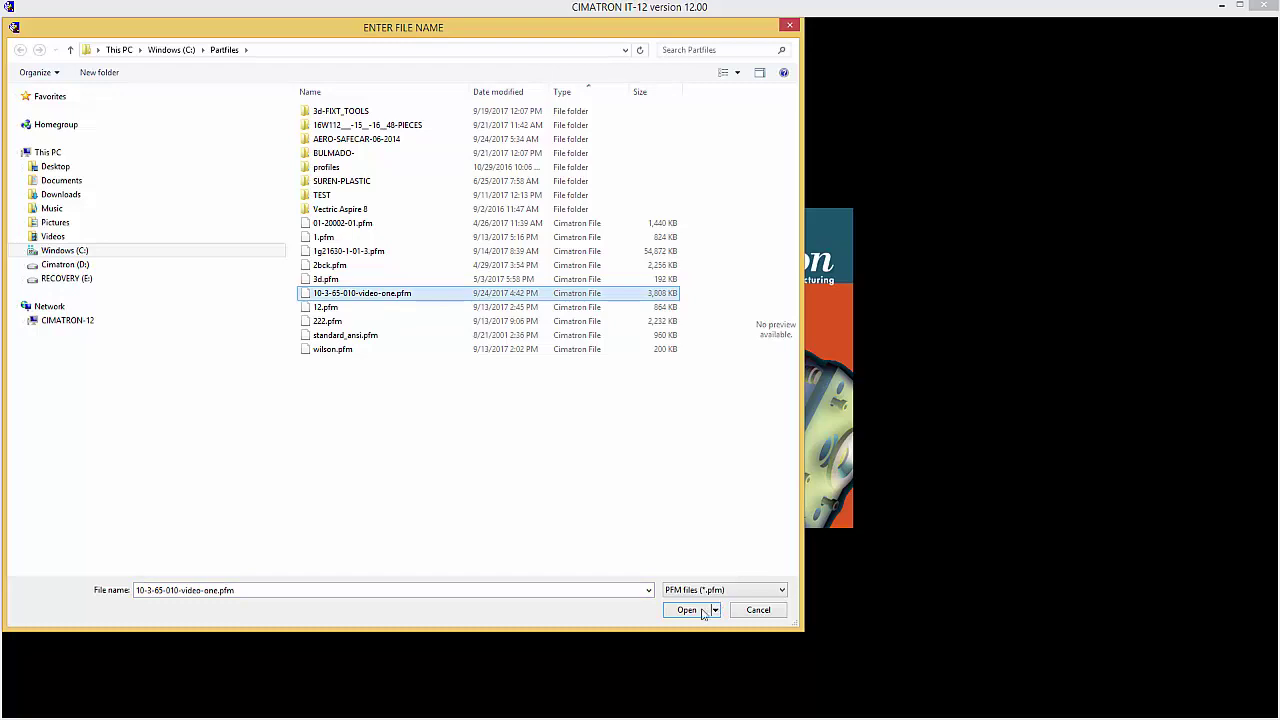
# Open the part file 10-3-65-010-video-one.pfm and insert a PART procedure between the stock and the first drill procedure
pyautogui.click(688, 610)
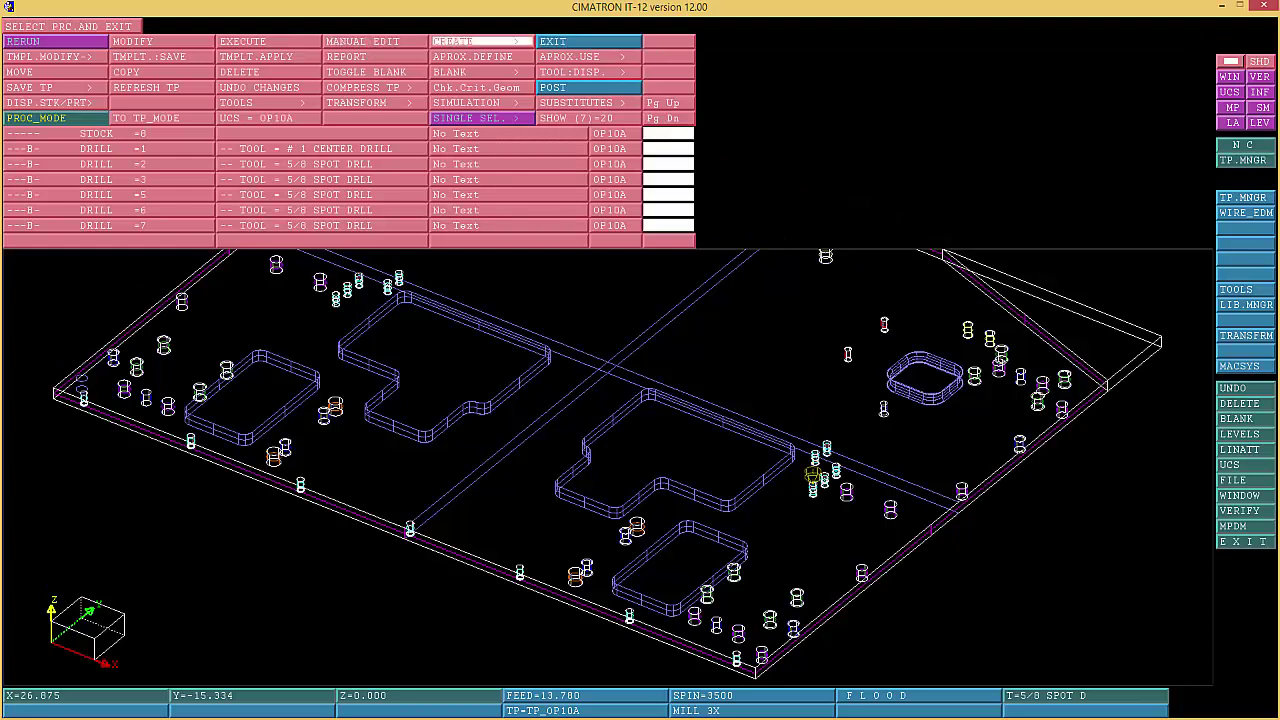
pyautogui.click(480, 41)
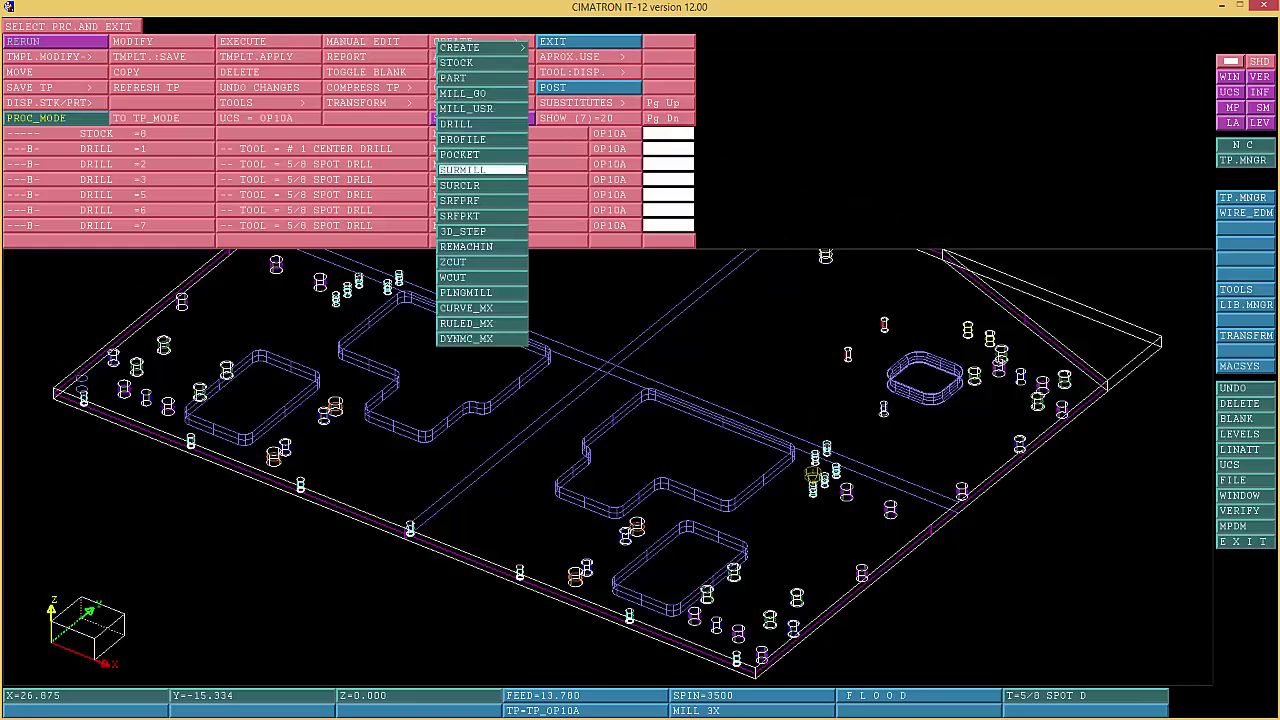
pyautogui.click(456, 62)
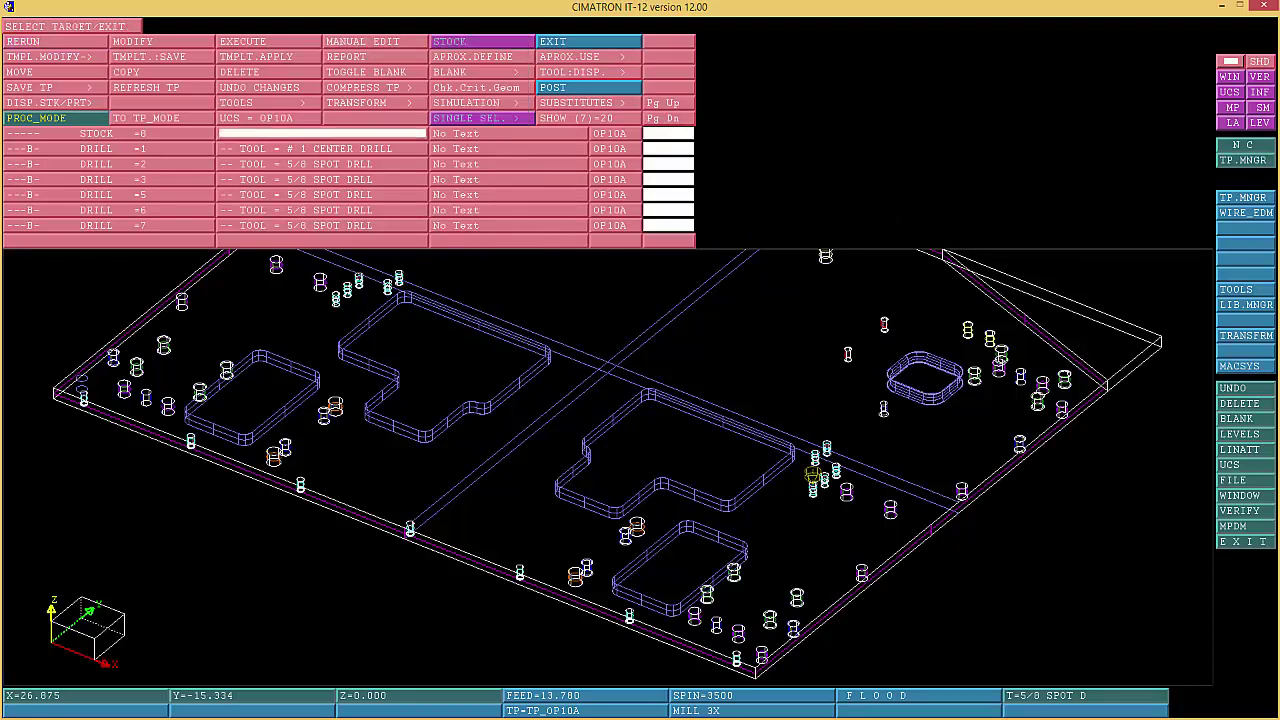
pyautogui.click(480, 41)
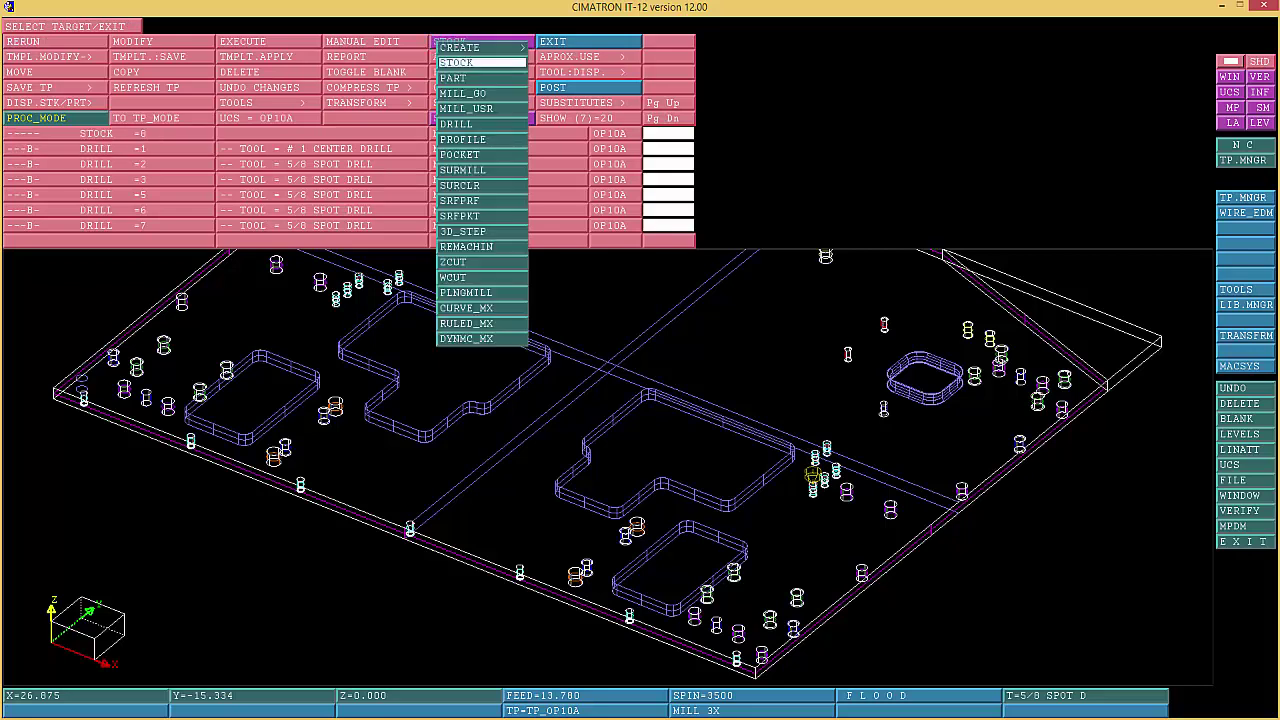
pyautogui.click(480, 78)
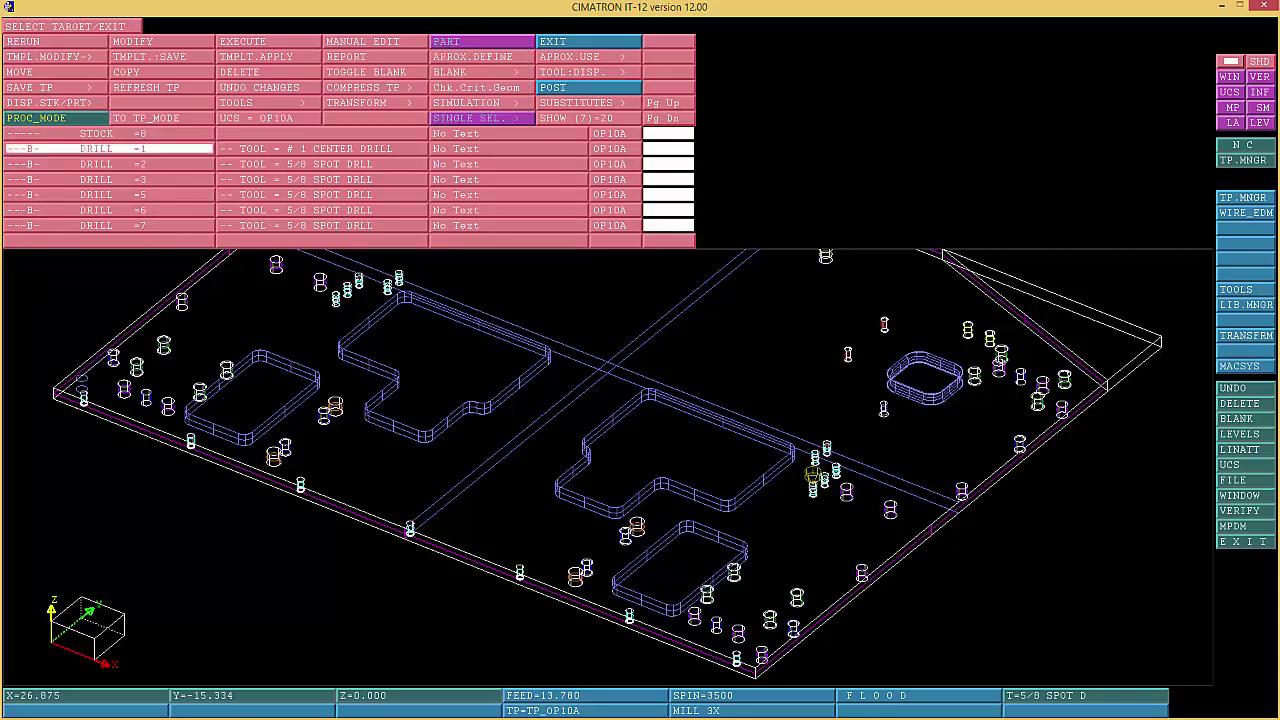
pyautogui.click(110, 149)
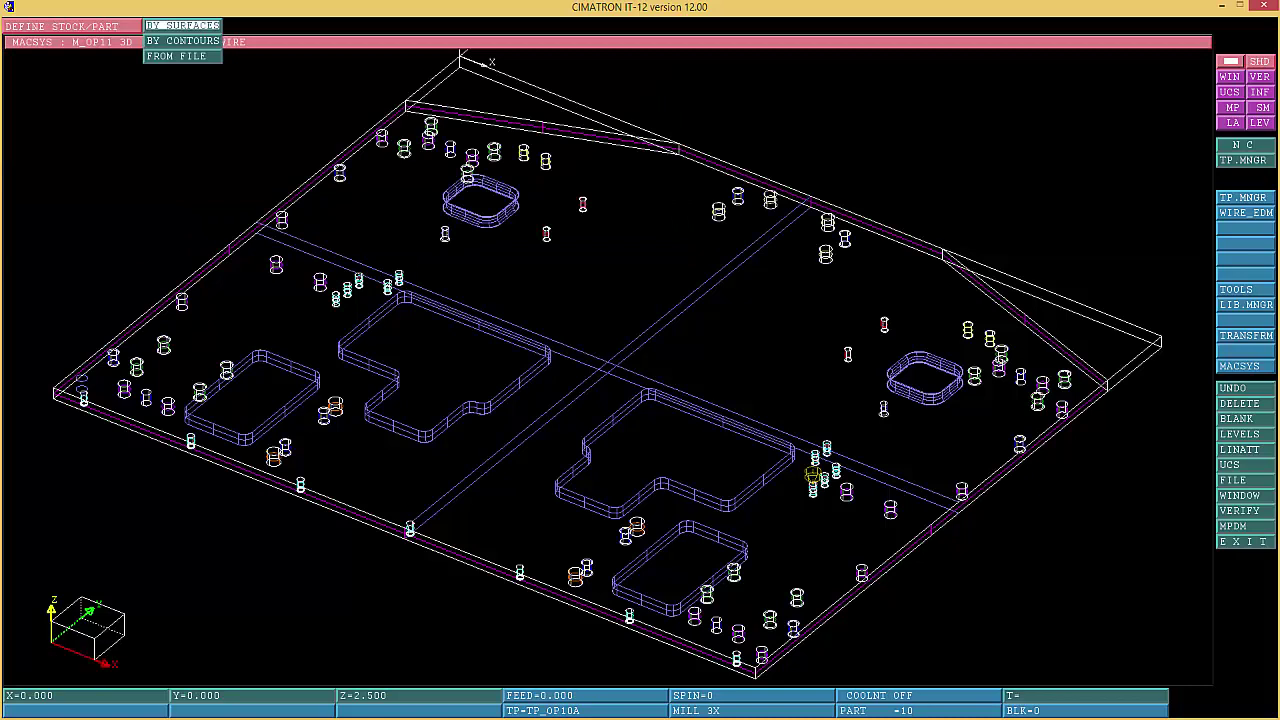
# Define the part by surfaces using all model surfaces, choose the contour option, and complete the PART procedure
pyautogui.click(183, 26)
pyautogui.rightClick(353, 99)
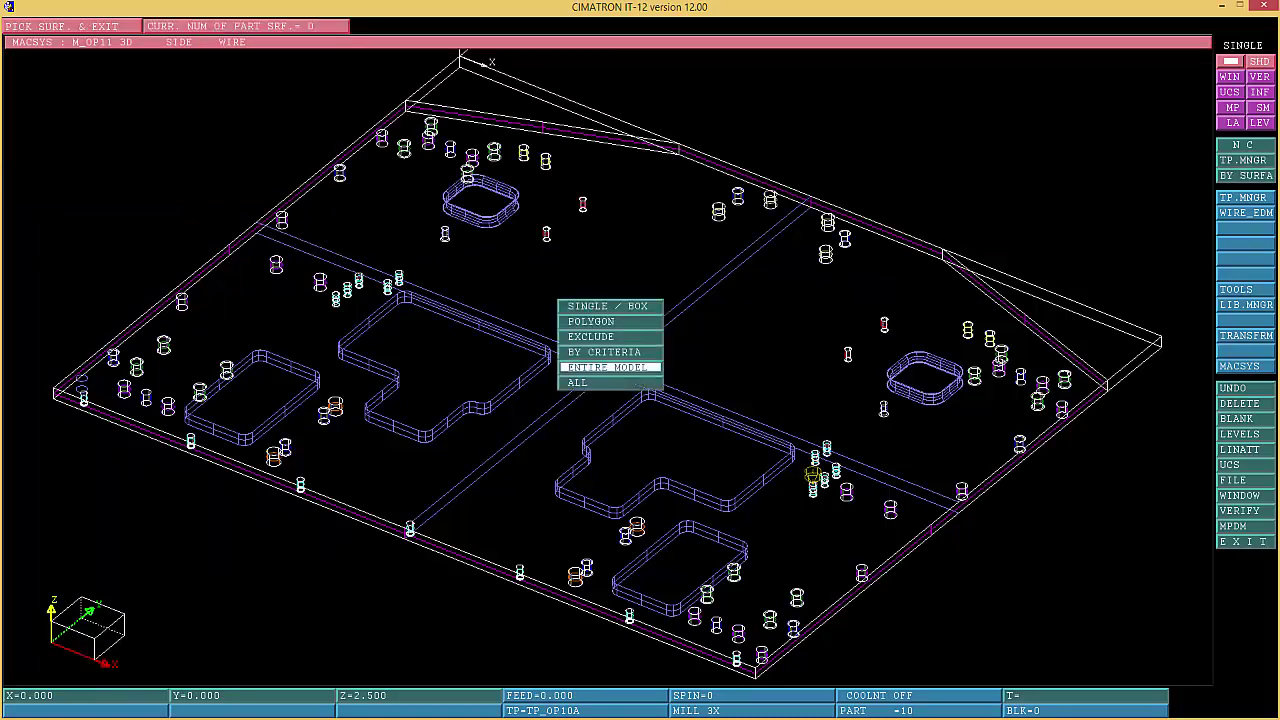
pyautogui.click(612, 383)
pyautogui.middleClick(611, 306)
pyautogui.middleClick(611, 306)
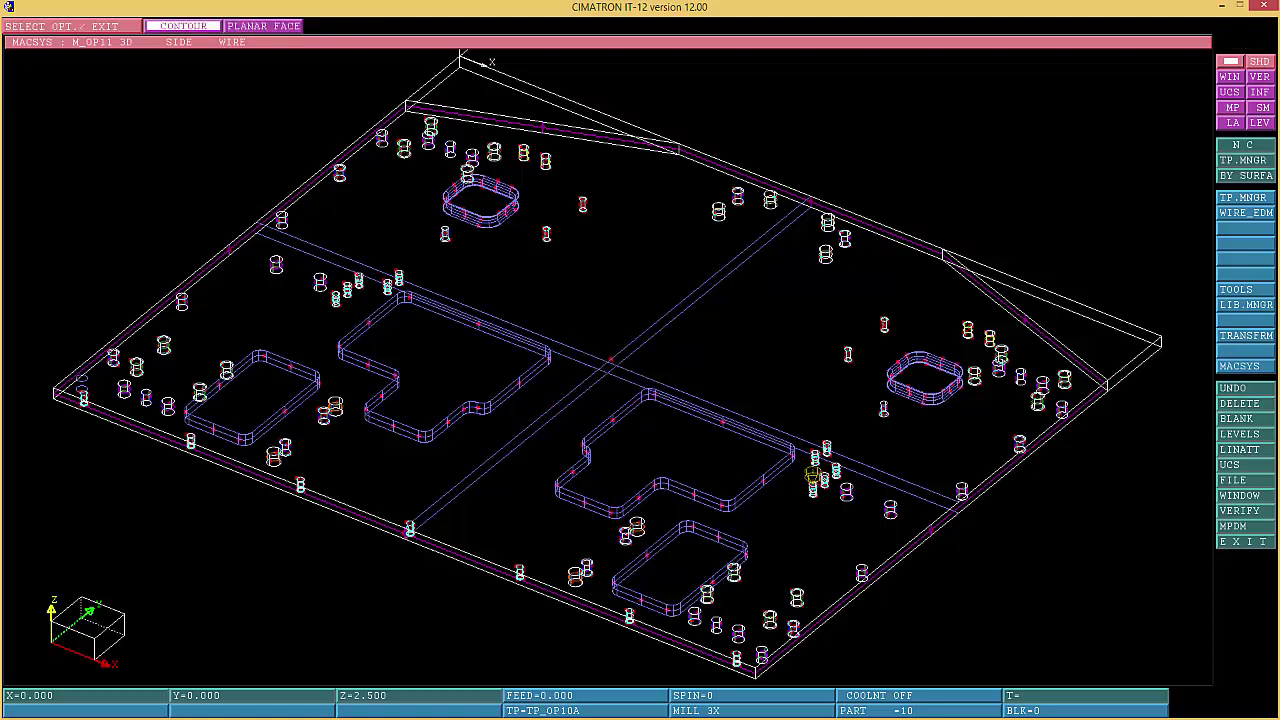
pyautogui.click(183, 26)
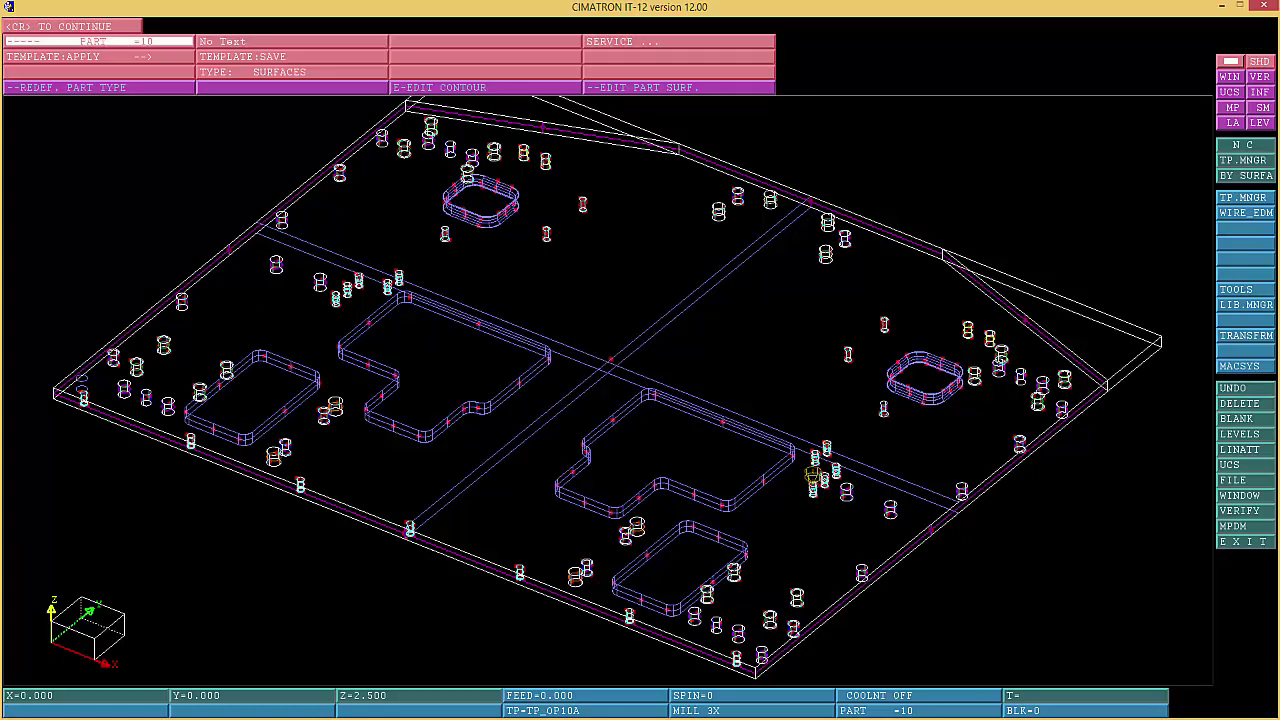
pyautogui.click(72, 26)
pyautogui.click(171, 26)
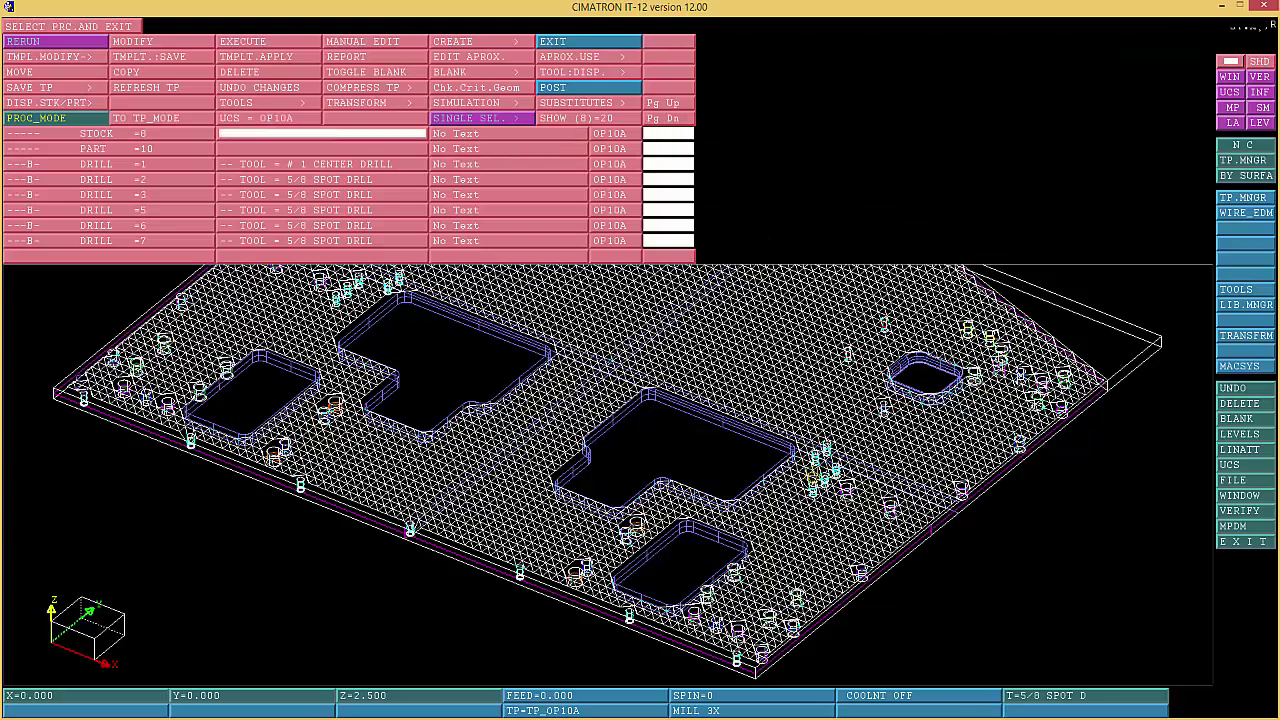
# Select the five 5/8 spot drill procedures (2, 3, 5, 6 and 7) and load them into Cimatron's Simulator
pyautogui.click(320, 179)
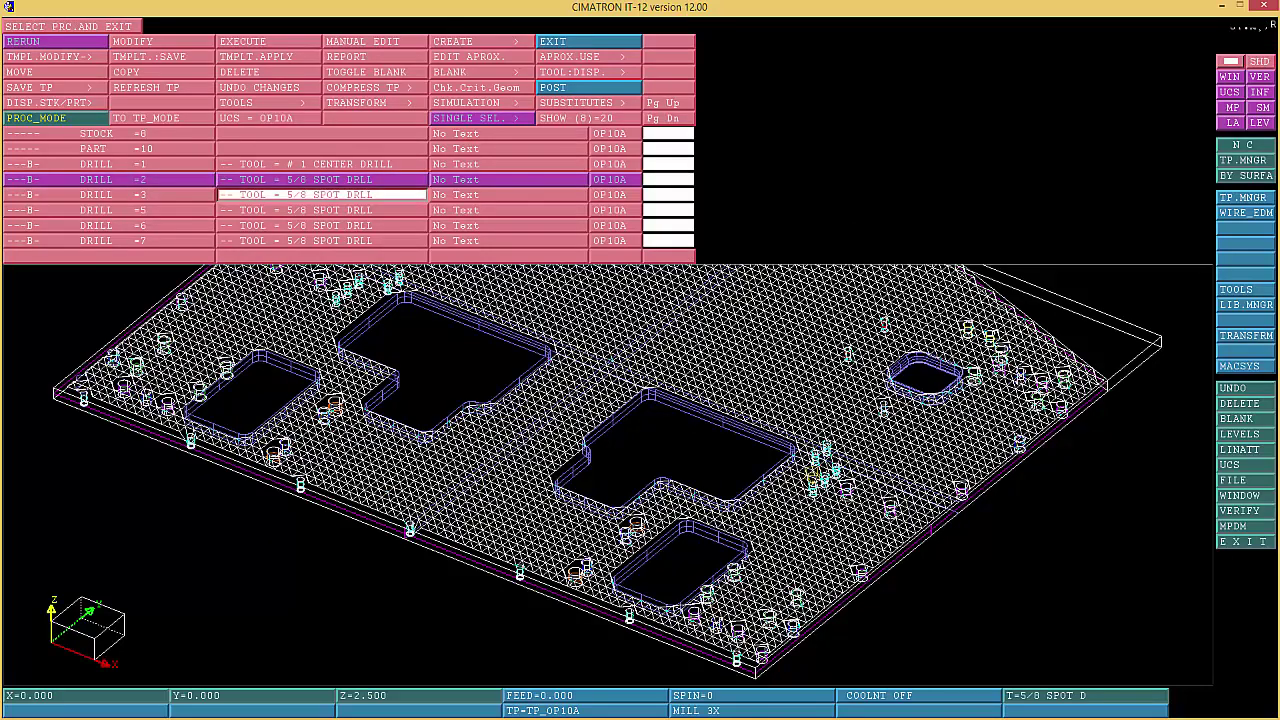
pyautogui.click(320, 194)
pyautogui.click(320, 210)
pyautogui.click(320, 225)
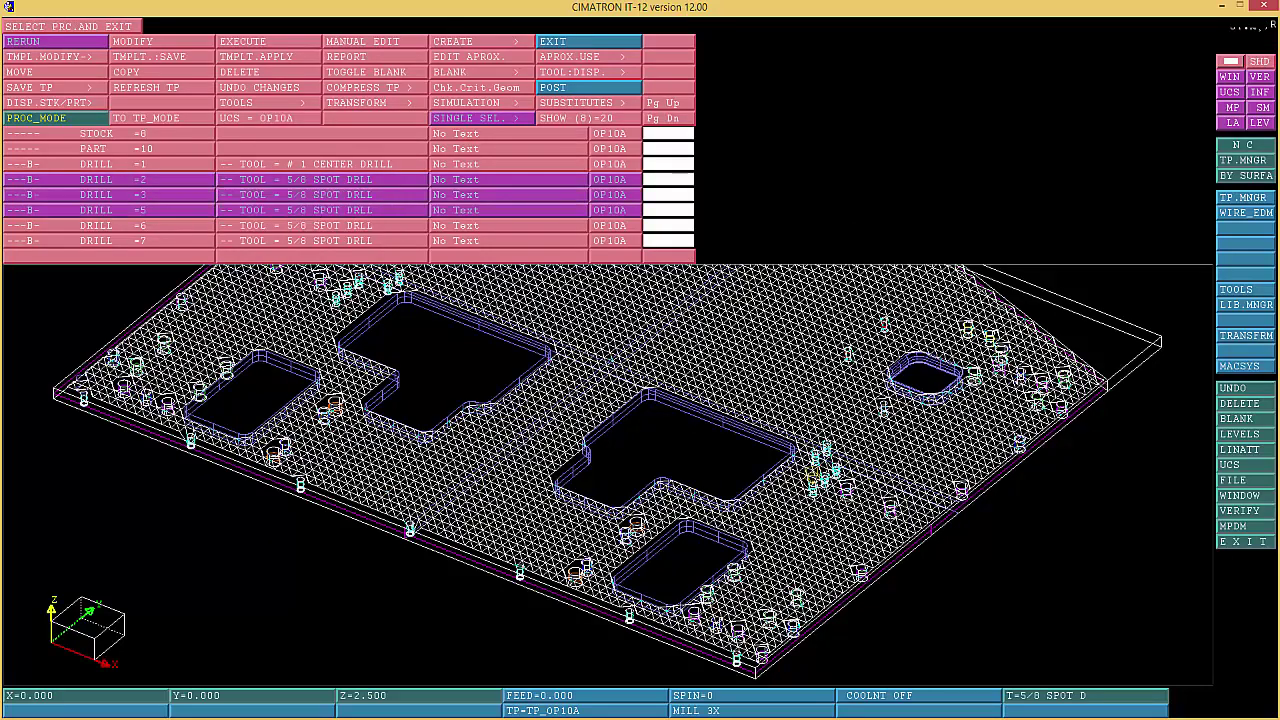
pyautogui.click(320, 240)
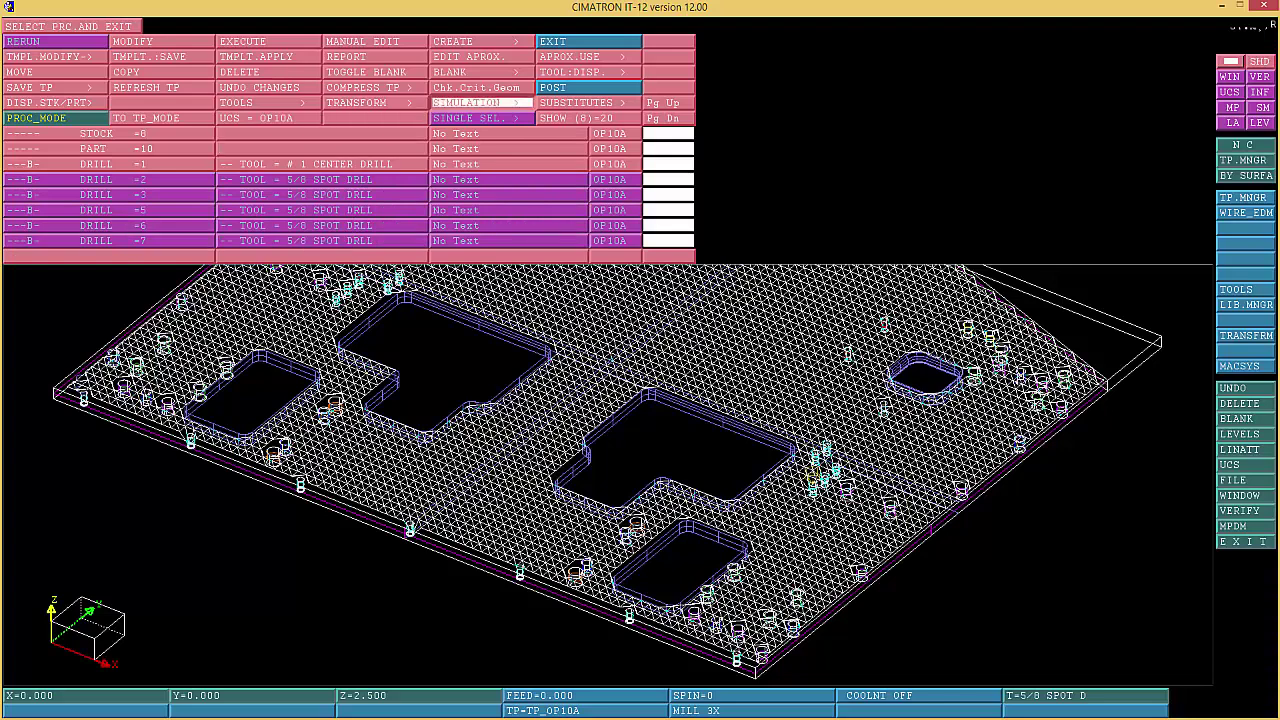
pyautogui.click(478, 102)
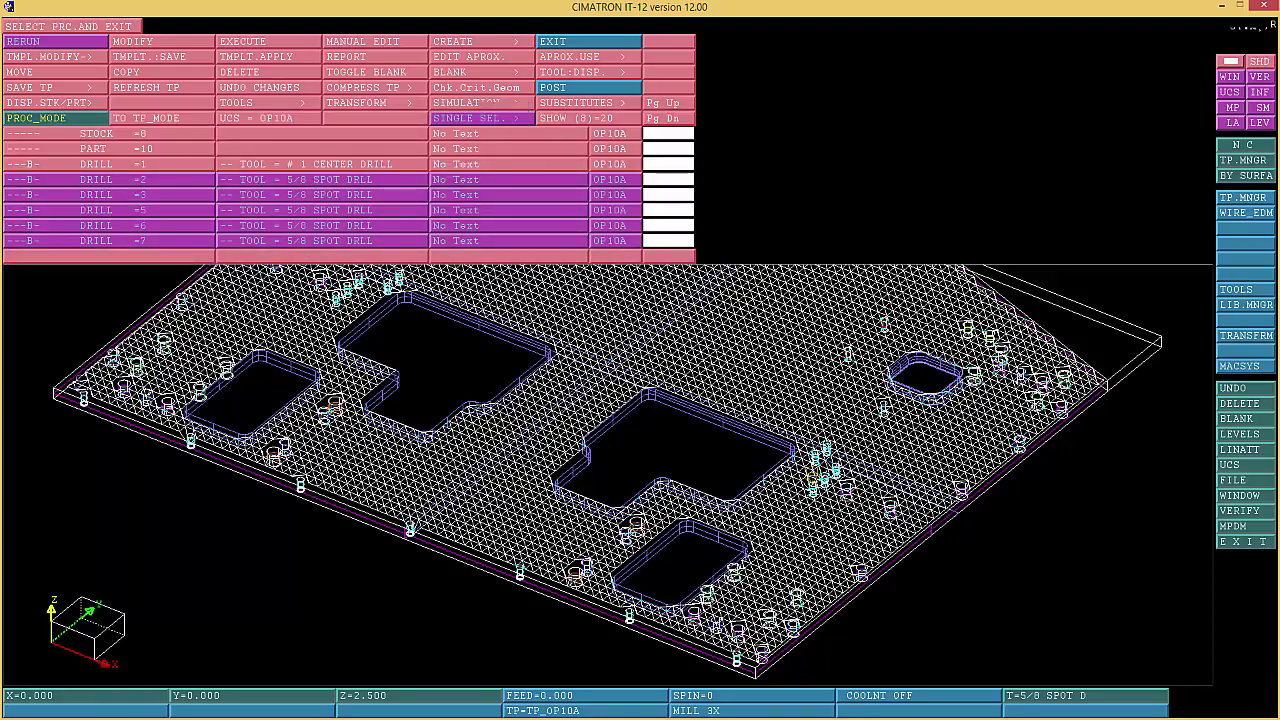
pyautogui.click(470, 139)
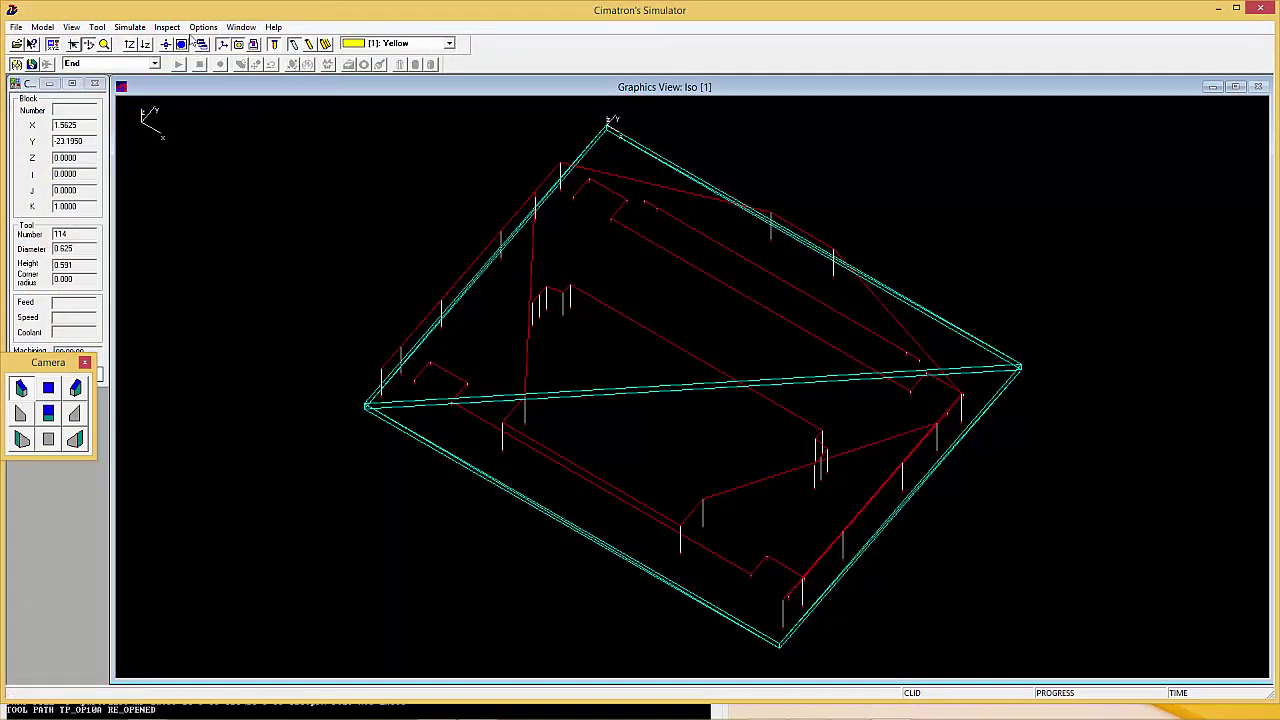
# Zoom in closely on the stock outline and spot drill toolpaths in the wireframe view
pyautogui.click(131, 47)
pyautogui.click(132, 46)
pyautogui.click(132, 46)
pyautogui.click(132, 46)
pyautogui.click(132, 46)
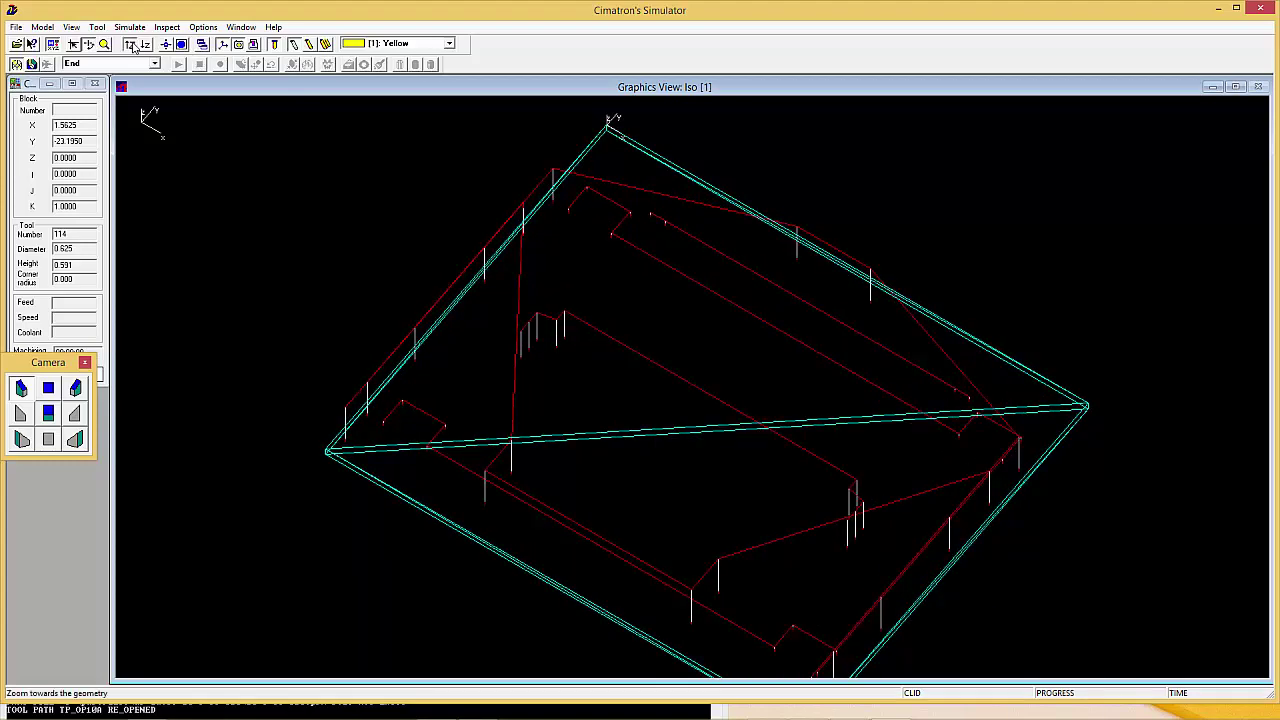
pyautogui.click(132, 46)
pyautogui.click(132, 46)
pyautogui.click(132, 46)
pyautogui.click(132, 46)
pyautogui.click(132, 46)
pyautogui.click(132, 46)
pyautogui.click(132, 46)
pyautogui.click(132, 46)
pyautogui.click(132, 46)
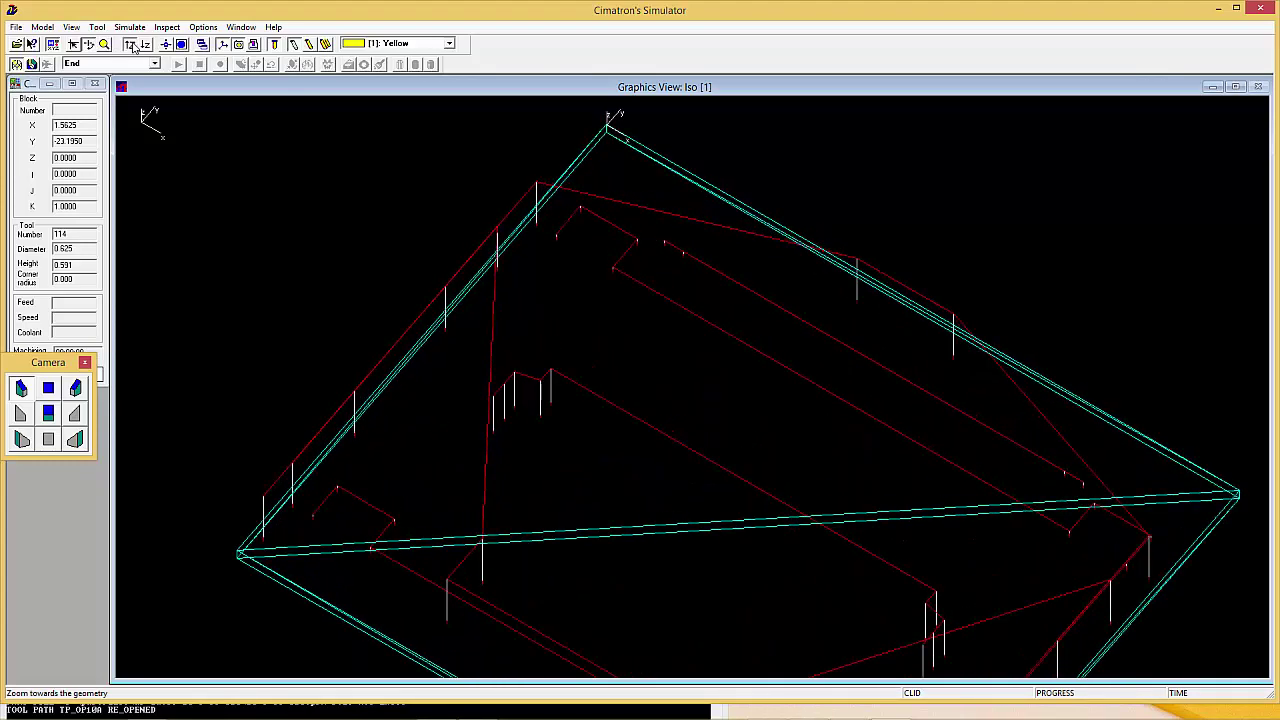
pyautogui.click(132, 46)
pyautogui.click(132, 46)
pyautogui.click(132, 46)
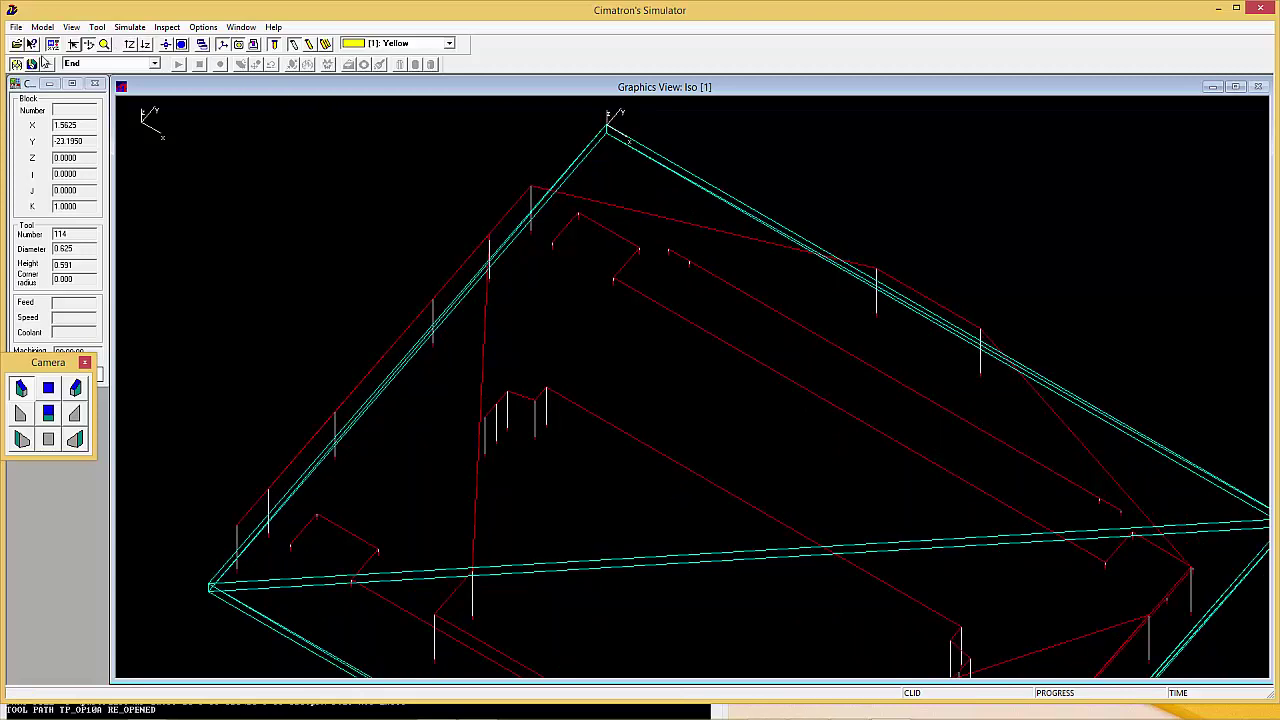
pyautogui.click(33, 65)
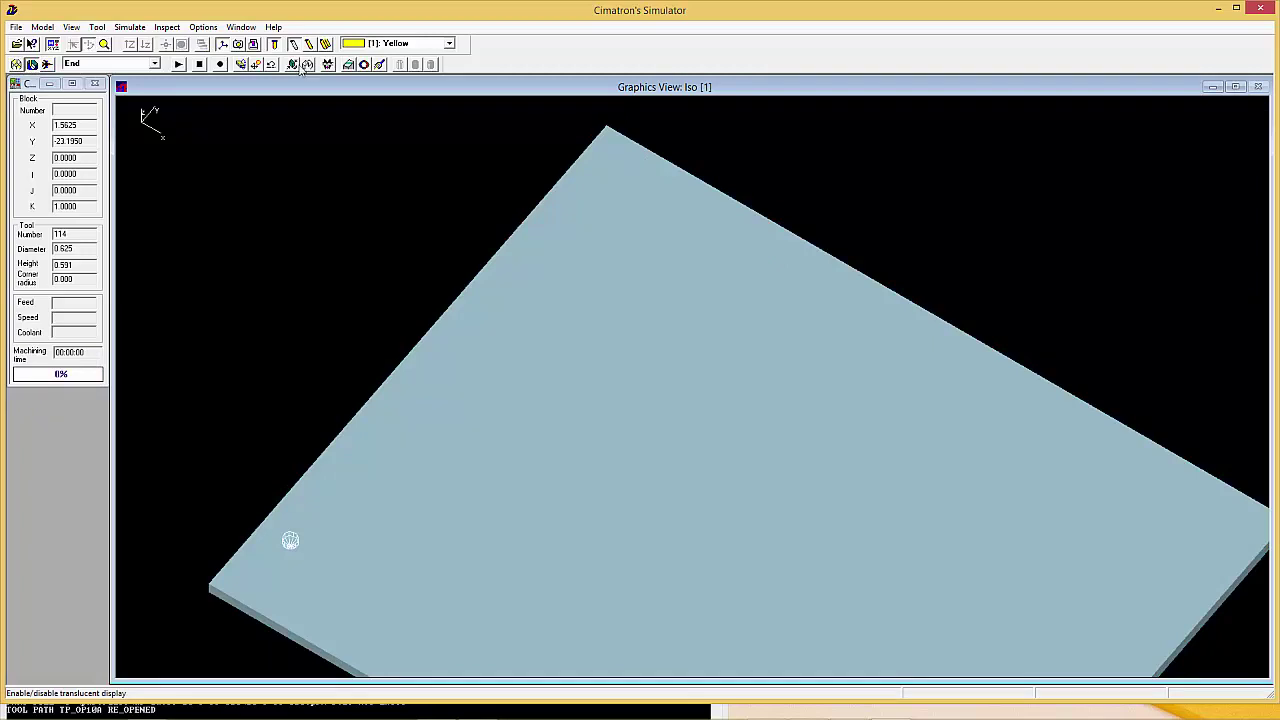
pyautogui.click(242, 65)
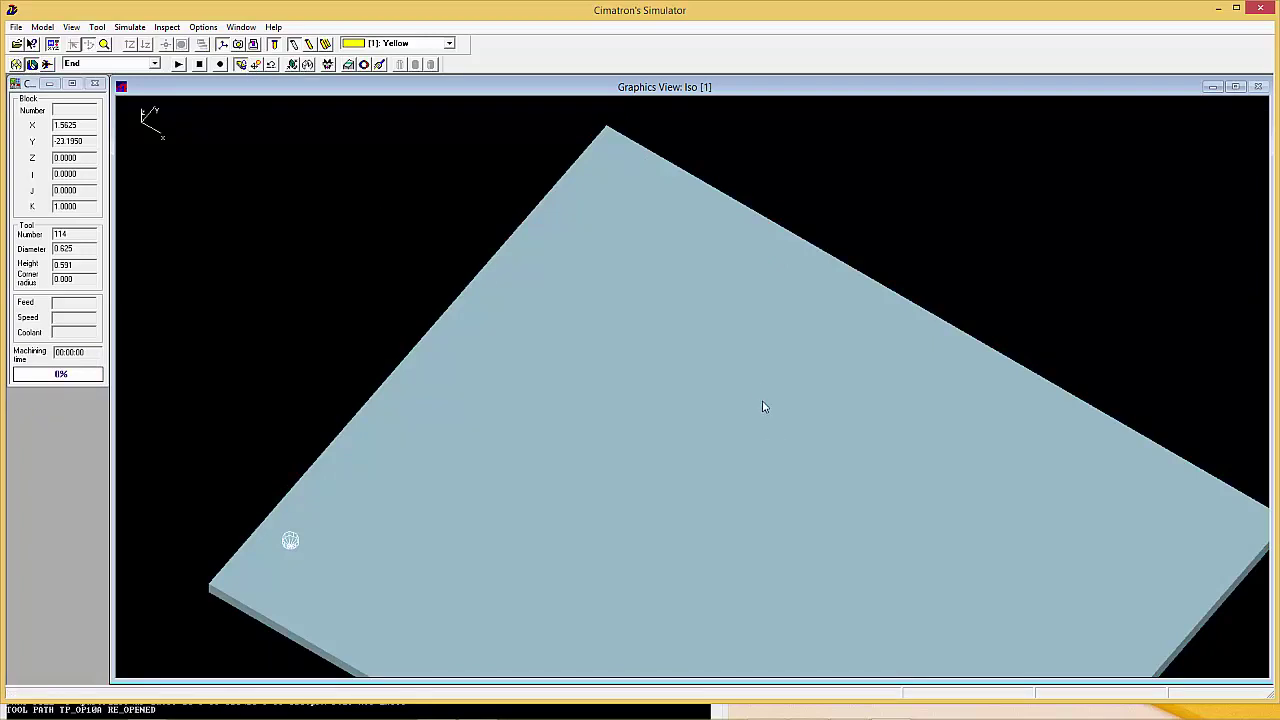
pyautogui.moveTo(734, 309); pyautogui.dragTo(725, 247)
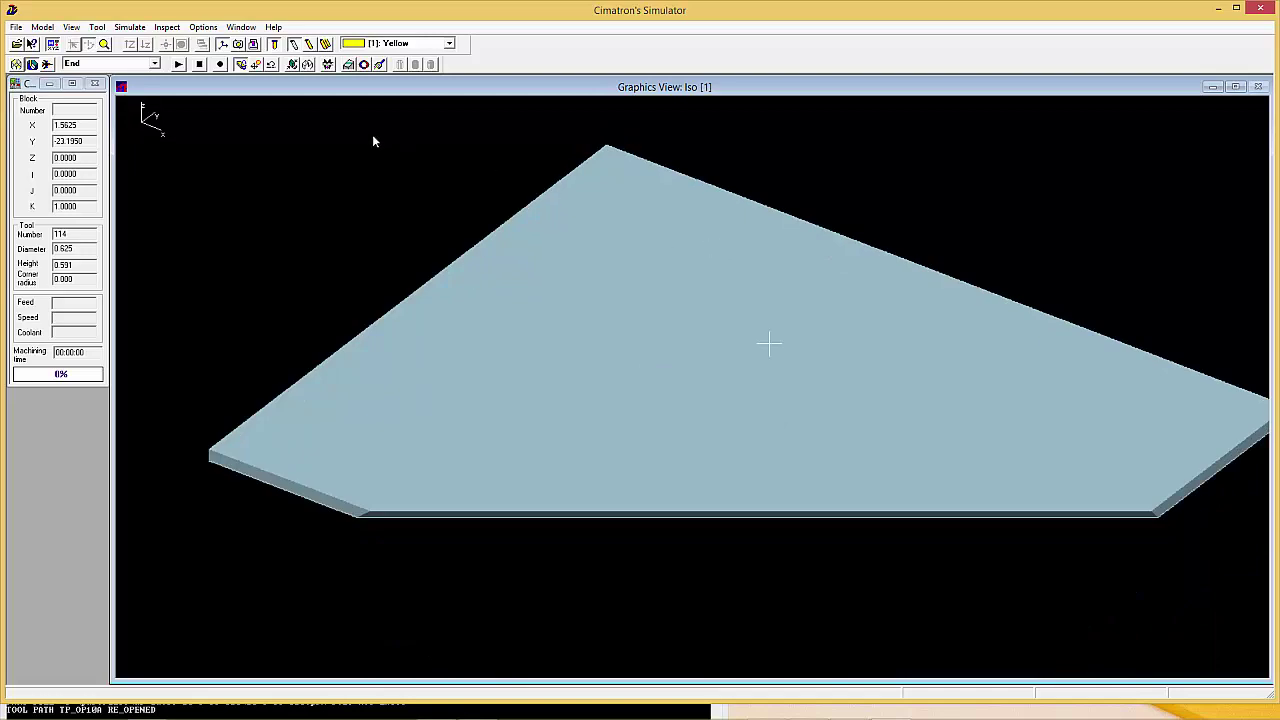
pyautogui.click(16, 64)
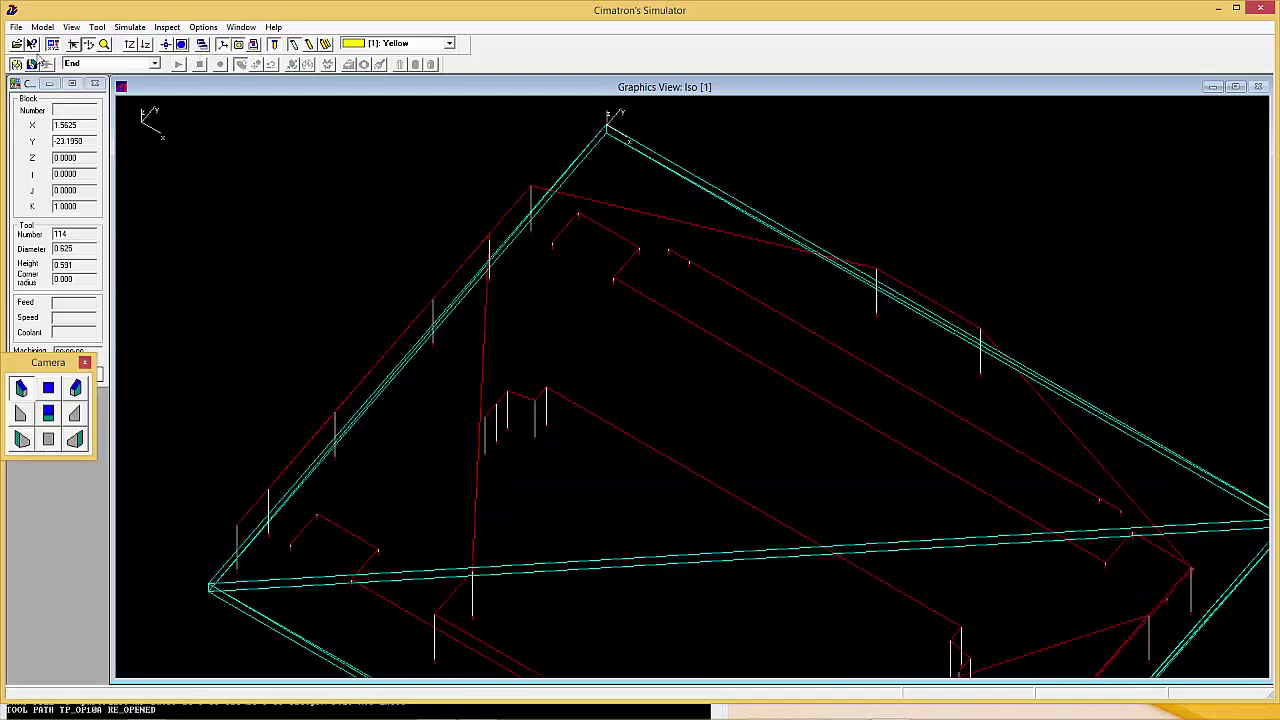
# Run the spot drilling simulation to the end on the shaded stock
pyautogui.click(128, 46)
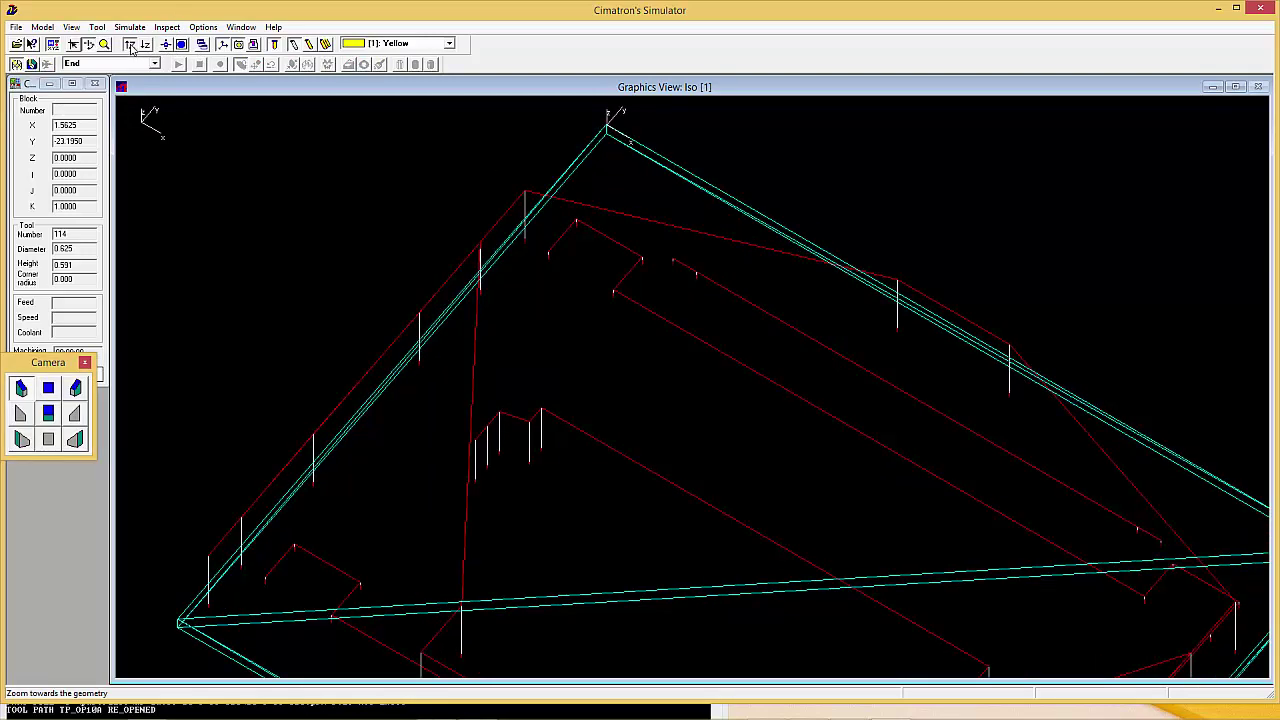
pyautogui.click(31, 64)
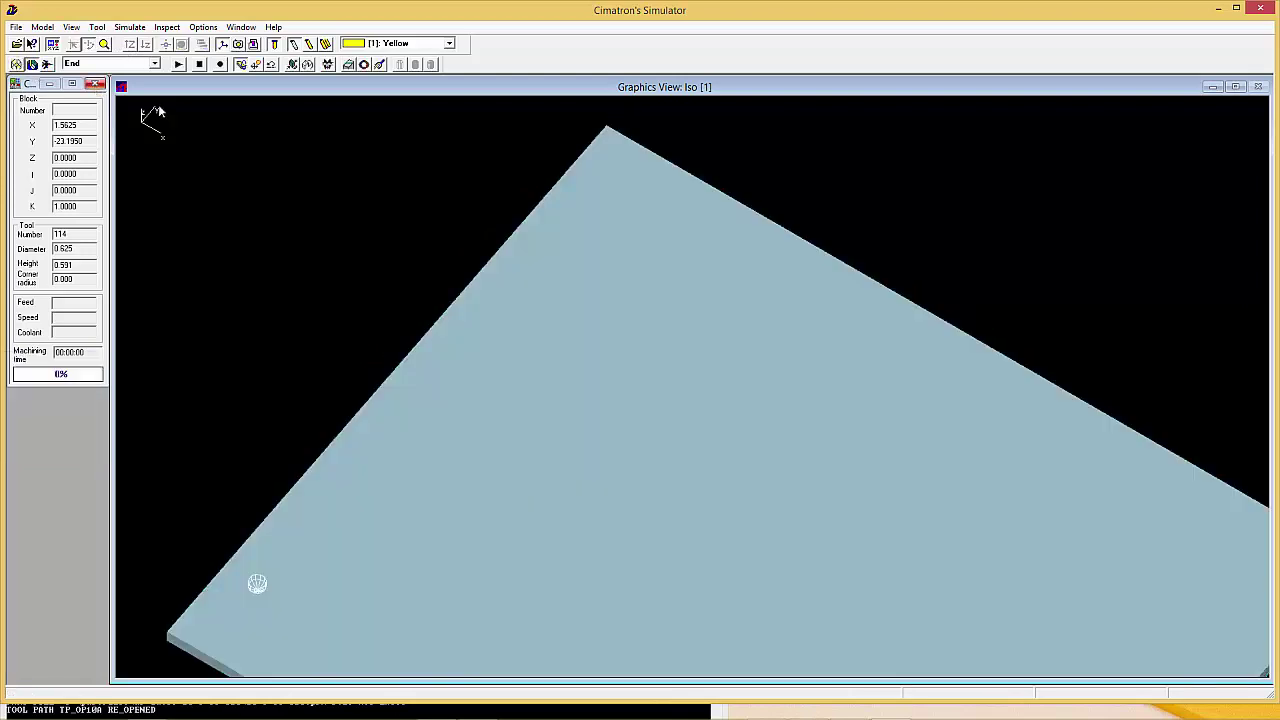
pyautogui.click(178, 64)
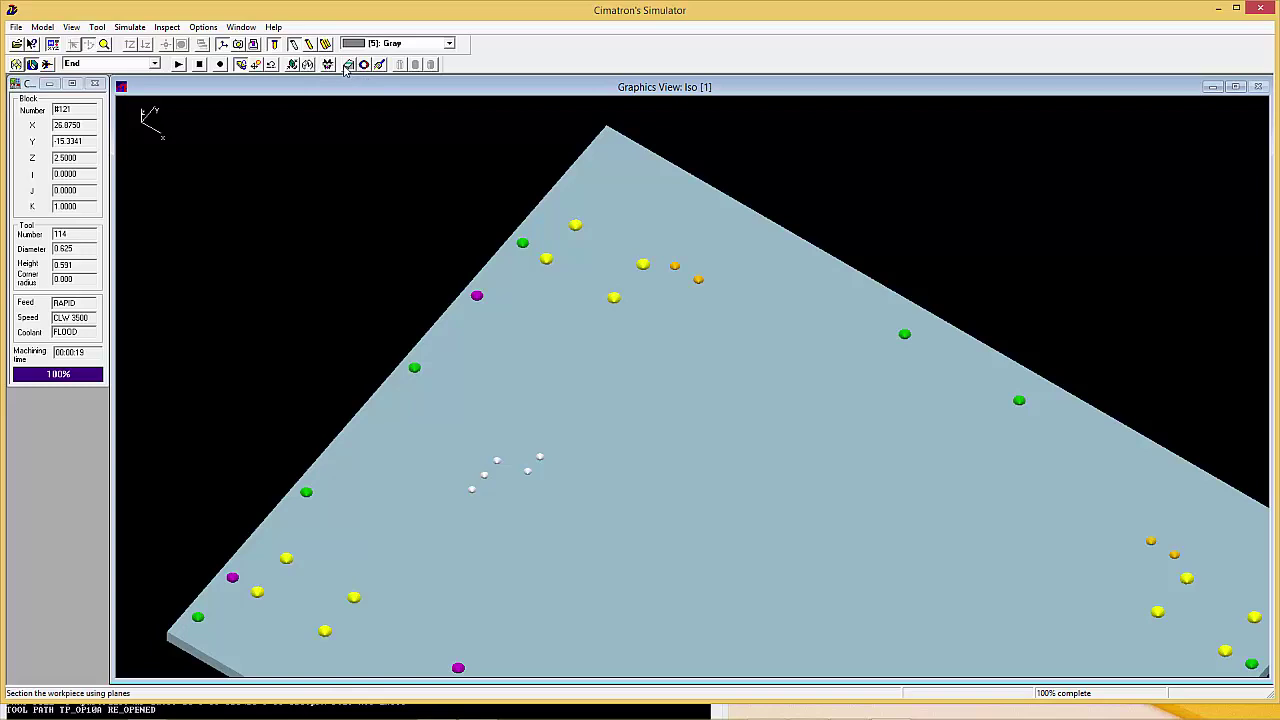
# Examine the spot-drilled stock in the plain gray display, restore the coloured display, and exit the simulator
pyautogui.click(307, 64)
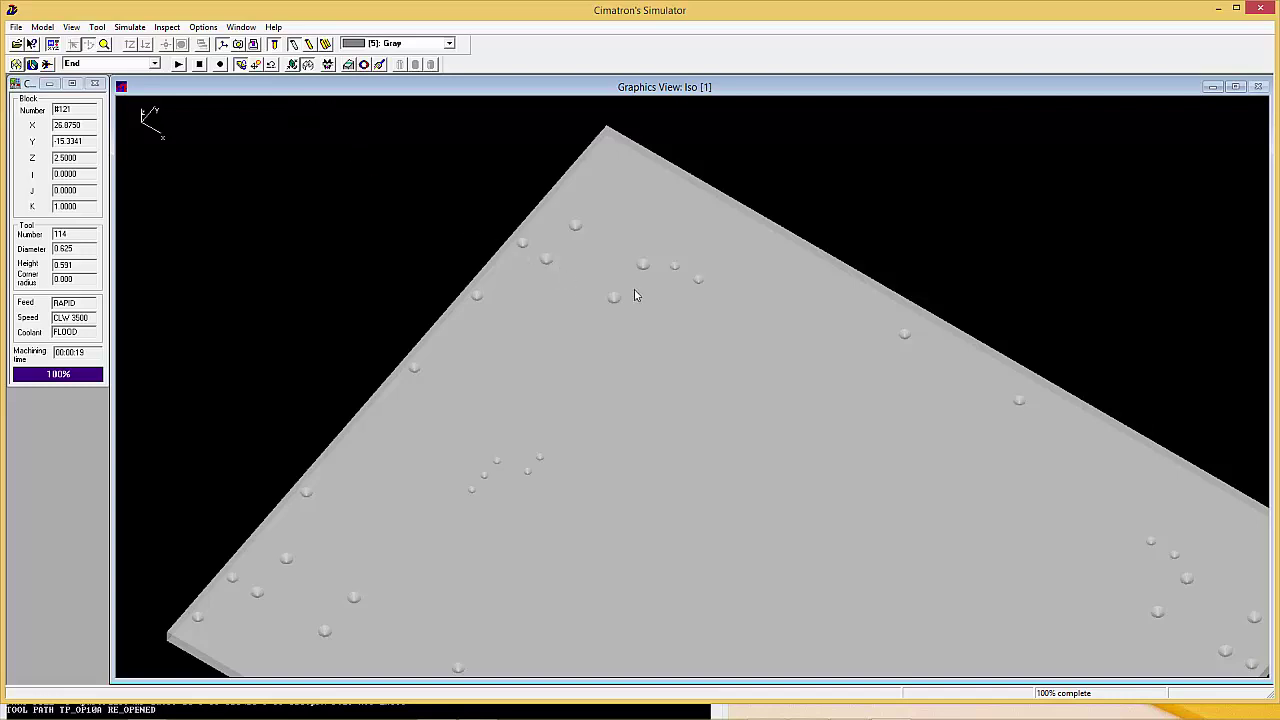
pyautogui.click(308, 64)
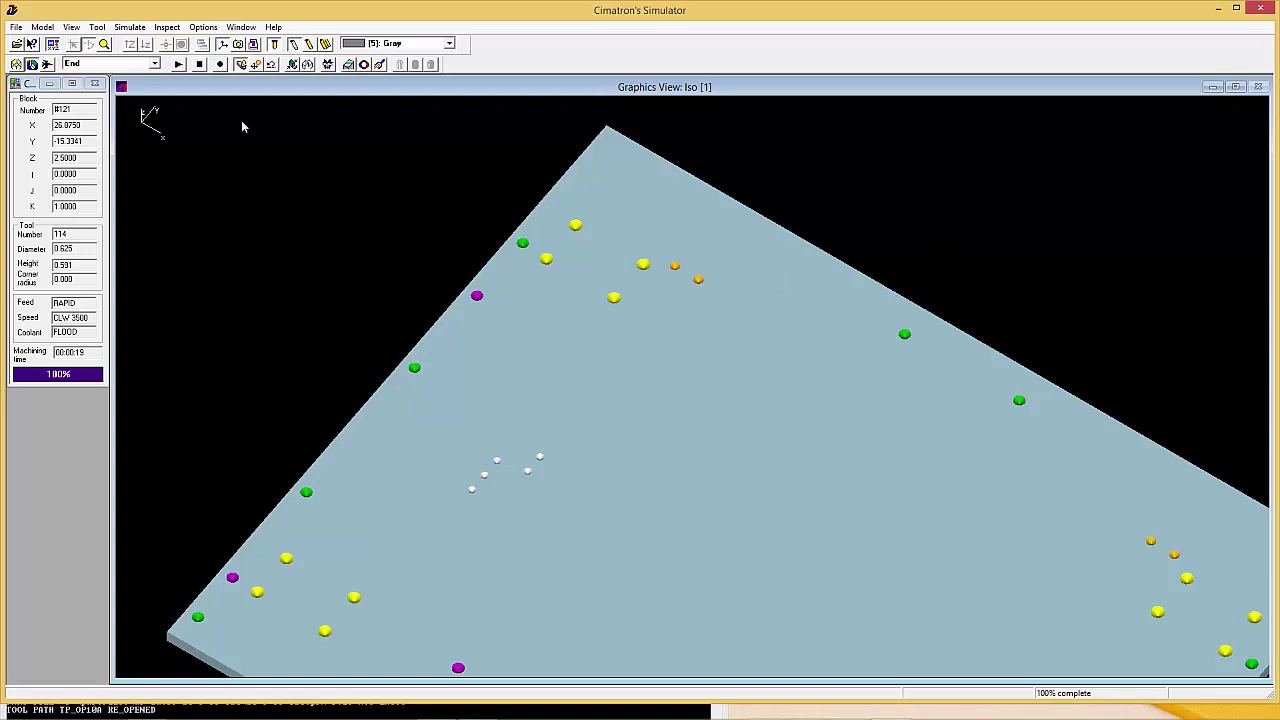
pyautogui.click(1260, 8)
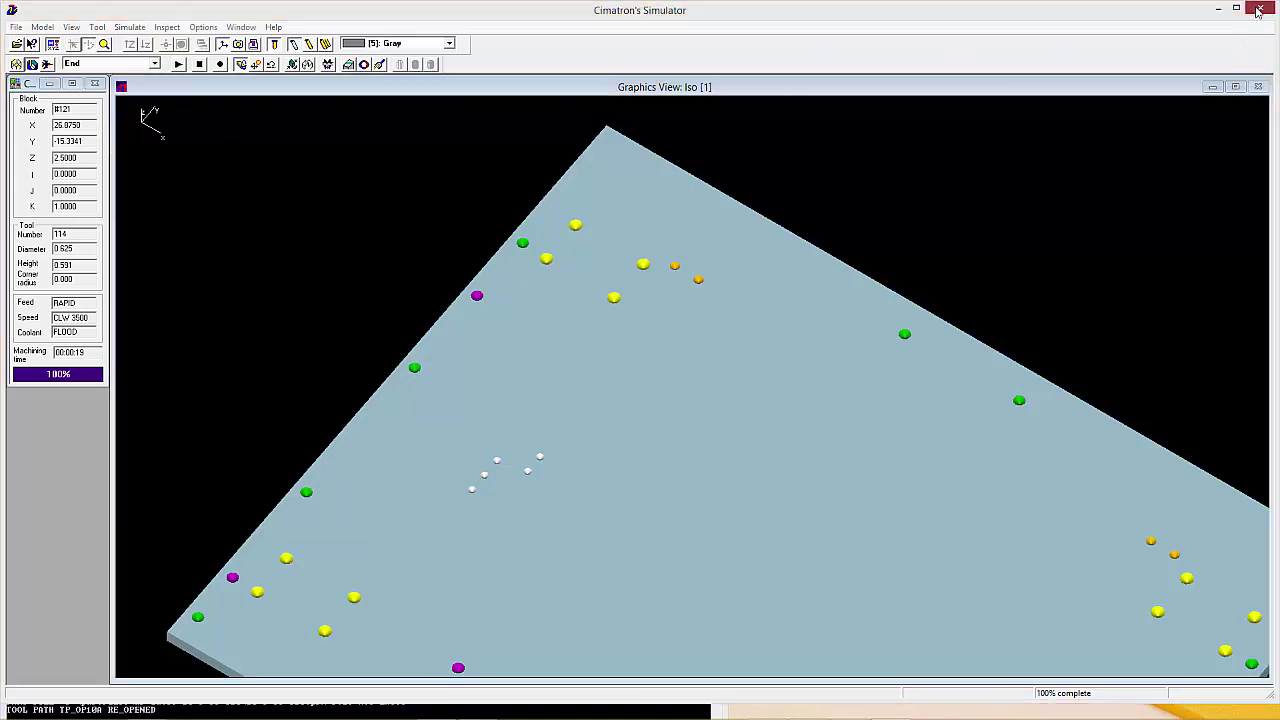
pyautogui.click(659, 387)
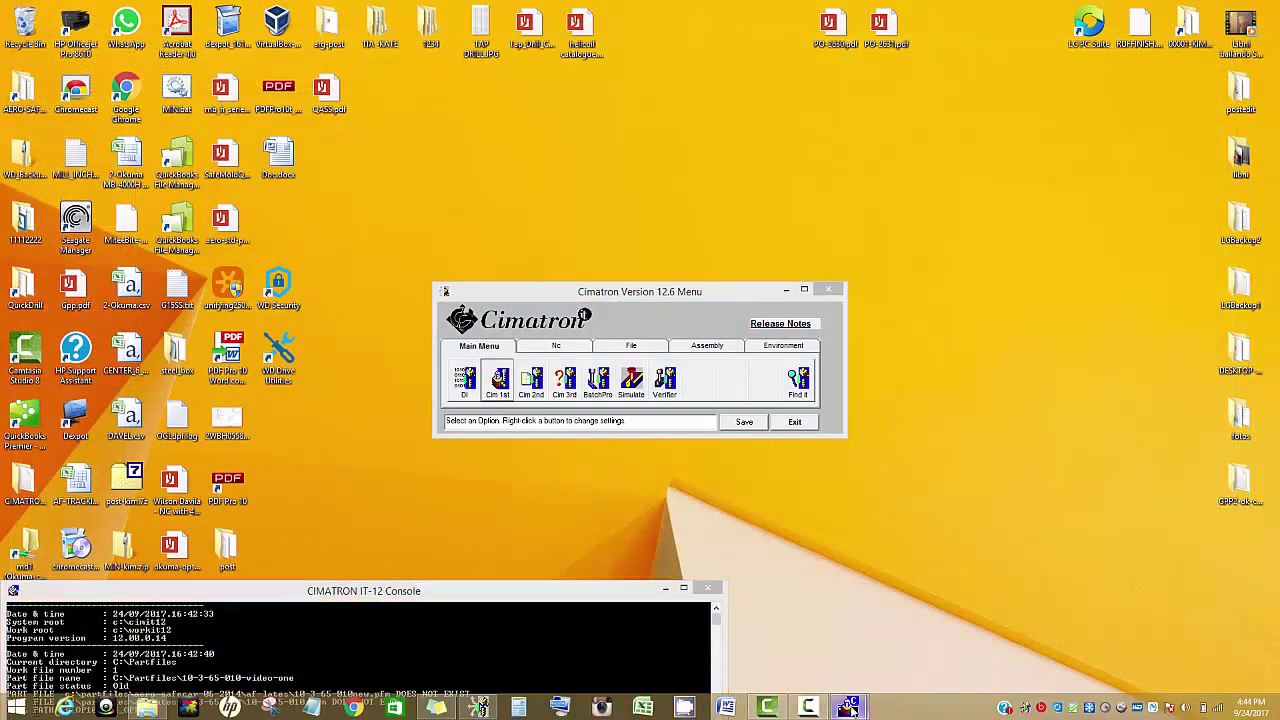
# Switch back to Cimatron IT-12, restore the full view of the plate, and reopen the toolpath manager
pyautogui.moveTo(848, 707)
pyautogui.click(895, 637)
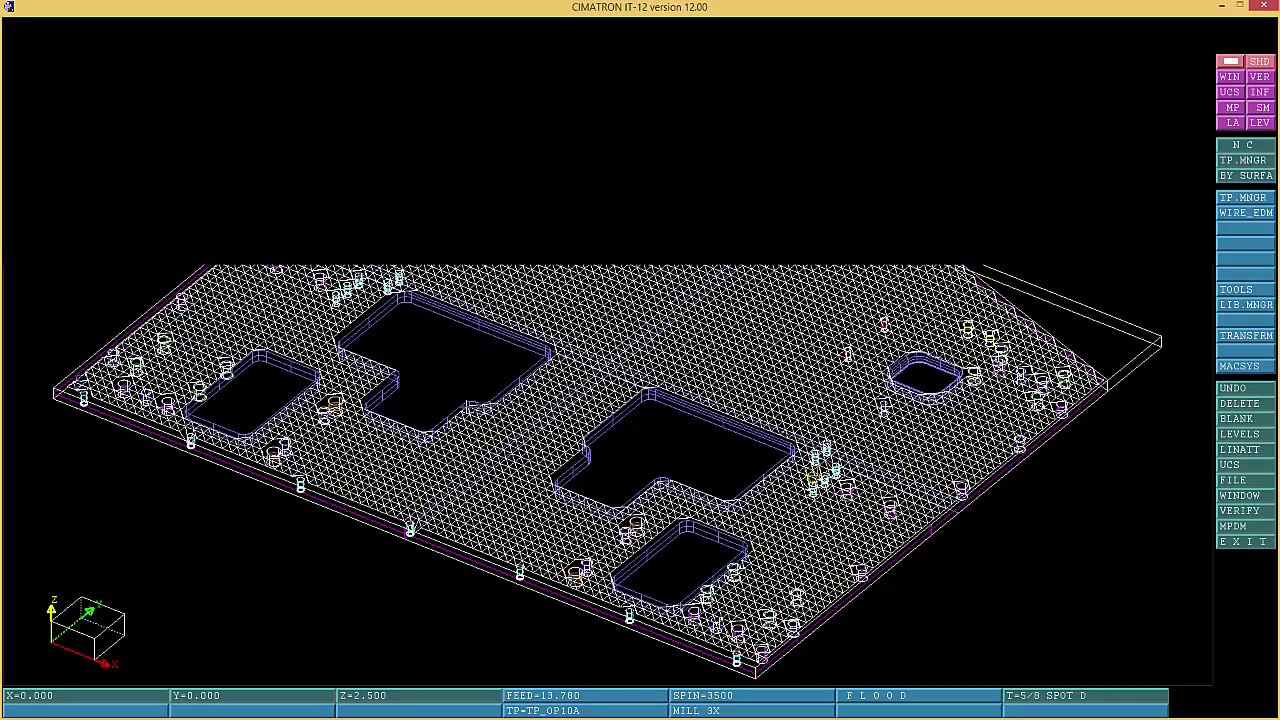
pyautogui.rightClick(458, 532)
pyautogui.click(480, 626)
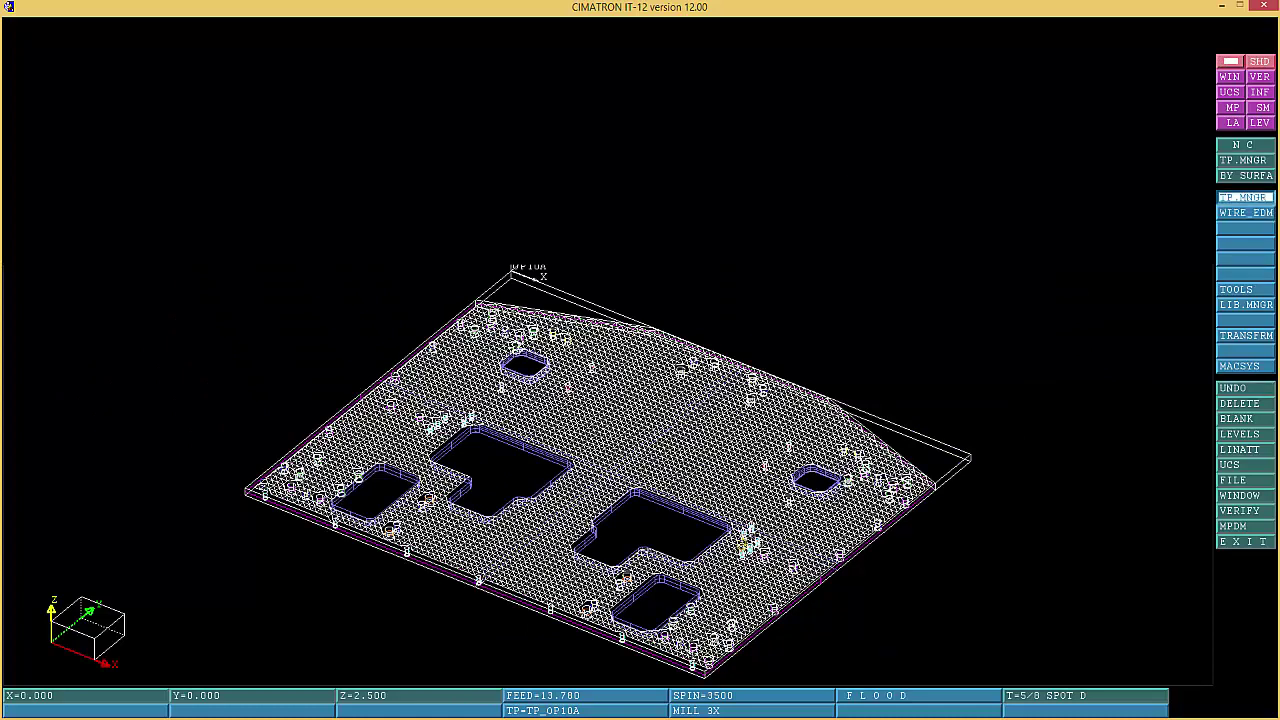
pyautogui.click(1243, 197)
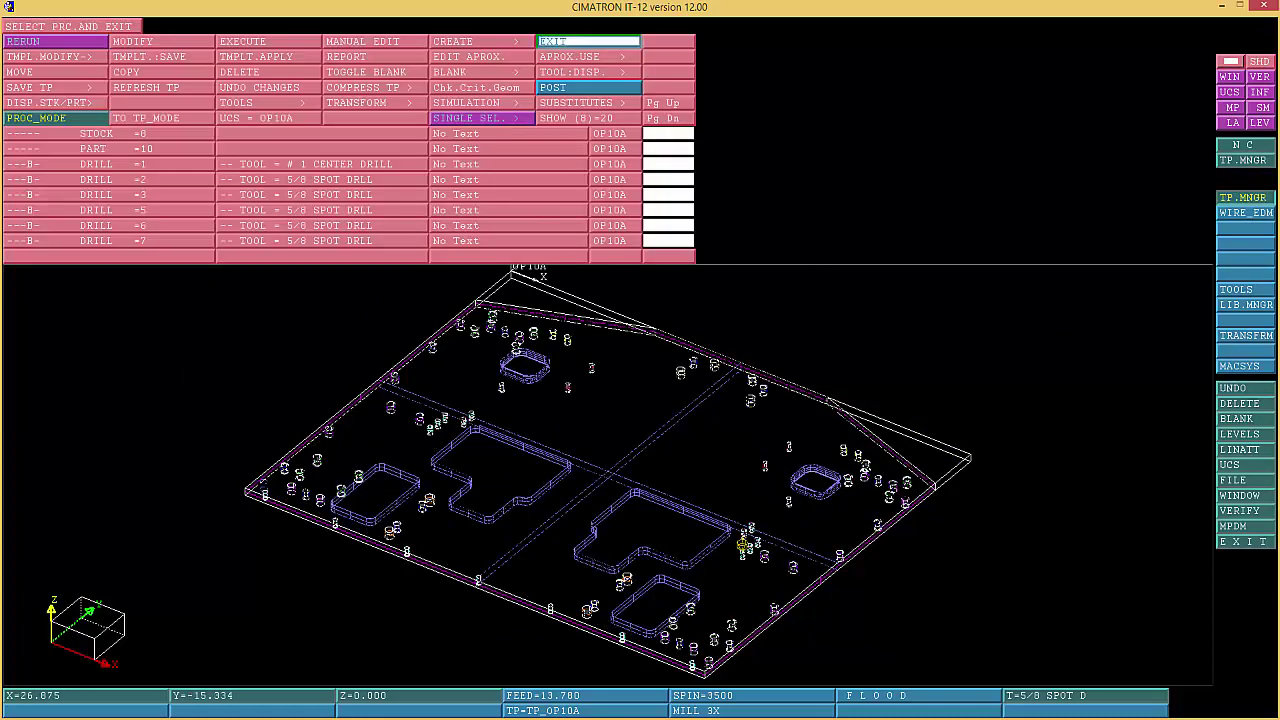
pyautogui.click(588, 42)
pyautogui.rightClick(1245, 541)
pyautogui.click(1138, 640)
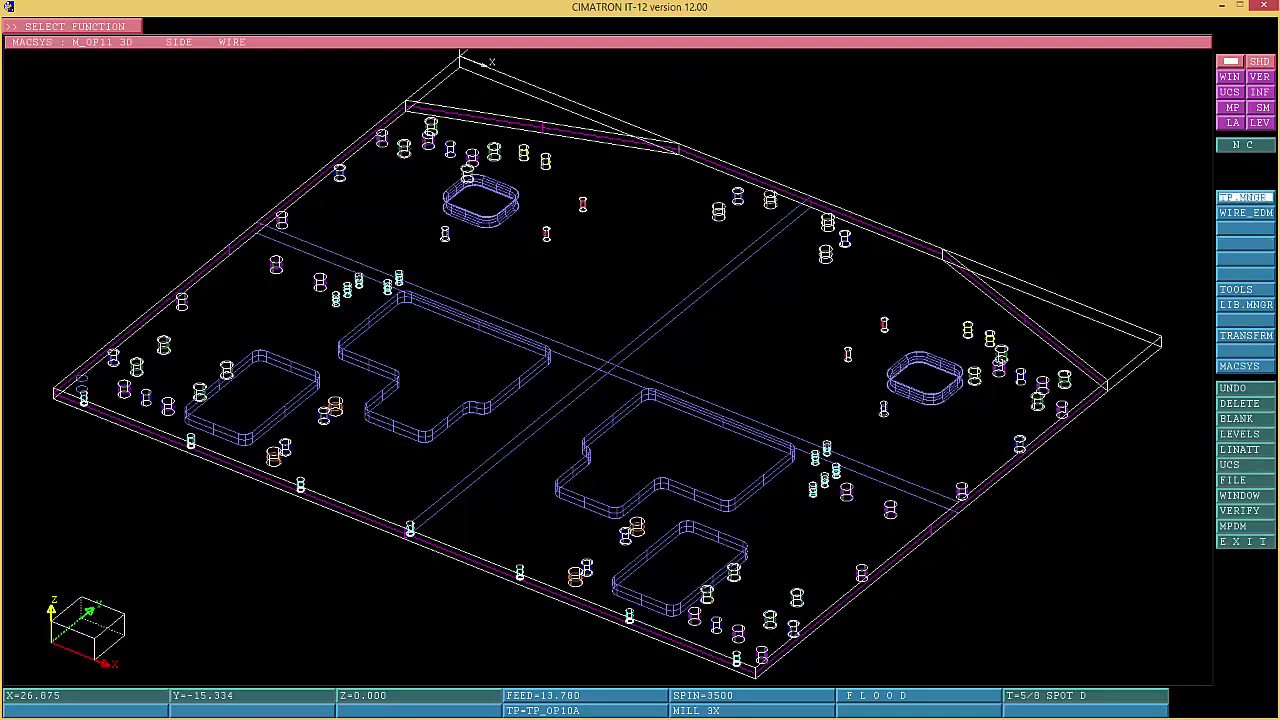
pyautogui.click(1245, 197)
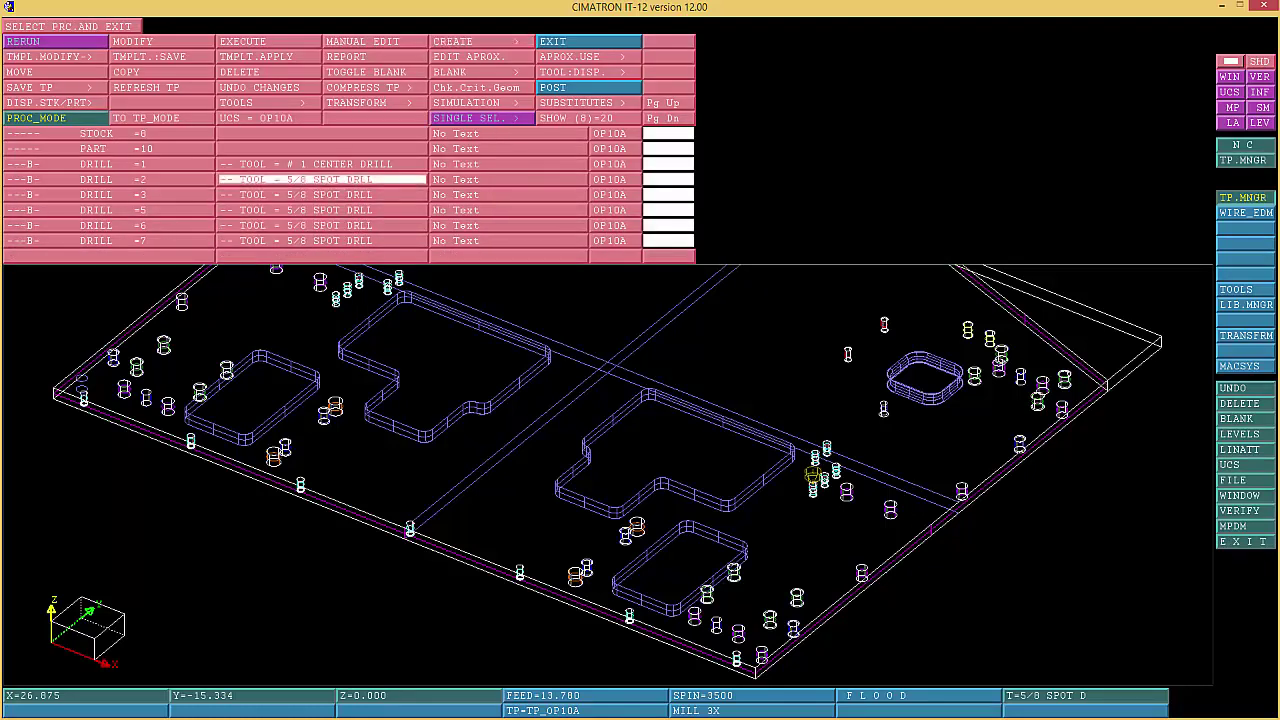
# Copy the 5/8 spot drill procedure DRILL 2 to the end of the OP10A procedure list
pyautogui.click(320, 179)
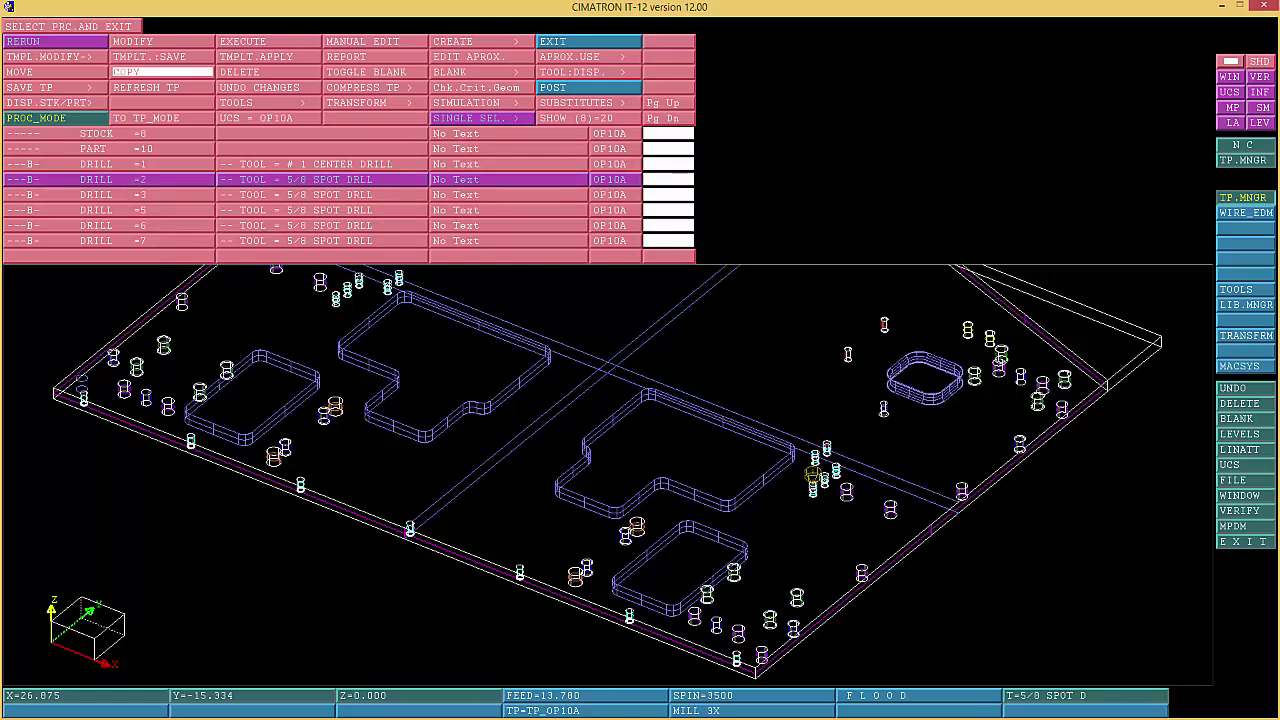
pyautogui.click(160, 72)
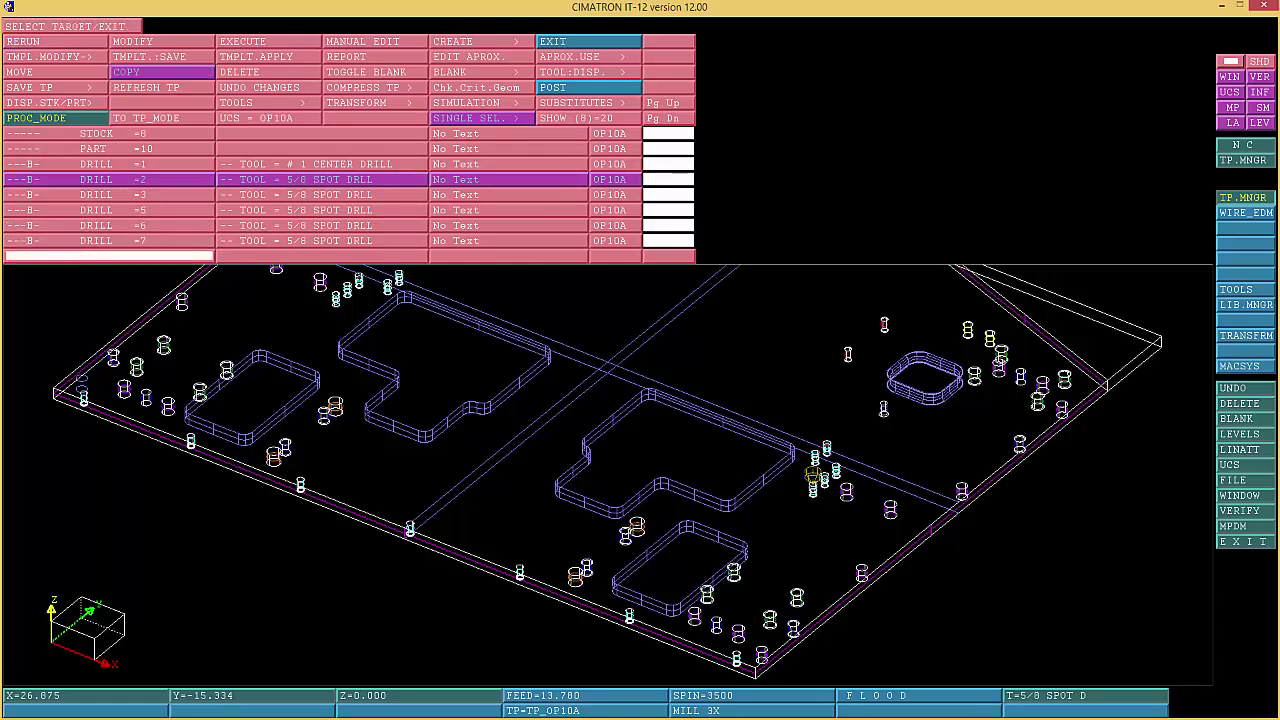
pyautogui.click(110, 256)
pyautogui.click(150, 256)
pyautogui.click(161, 42)
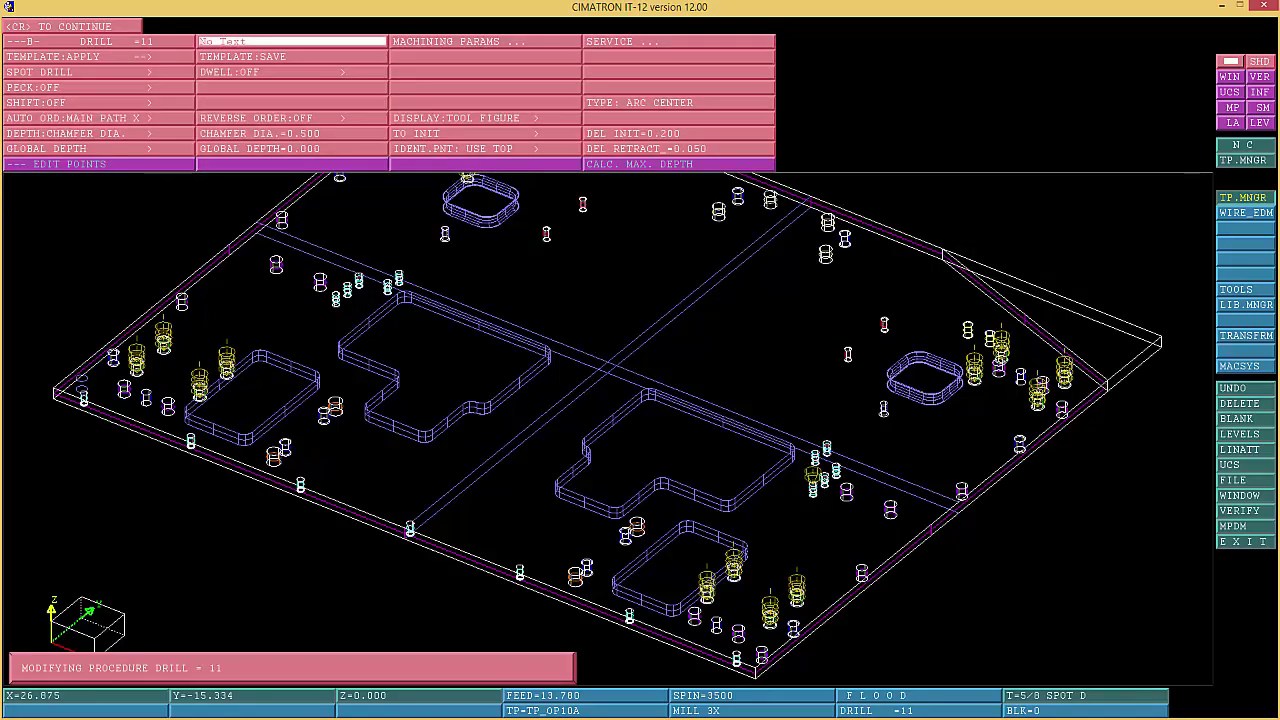
pyautogui.press('Return')
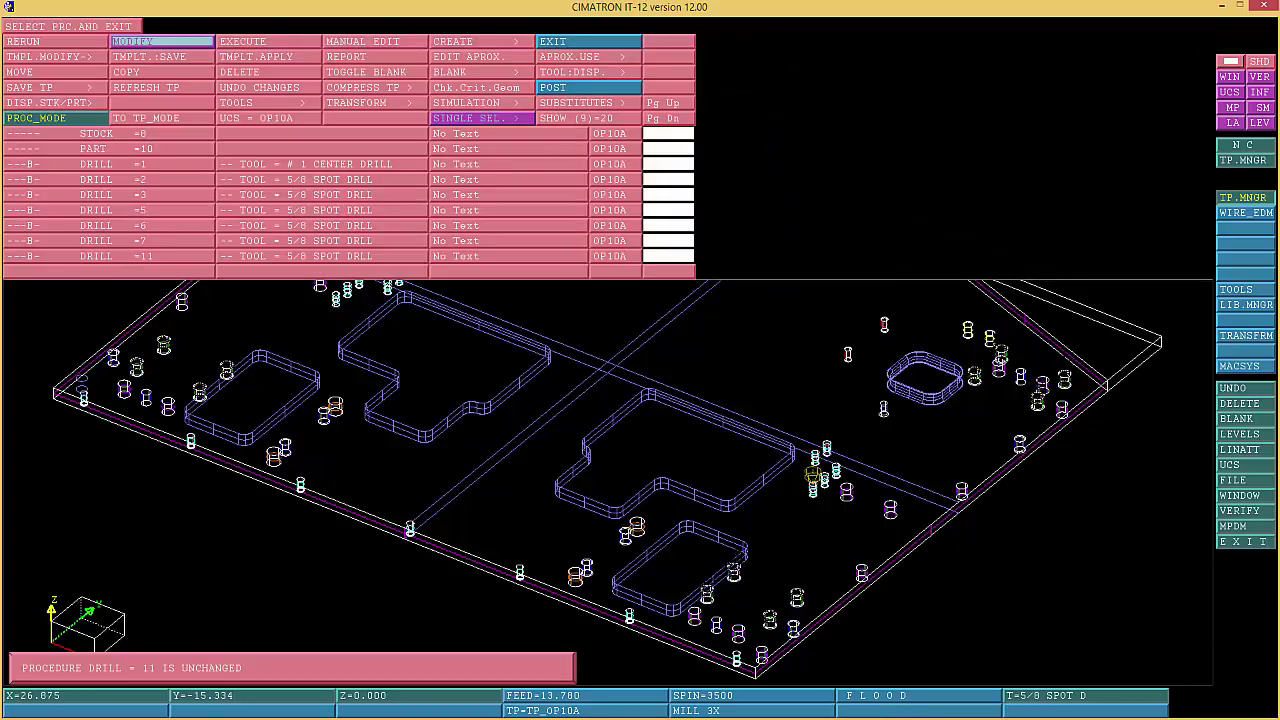
pyautogui.click(588, 42)
# Measure the diameter of the inner circle on the blue hole nearest the plate's edge in the corner hole group
pyautogui.rightClick(1245, 542)
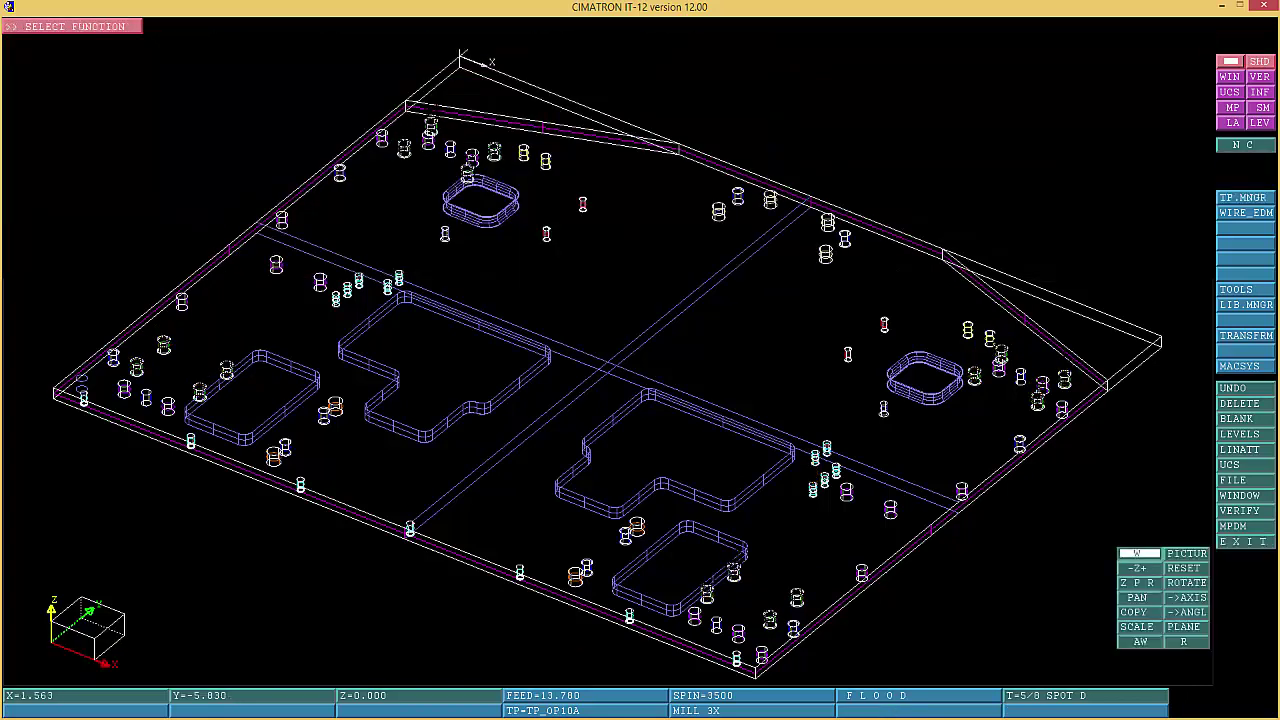
pyautogui.click(1140, 554)
pyautogui.click(126, 386)
pyautogui.click(181, 313)
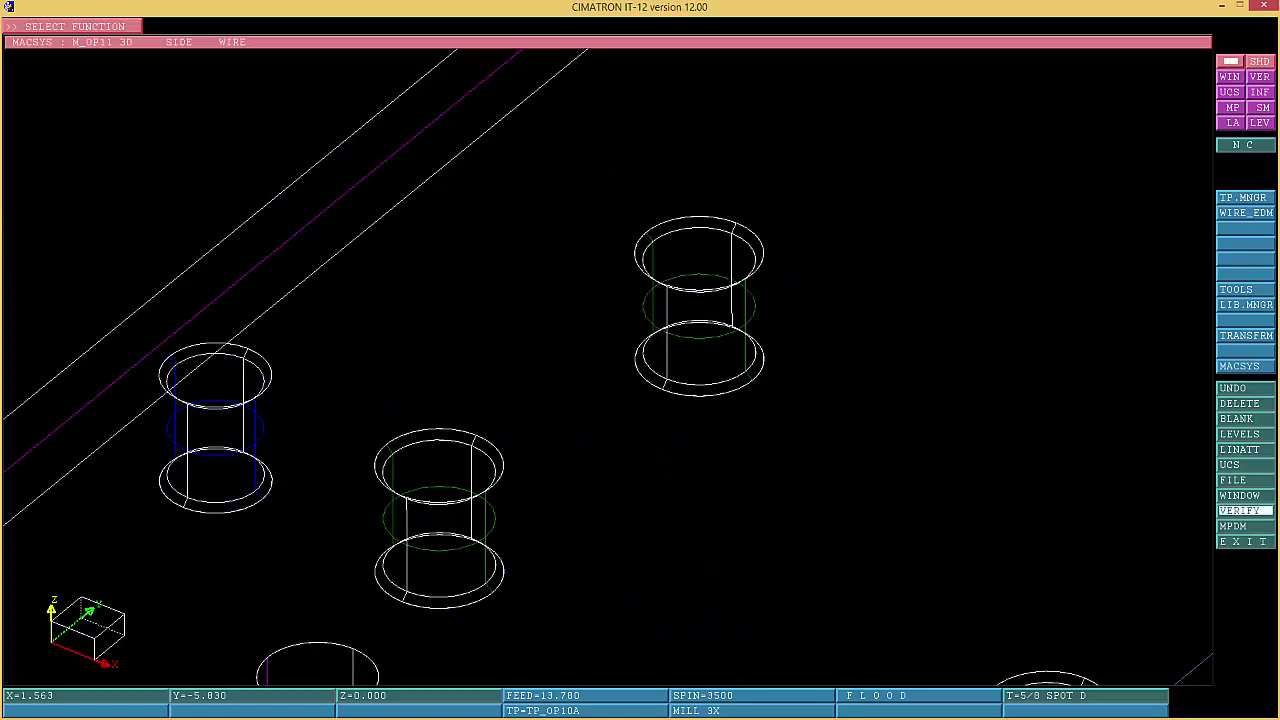
pyautogui.click(1240, 510)
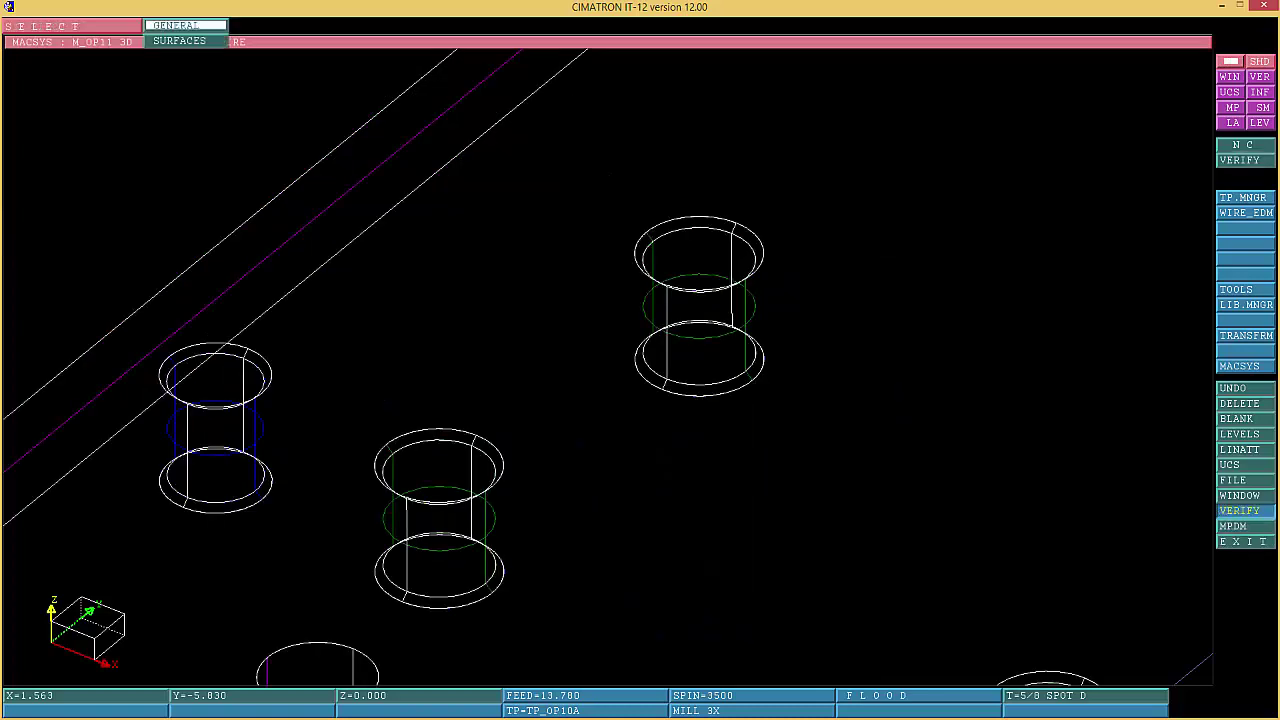
pyautogui.click(190, 132)
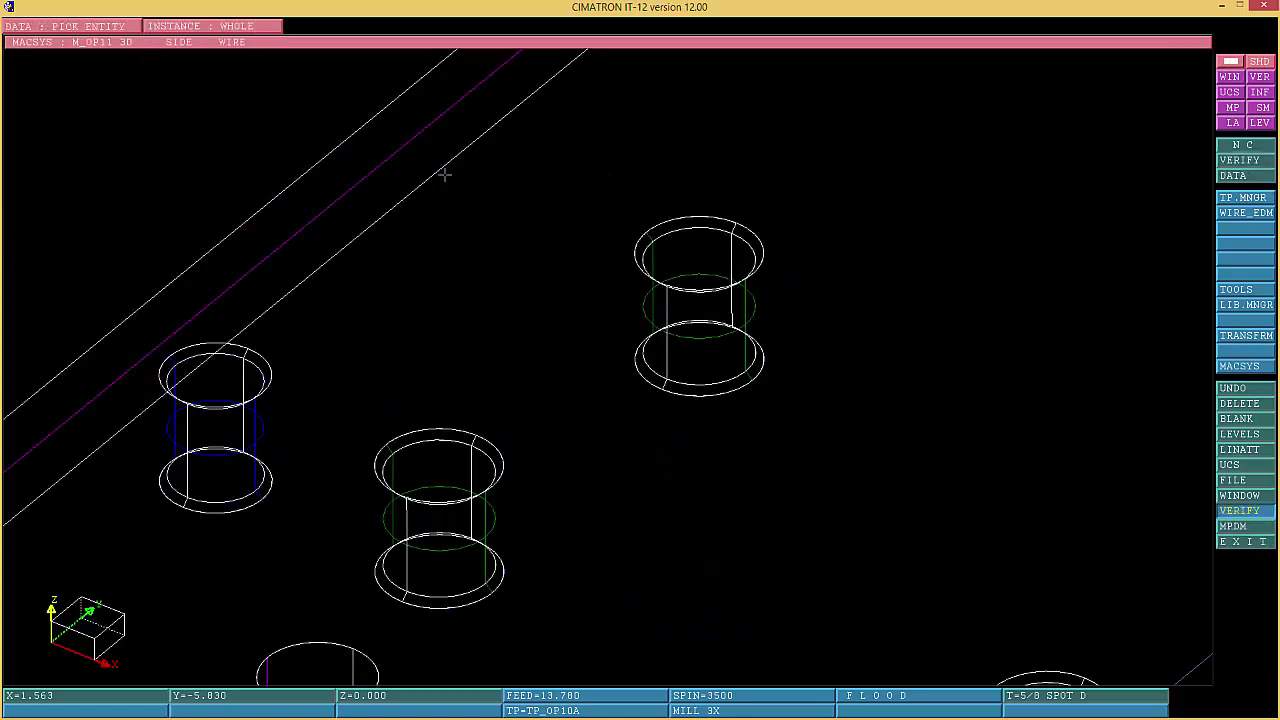
pyautogui.click(255, 365)
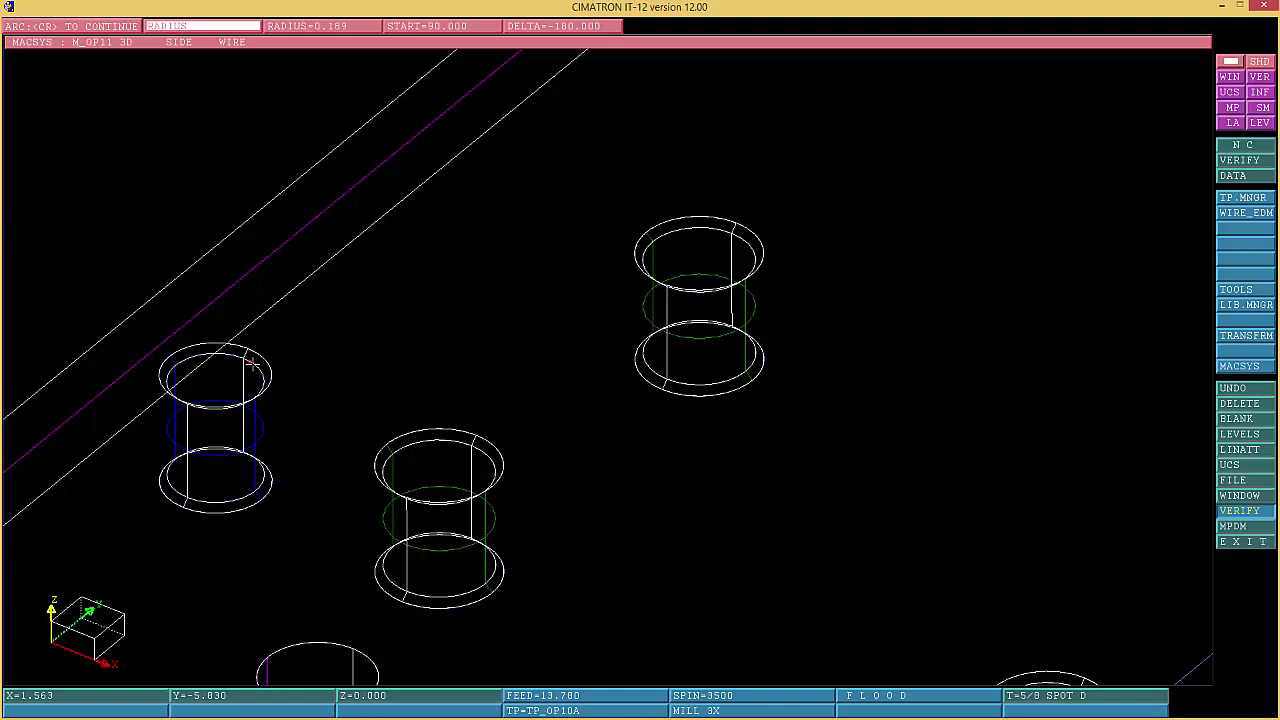
pyautogui.click(202, 27)
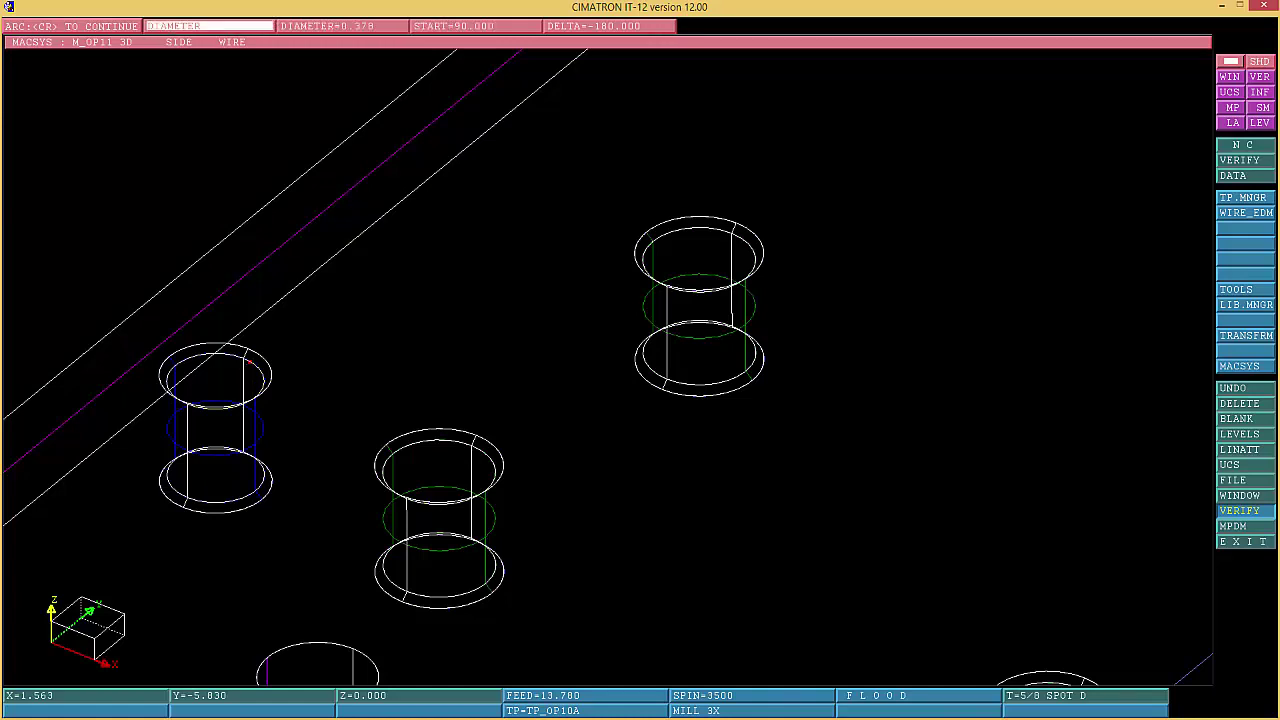
pyautogui.press('Return')
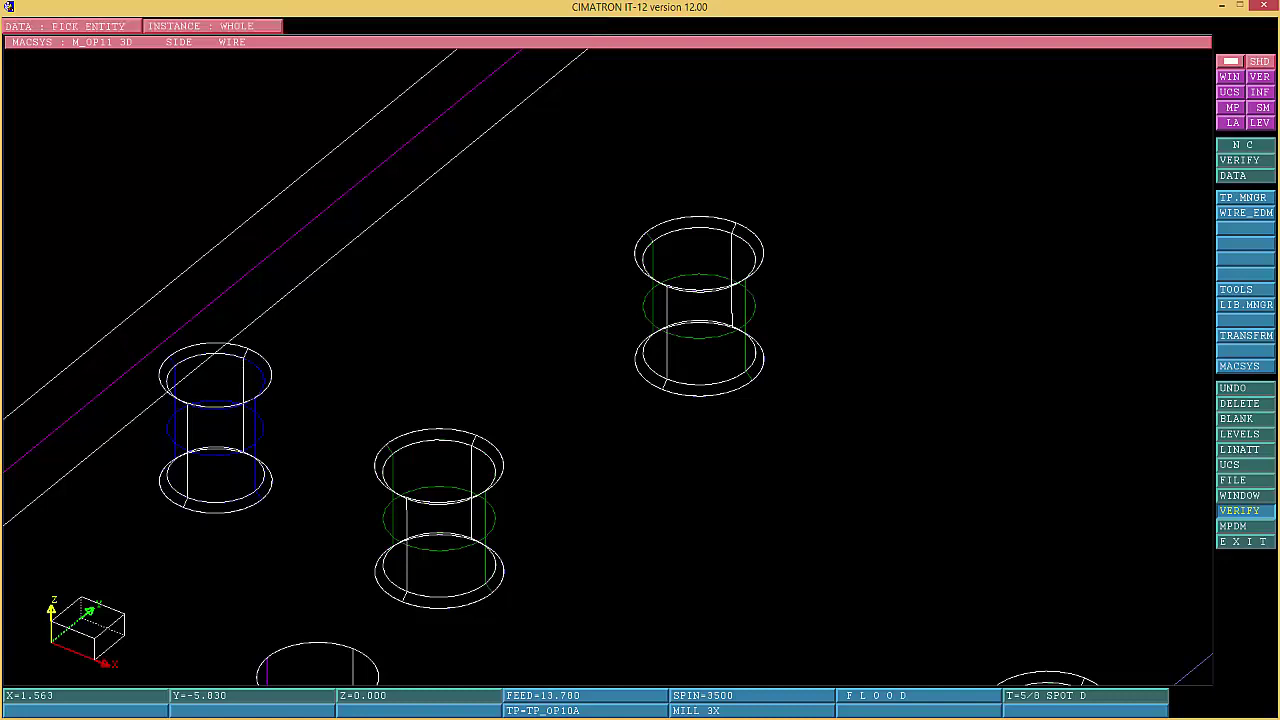
pyautogui.middleClick(252, 364)
pyautogui.middleClick(252, 364)
pyautogui.rightClick(1240, 403)
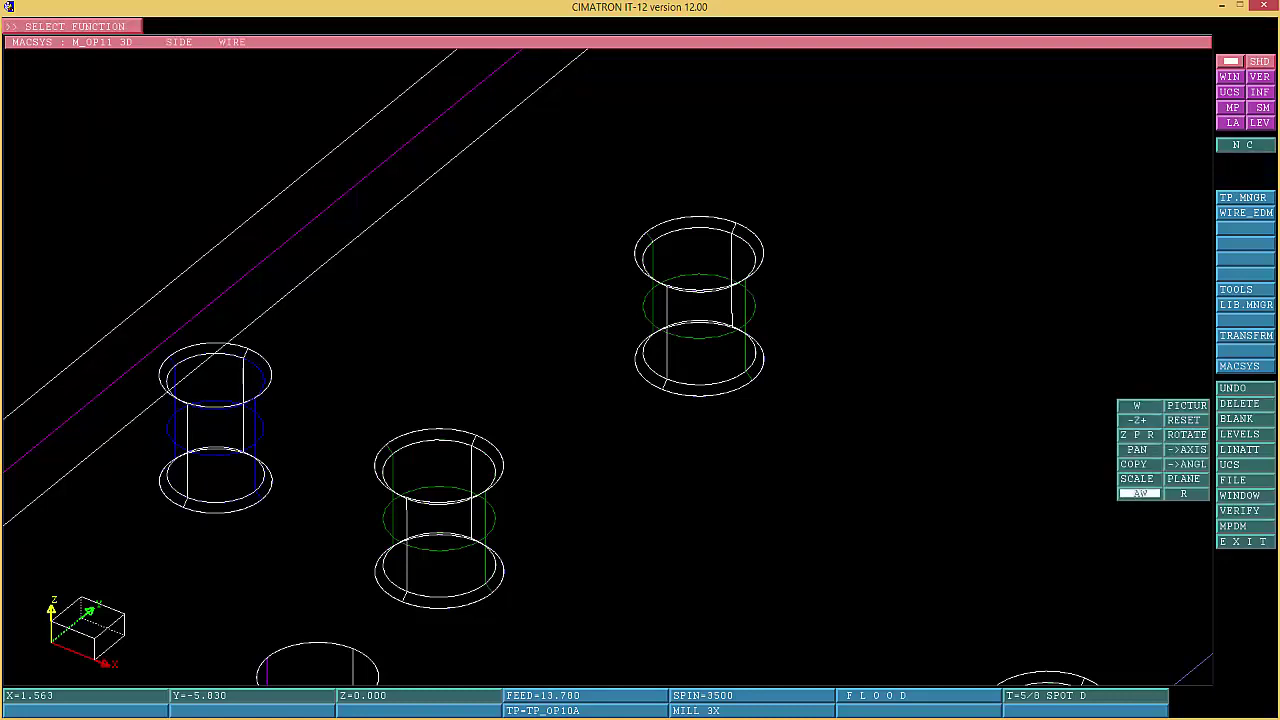
pyautogui.click(1140, 495)
# Change the tool of the copied drill procedure to the .370 DIA FOR REAMER drill
pyautogui.rightClick(1245, 289)
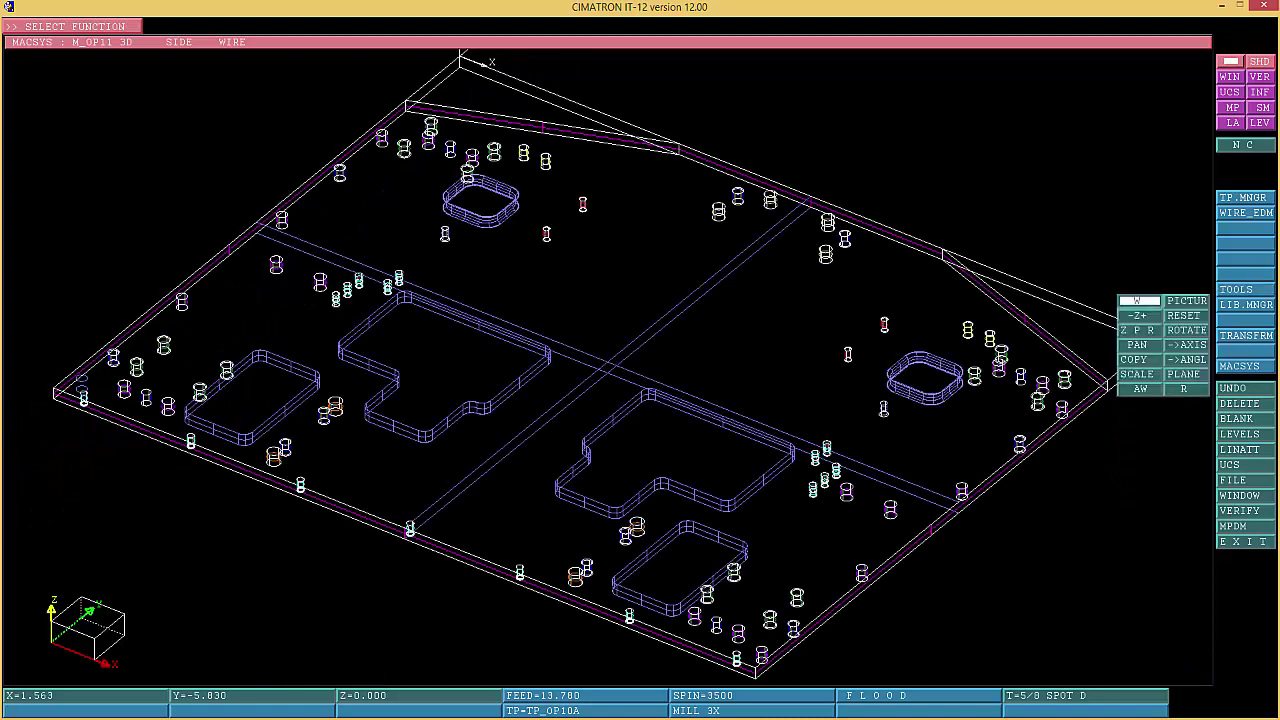
pyautogui.click(1138, 301)
pyautogui.click(54, 478)
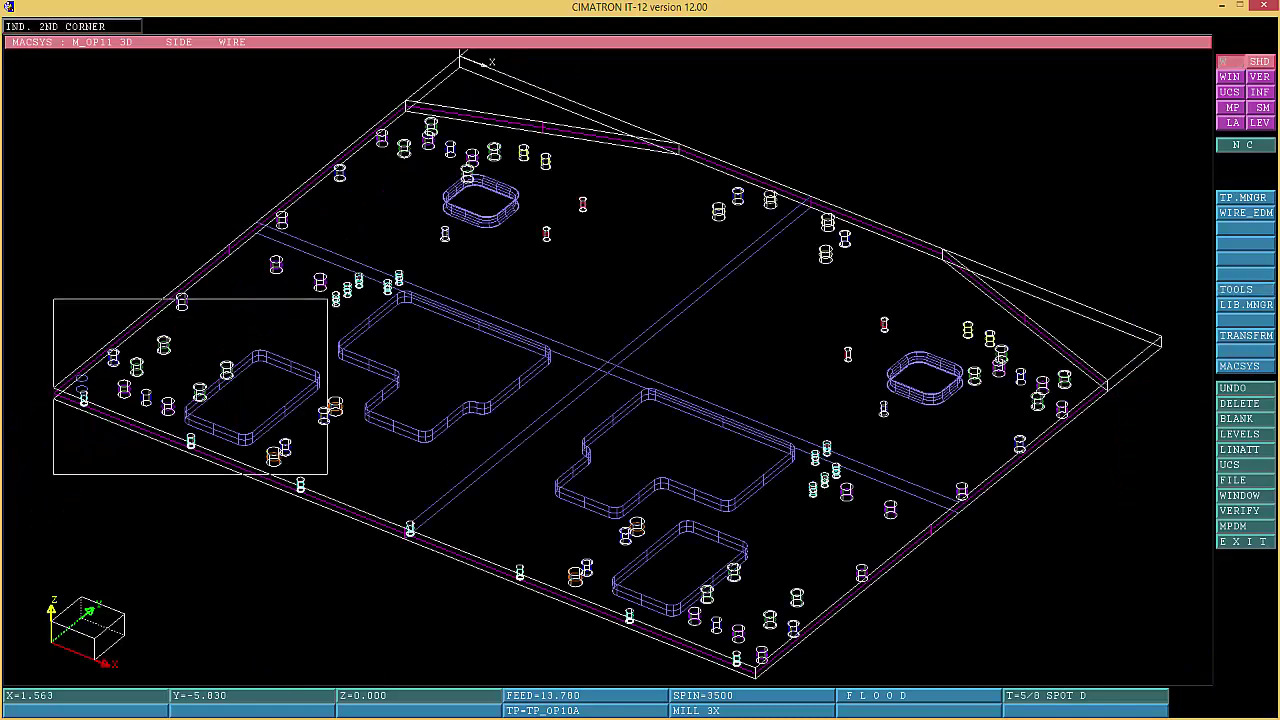
pyautogui.click(327, 298)
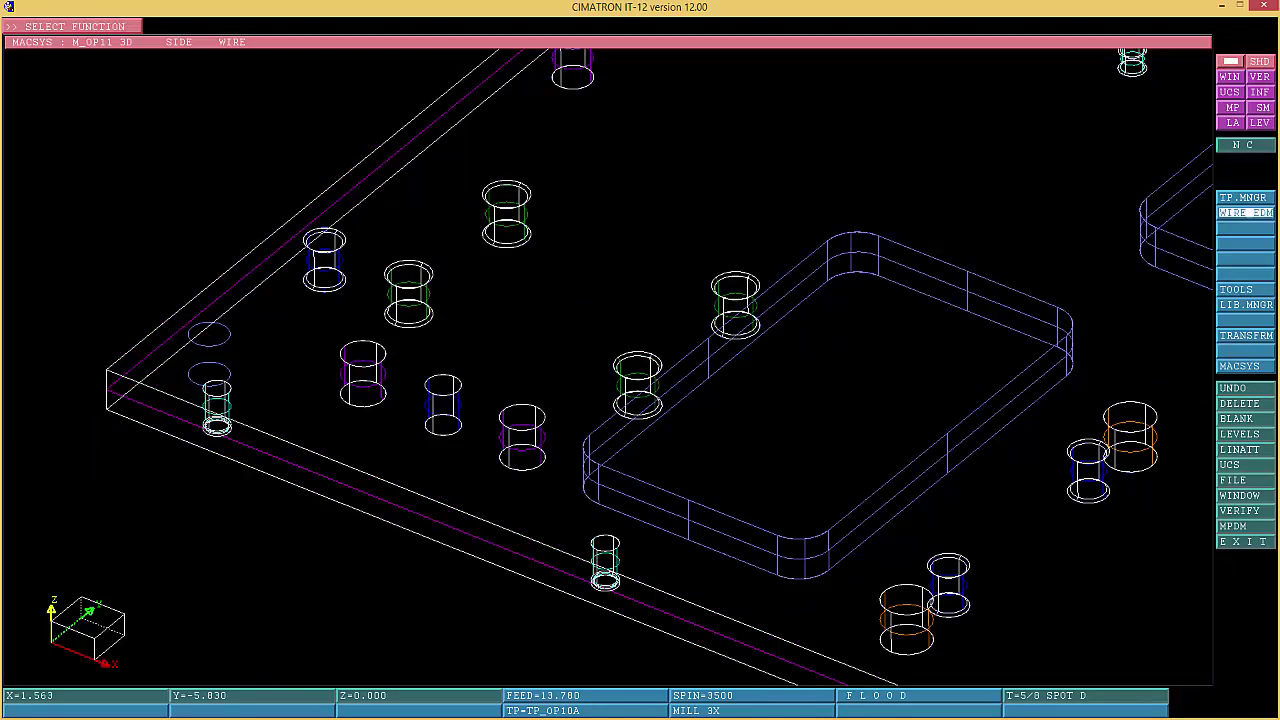
pyautogui.click(1242, 197)
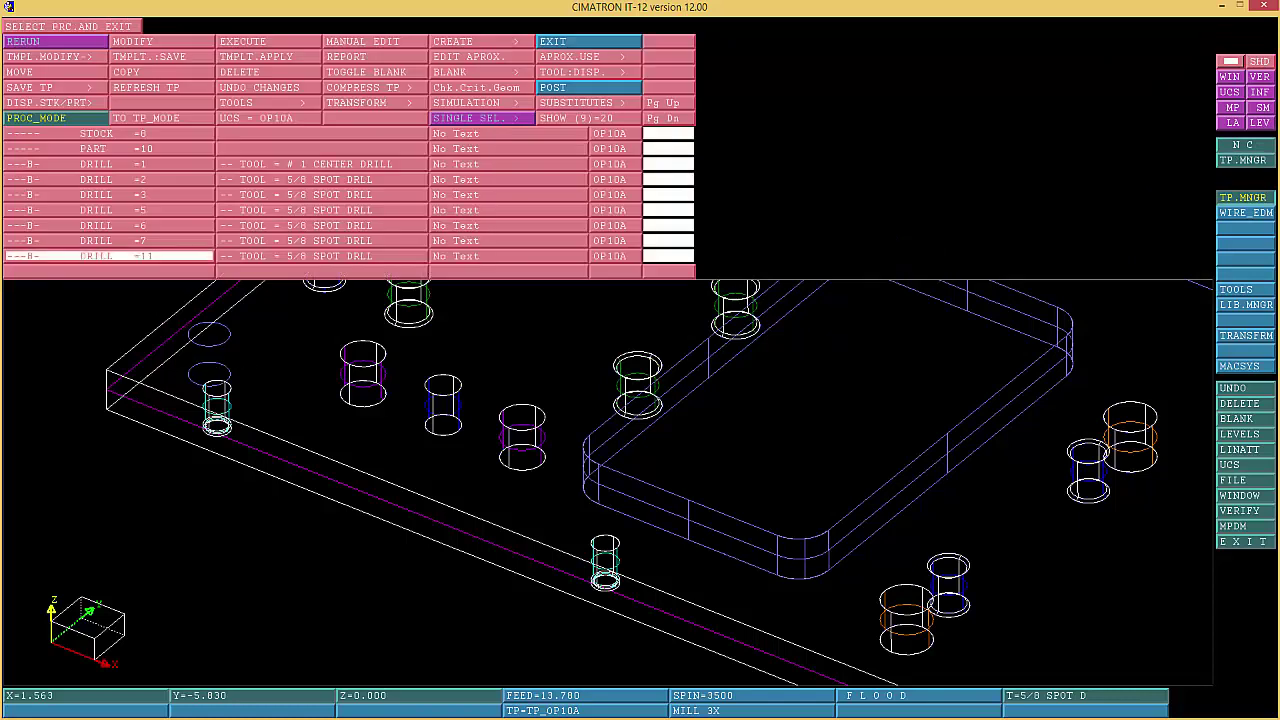
pyautogui.click(207, 258)
pyautogui.click(205, 44)
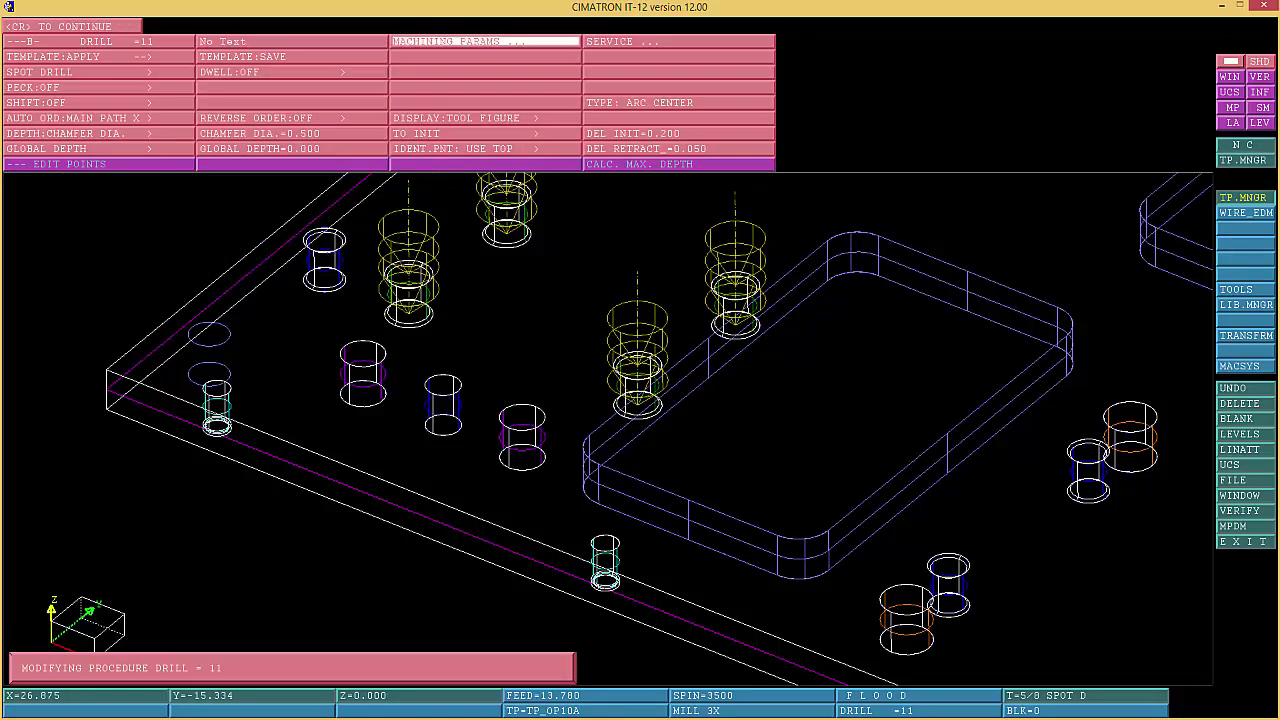
pyautogui.click(470, 42)
pyautogui.click(98, 42)
pyautogui.click(98, 74)
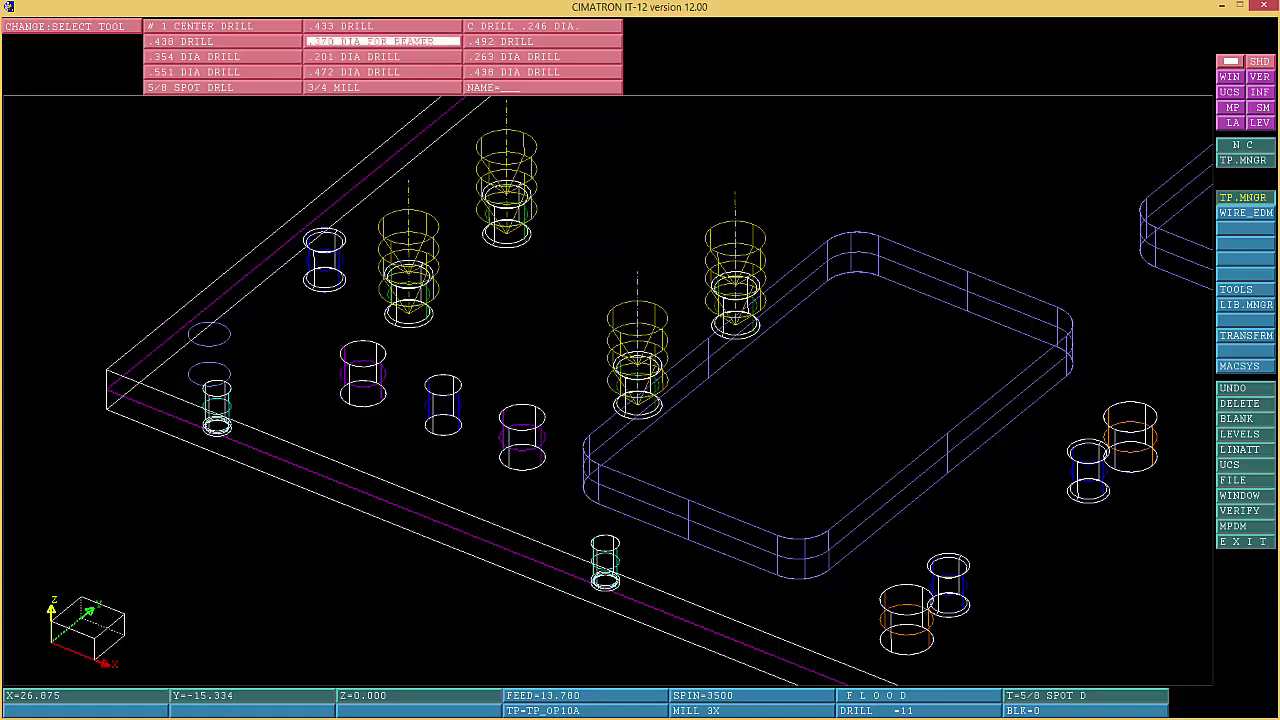
pyautogui.click(383, 41)
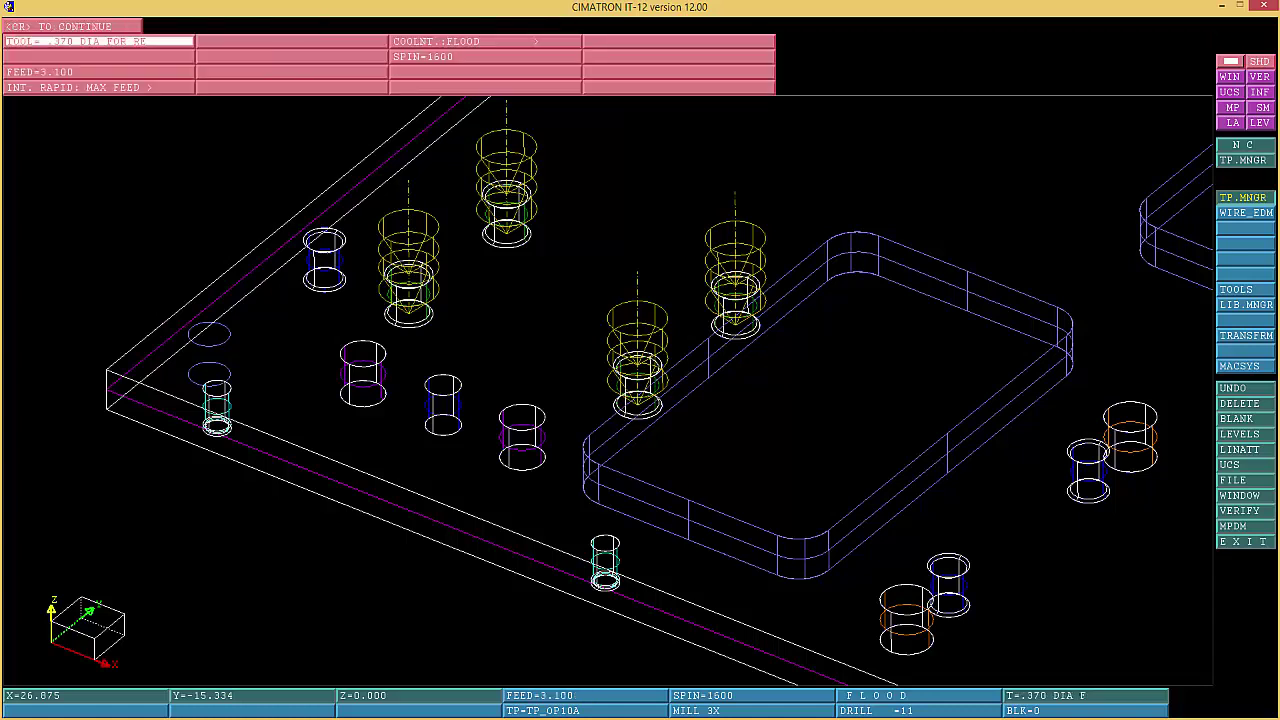
pyautogui.click(73, 26)
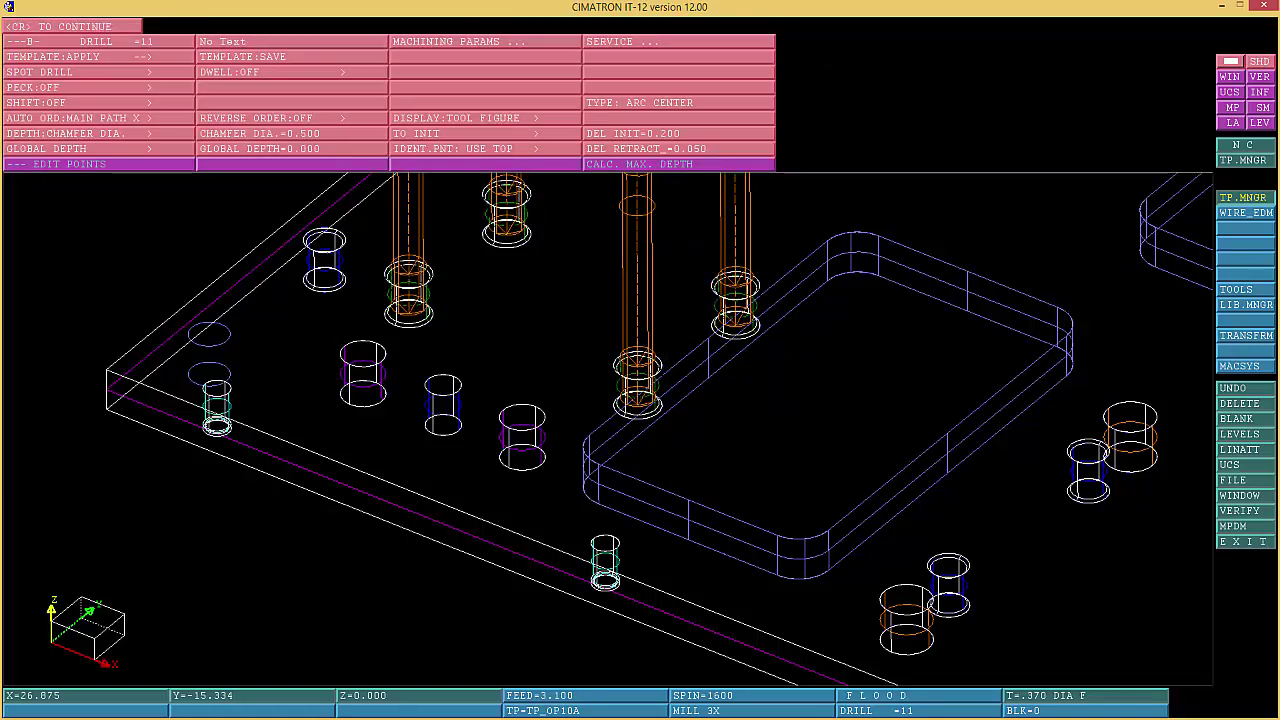
# Set the copied procedure's depth reference to tool tip and its global depth to 0.65
pyautogui.rightClick(316, 502)
pyautogui.click(316, 502)
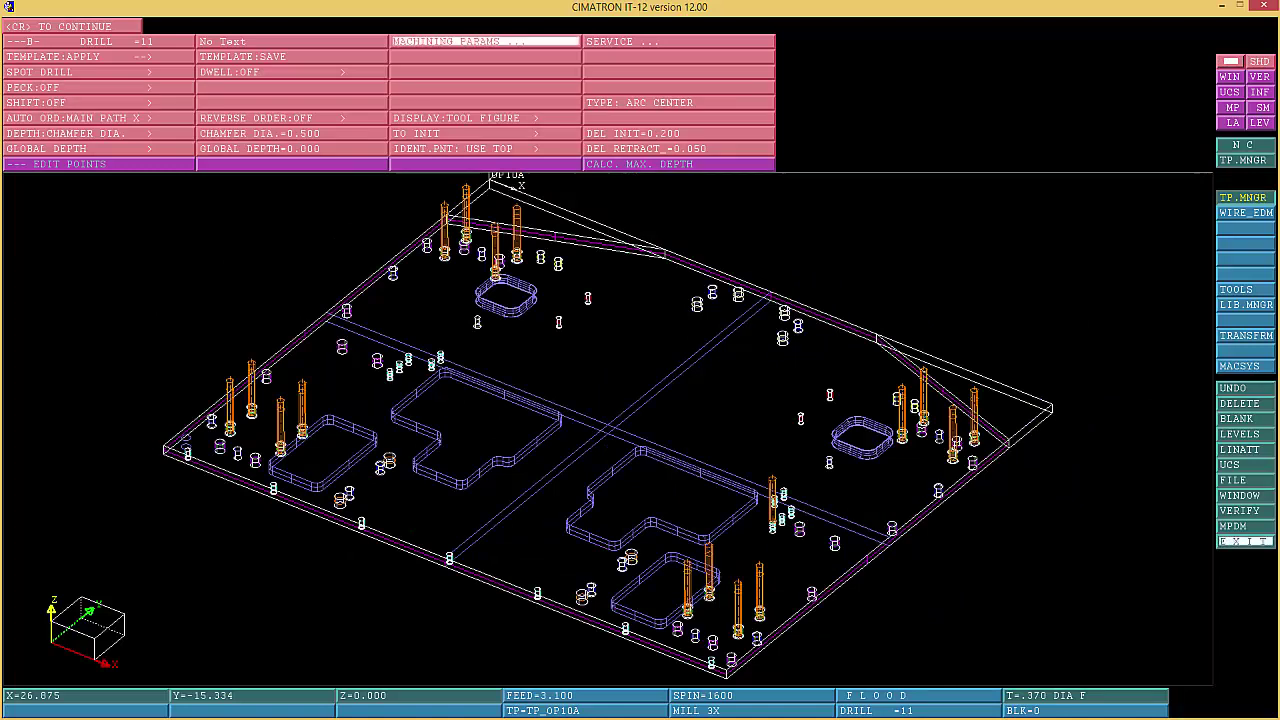
pyautogui.press('Return')
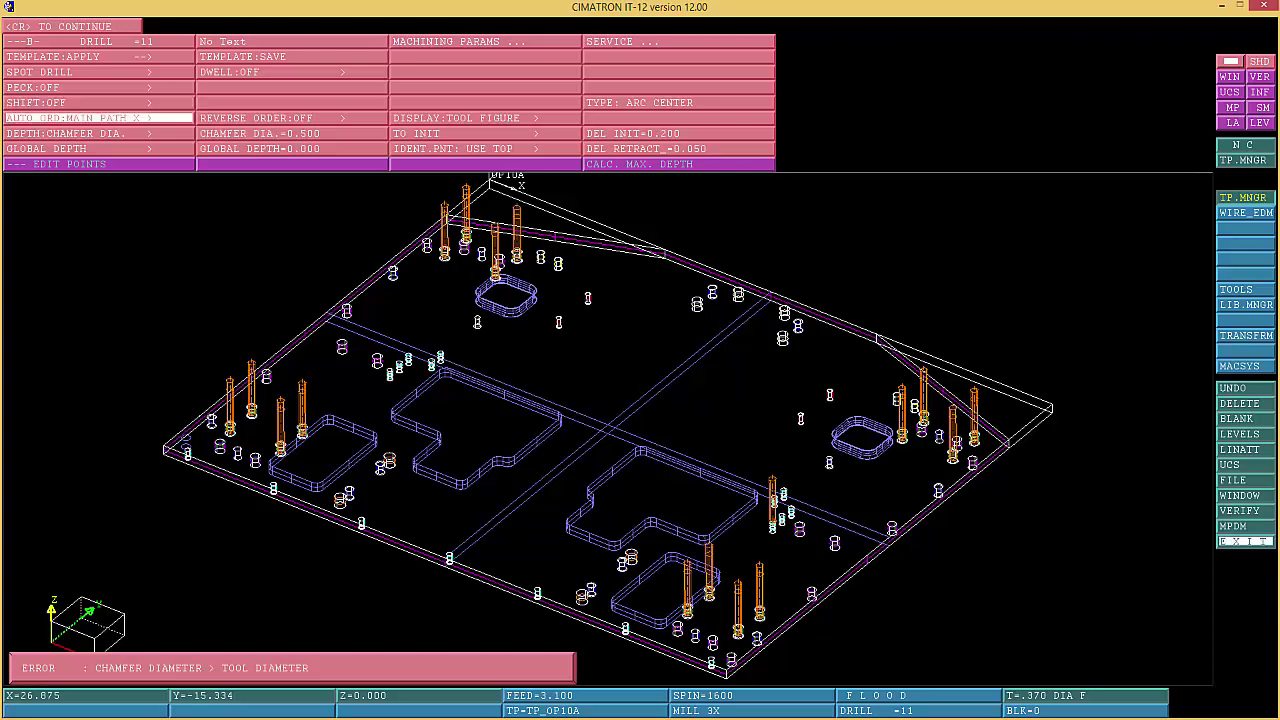
pyautogui.click(98, 133)
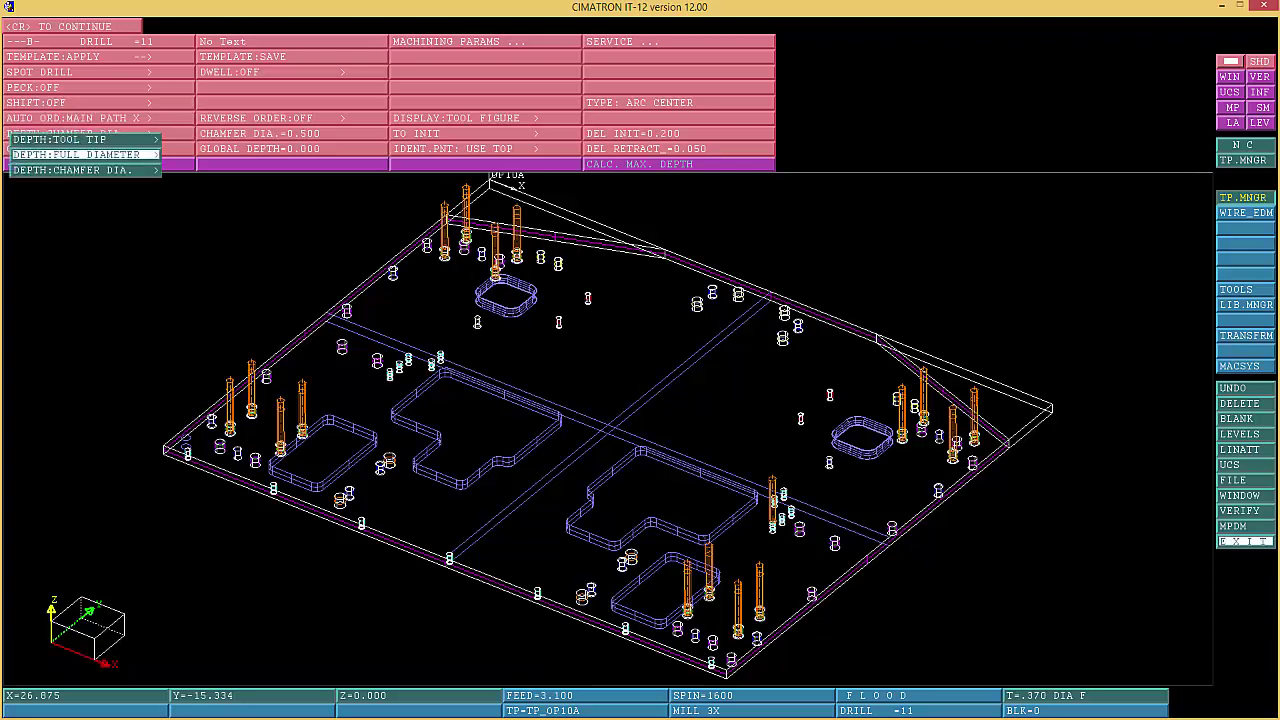
pyautogui.click(85, 137)
pyautogui.click(290, 148)
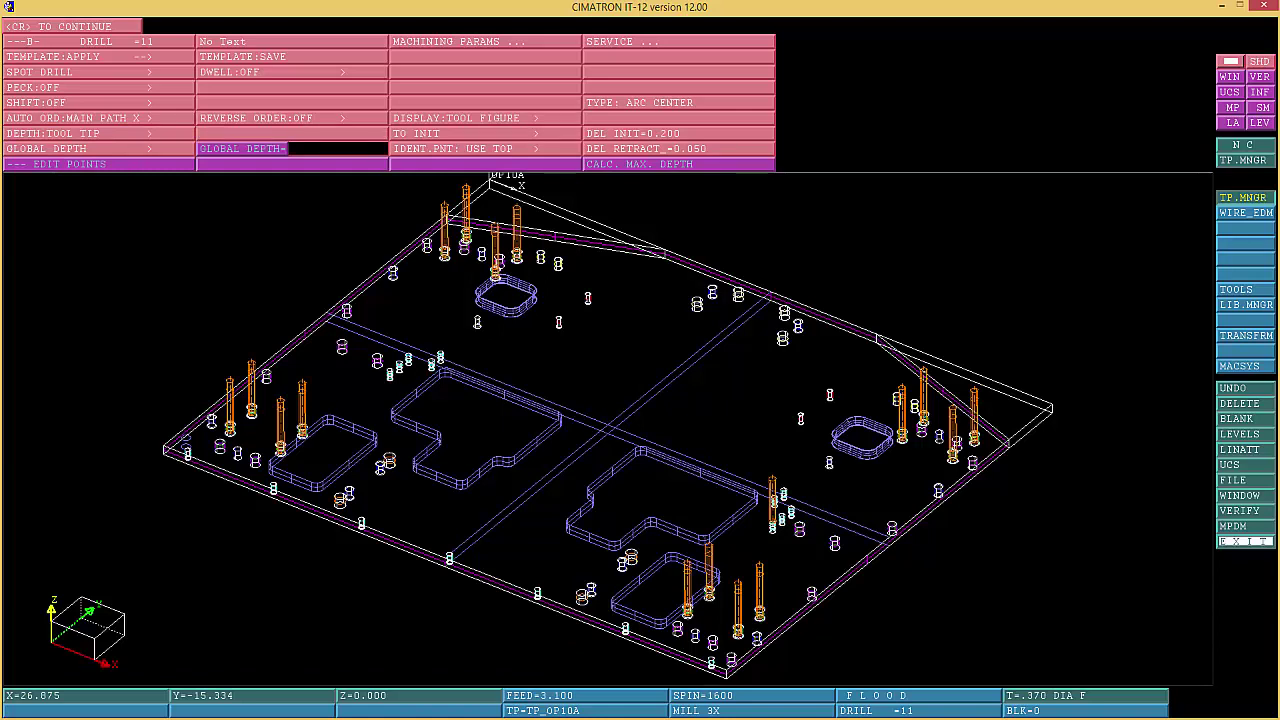
pyautogui.write('.65')
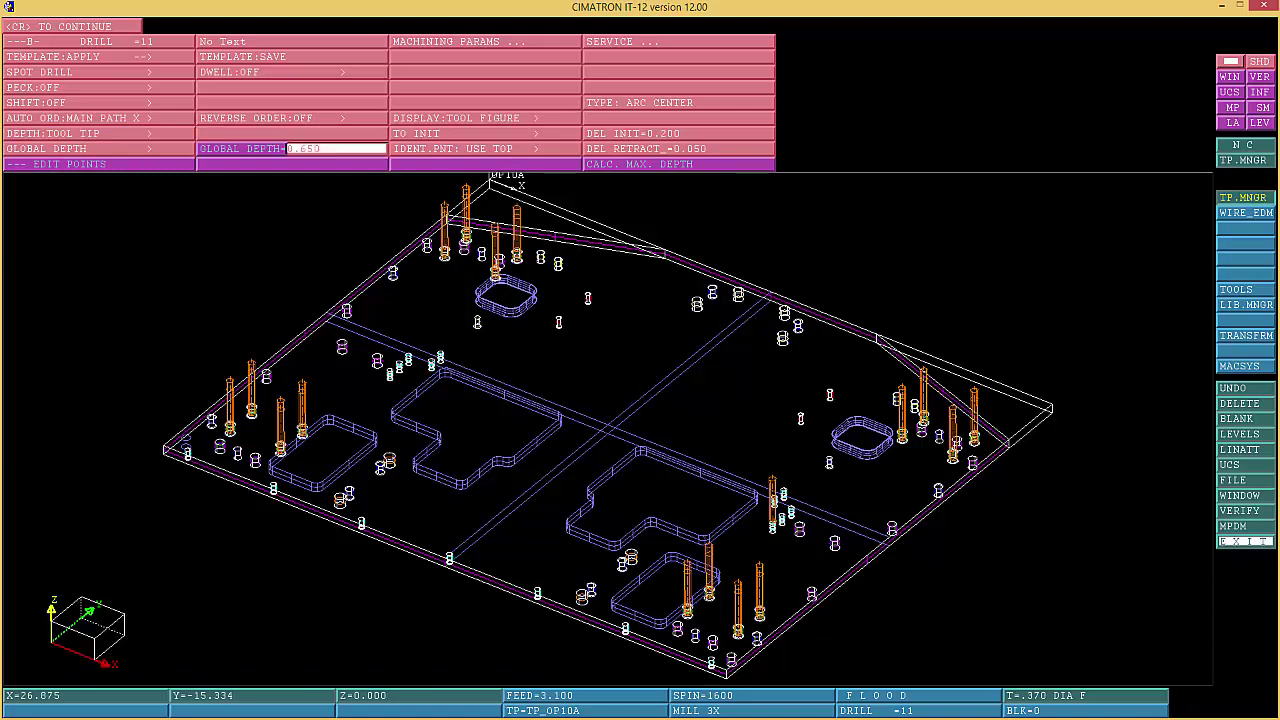
pyautogui.press('Return')
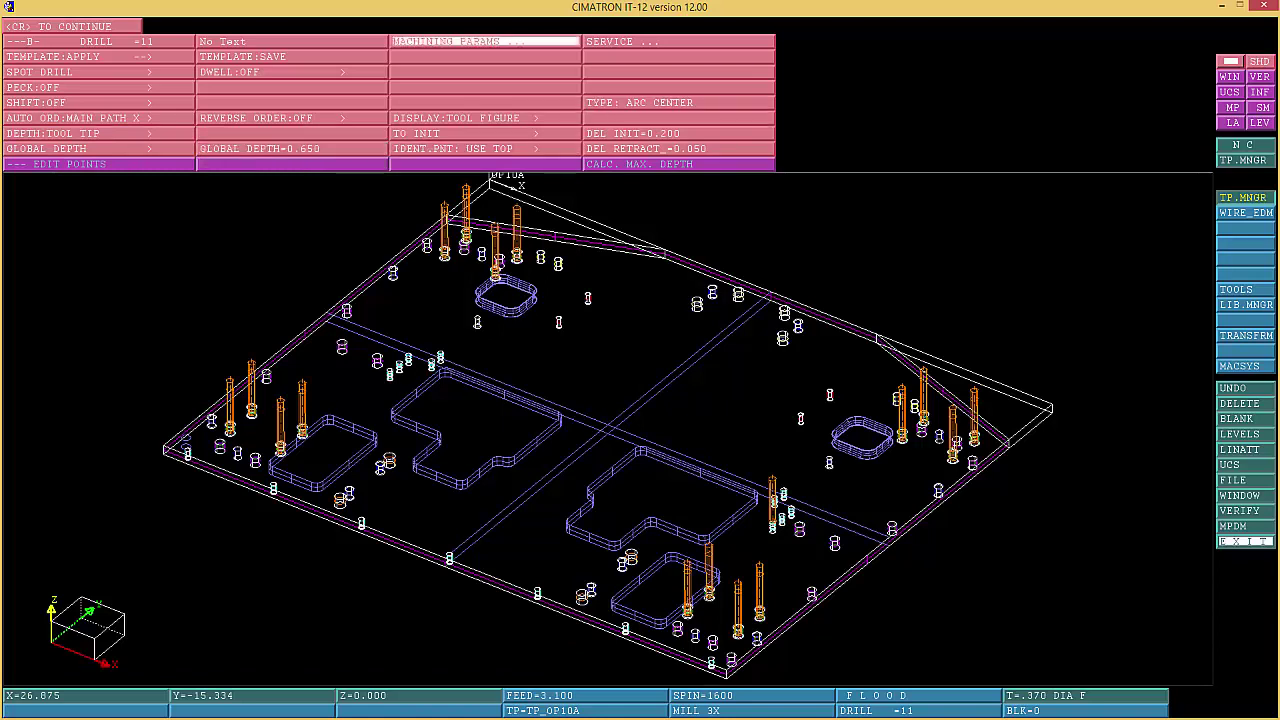
# Review the machining parameters of the .370 reamer drill procedure, store its changes, and execute it
pyautogui.click(485, 41)
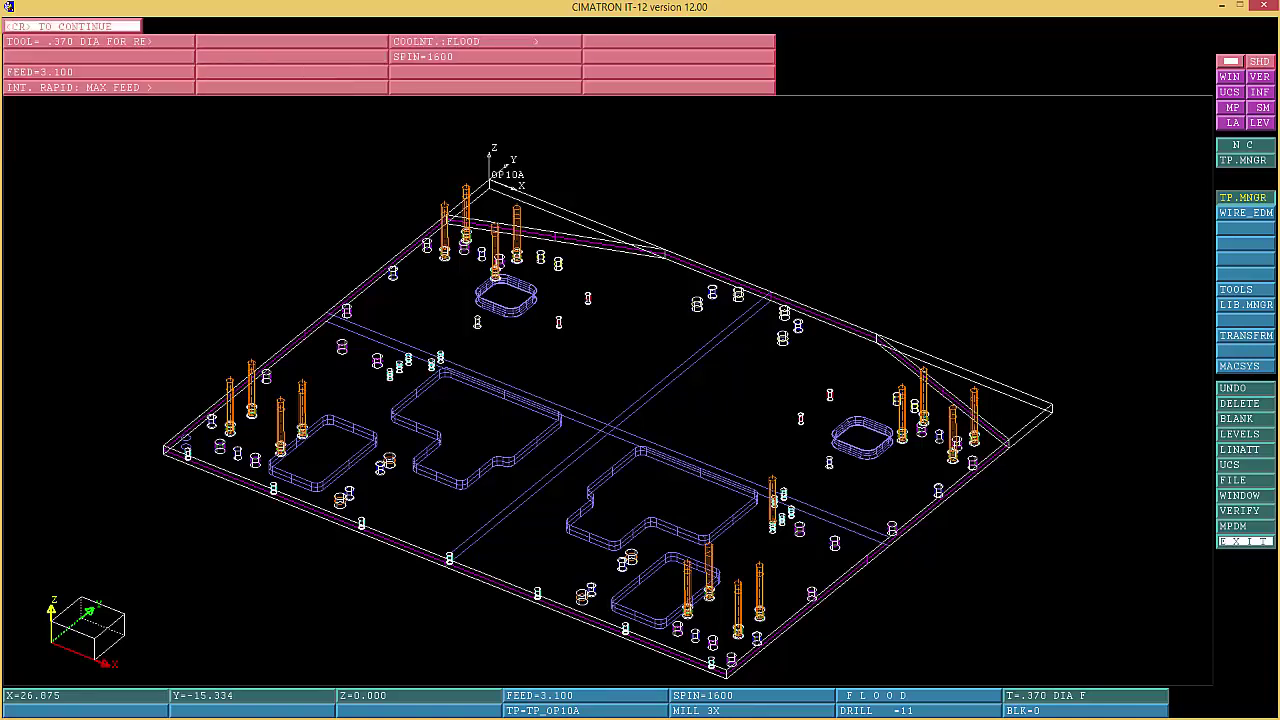
pyautogui.click(70, 26)
pyautogui.click(70, 26)
pyautogui.click(169, 26)
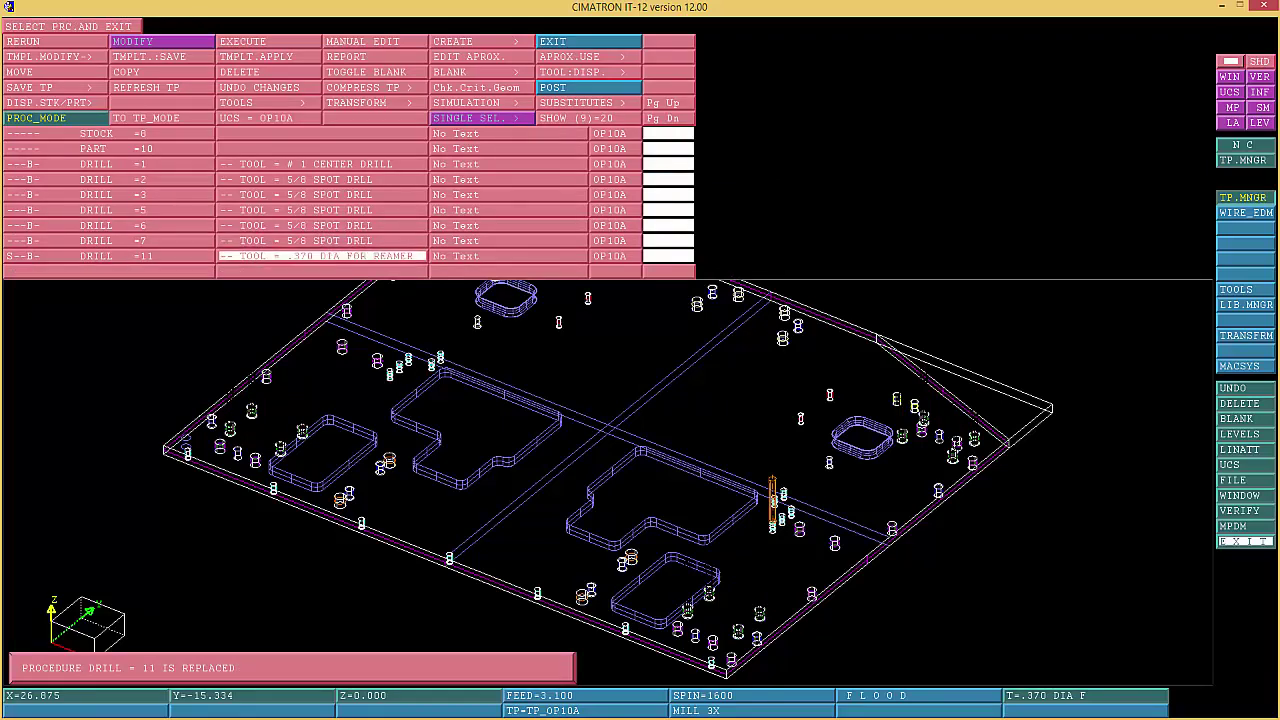
pyautogui.click(280, 256)
pyautogui.click(268, 41)
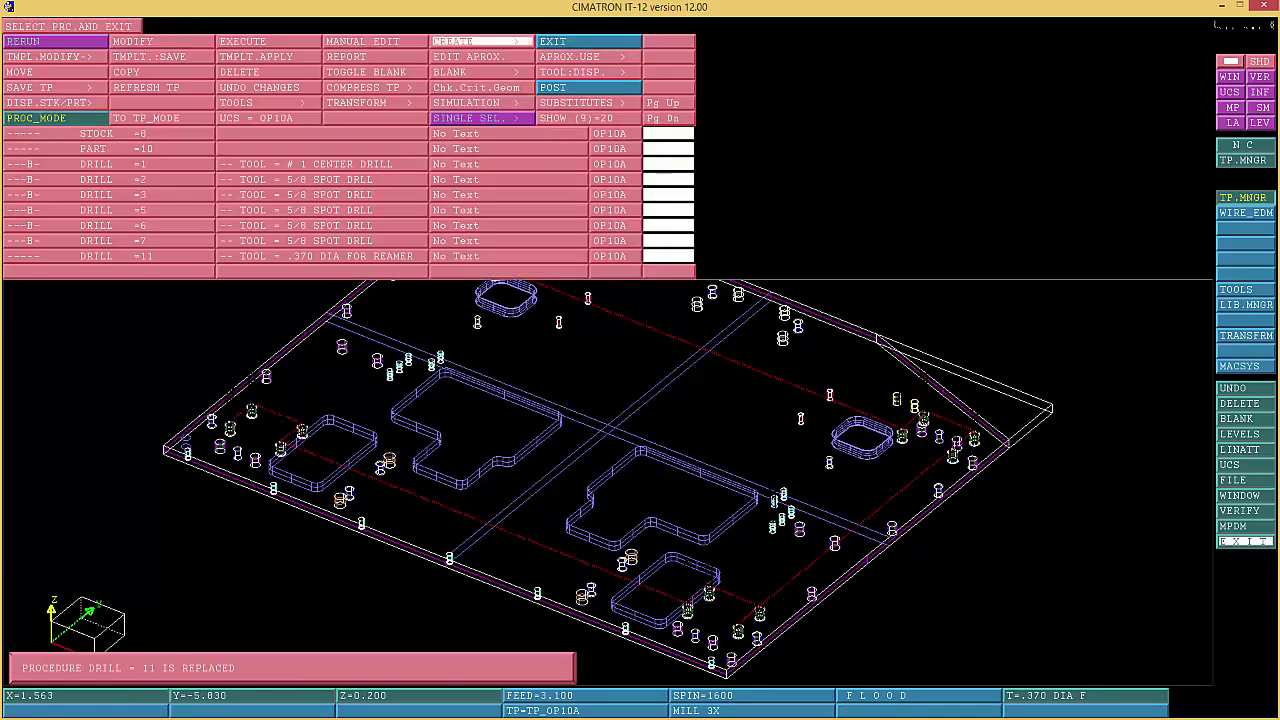
# Examine the .370 drill toolpath up close at the corner holes beside the rectangular pocket
pyautogui.click(590, 41)
pyautogui.hotkey('ctrl', 'z')
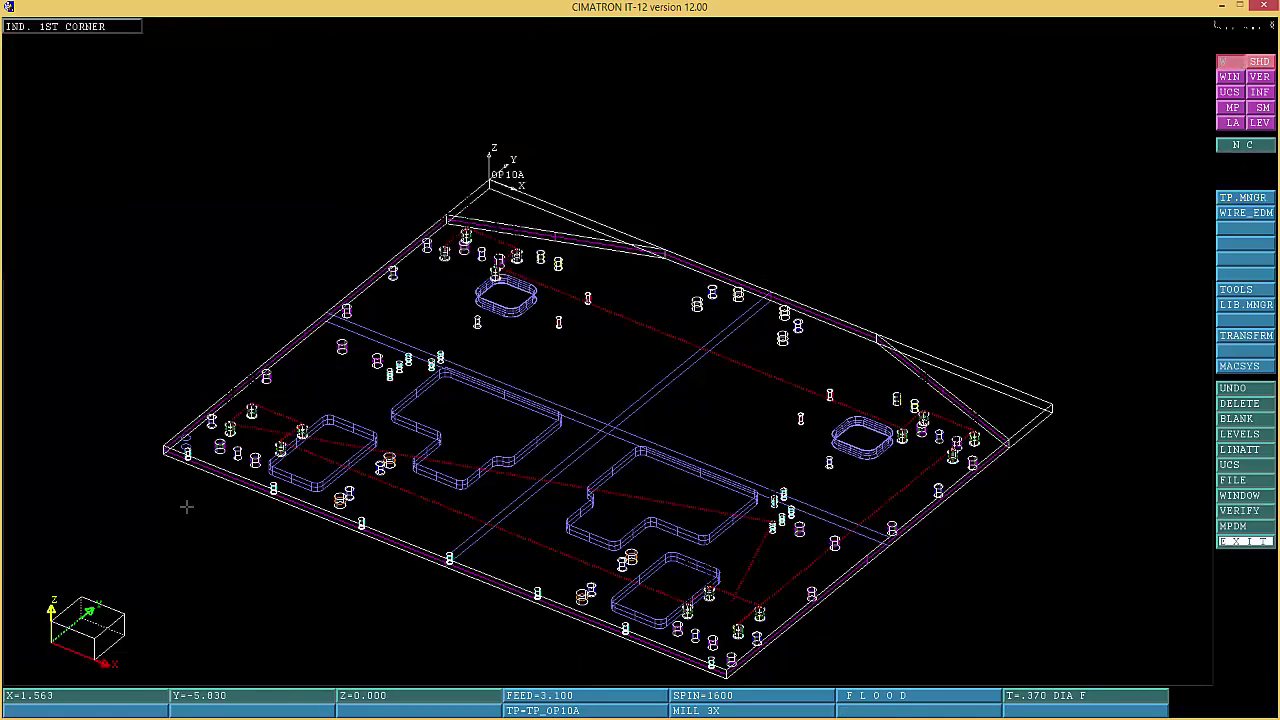
pyautogui.click(187, 507)
pyautogui.click(388, 377)
pyautogui.rightClick(1140, 540)
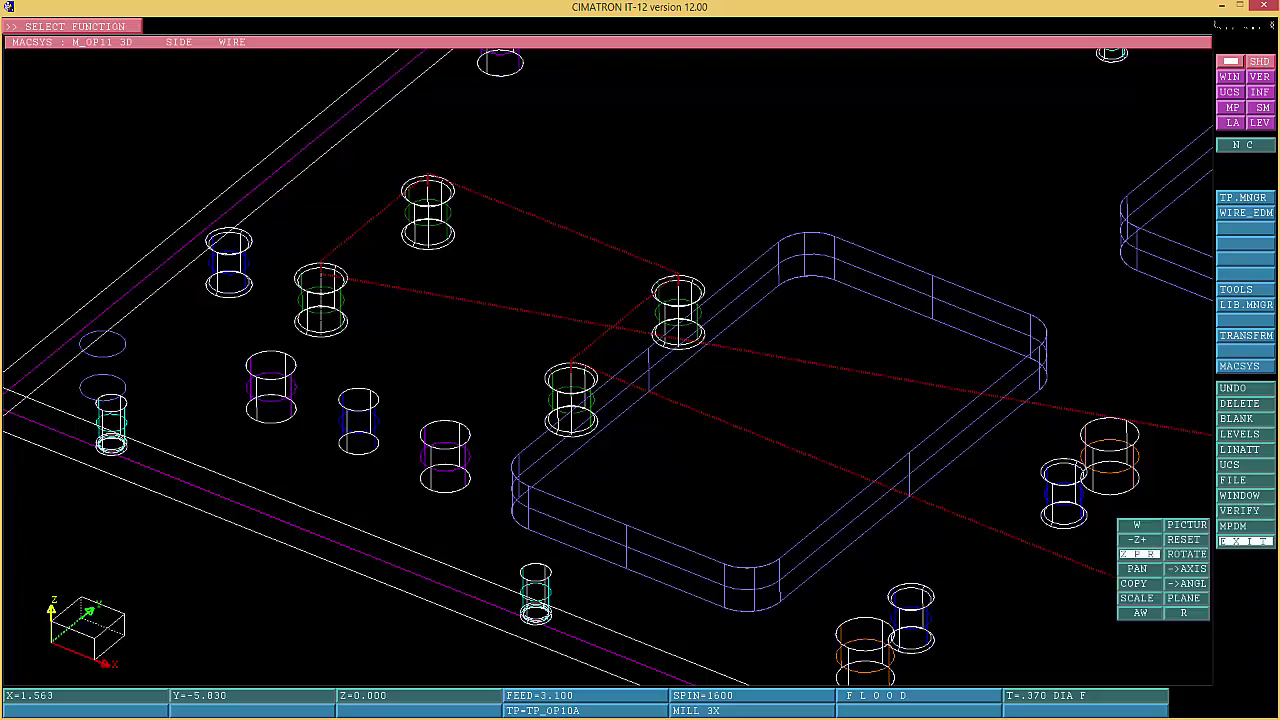
pyautogui.click(1140, 554)
pyautogui.moveTo(600, 358)
pyautogui.mouseDown(button='right')
pyautogui.moveTo(630, 225)
pyautogui.moveTo(615, 222)
pyautogui.moveTo(622, 290)
pyautogui.moveTo(600, 378)
pyautogui.moveTo(610, 222)
pyautogui.moveTo(595, 357)
pyautogui.mouseUp(button='right')
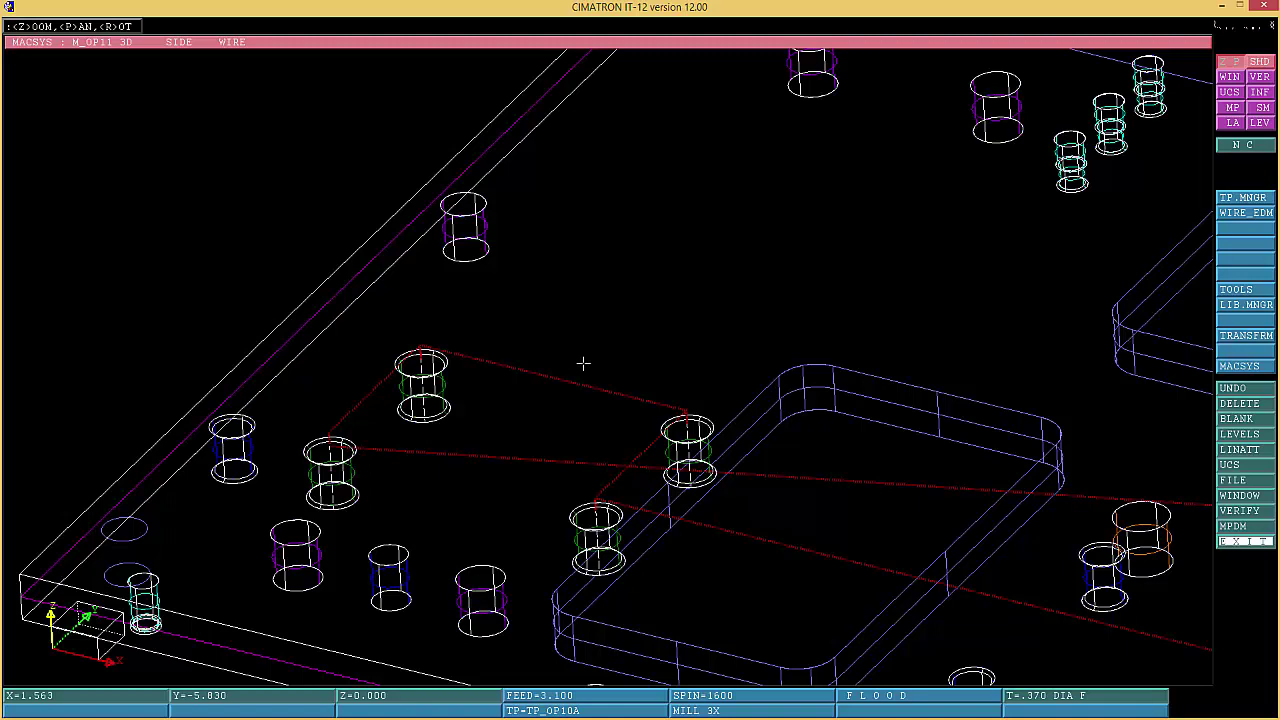
pyautogui.middleClick(583, 363)
# Reopen the .370 reamer drill procedure for modification and set its global depth to 0.75
pyautogui.click(1246, 198)
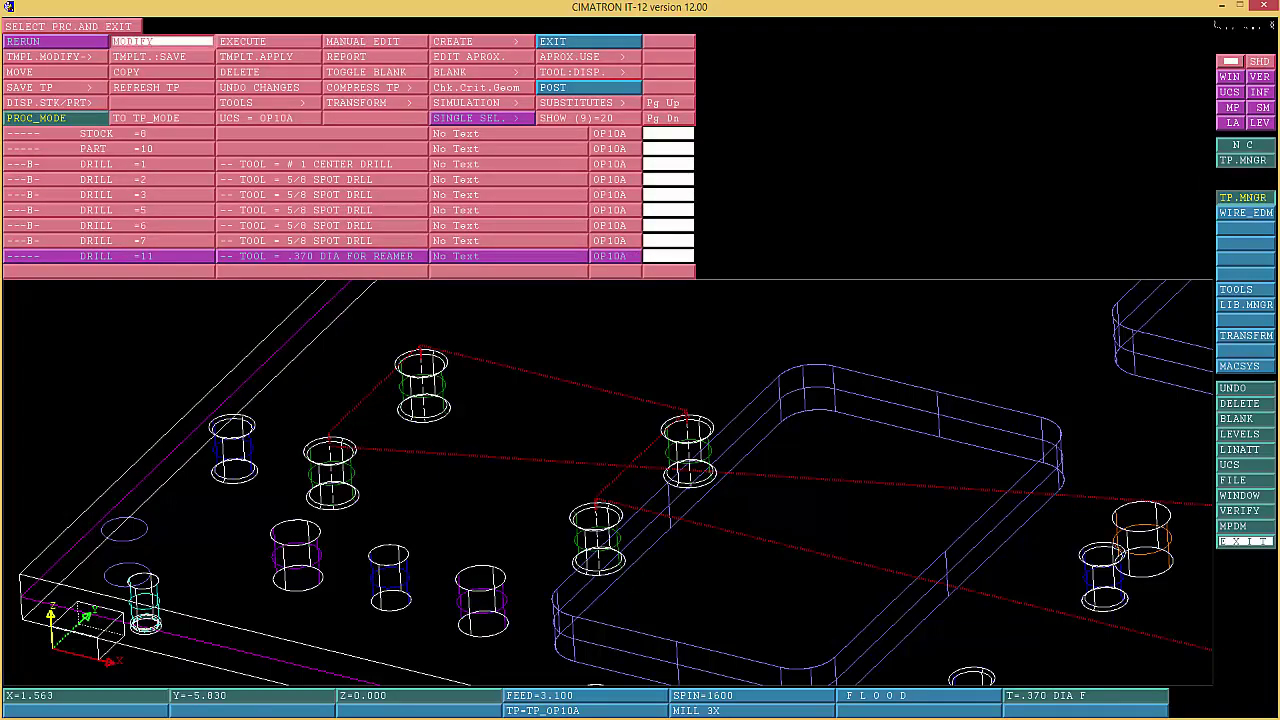
pyautogui.click(162, 41)
pyautogui.middleClick(162, 43)
pyautogui.click(292, 149)
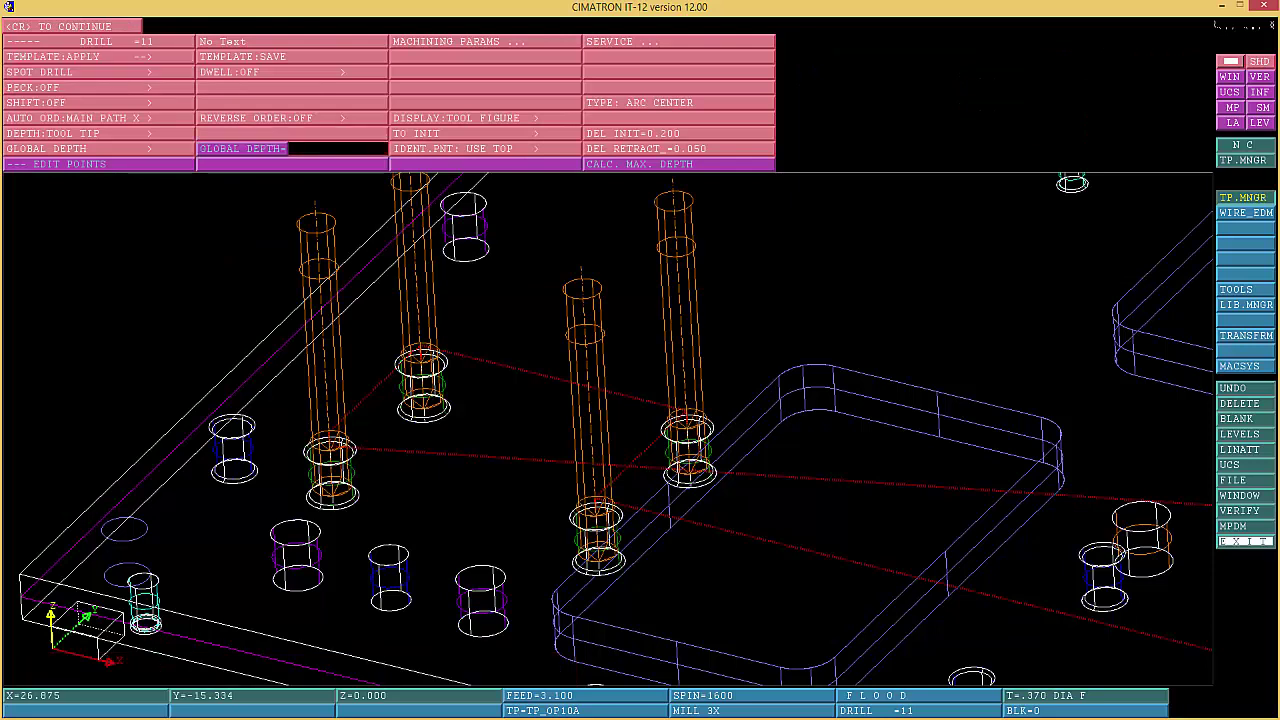
pyautogui.write('.75')
pyautogui.press('Return')
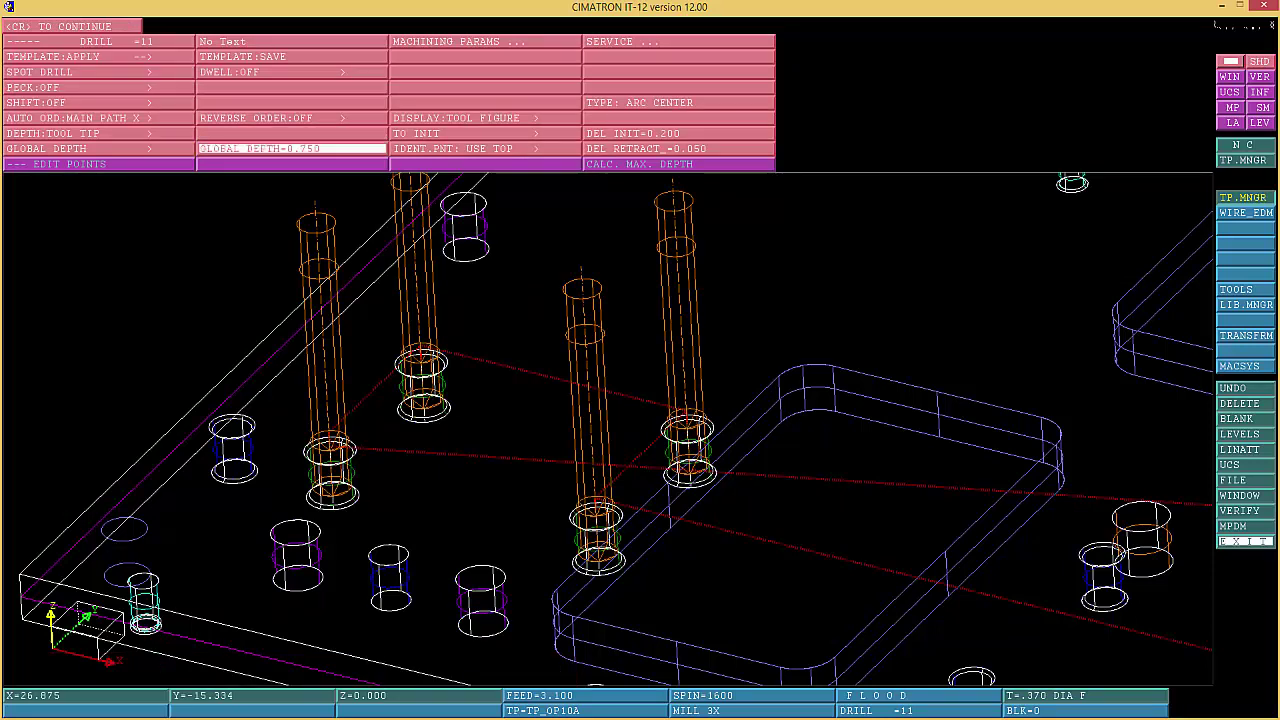
# Change the .370 reamer drill procedure's cycle to deep hole peck with a 0.150 step and store it
pyautogui.click(80, 72)
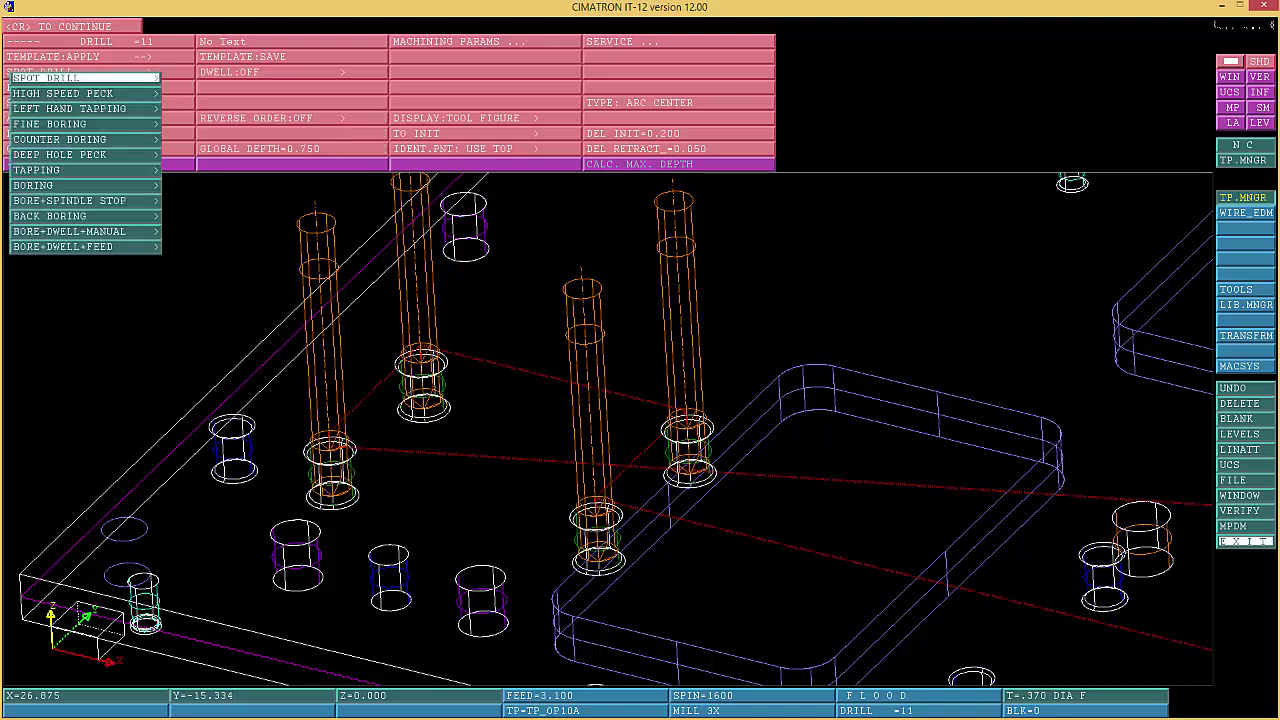
pyautogui.click(85, 155)
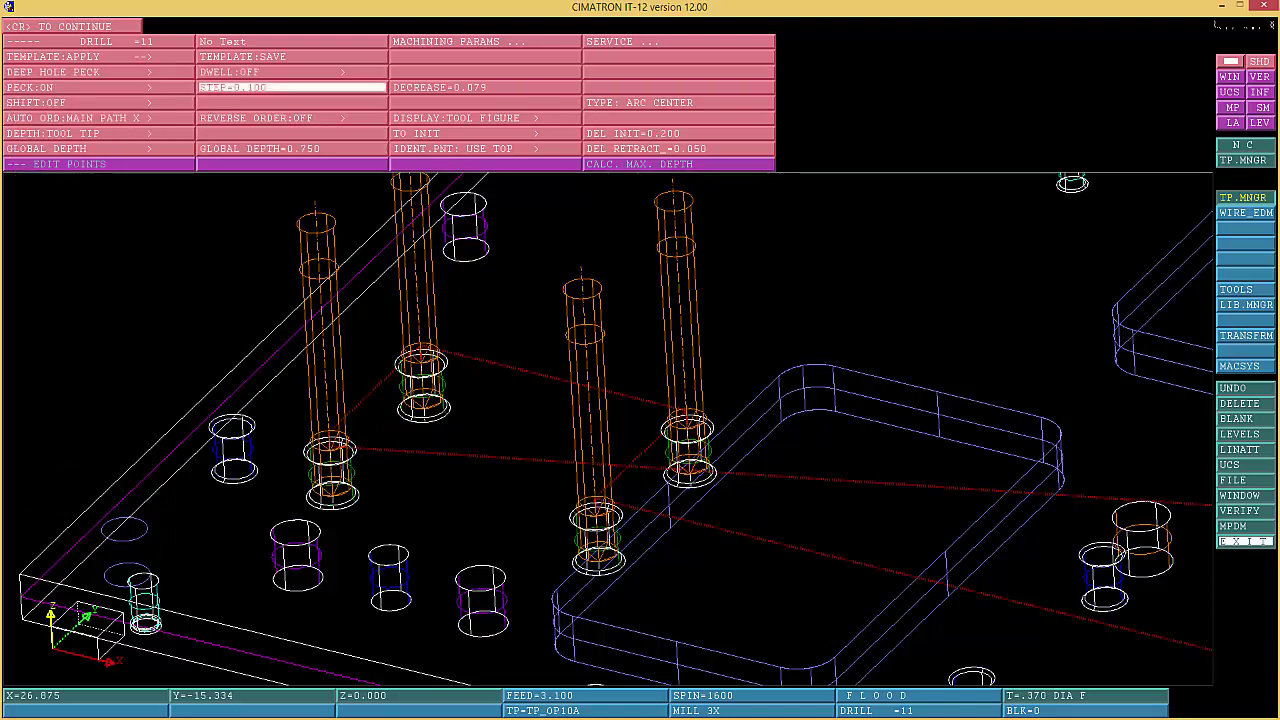
pyautogui.write('0.1')
pyautogui.press('Return')
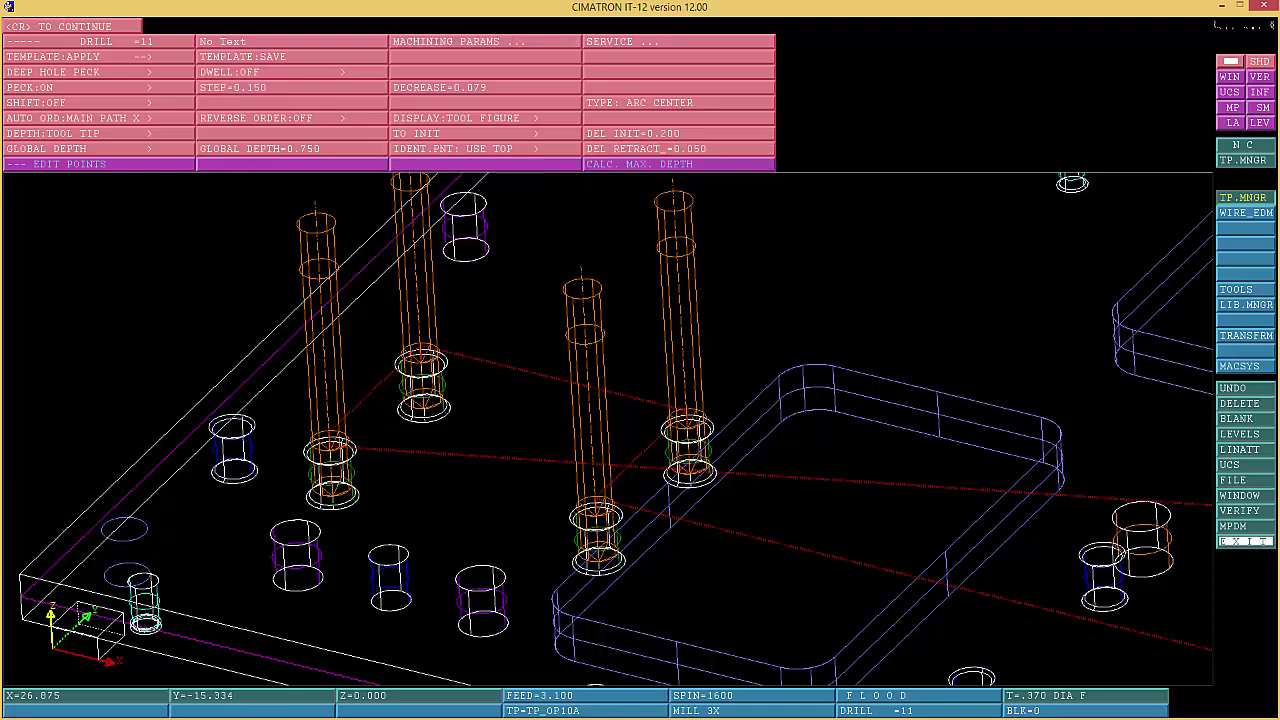
pyautogui.press('Return')
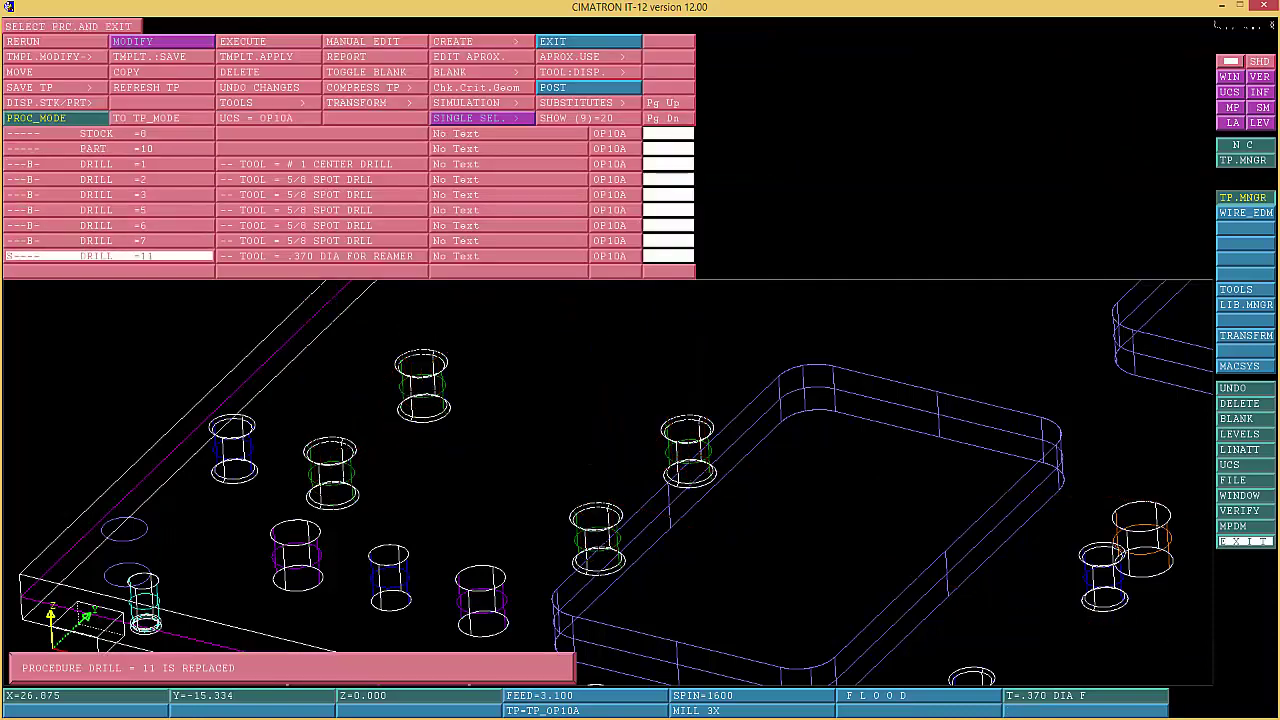
# Execute the .370 reamer drill procedure and view its toolpath over the whole plate
pyautogui.click(109, 256)
pyautogui.click(268, 41)
pyautogui.middleClick(268, 41)
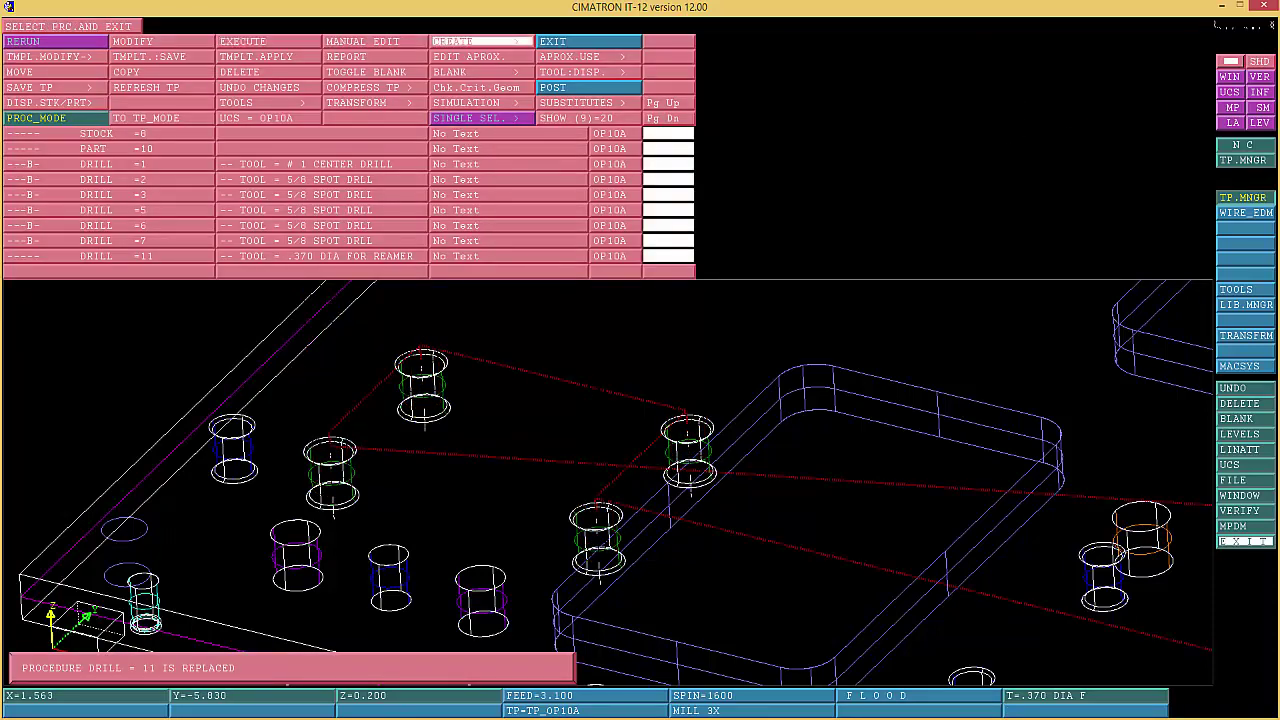
pyautogui.click(589, 41)
pyautogui.rightClick(1246, 274)
pyautogui.click(1140, 367)
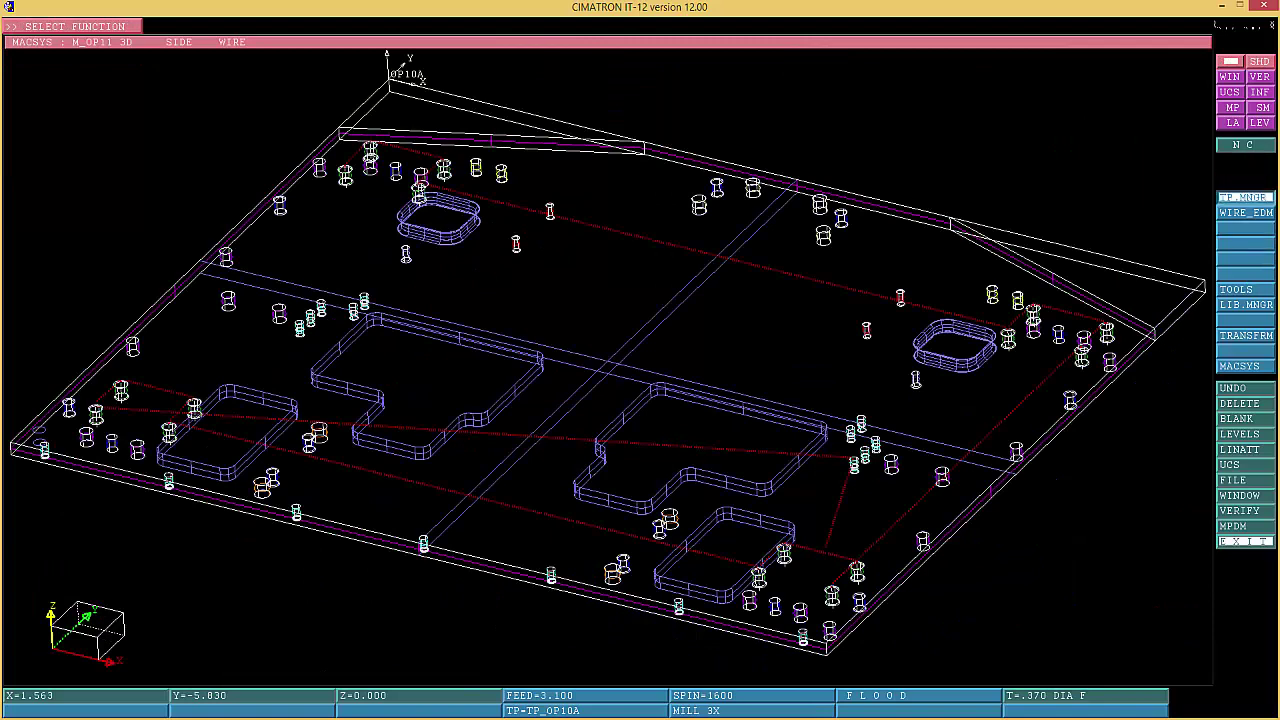
# Copy the 5/8 spot drill procedures 3, 5, 6 and 7 to the end of the list, after the .370 reamer drill
pyautogui.click(1245, 198)
pyautogui.click(322, 180)
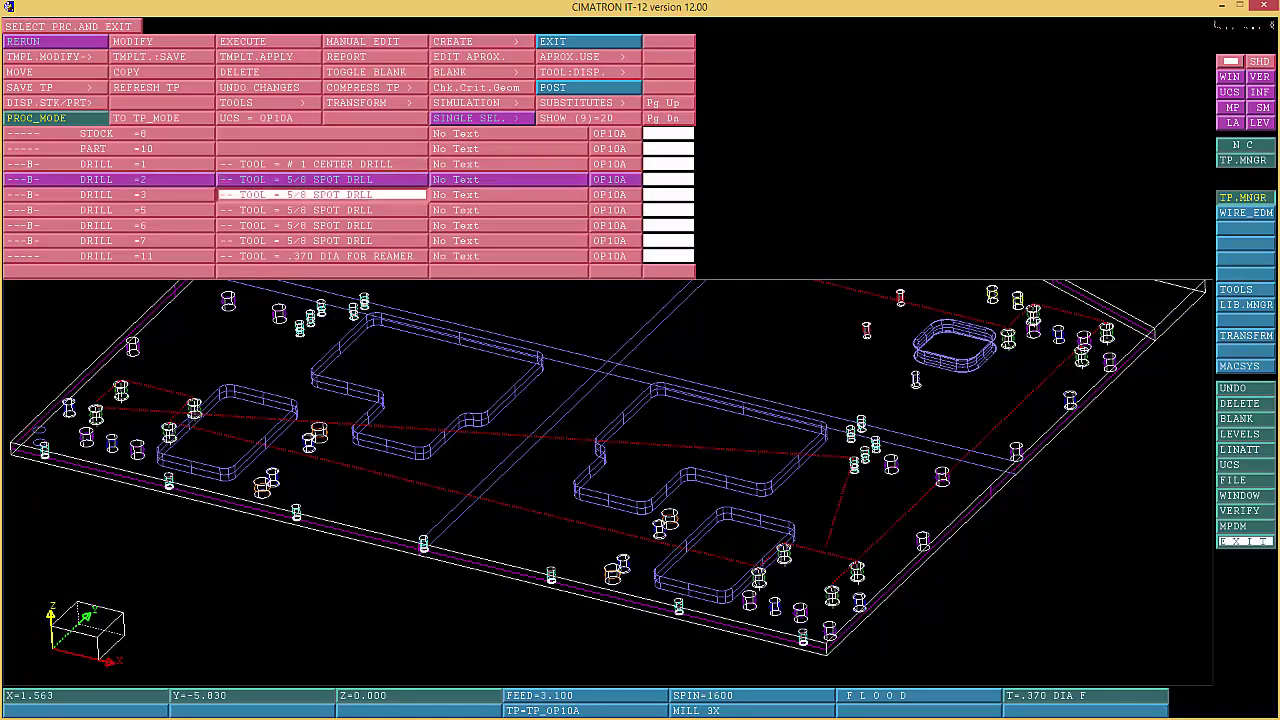
pyautogui.click(322, 195)
pyautogui.click(322, 180)
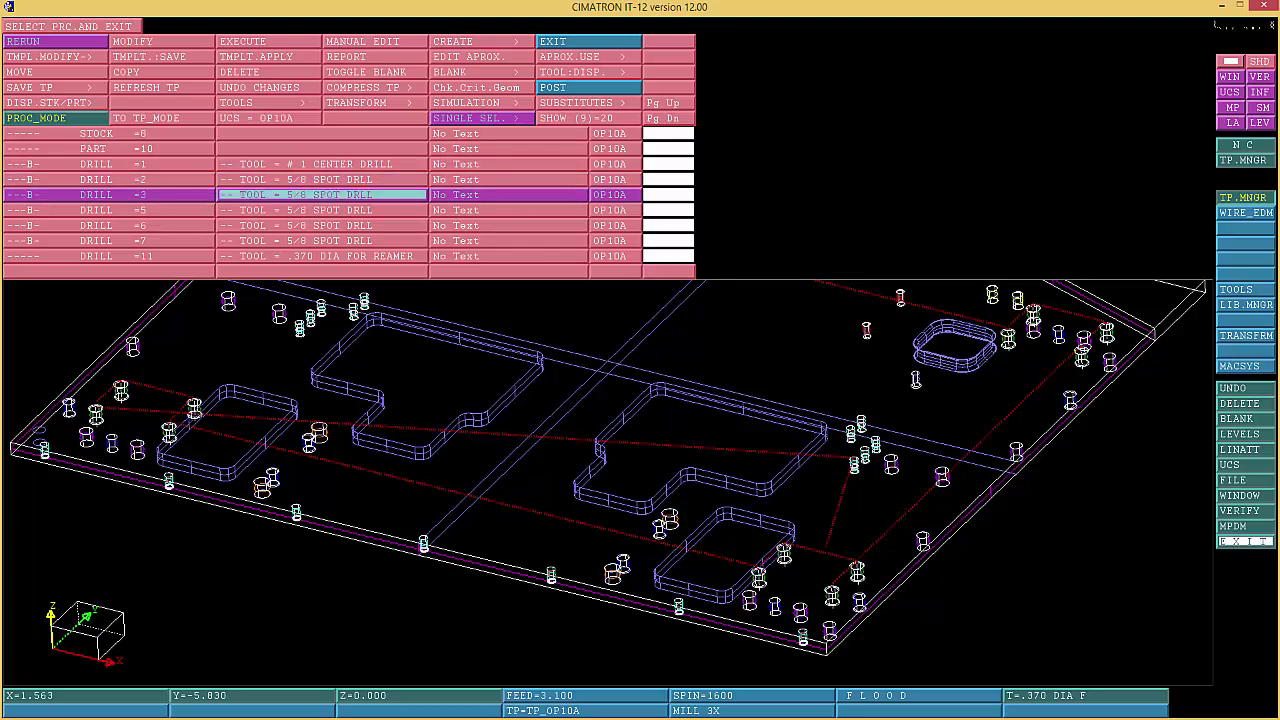
pyautogui.click(322, 210)
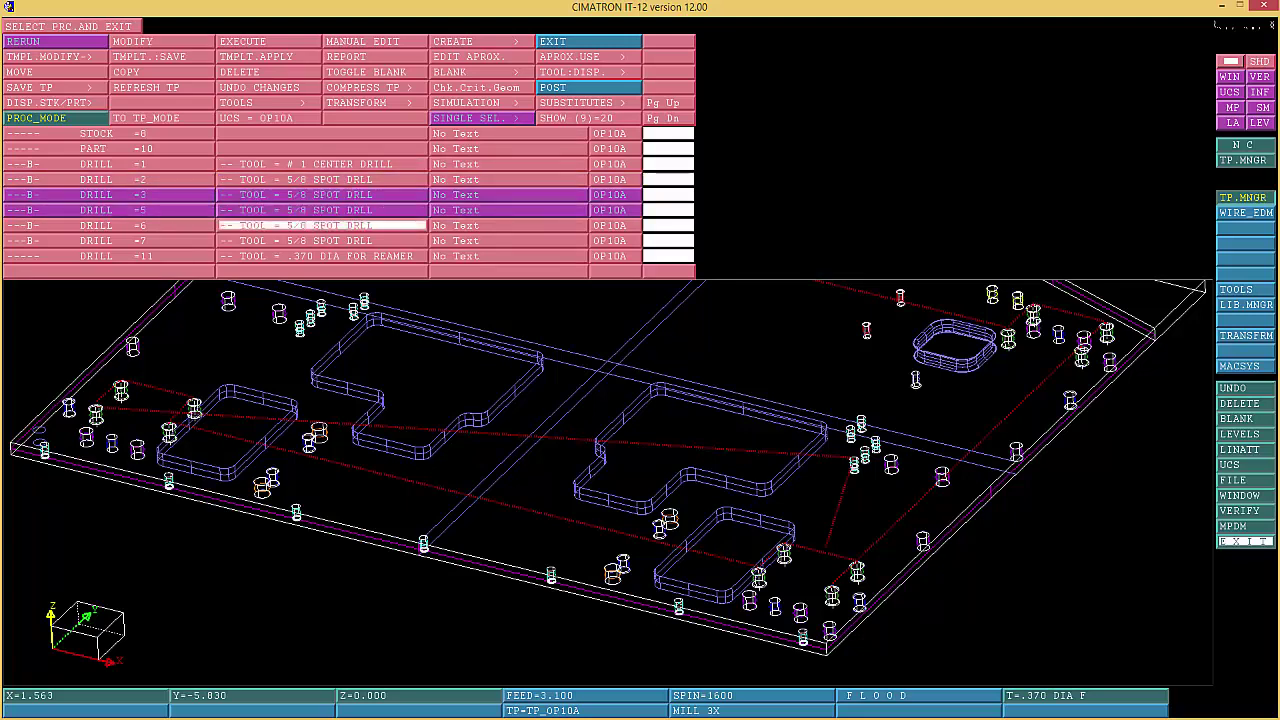
pyautogui.click(322, 225)
pyautogui.click(322, 241)
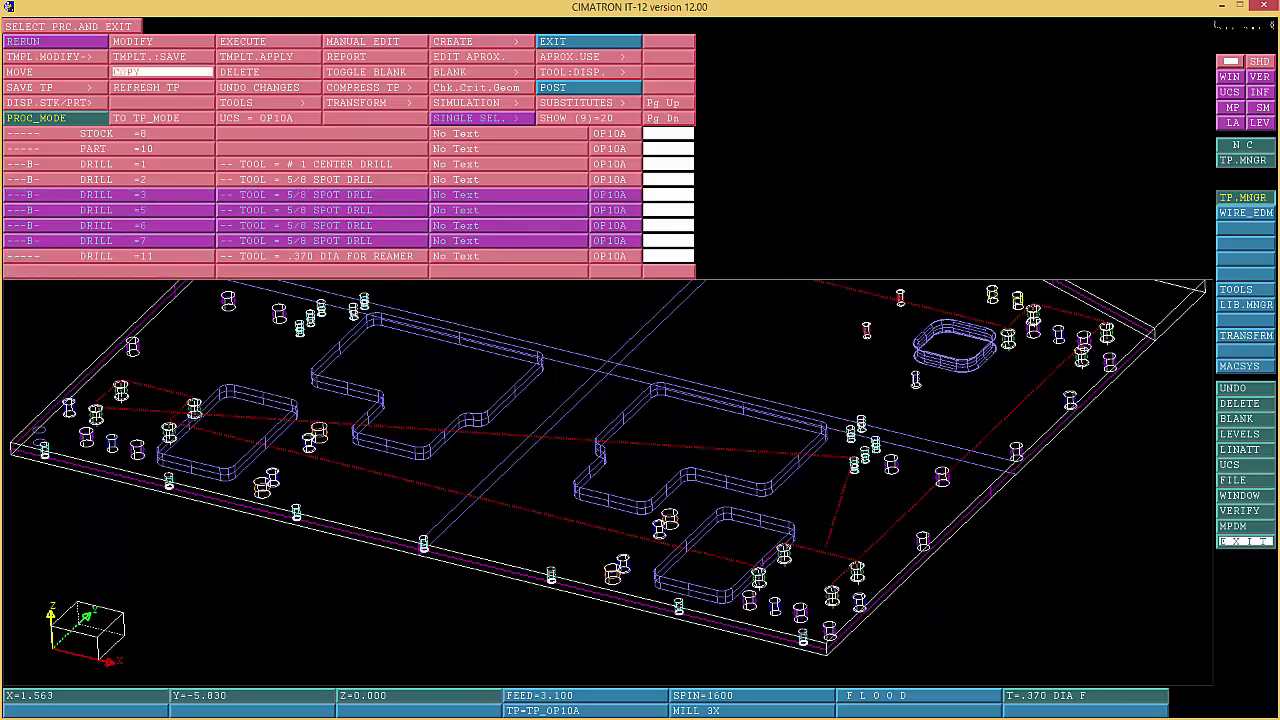
pyautogui.click(160, 72)
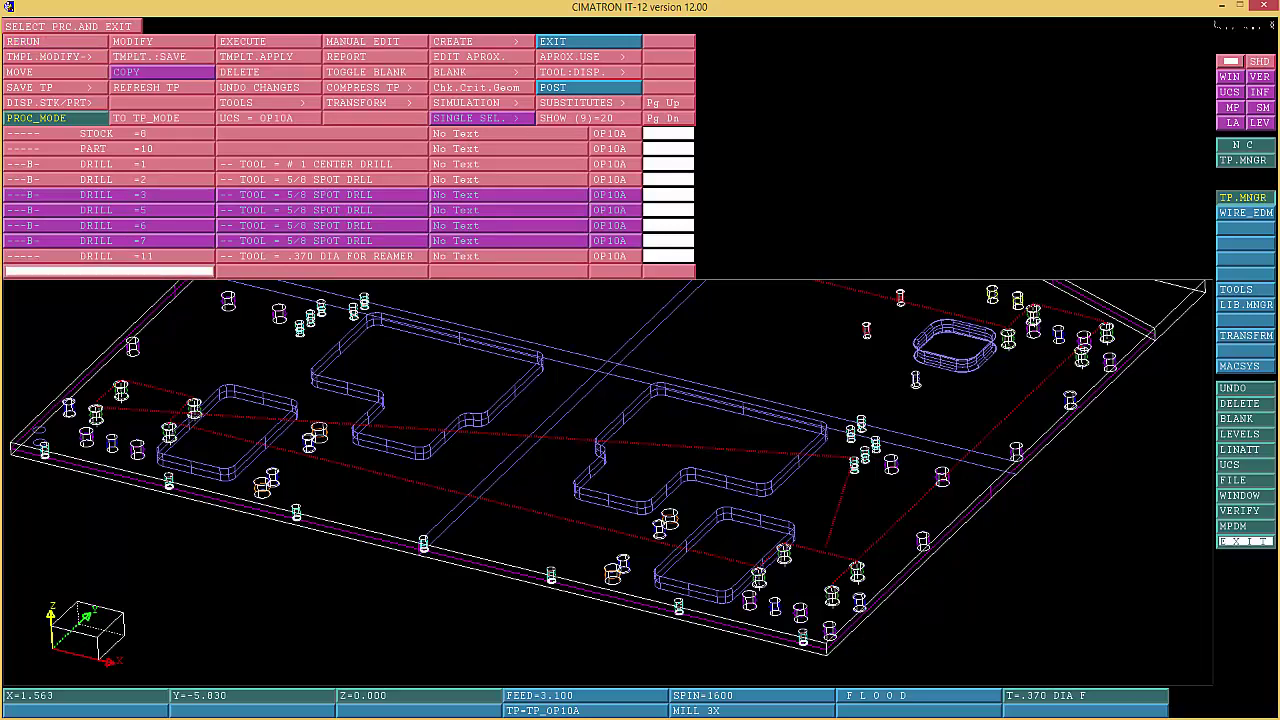
pyautogui.click(55, 72)
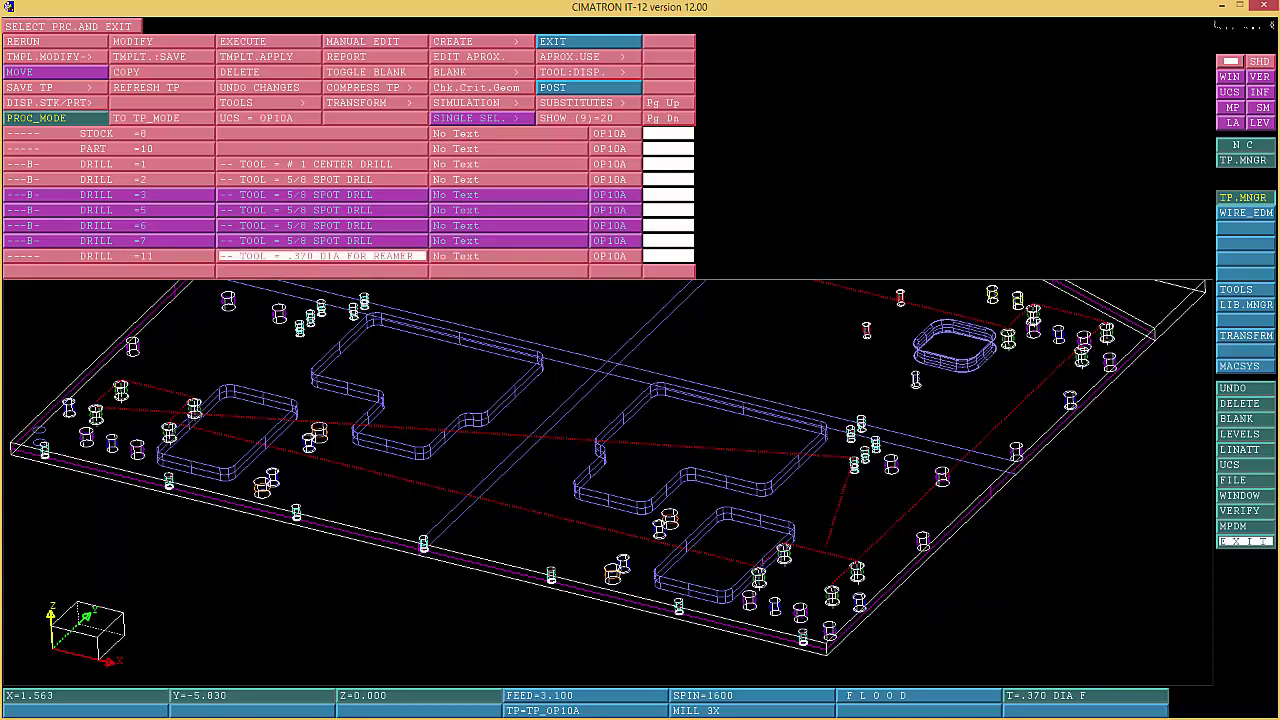
pyautogui.click(322, 256)
pyautogui.click(322, 256)
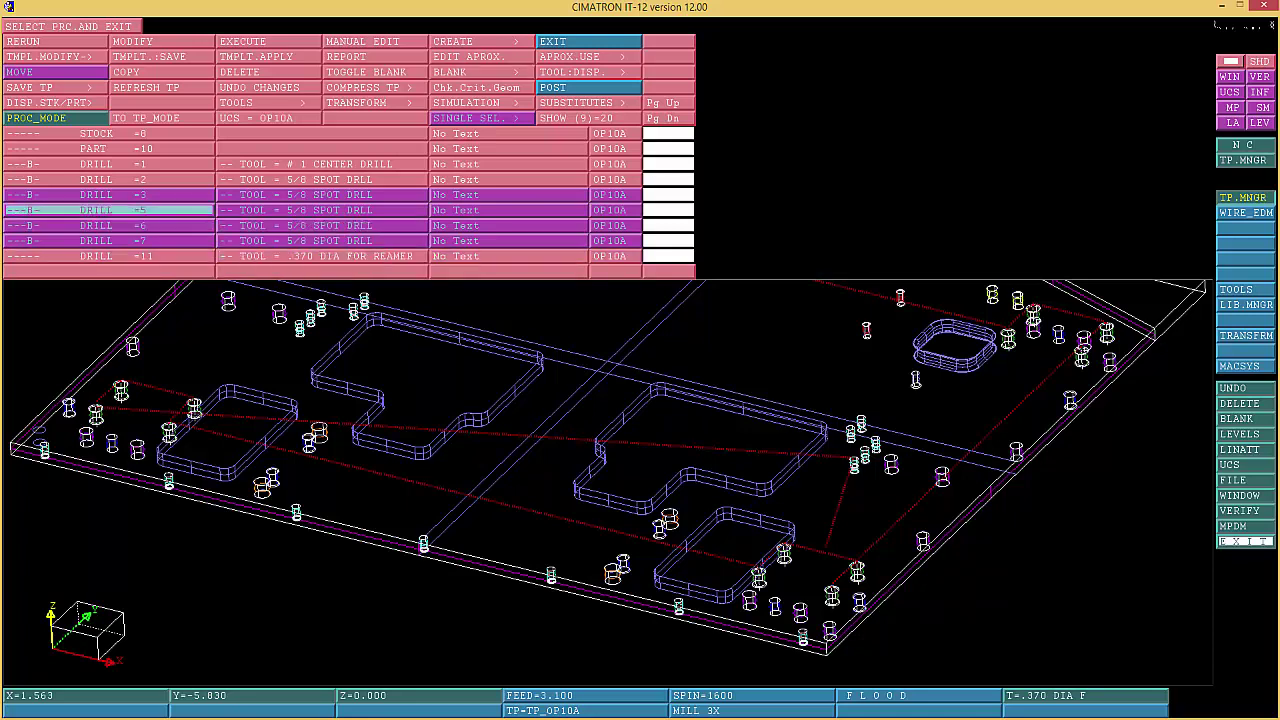
pyautogui.click(161, 72)
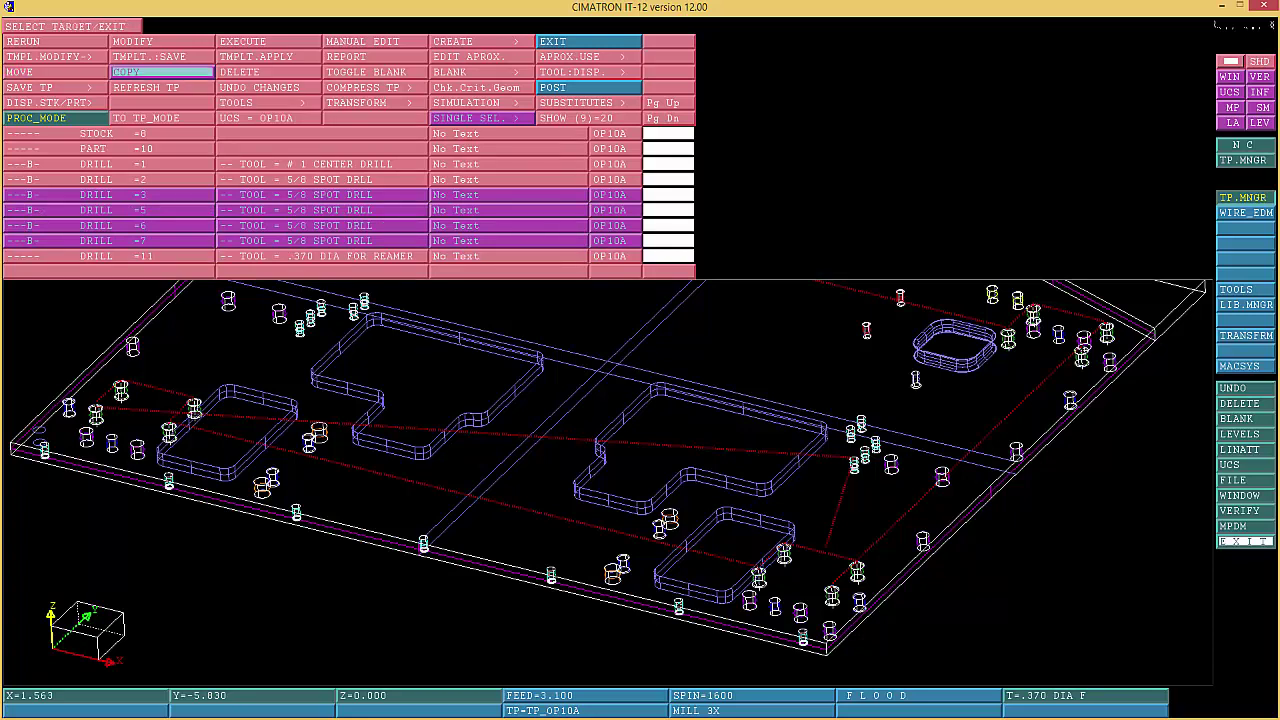
pyautogui.click(110, 271)
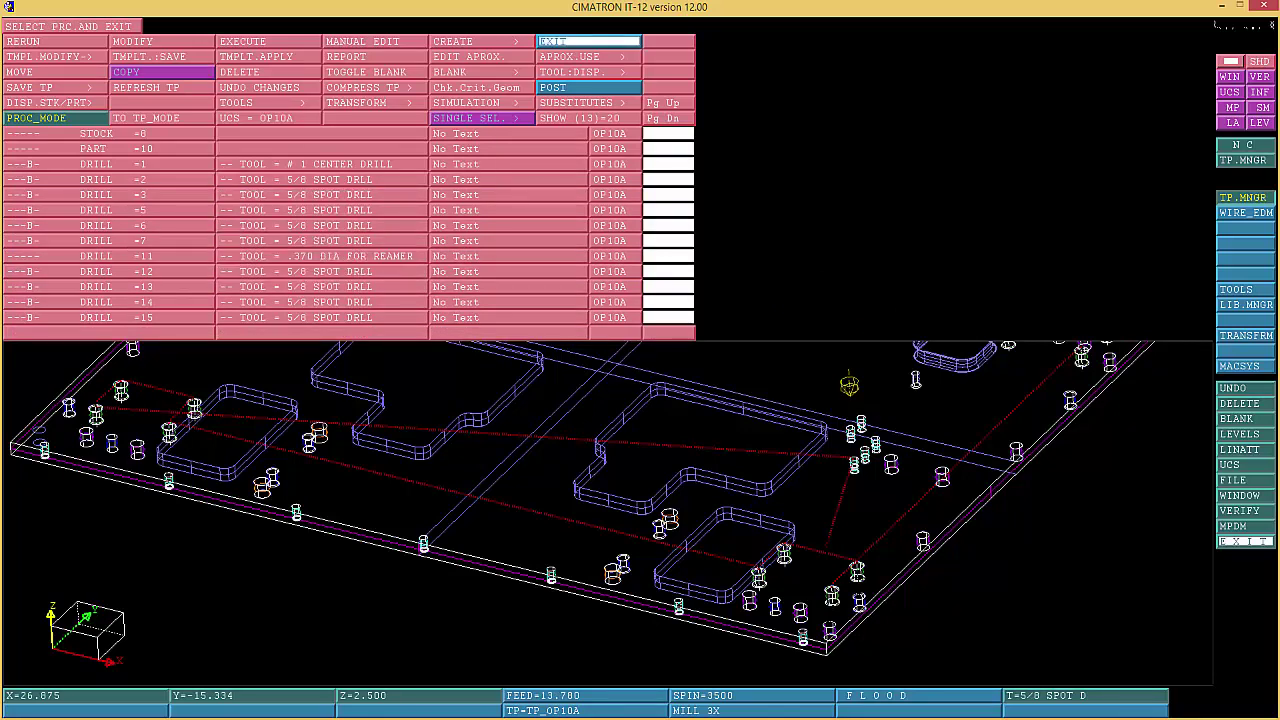
# Examine the holes at the plate's front corner up close and check the first copied spot drill procedure, Drill 12
pyautogui.click(590, 41)
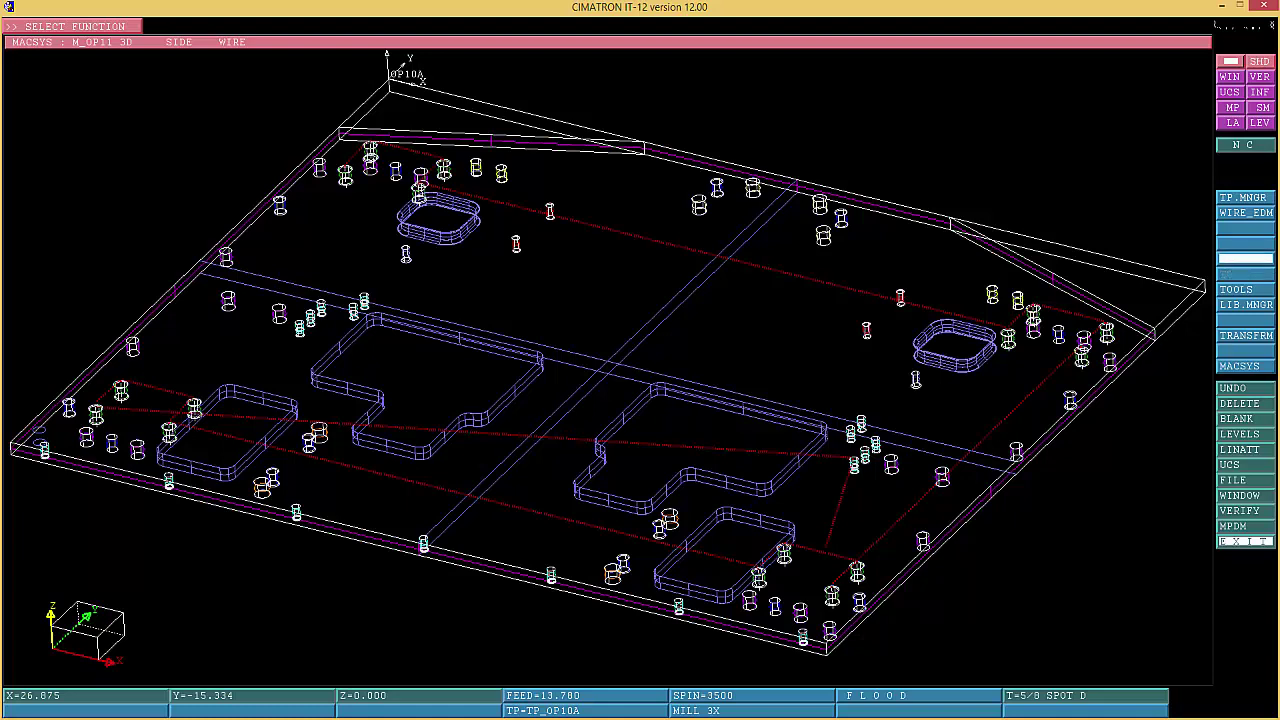
pyautogui.rightClick(1138, 259)
pyautogui.click(1138, 259)
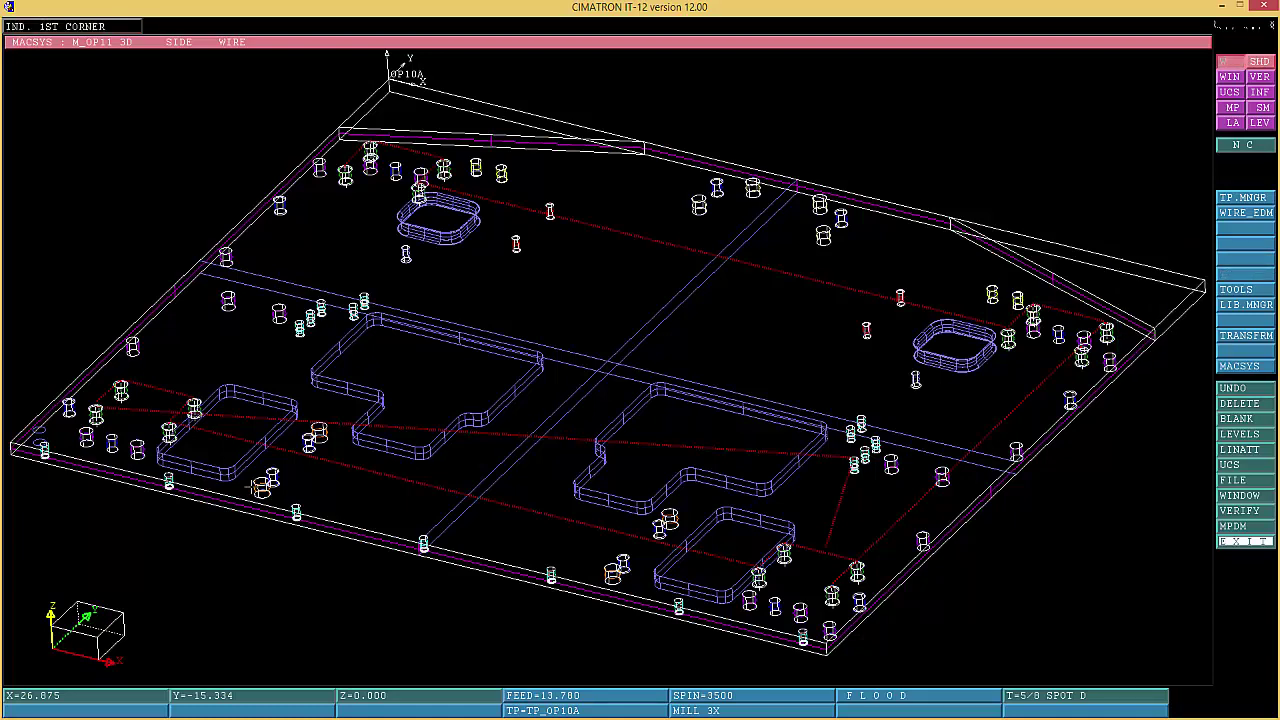
pyautogui.click(6, 523)
pyautogui.click(238, 337)
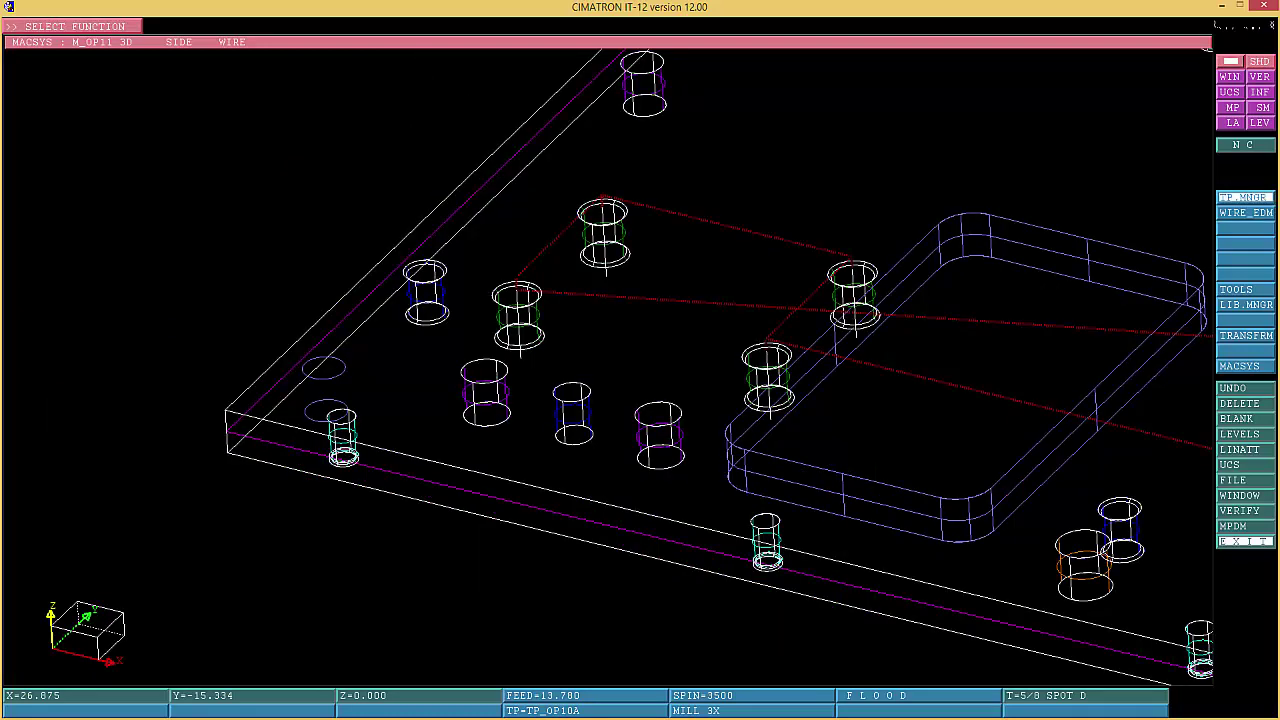
pyautogui.click(1245, 197)
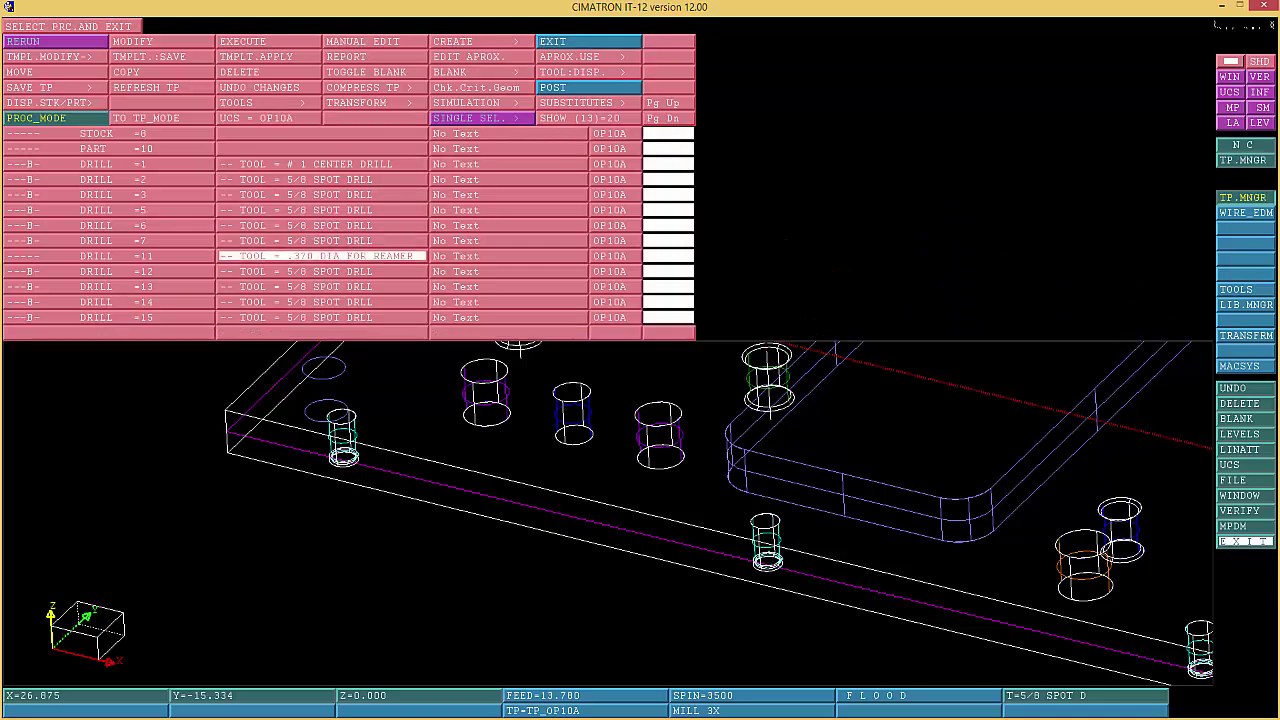
pyautogui.click(322, 271)
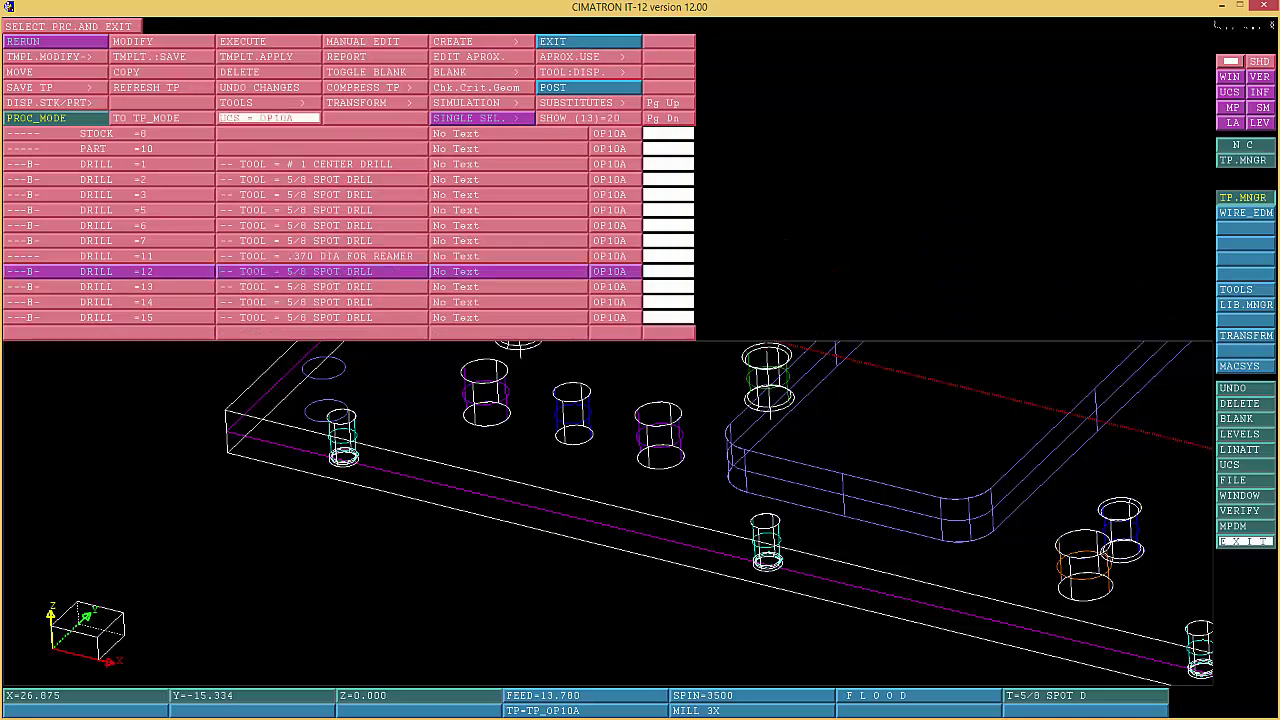
pyautogui.click(589, 41)
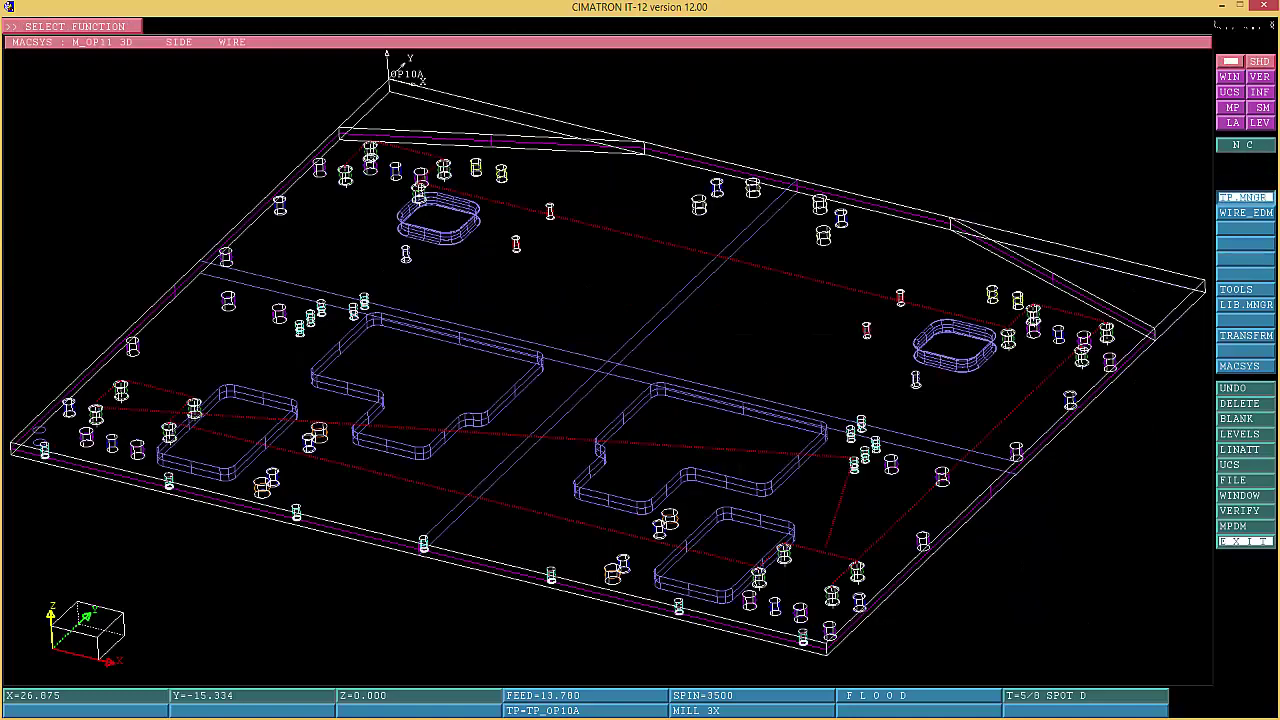
# Unblank the toolpath of the first copied spot drill procedure, Drill 12
pyautogui.click(1245, 197)
pyautogui.click(322, 271)
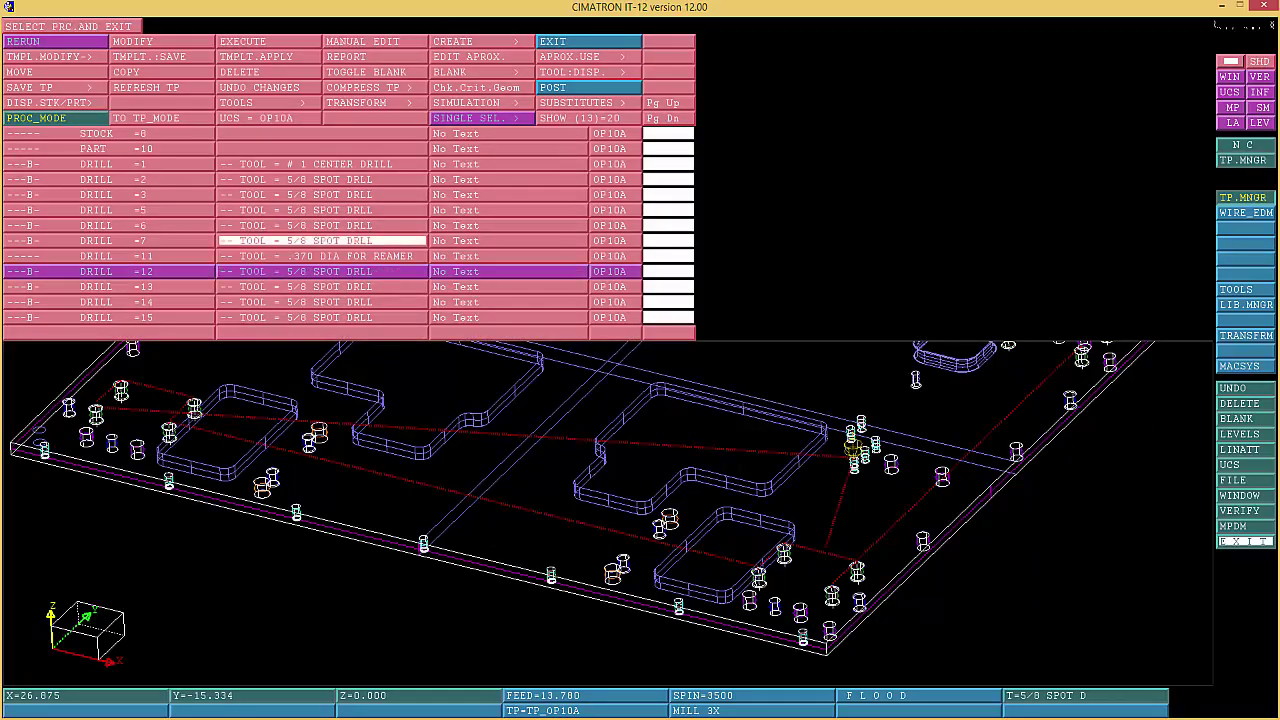
pyautogui.click(480, 72)
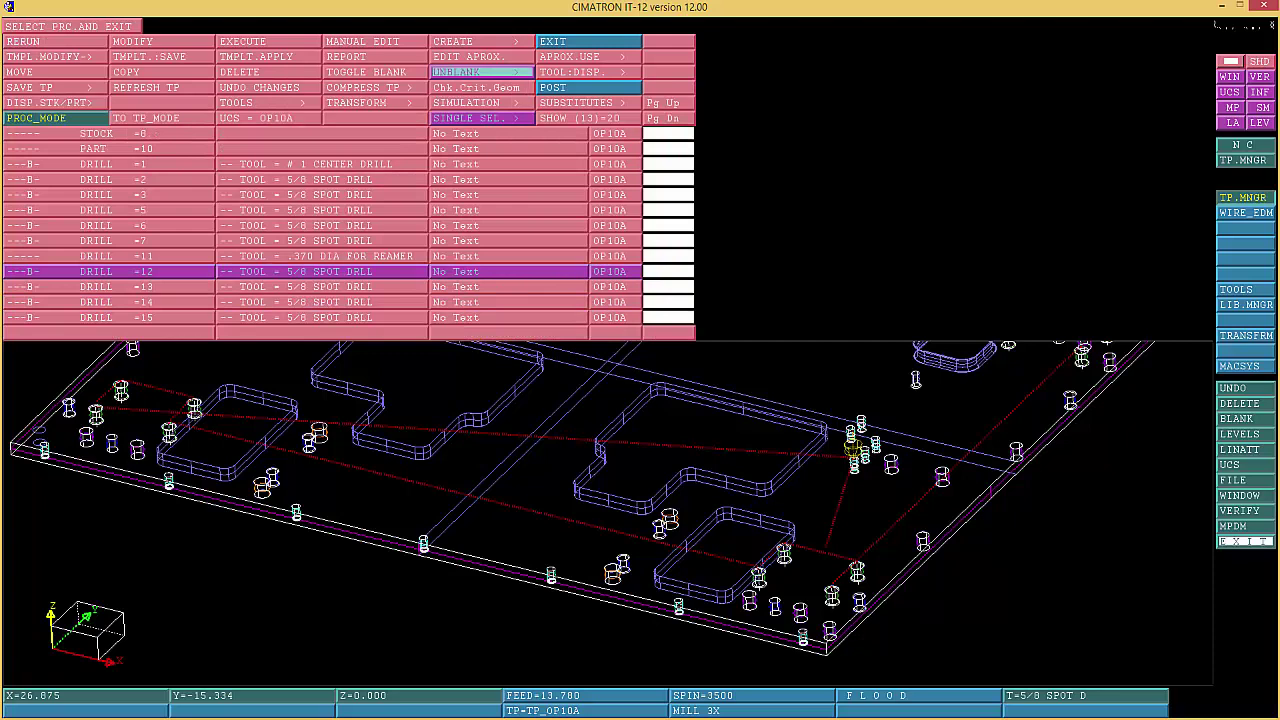
pyautogui.click(470, 78)
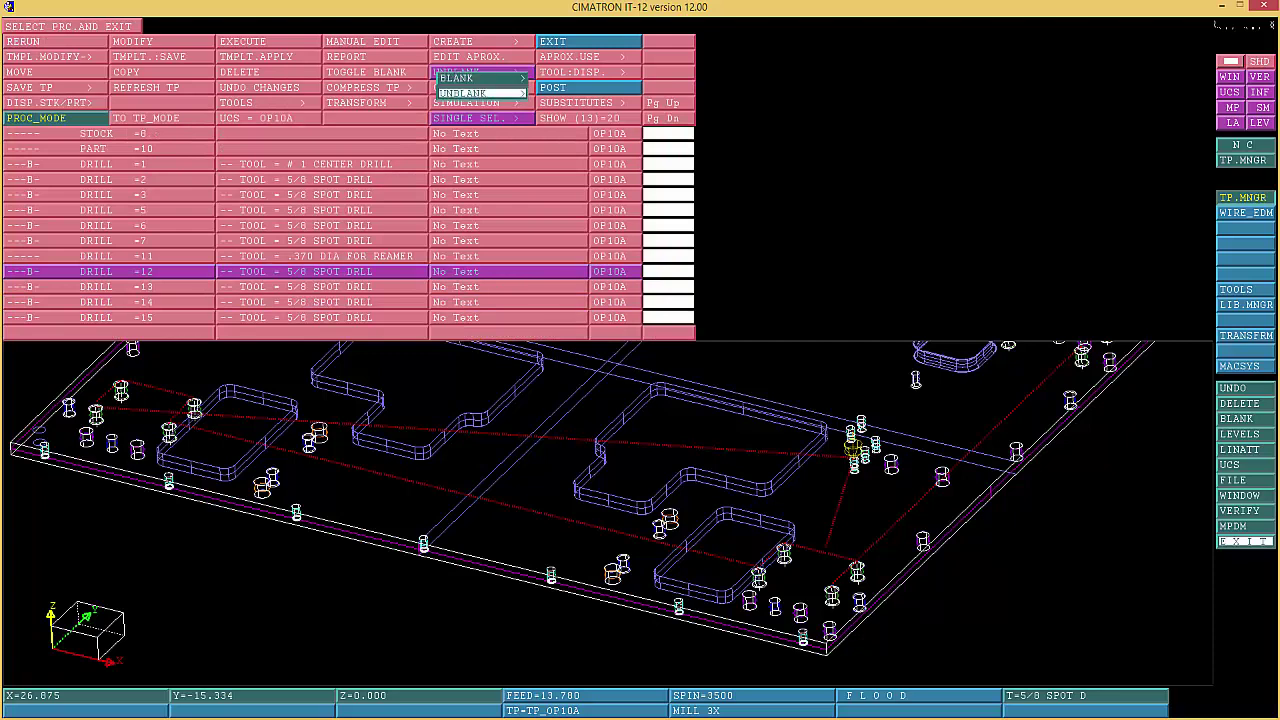
pyautogui.click(560, 41)
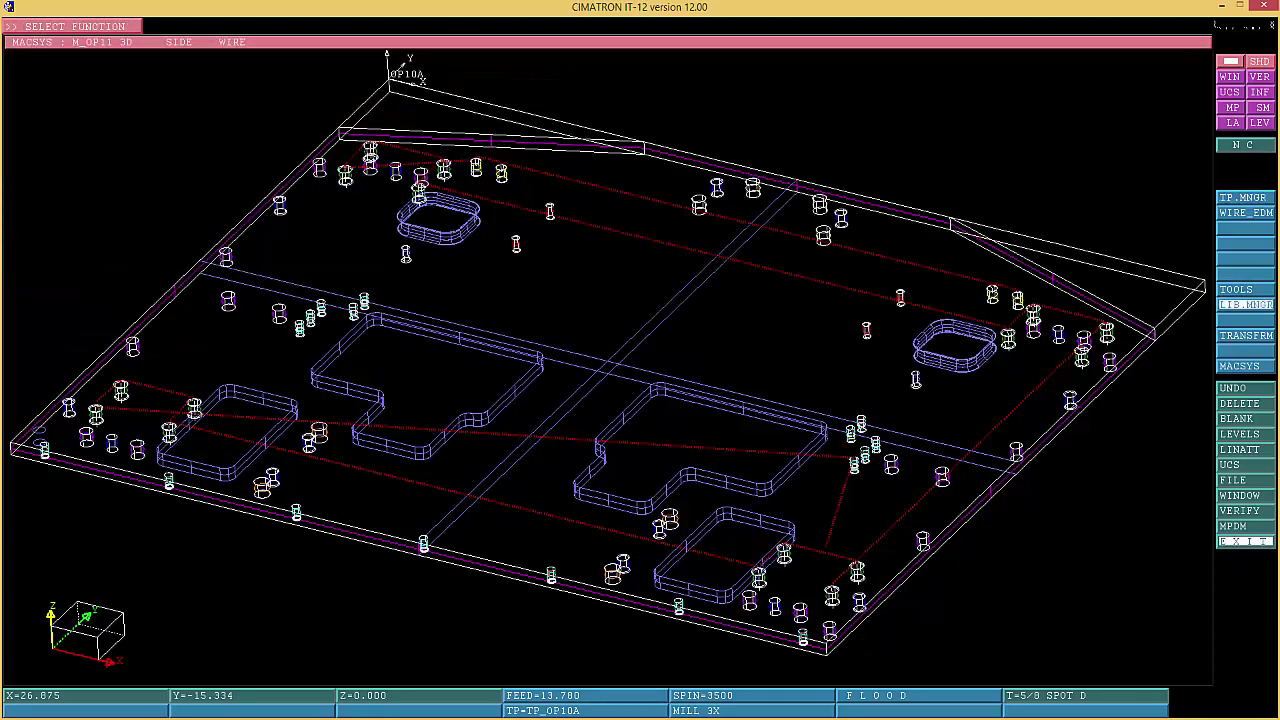
# Verify the diameter of the upper circle of a green corner hole near the small rounded pocket at the plate's rear corner
pyautogui.rightClick(1246, 304)
pyautogui.click(1140, 306)
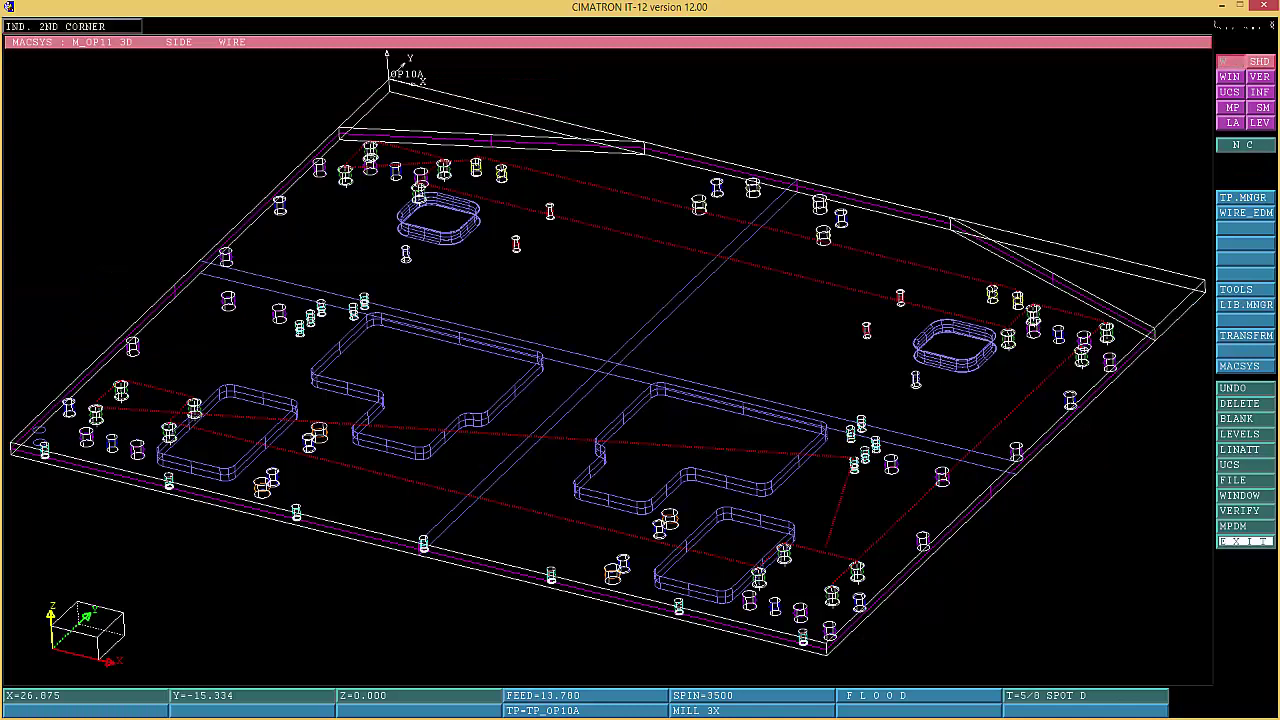
pyautogui.click(474, 214)
pyautogui.rightClick(1160, 362)
pyautogui.click(1140, 366)
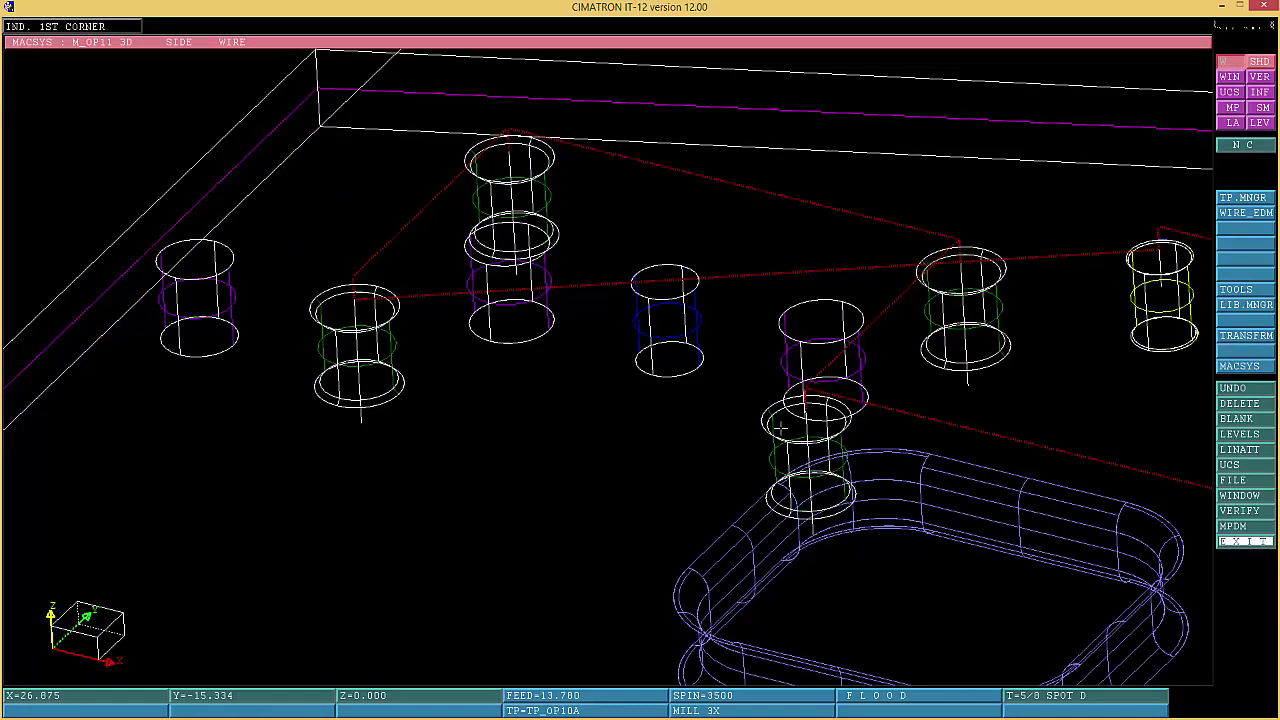
pyautogui.rightClick(847, 452)
pyautogui.click(916, 517)
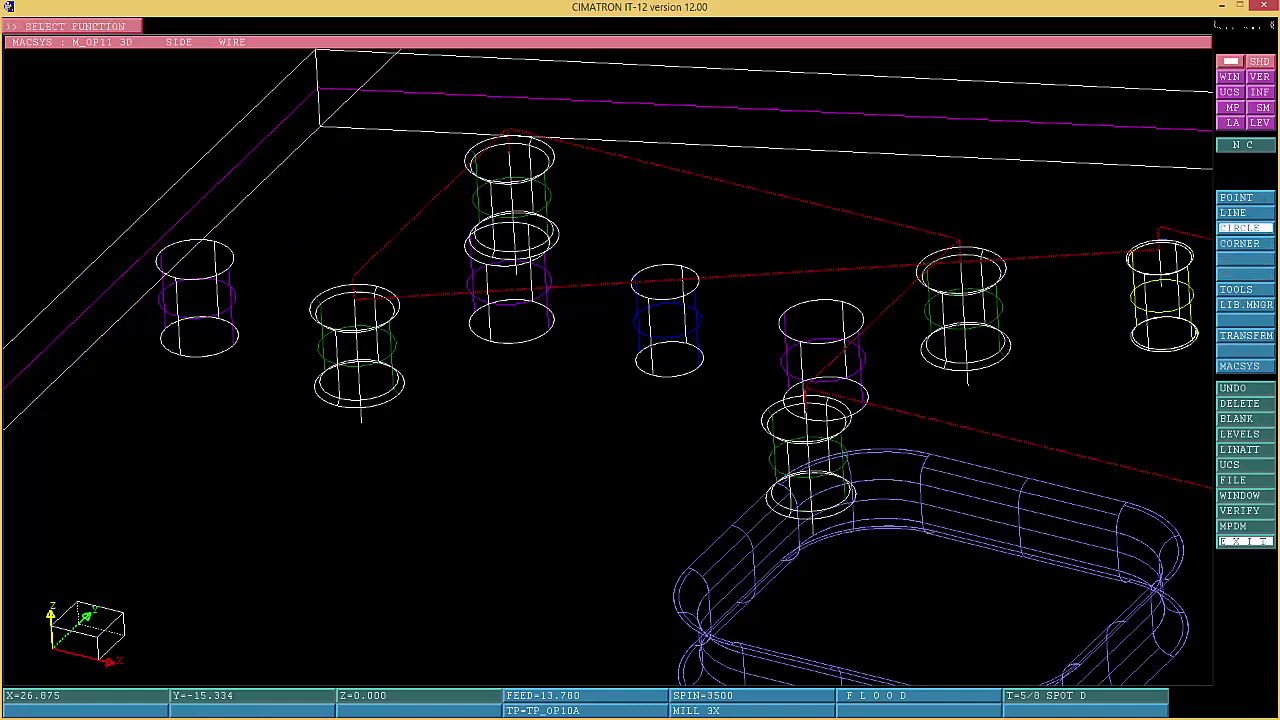
pyautogui.click(1246, 228)
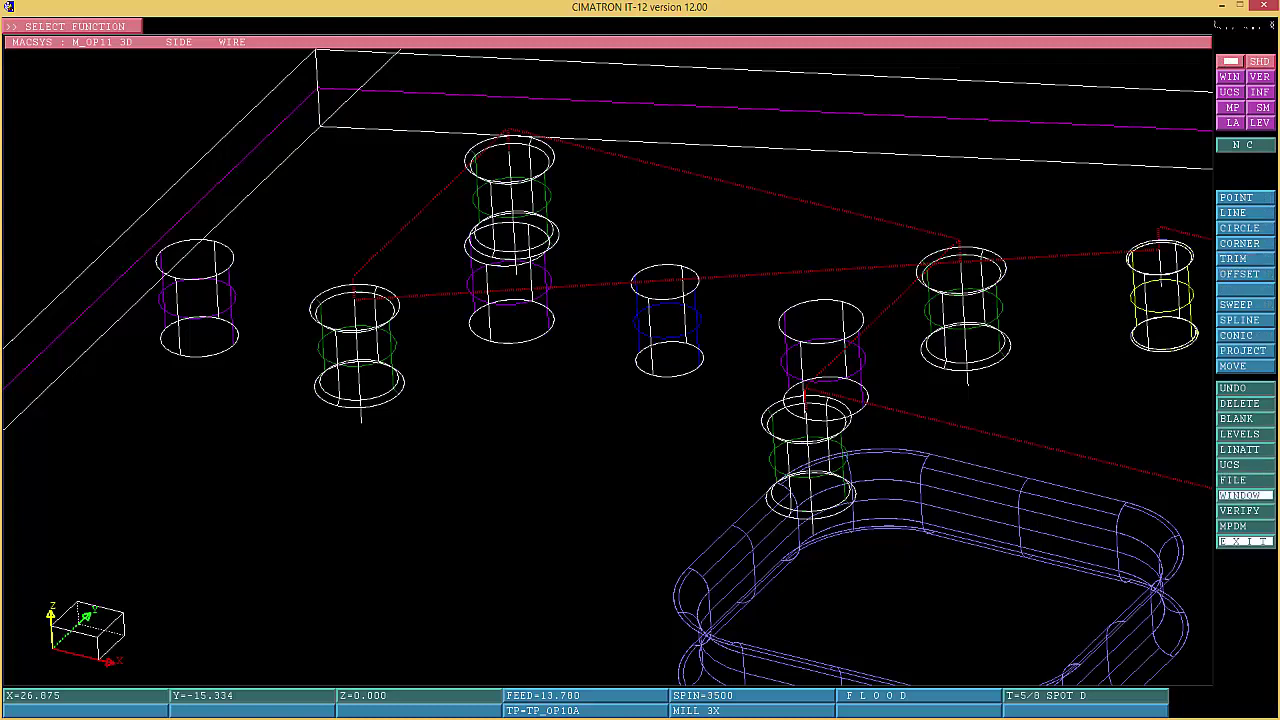
pyautogui.click(1240, 510)
pyautogui.click(186, 132)
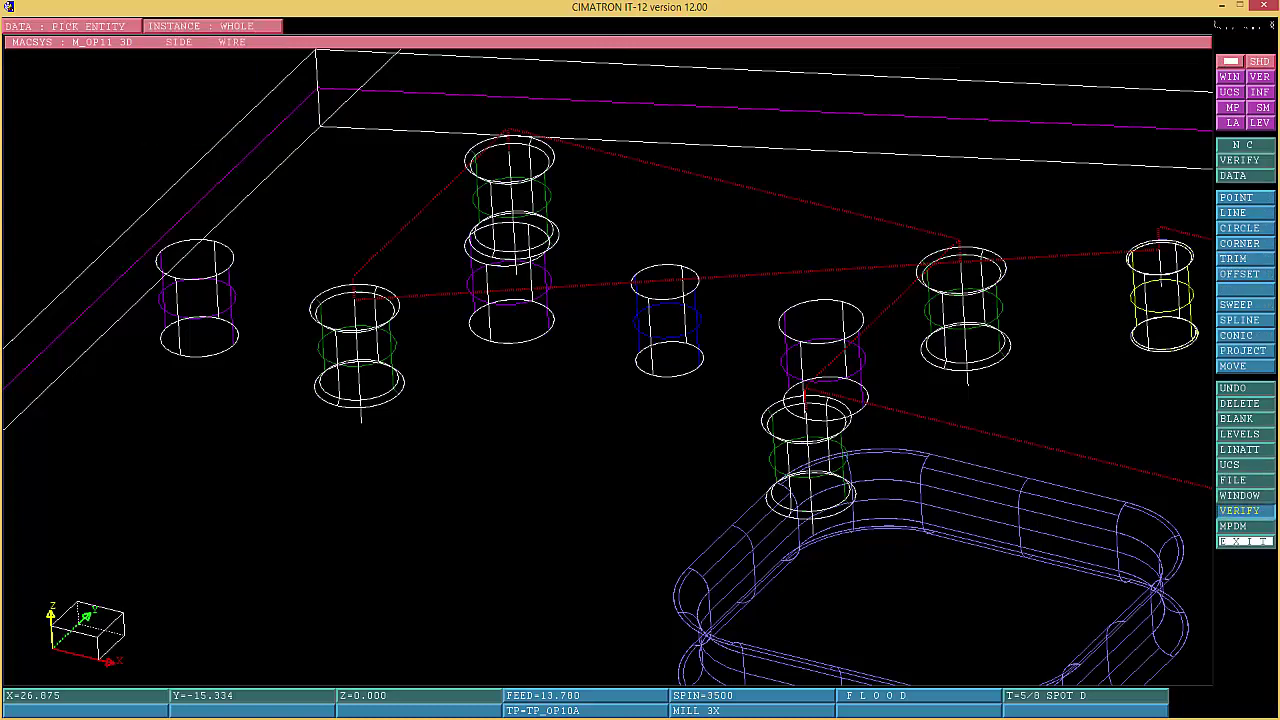
pyautogui.click(343, 293)
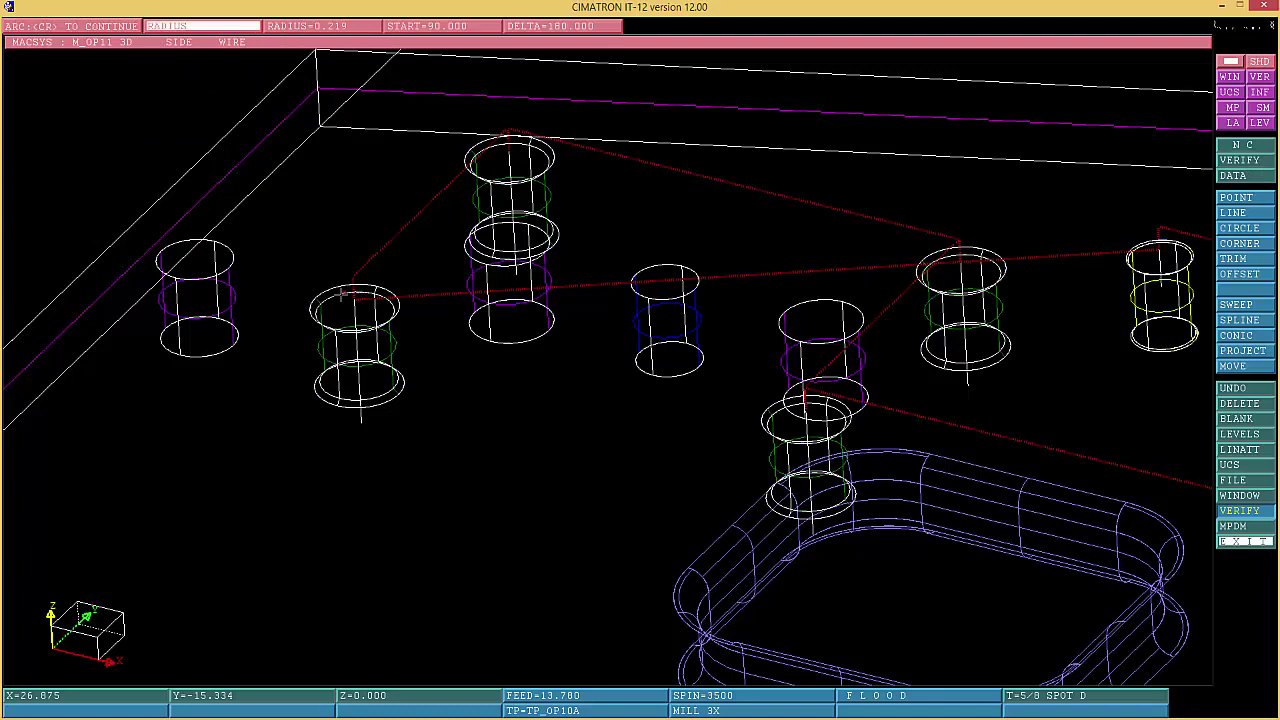
pyautogui.click(202, 26)
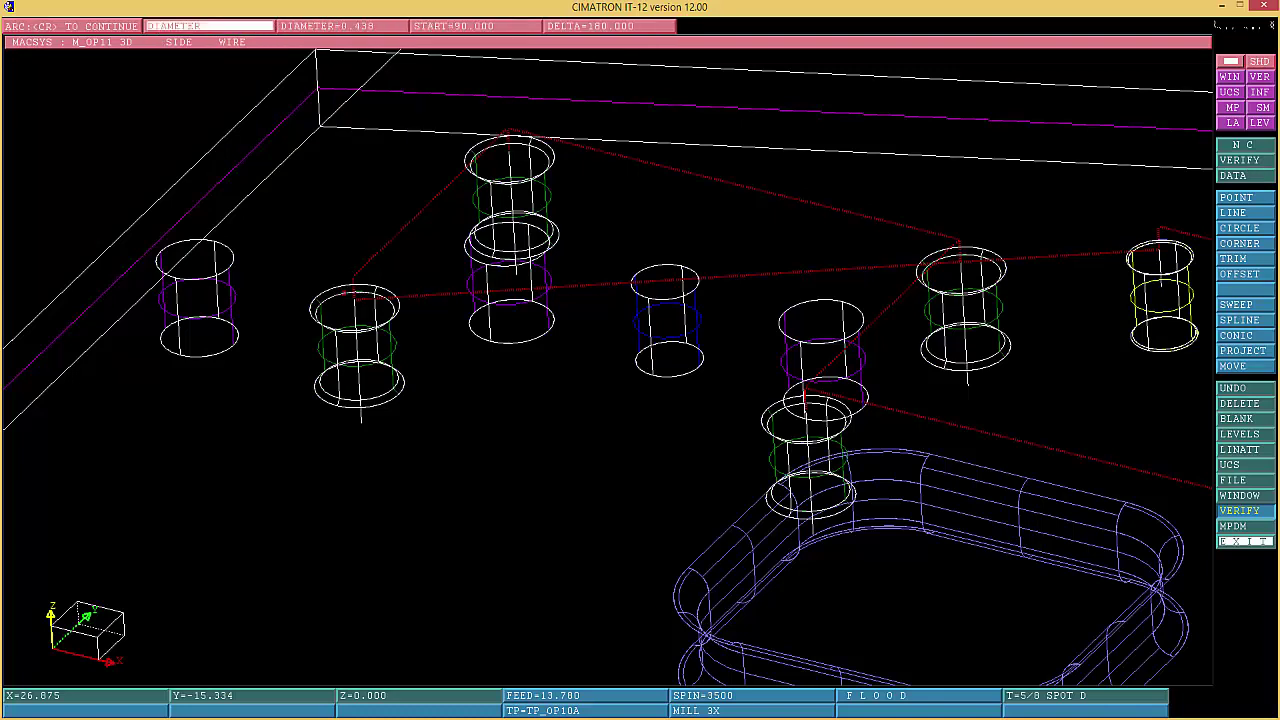
pyautogui.middleClick(202, 26)
pyautogui.middleClick(202, 26)
pyautogui.middleClick(202, 26)
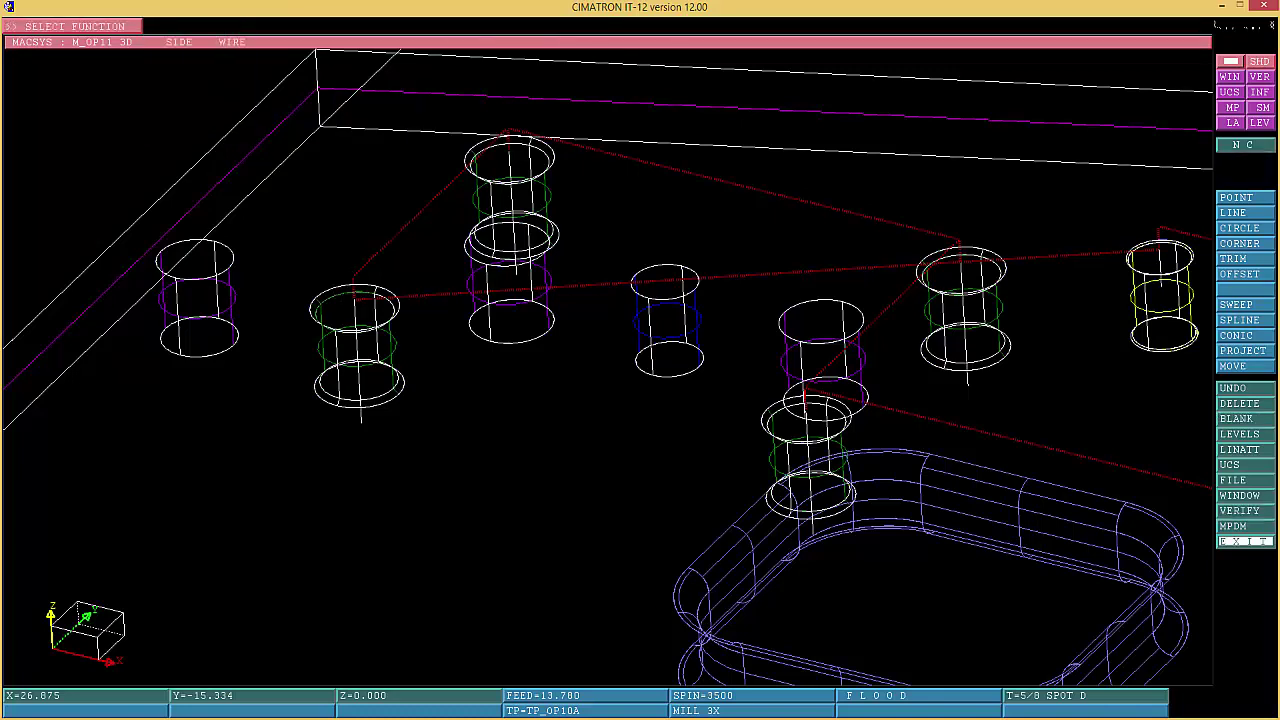
# Return to the NC functions and reopen the toolpath's list of procedures
pyautogui.rightClick(1245, 213)
pyautogui.rightClick(1245, 213)
pyautogui.rightClick(1245, 213)
pyautogui.rightClick(1245, 213)
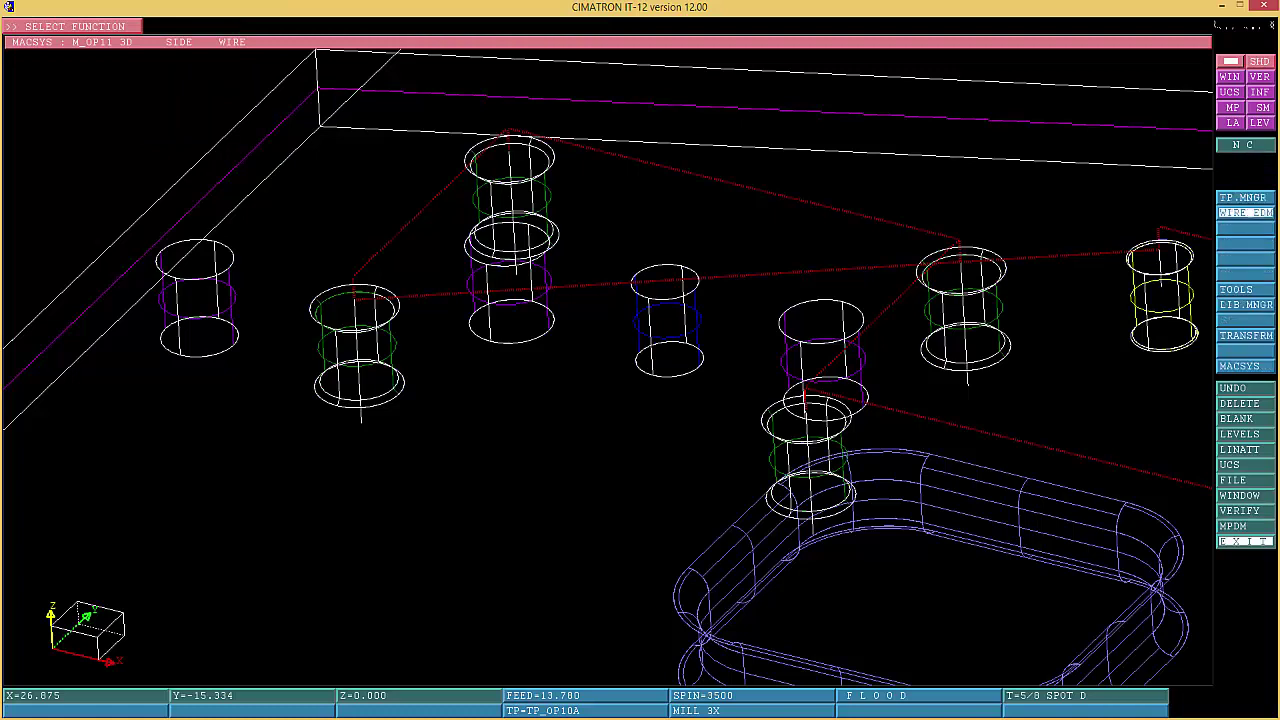
pyautogui.click(1242, 197)
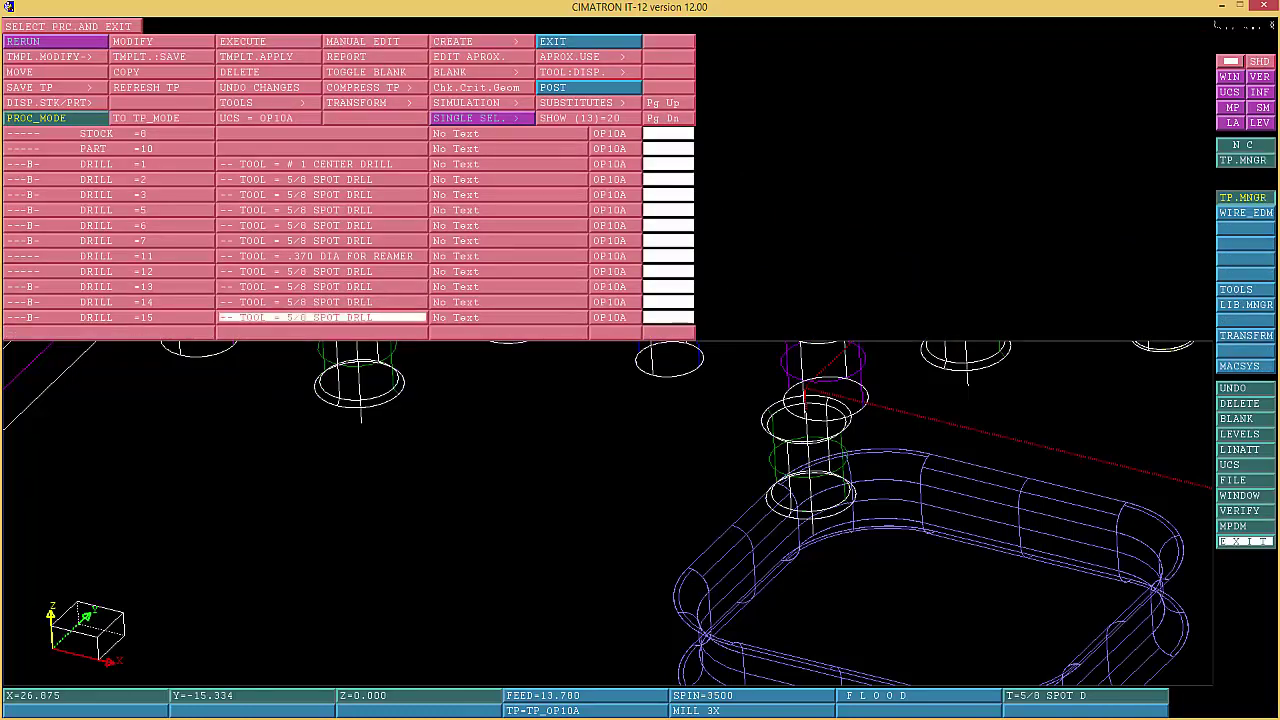
# Modify the copied spot drill procedure Drill 12 to use the .438 DRILL tool
pyautogui.click(320, 271)
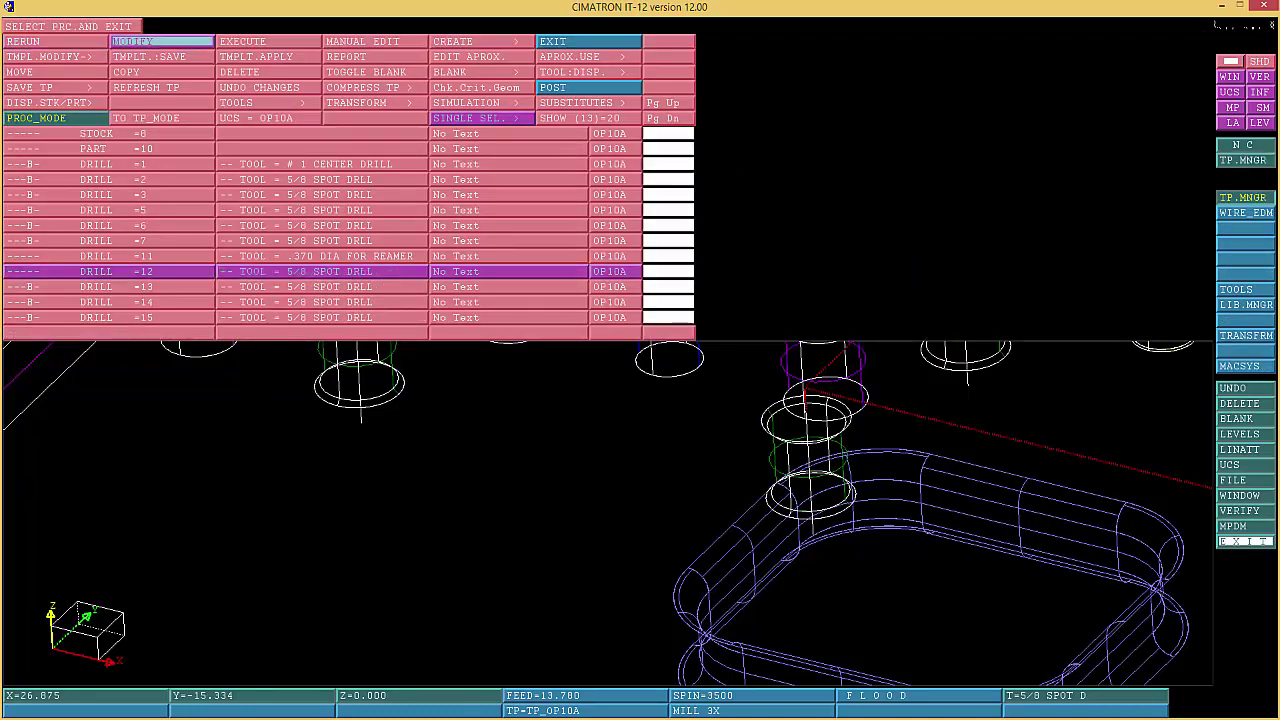
pyautogui.click(140, 41)
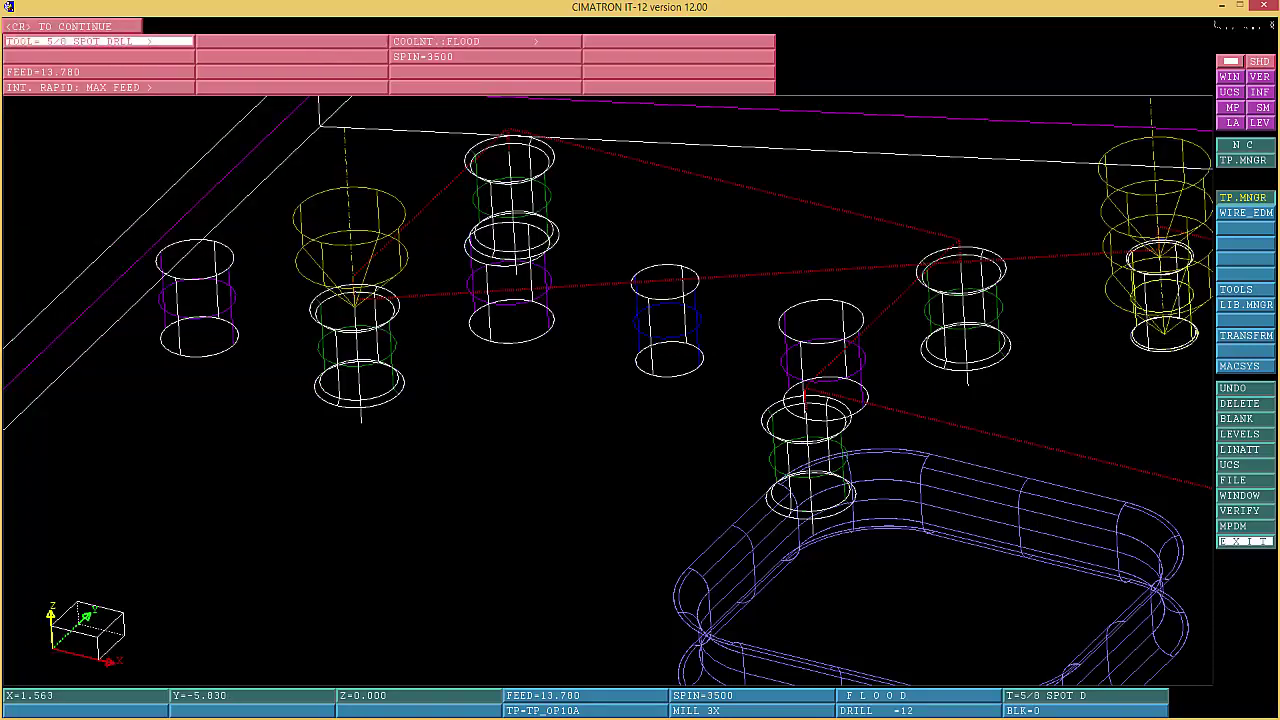
pyautogui.click(100, 42)
pyautogui.click(85, 77)
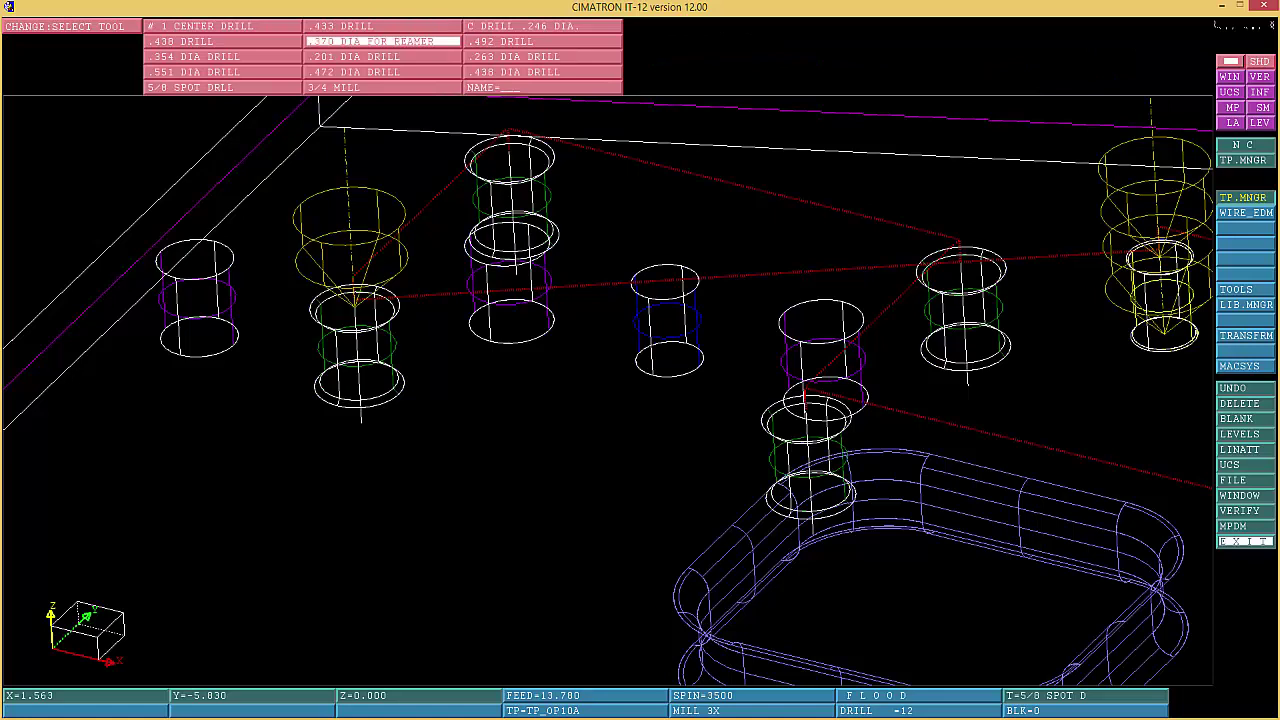
pyautogui.click(190, 41)
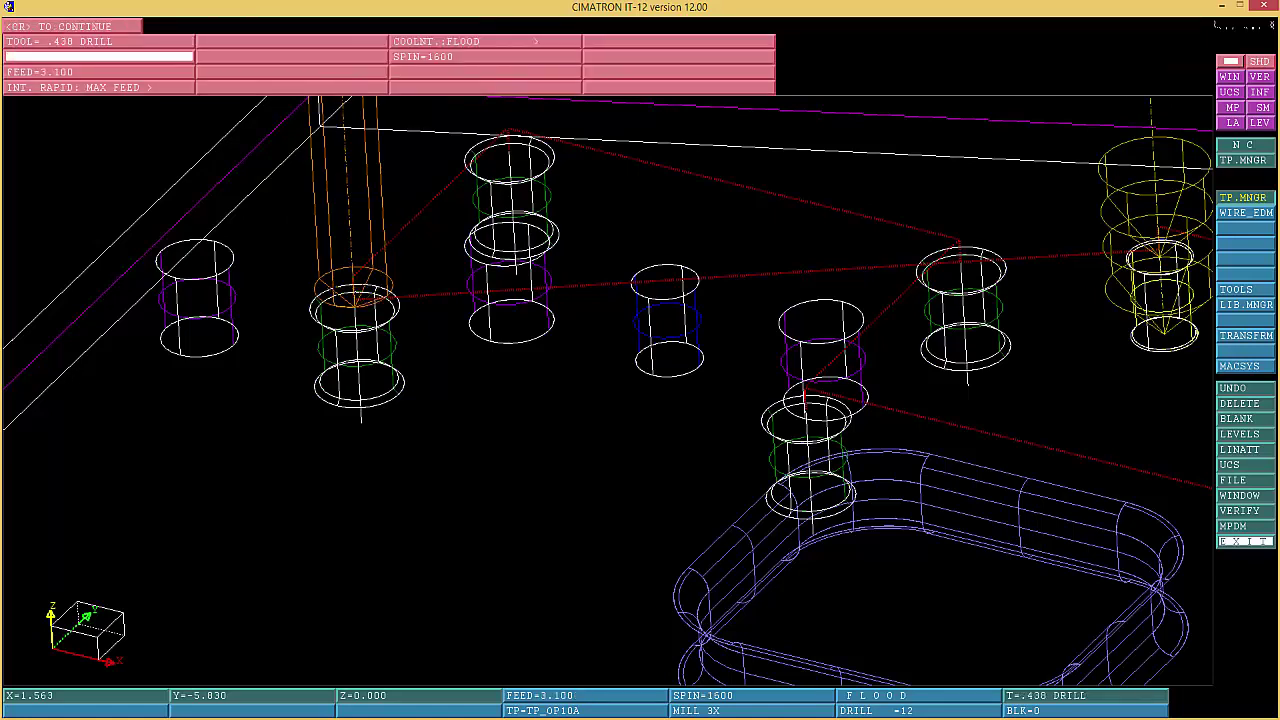
pyautogui.click(70, 25)
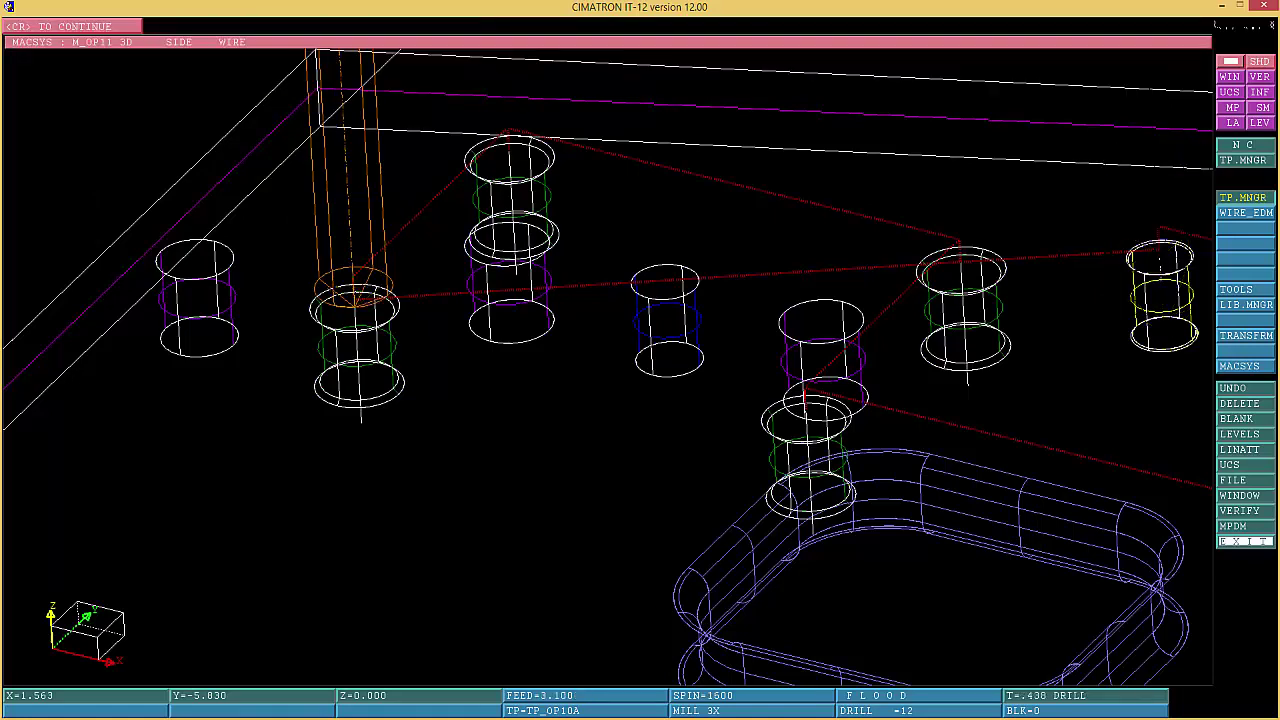
# Change Drill 12's cycle to deep hole peck and order its holes automatically with the main path along Y
pyautogui.click(80, 72)
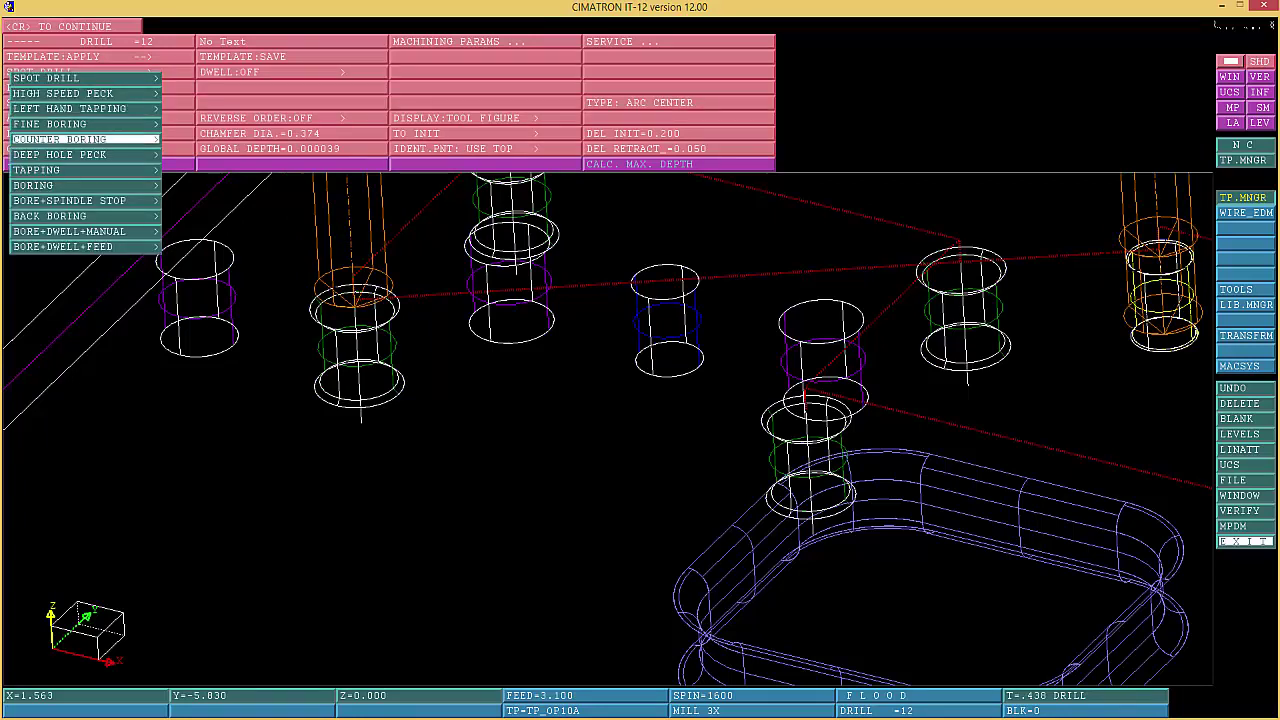
pyautogui.click(60, 154)
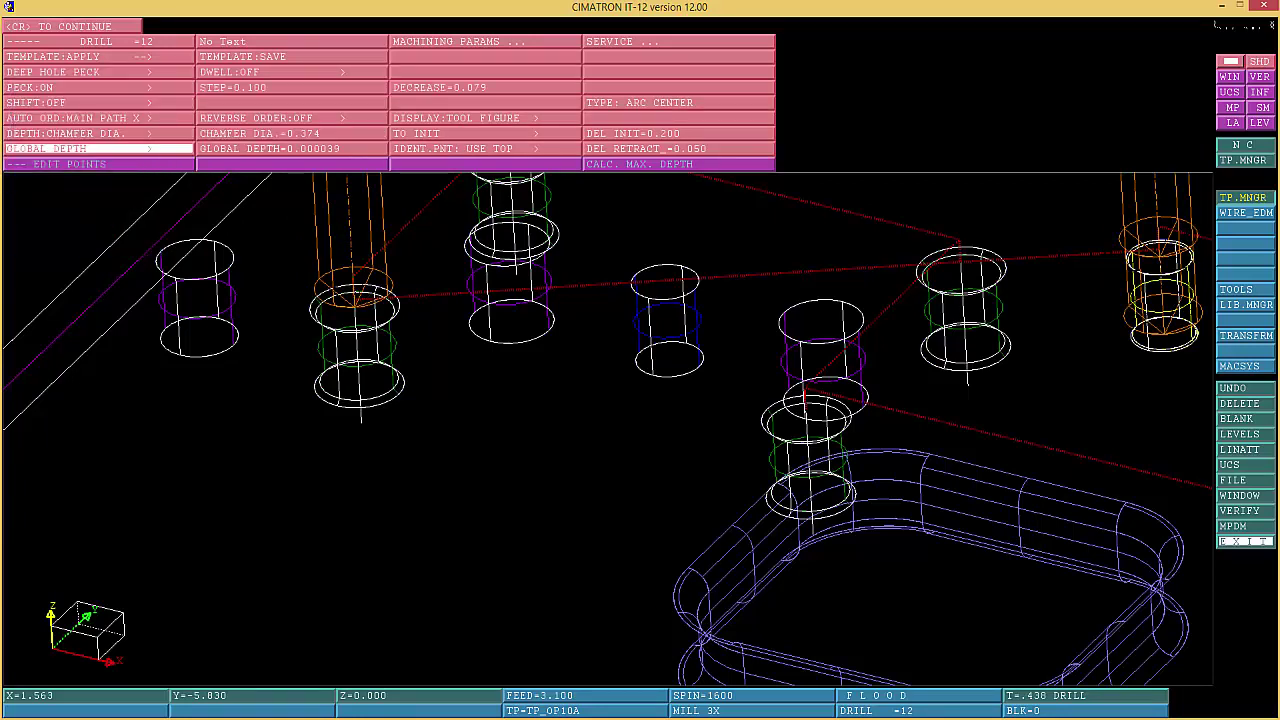
pyautogui.click(75, 118)
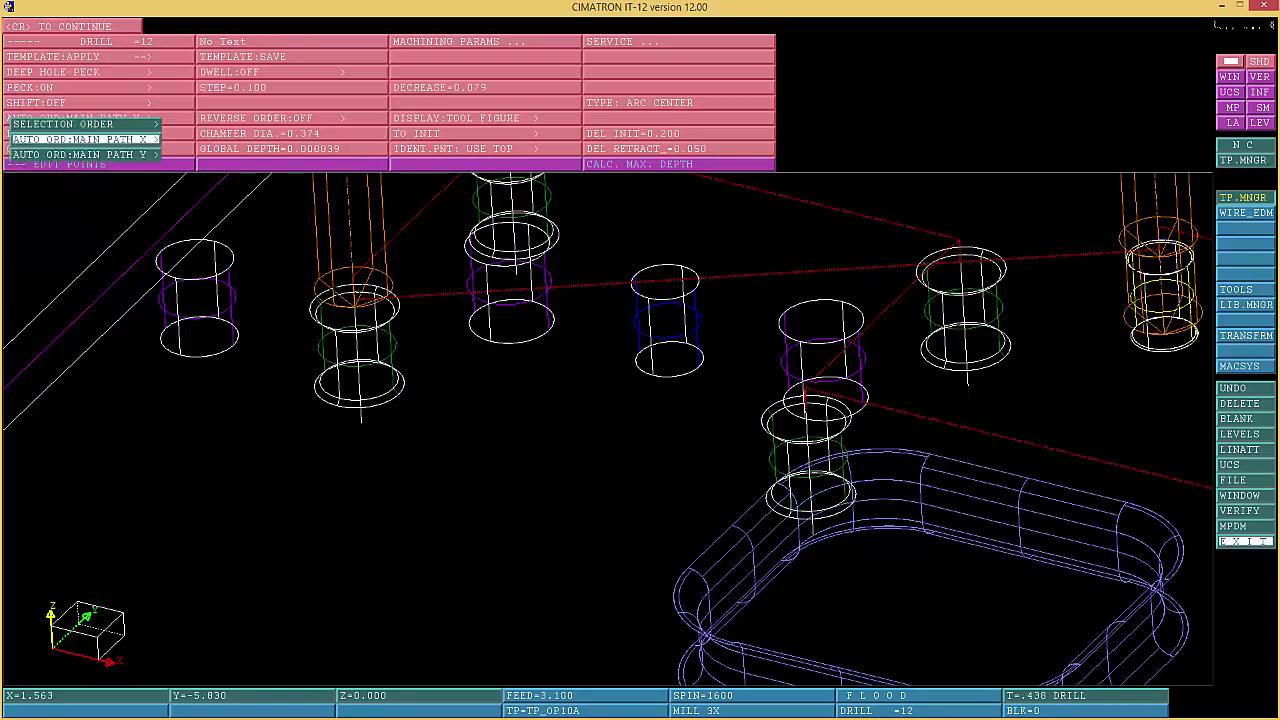
pyautogui.click(80, 154)
# Measure Drill 12's depth to the tool tip and set its global depth to 0.750
pyautogui.click(80, 134)
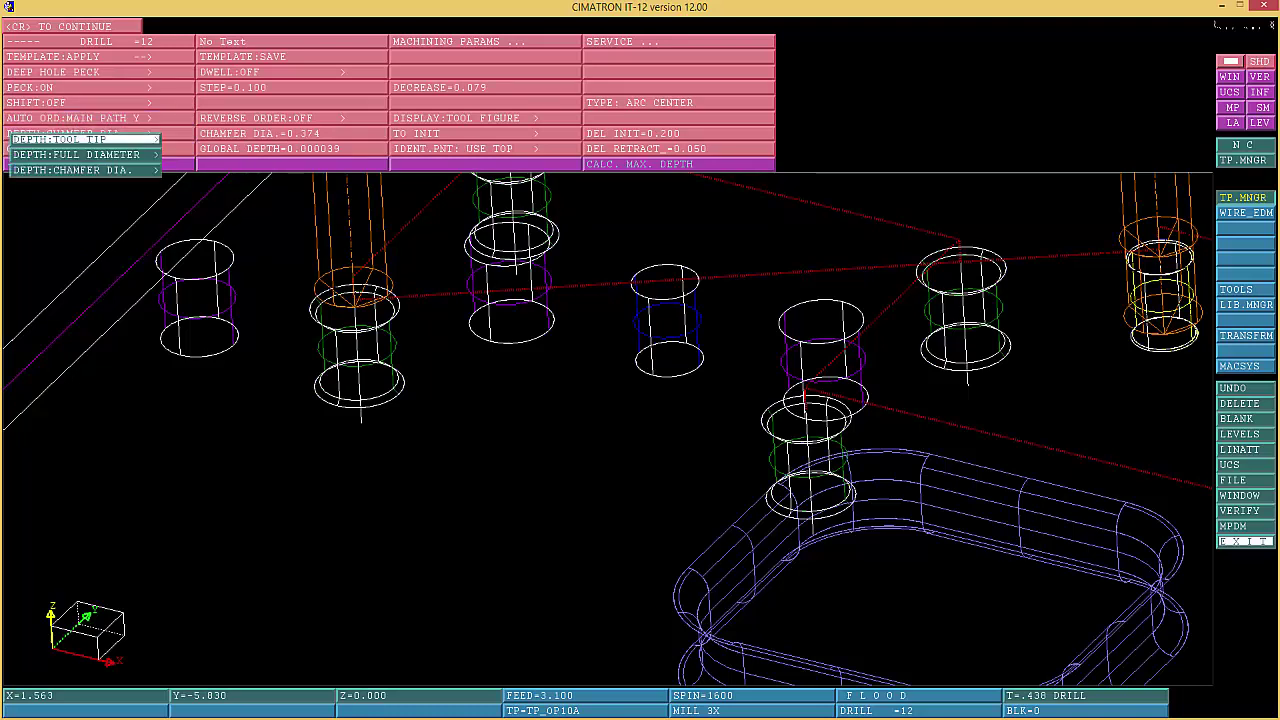
pyautogui.click(80, 139)
pyautogui.click(260, 149)
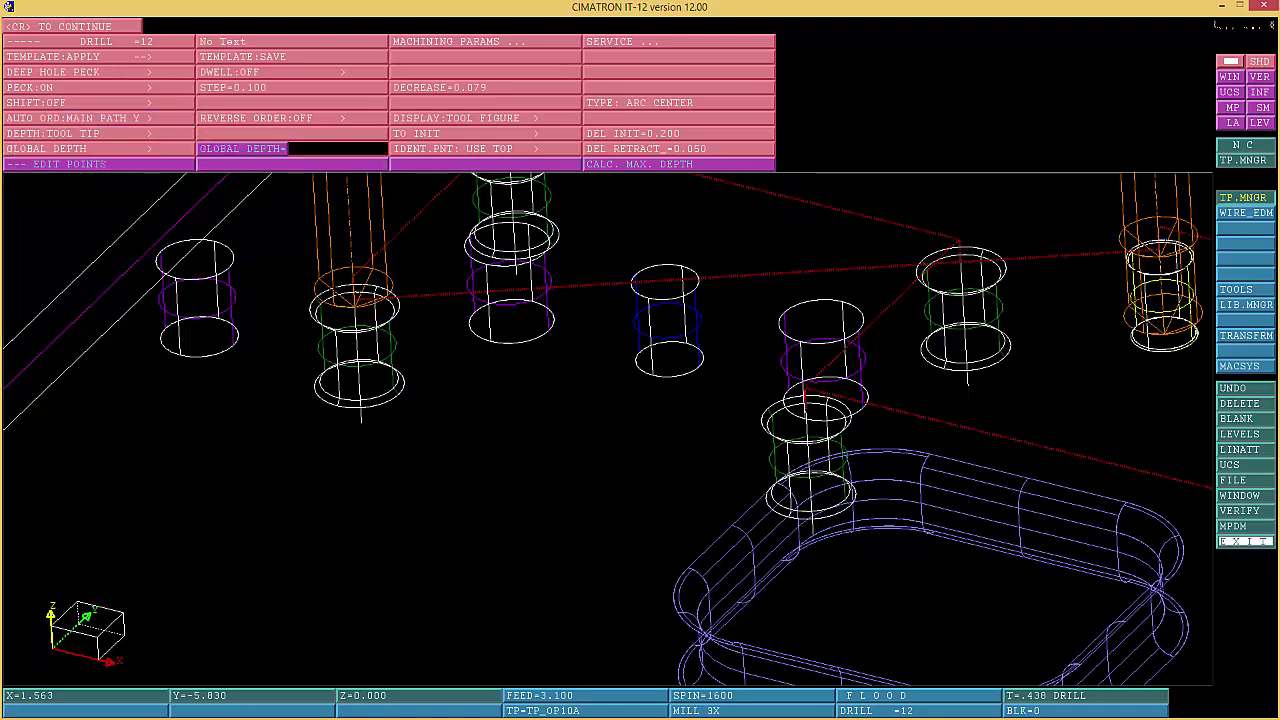
pyautogui.write('.75')
pyautogui.press('Return')
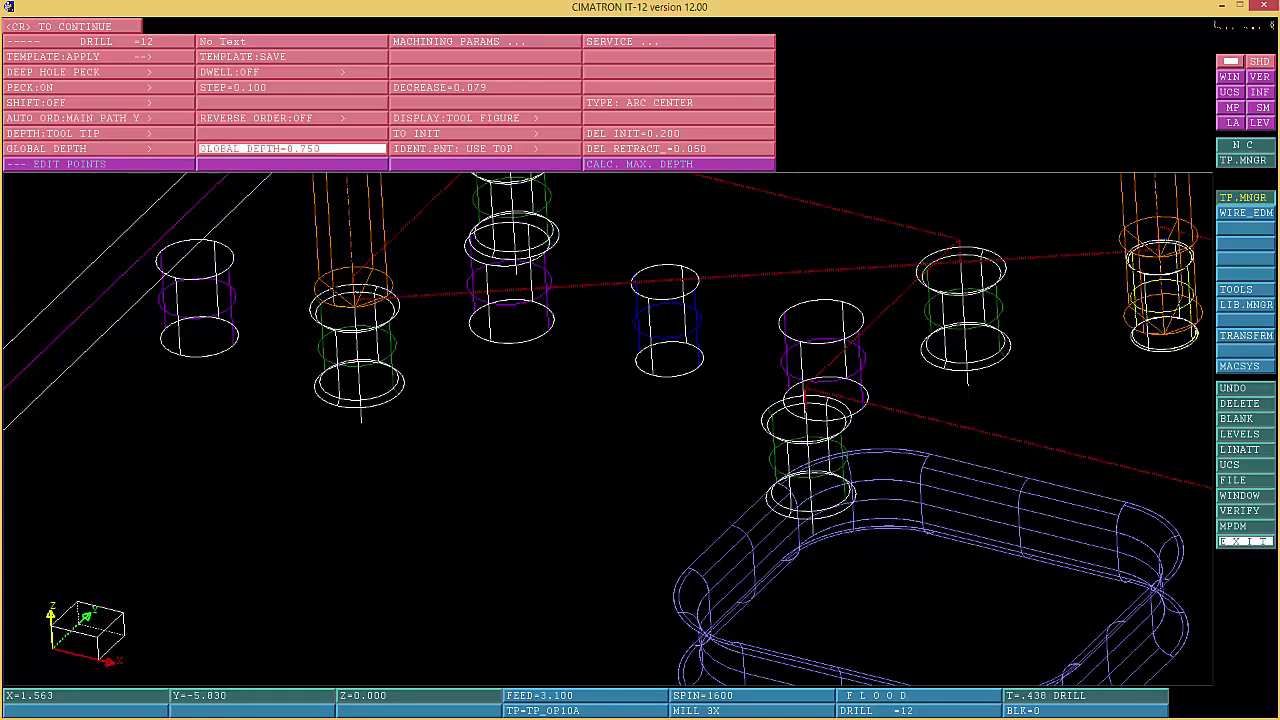
# Set the feed in Drill 12's machining parameters to 9.1
pyautogui.click(485, 42)
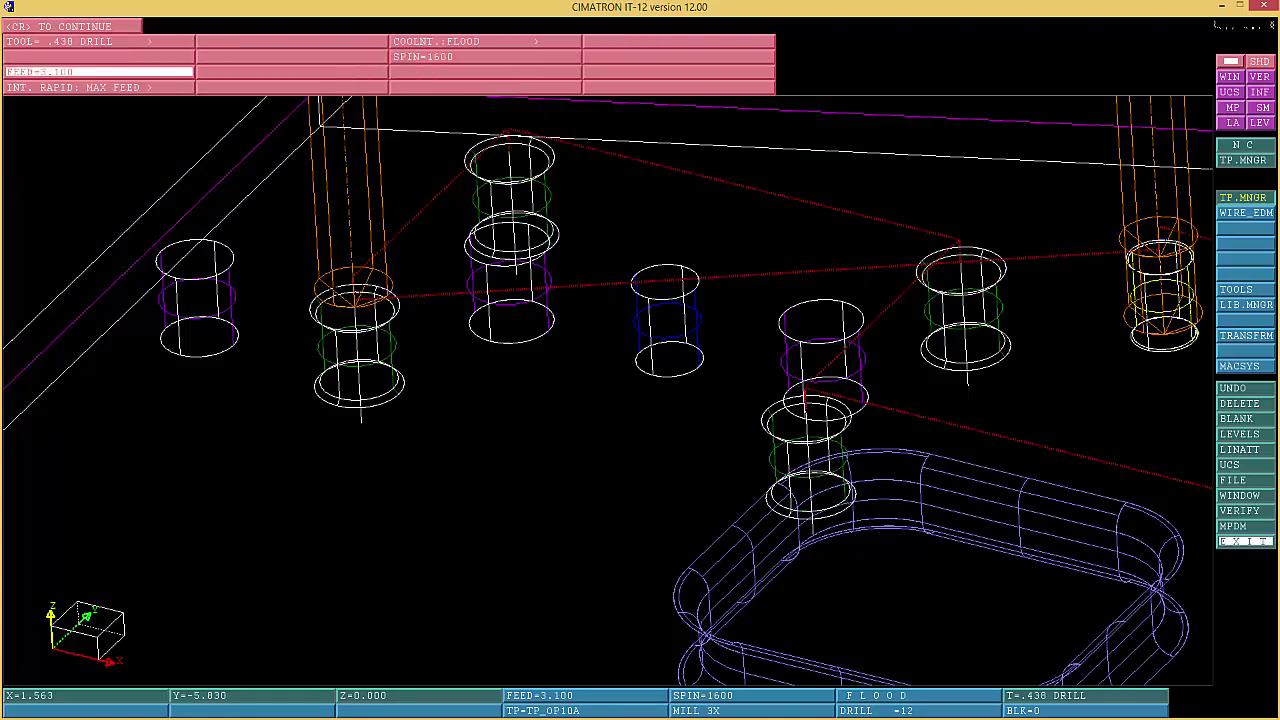
pyautogui.click(40, 72)
pyautogui.write('9.1')
pyautogui.press('Return')
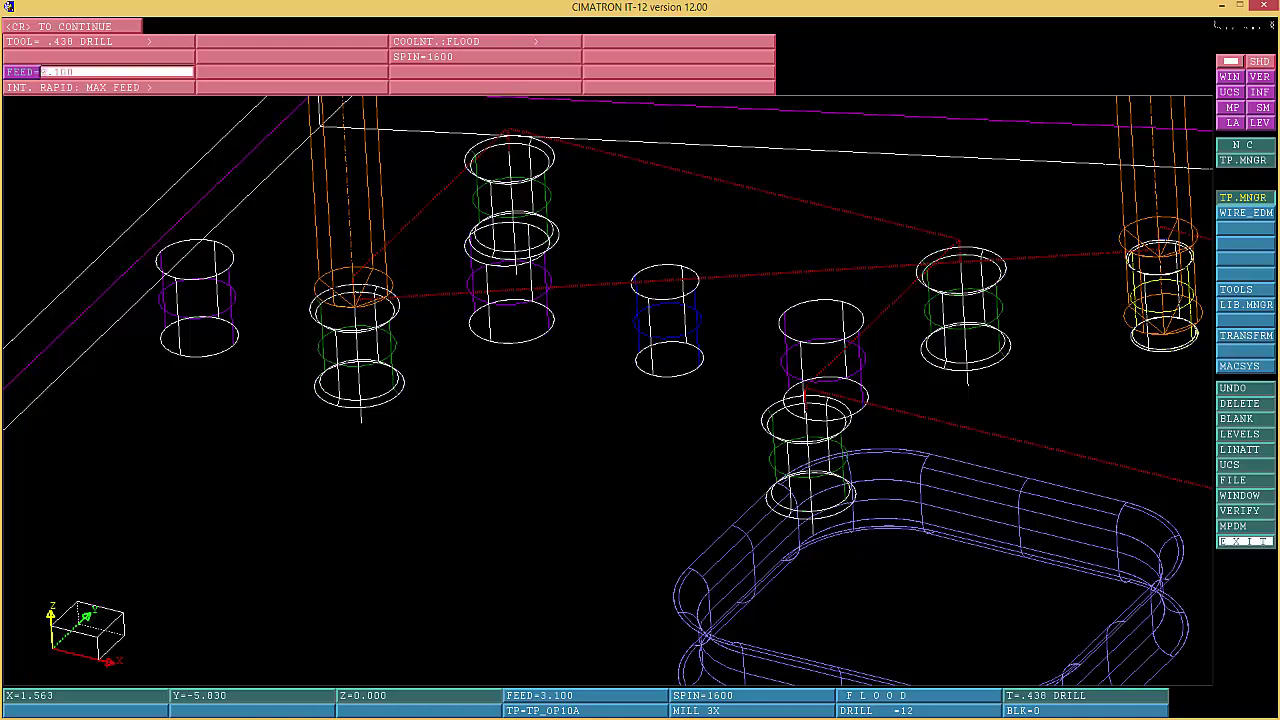
pyautogui.press('Return')
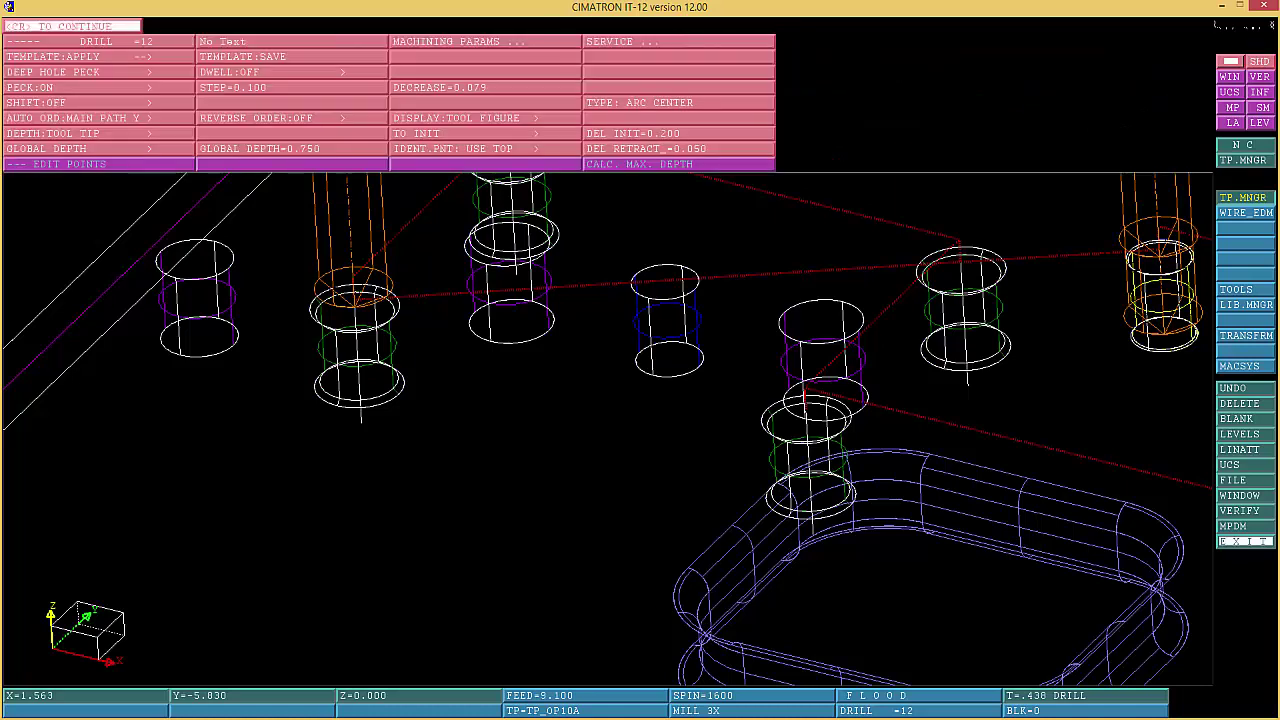
# Accept the modified Drill 12 and execute the procedure
pyautogui.press('Return')
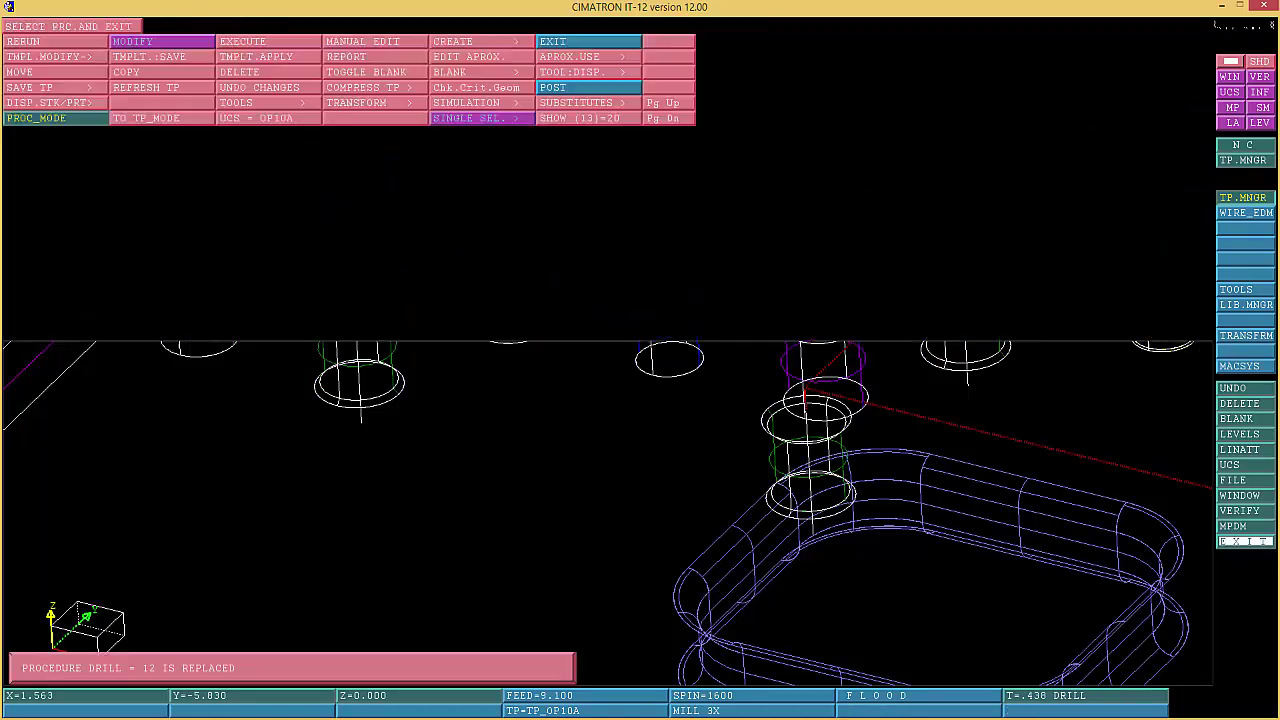
pyautogui.click(275, 271)
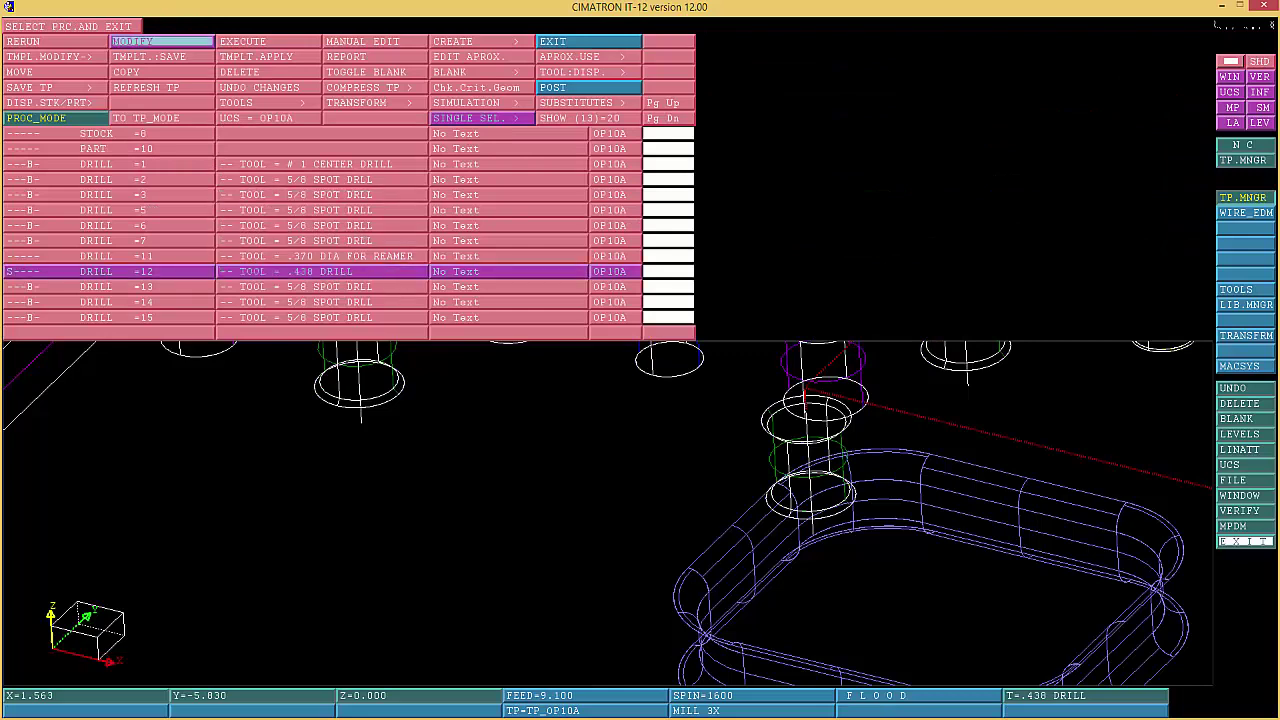
pyautogui.click(250, 41)
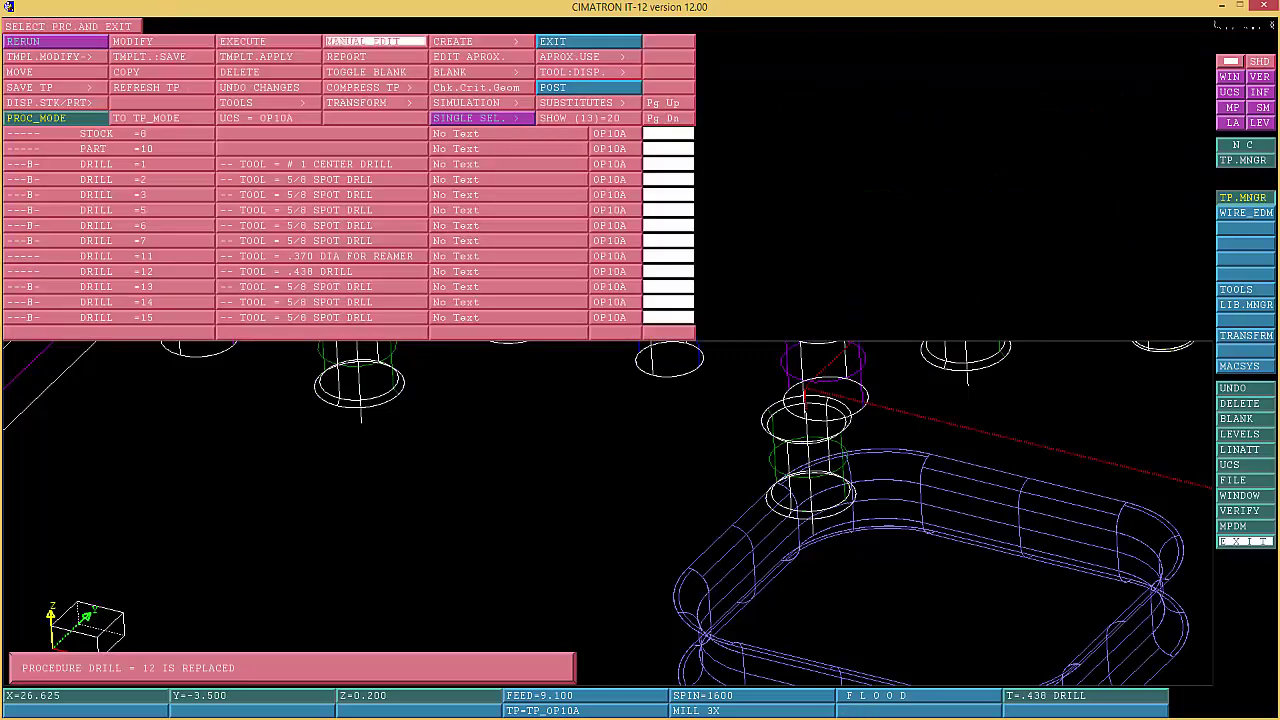
# Return to the toolpath's procedure list and check the parameters of the copied spot drill procedure Drill 13
pyautogui.click(1140, 293)
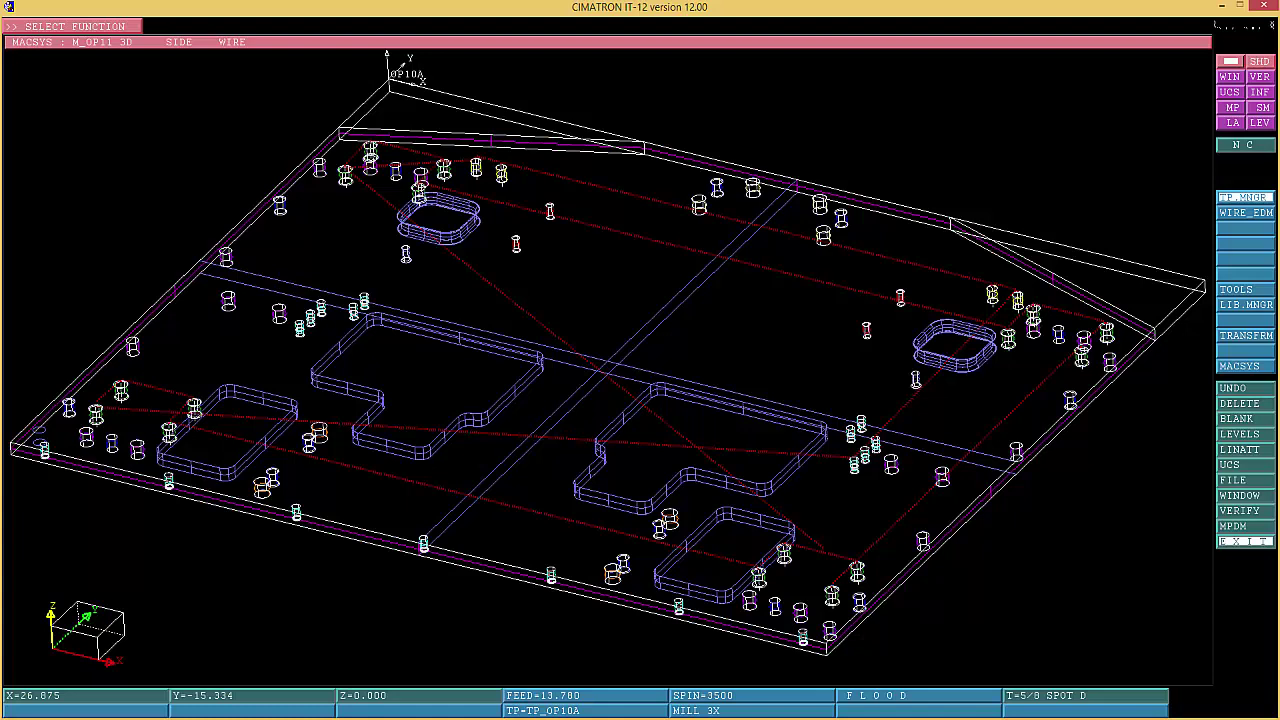
pyautogui.click(1245, 198)
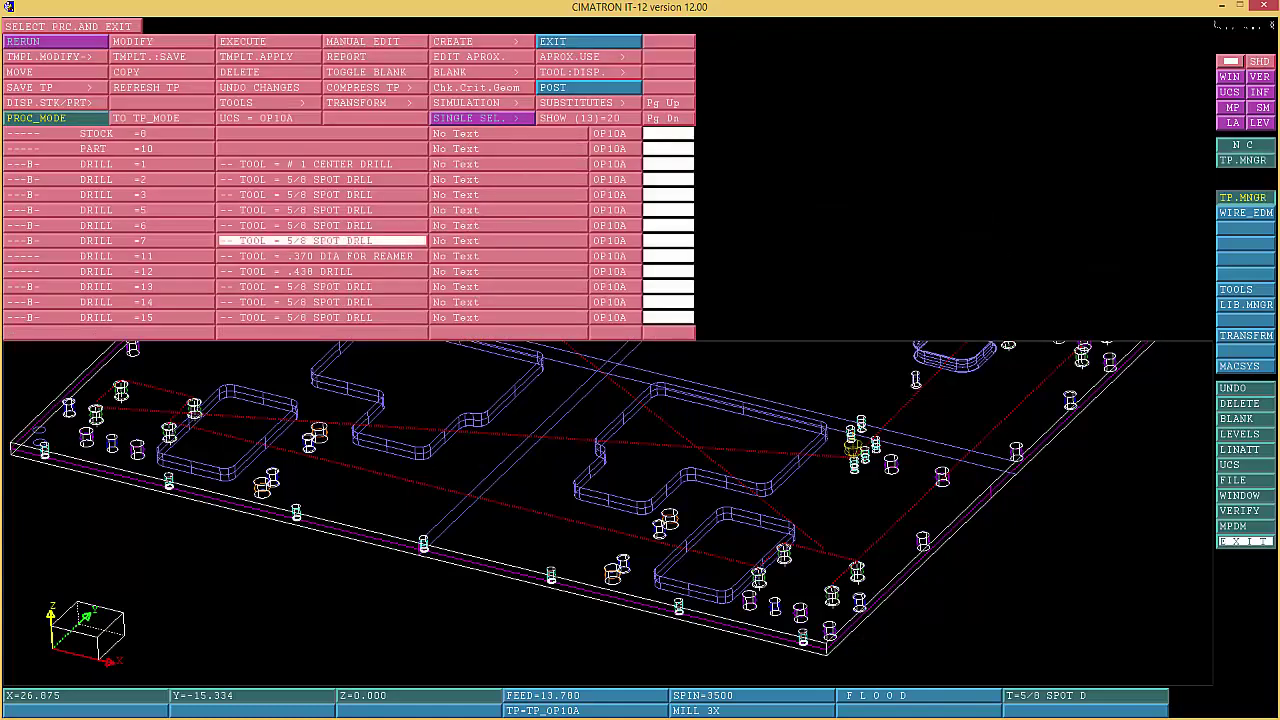
pyautogui.click(322, 287)
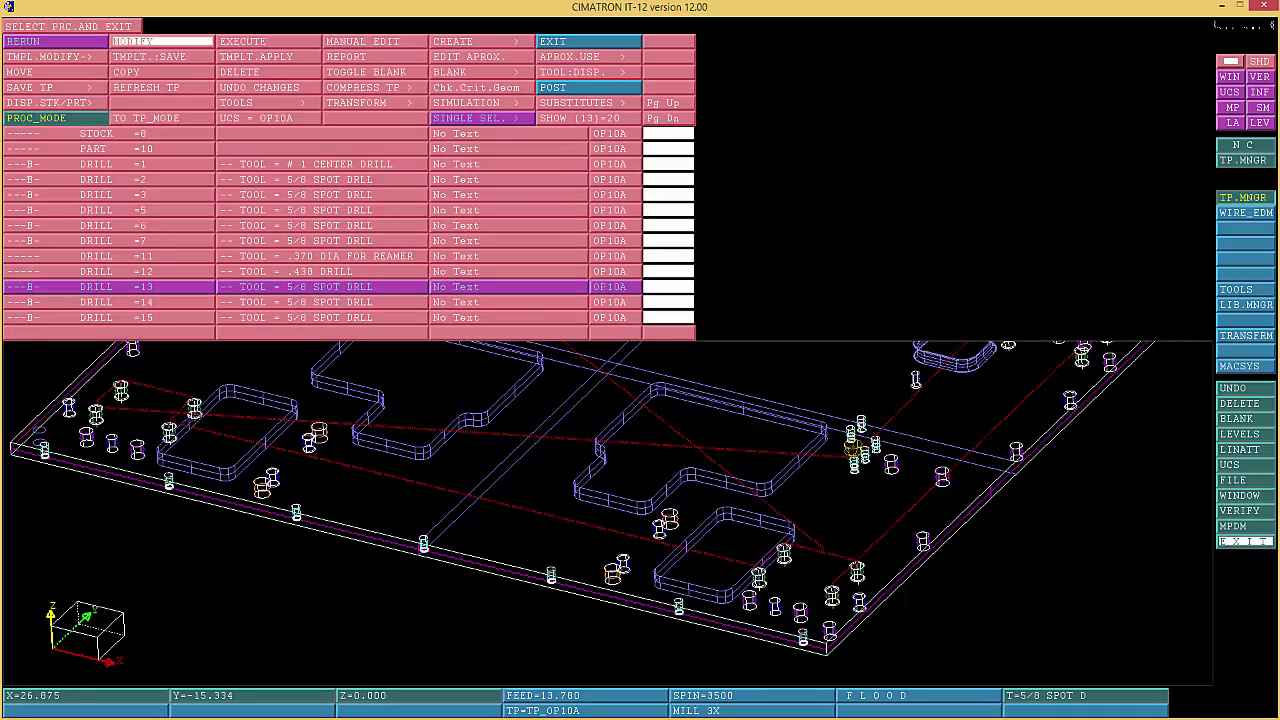
pyautogui.click(160, 41)
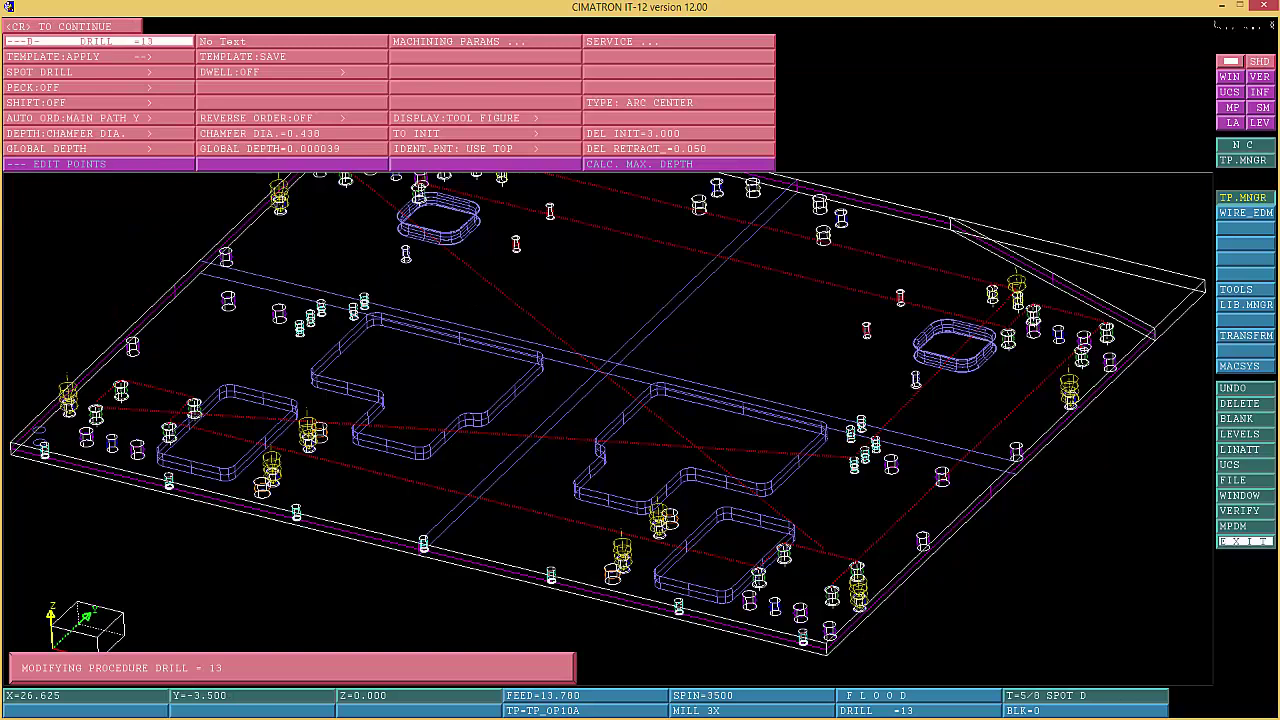
pyautogui.click(70, 26)
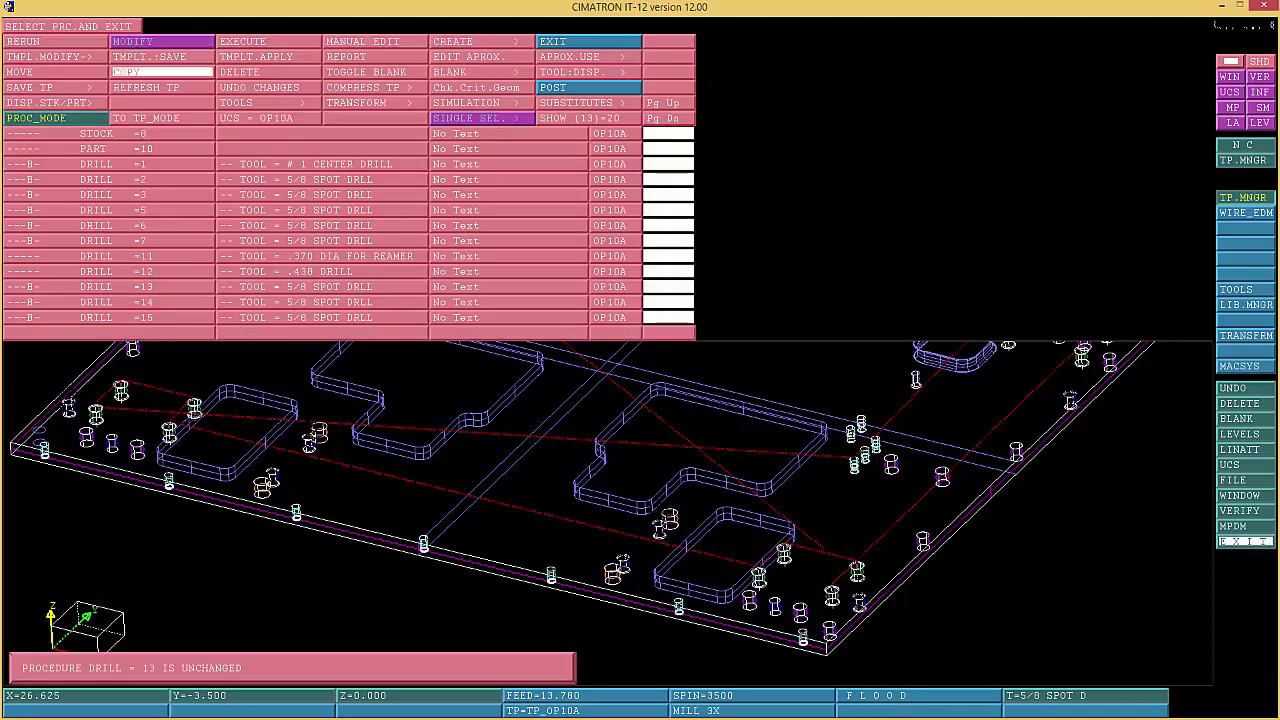
# Blank the toolpaths of Drill 11 and Drill 12
pyautogui.click(320, 256)
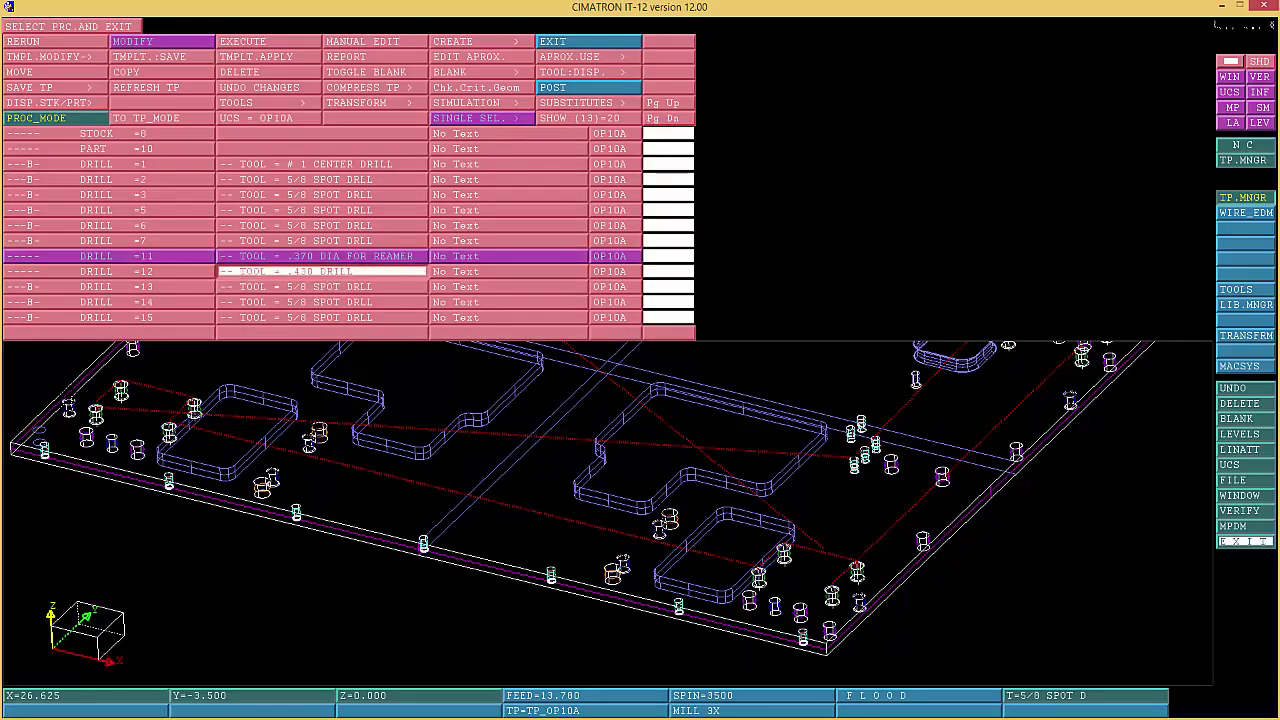
pyautogui.click(320, 271)
pyautogui.click(482, 72)
pyautogui.click(482, 72)
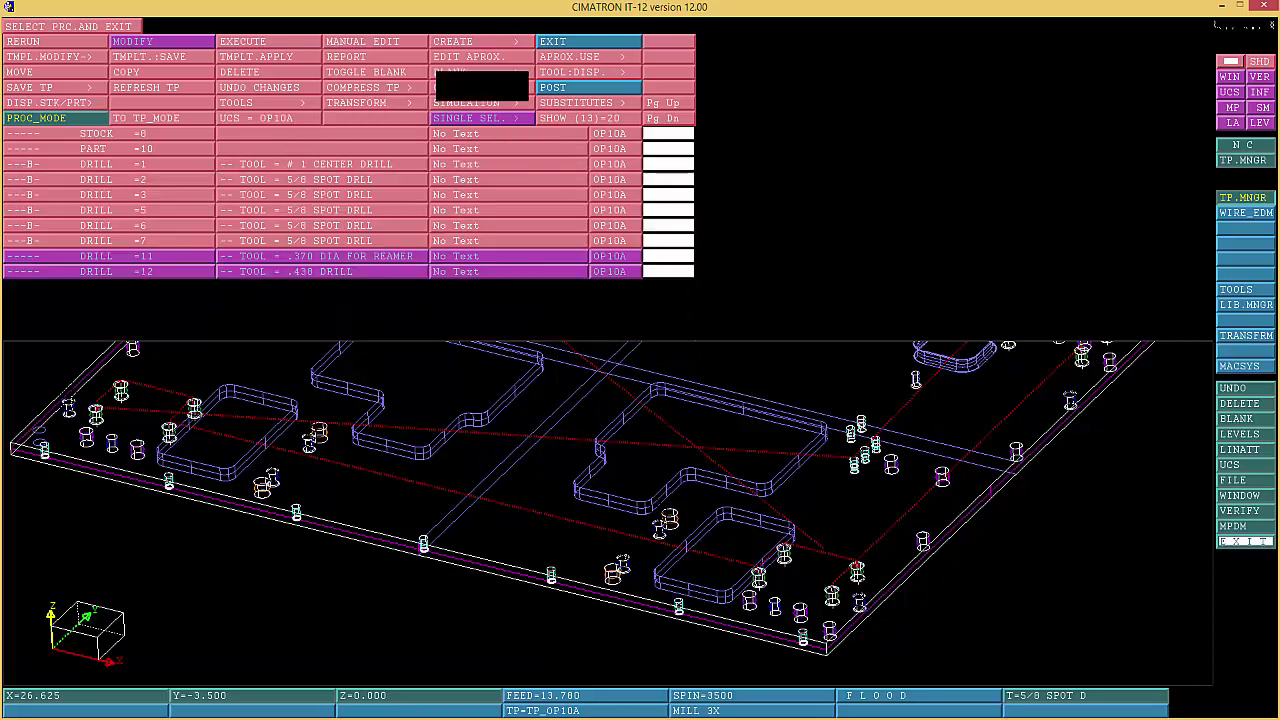
pyautogui.middleClick(482, 80)
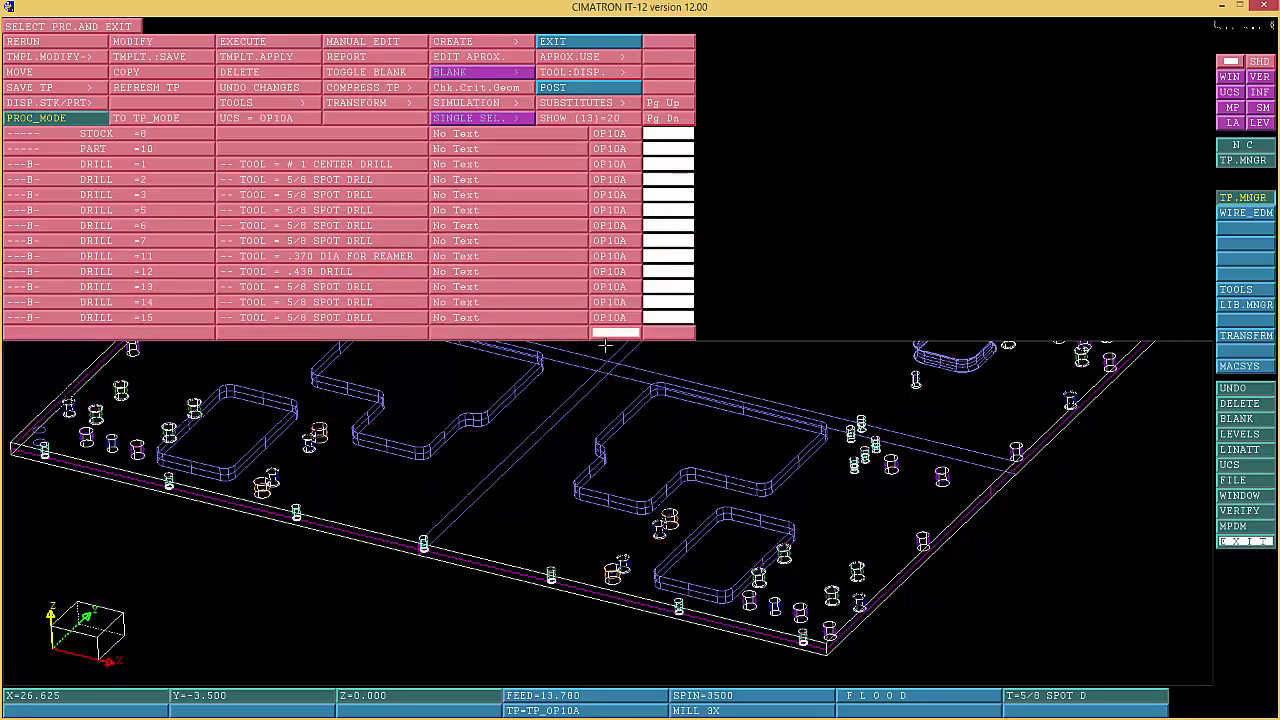
# Set the colour of Drill 11 in the procedure list to cyan
pyautogui.click(678, 259)
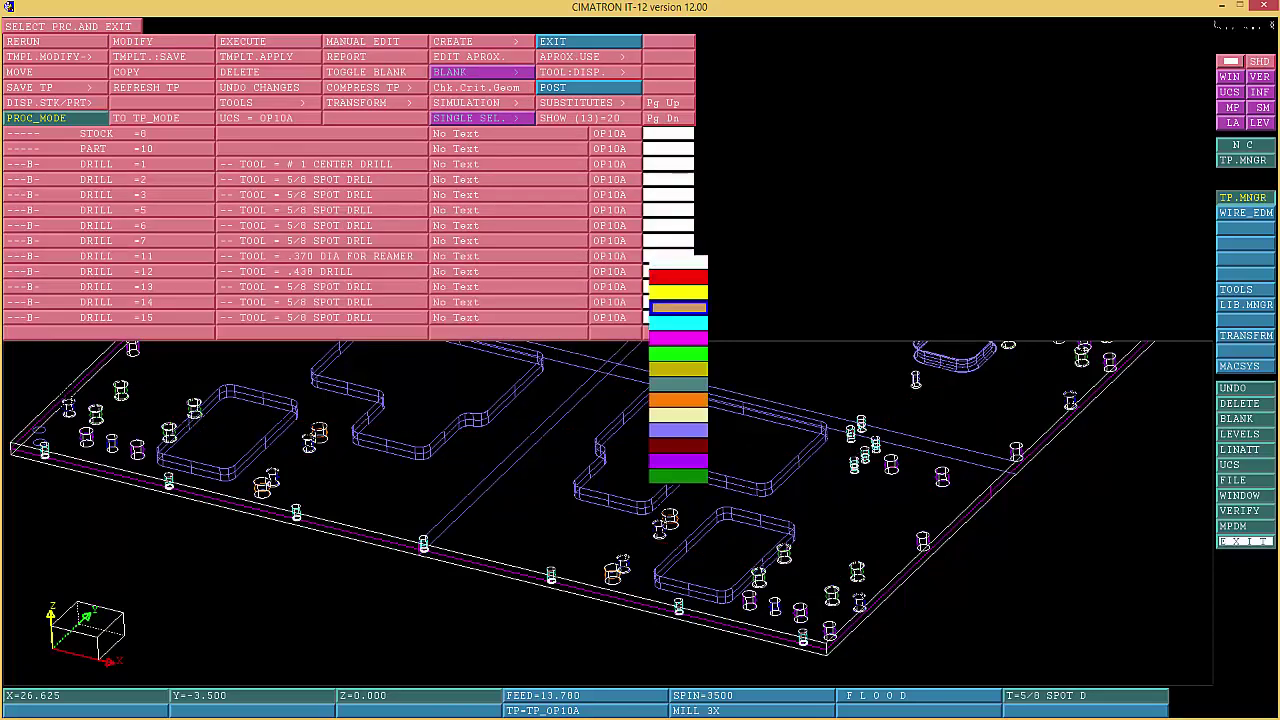
pyautogui.click(678, 338)
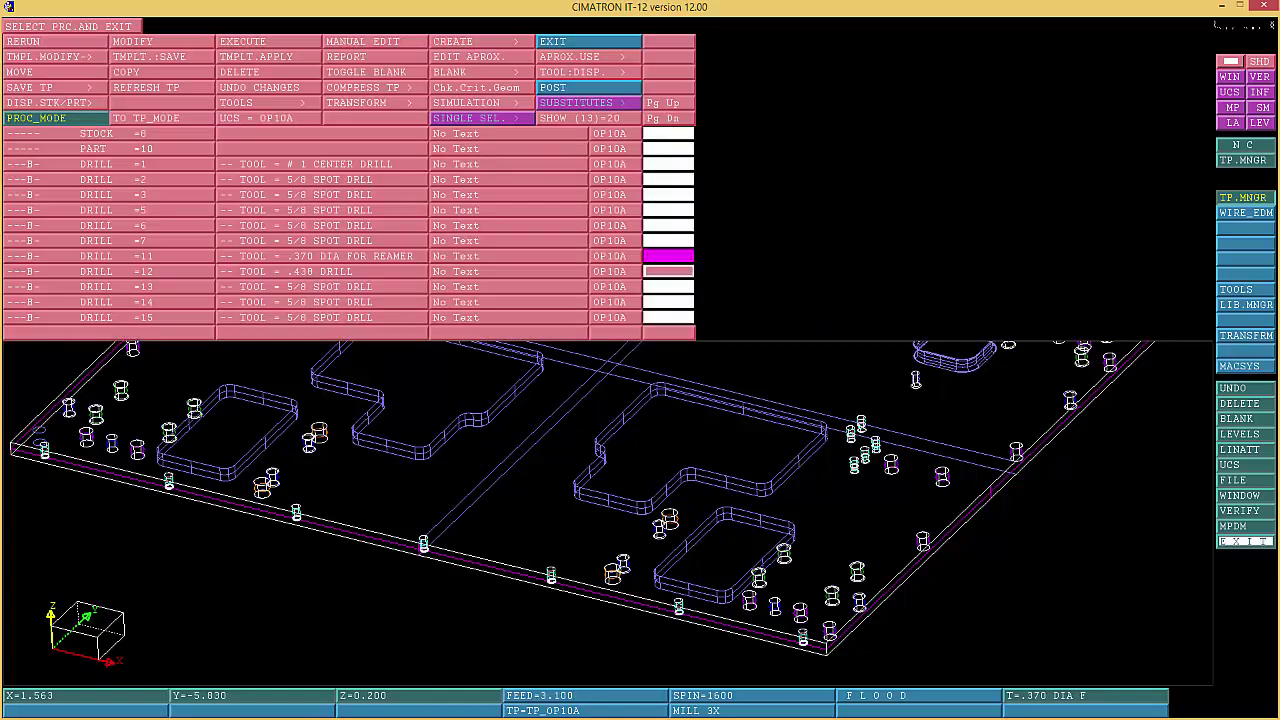
pyautogui.click(678, 256)
pyautogui.click(678, 323)
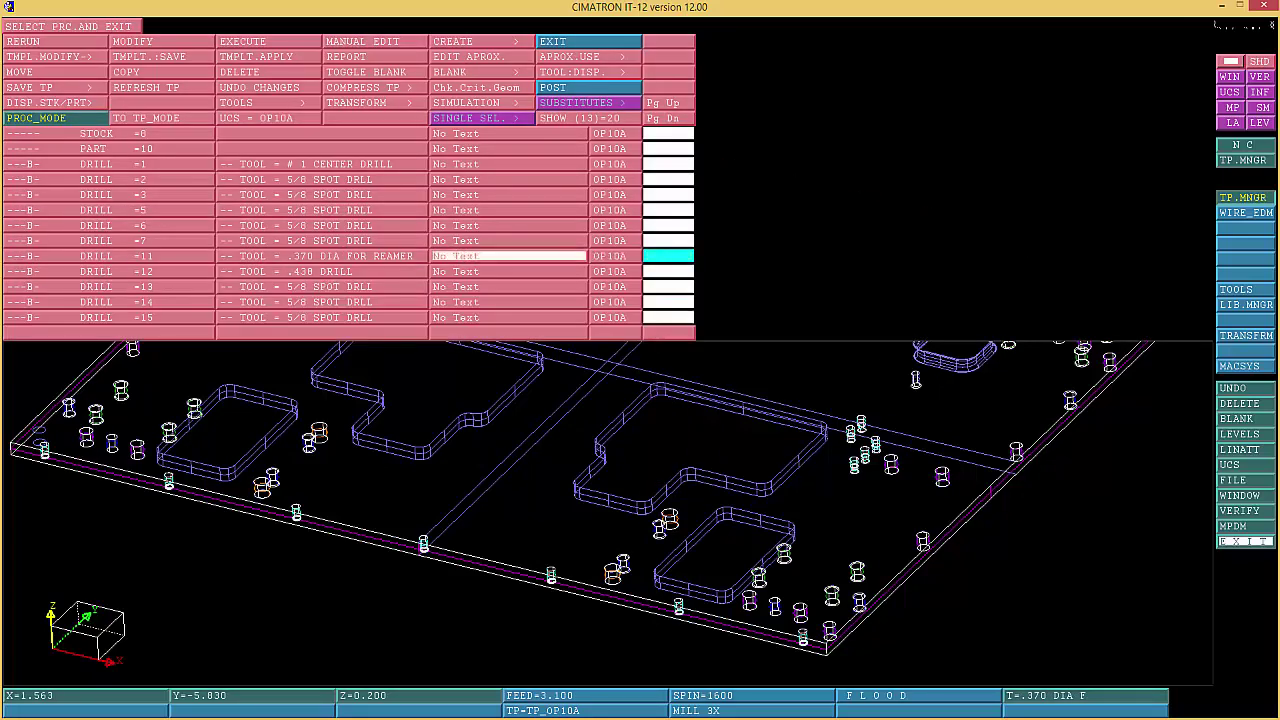
# Set the colour of Drill 12 through Drill 15 to cyan as one group
pyautogui.click(508, 271)
pyautogui.click(508, 286)
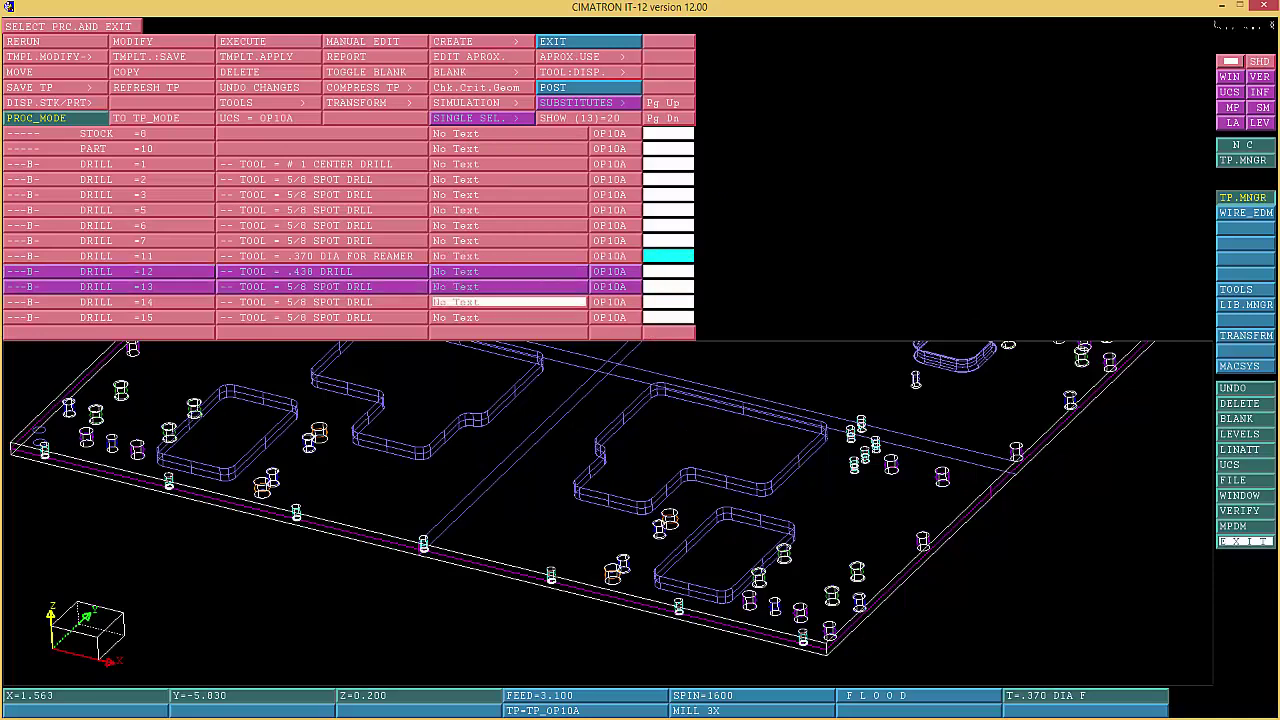
pyautogui.click(508, 302)
pyautogui.click(508, 317)
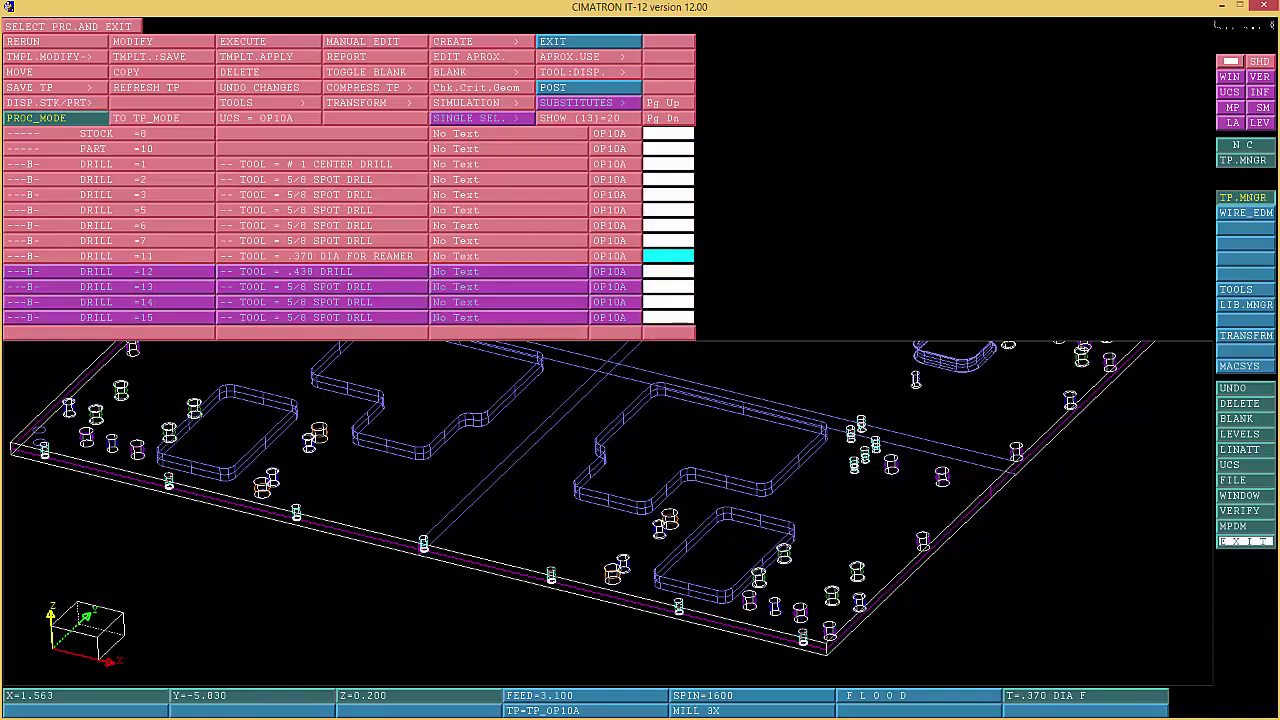
pyautogui.click(668, 271)
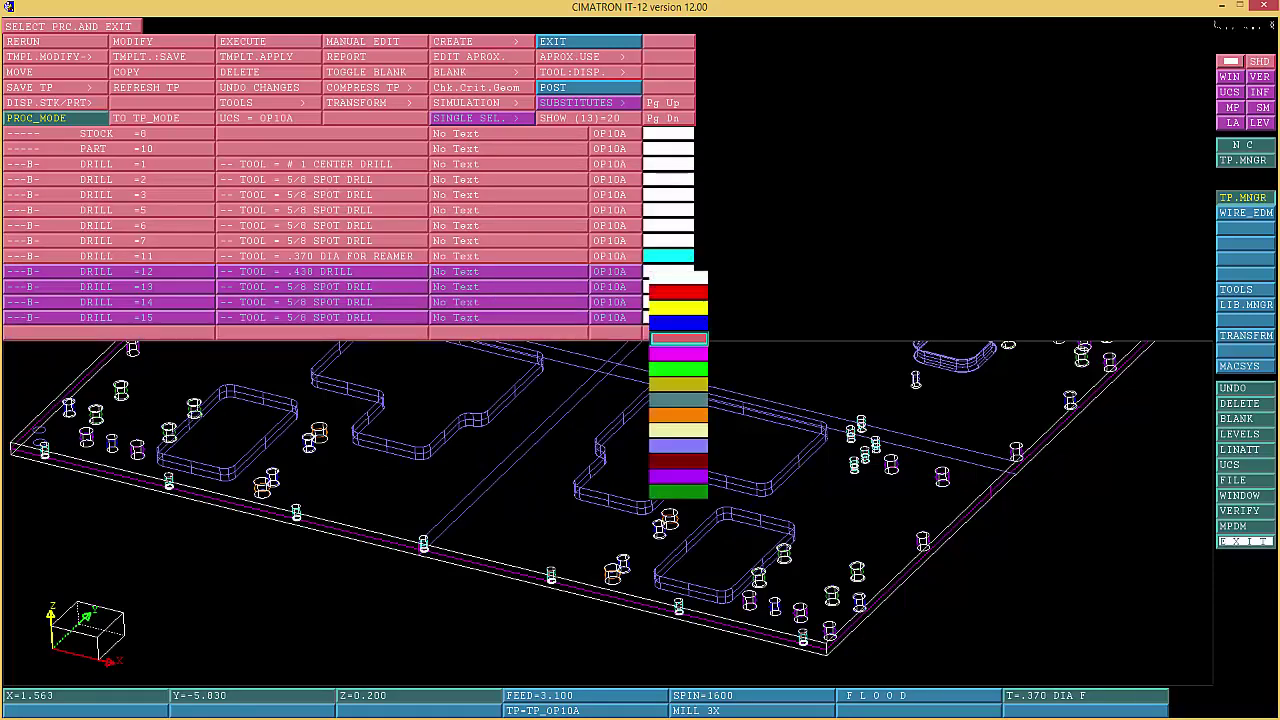
pyautogui.click(676, 339)
# Unblank the toolpath of the copied spot drill procedure Drill 13
pyautogui.click(320, 286)
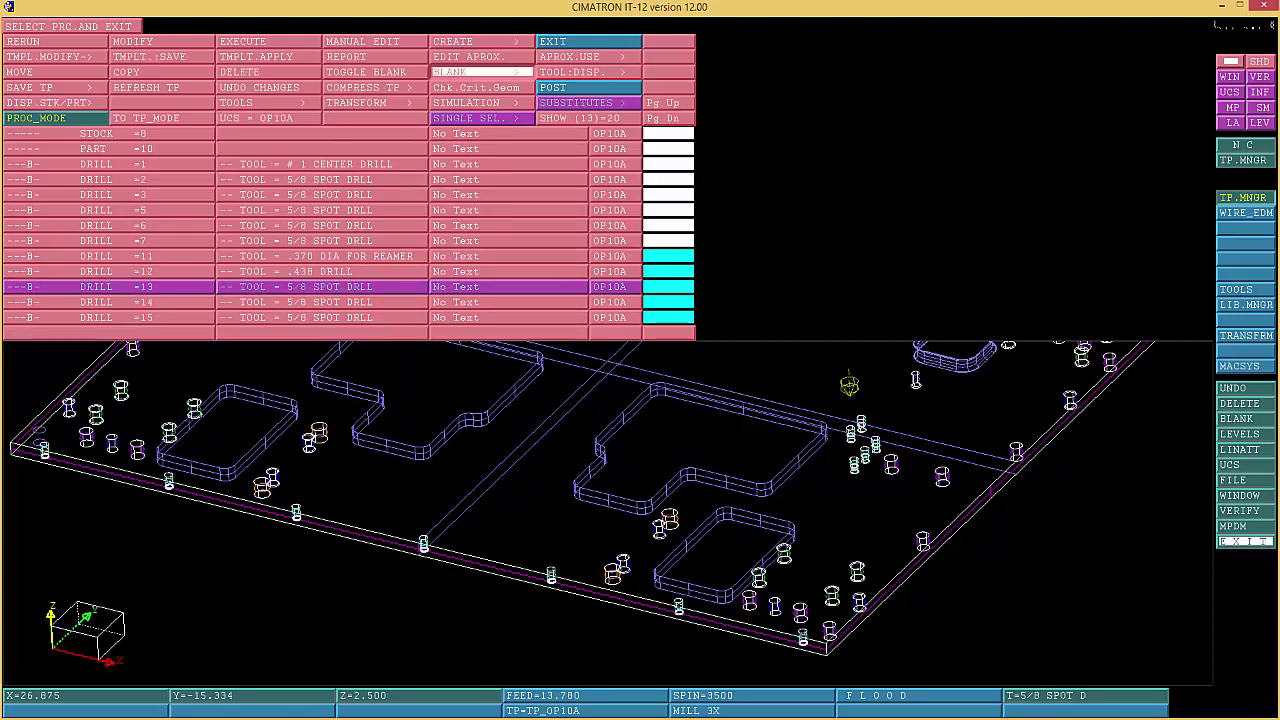
pyautogui.click(470, 72)
pyautogui.click(470, 93)
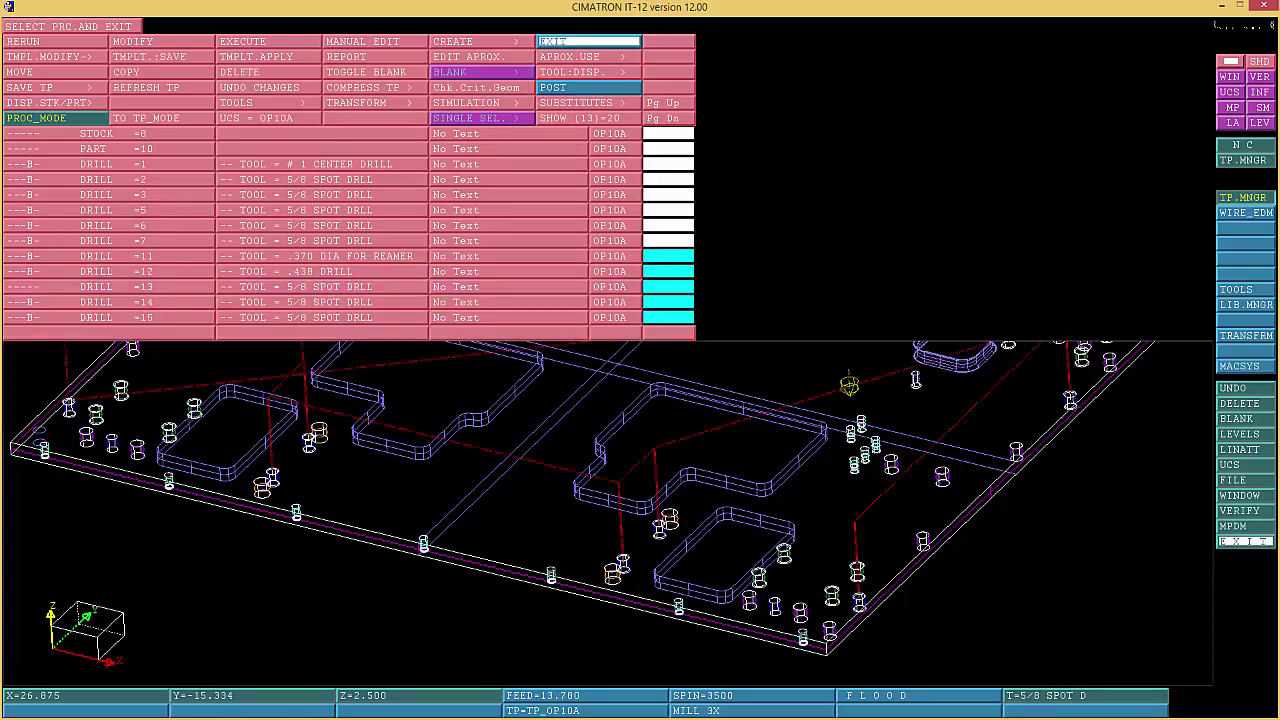
# Leave the toolpath manager and examine up close the blue corner hole on Drill 13's toolpath, beside the green hole
pyautogui.click(589, 41)
pyautogui.rightClick(1240, 542)
pyautogui.click(1163, 556)
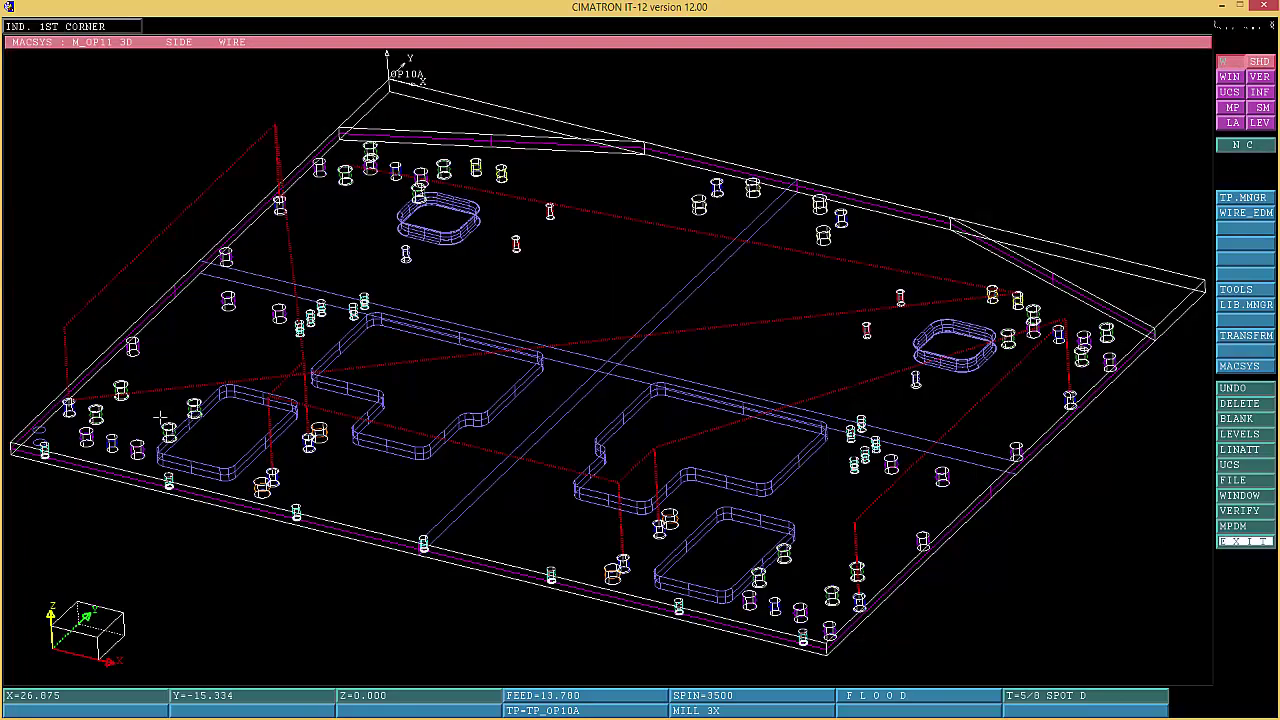
pyautogui.click(47, 431)
pyautogui.click(108, 385)
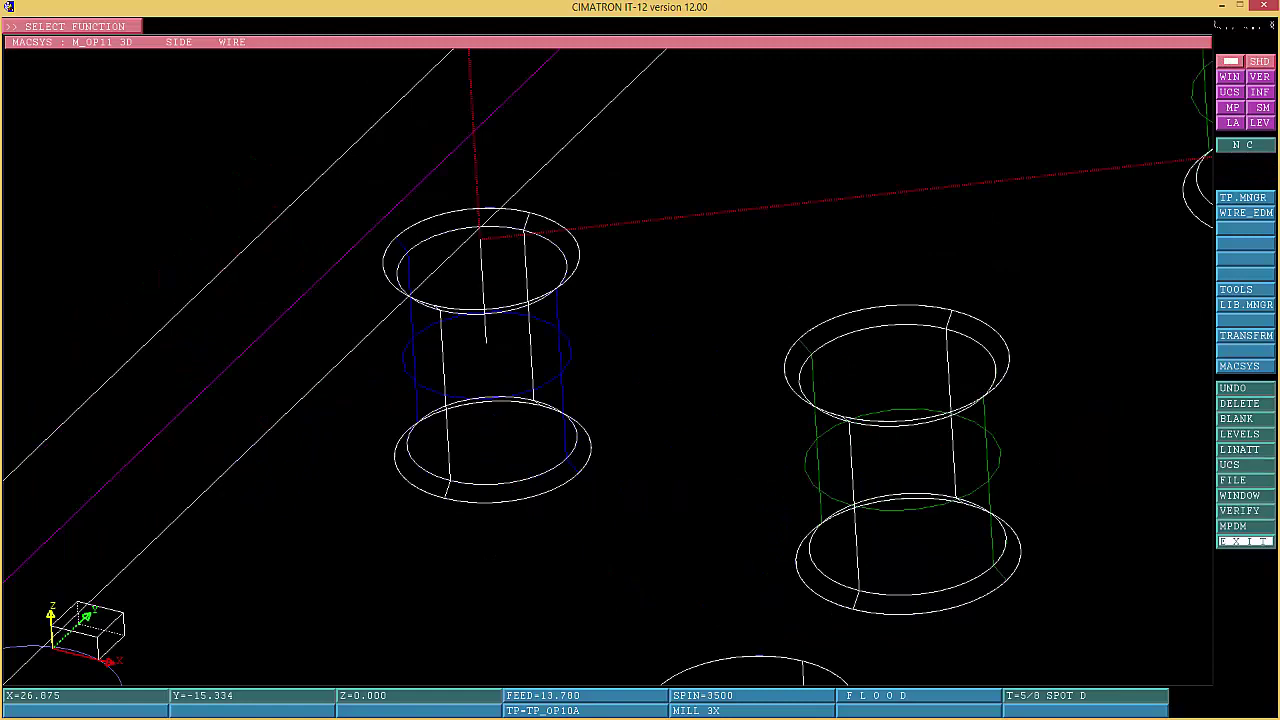
# Verify the diameter of the inner top edge of the blue corner hole
pyautogui.click(1240, 510)
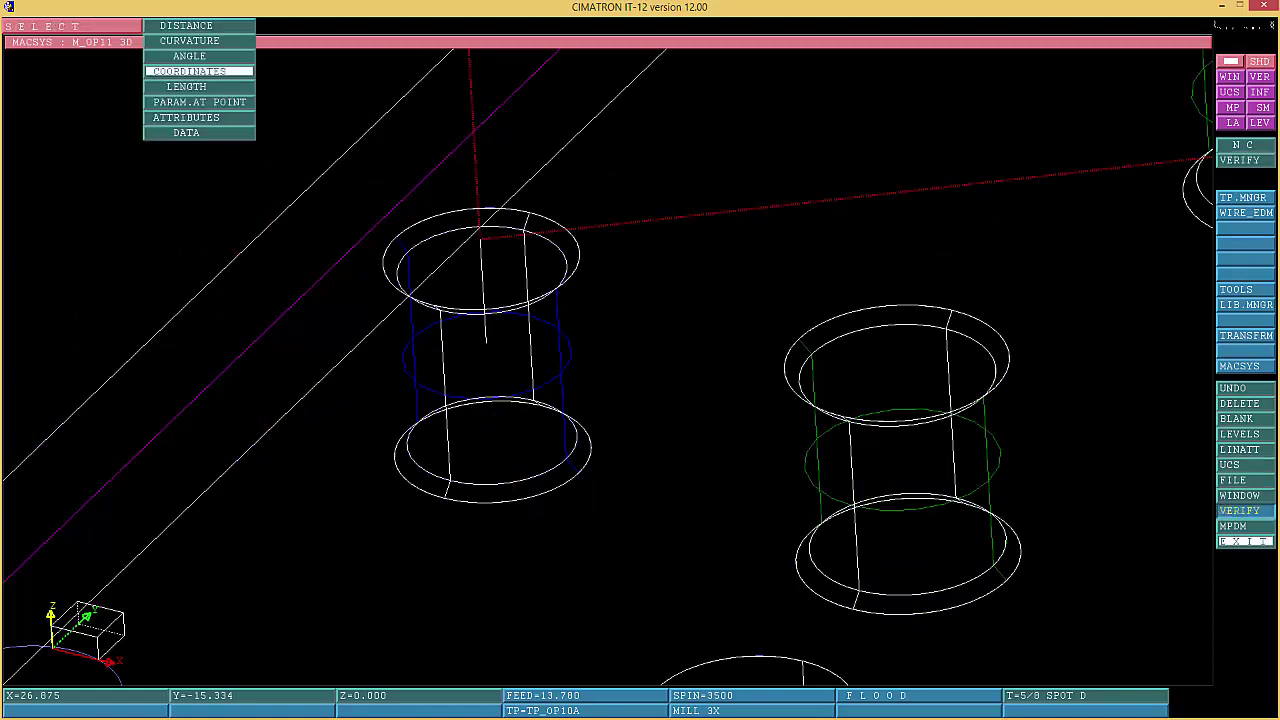
pyautogui.click(189, 71)
pyautogui.click(186, 25)
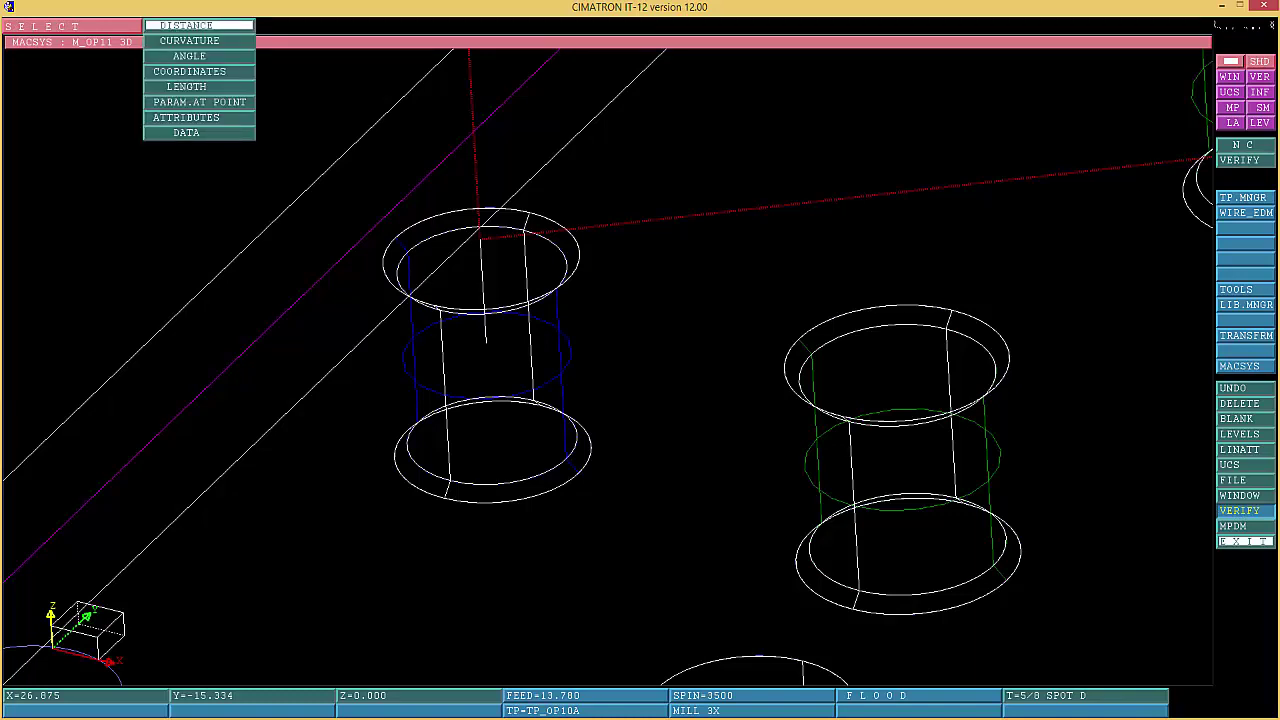
pyautogui.click(186, 132)
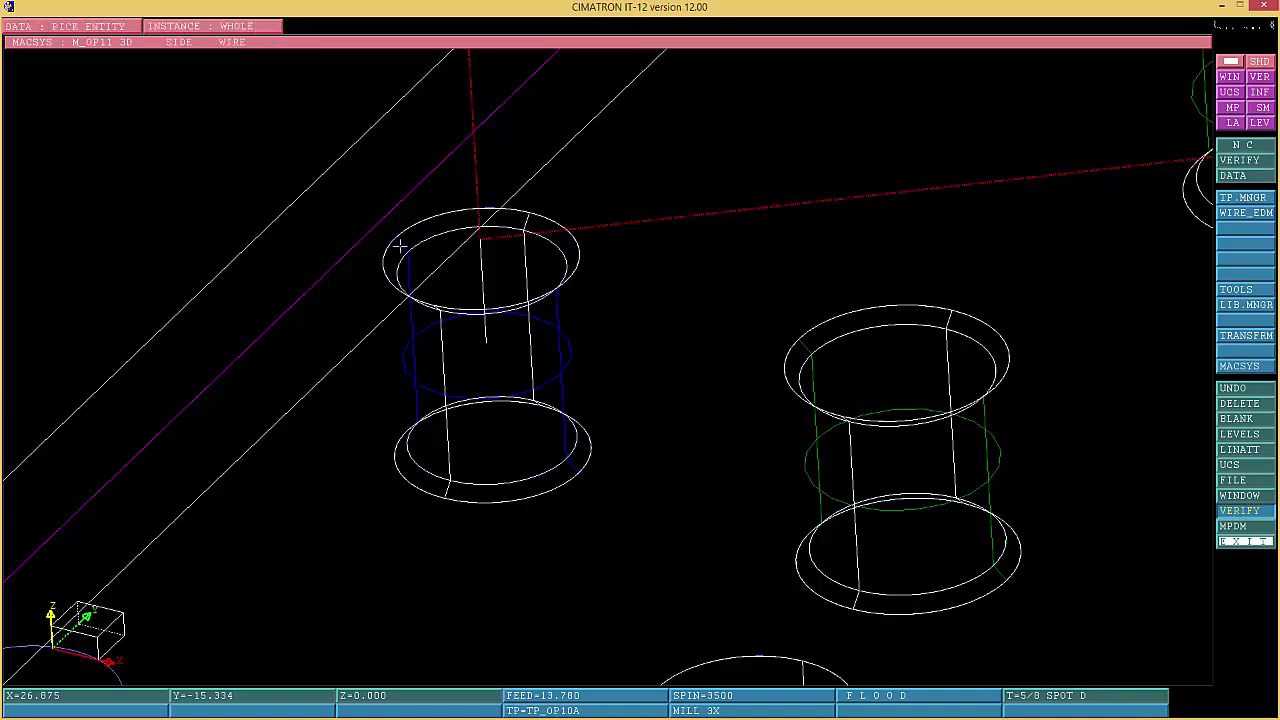
pyautogui.click(444, 236)
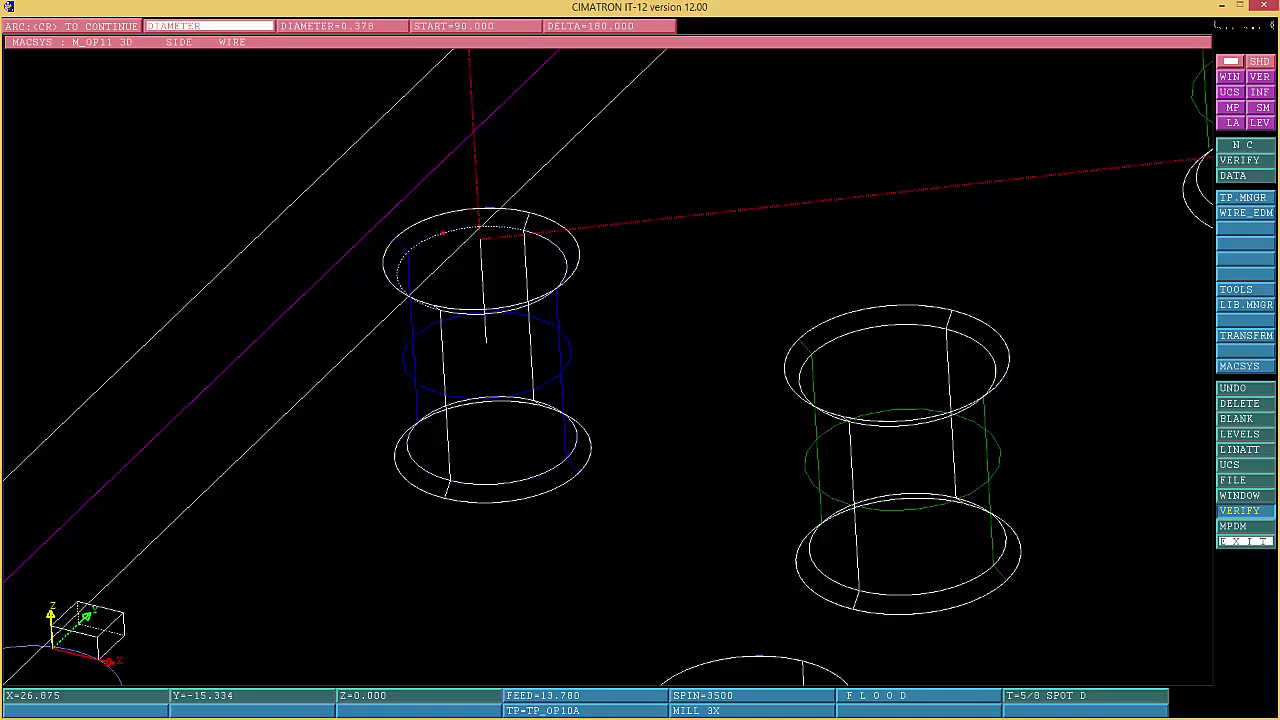
pyautogui.middleClick(443, 234)
pyautogui.middleClick(186, 132)
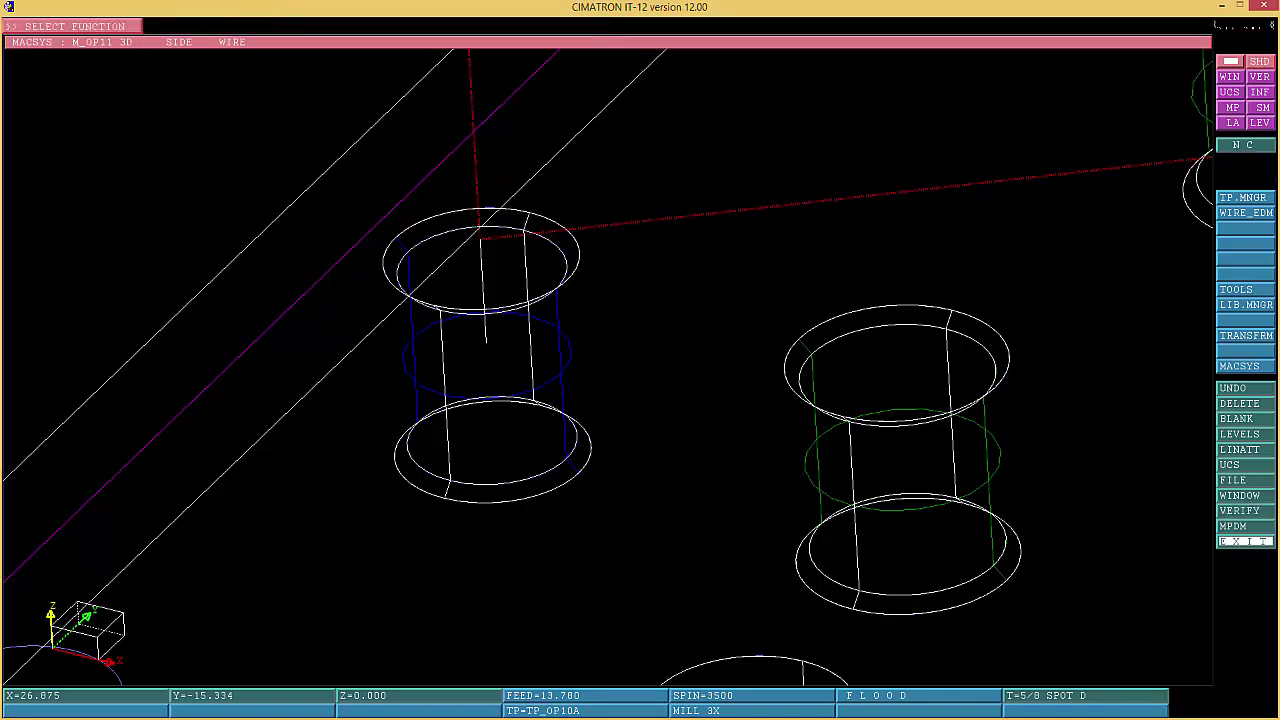
pyautogui.rightClick(1245, 274)
pyautogui.click(1140, 363)
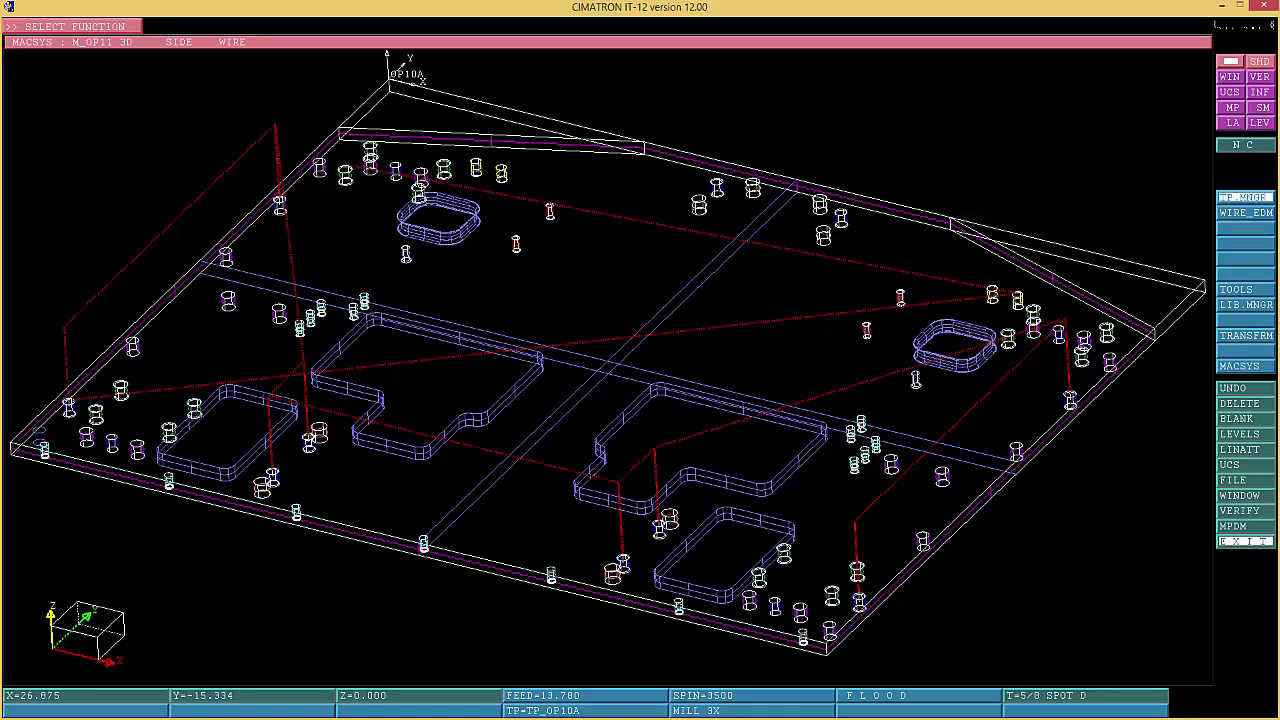
pyautogui.click(1245, 198)
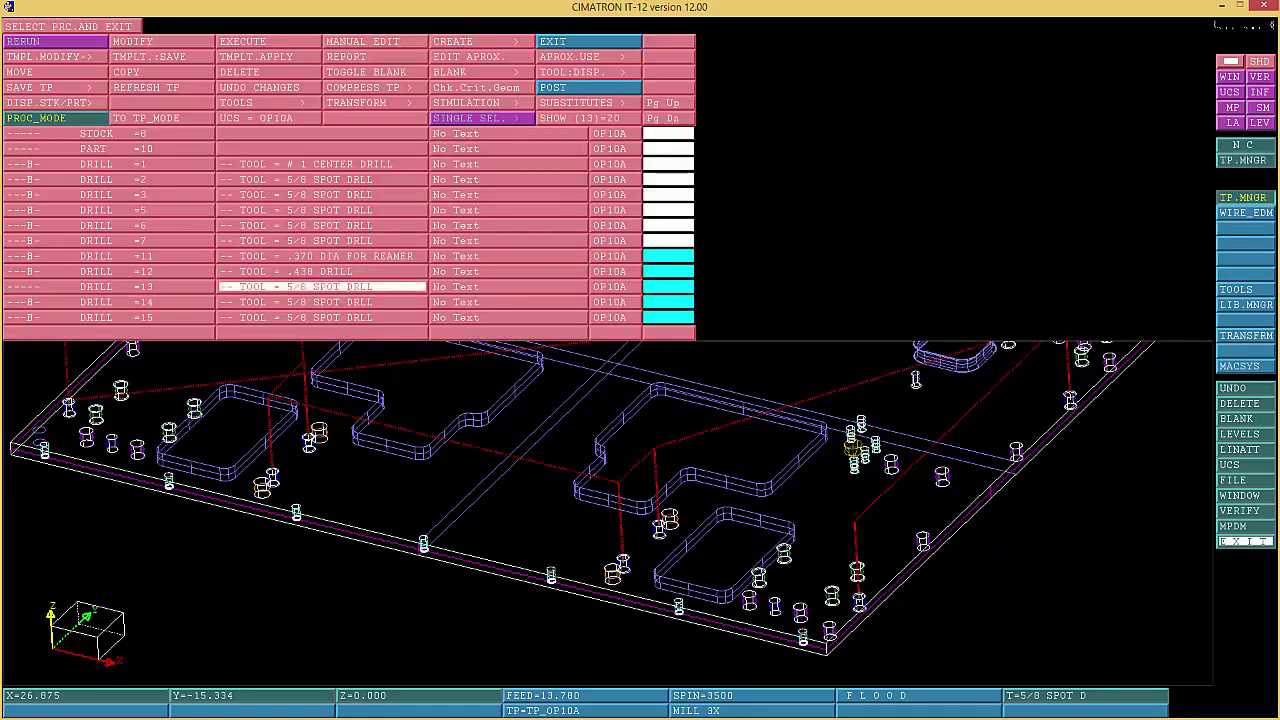
pyautogui.click(322, 287)
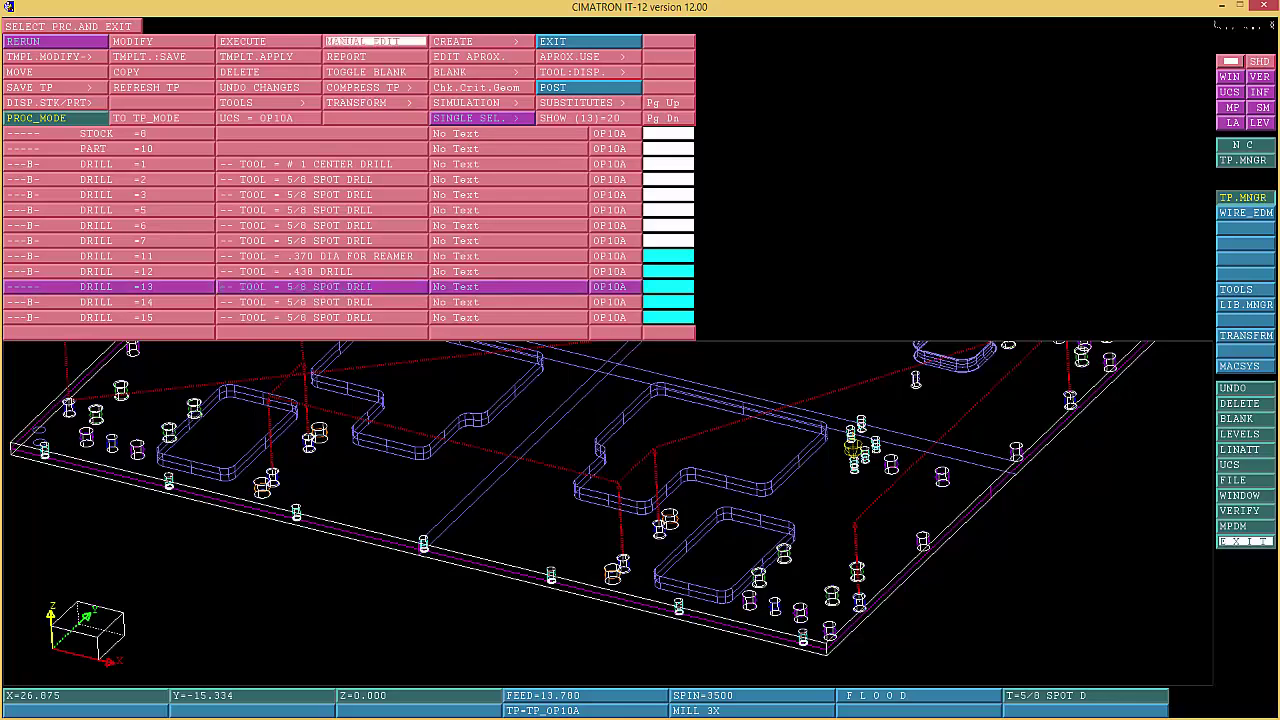
pyautogui.click(162, 41)
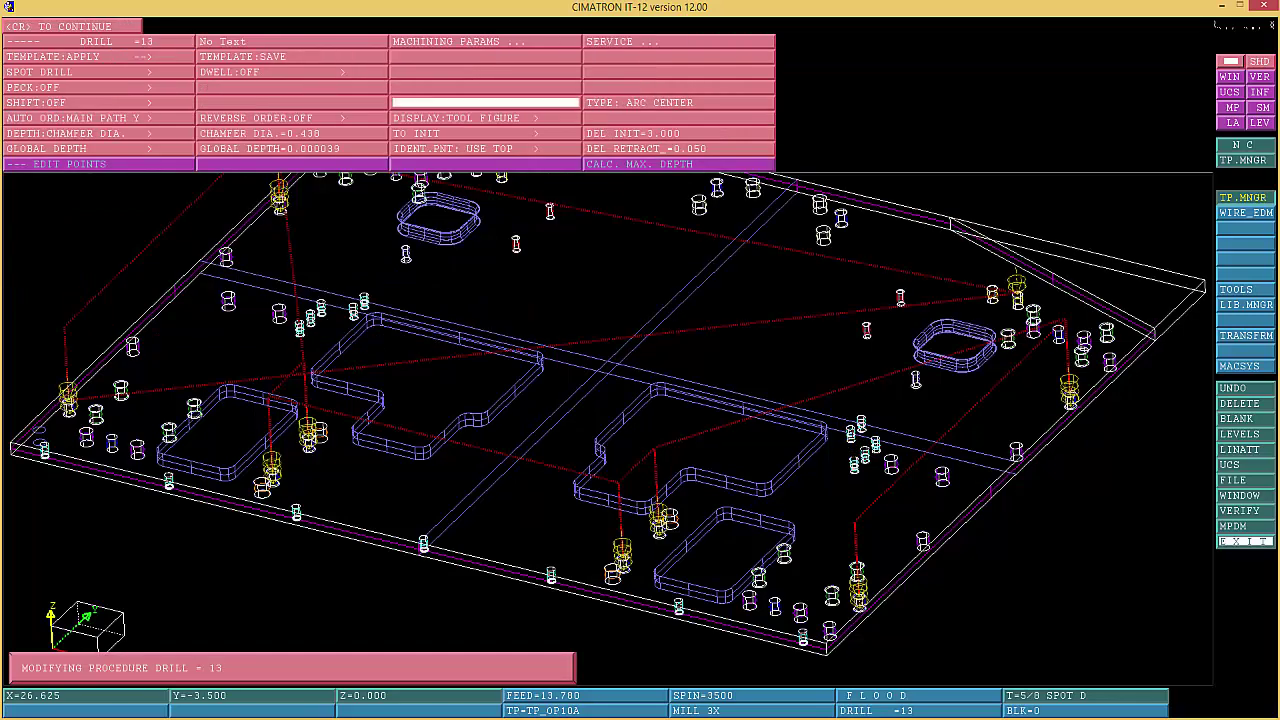
pyautogui.click(75, 72)
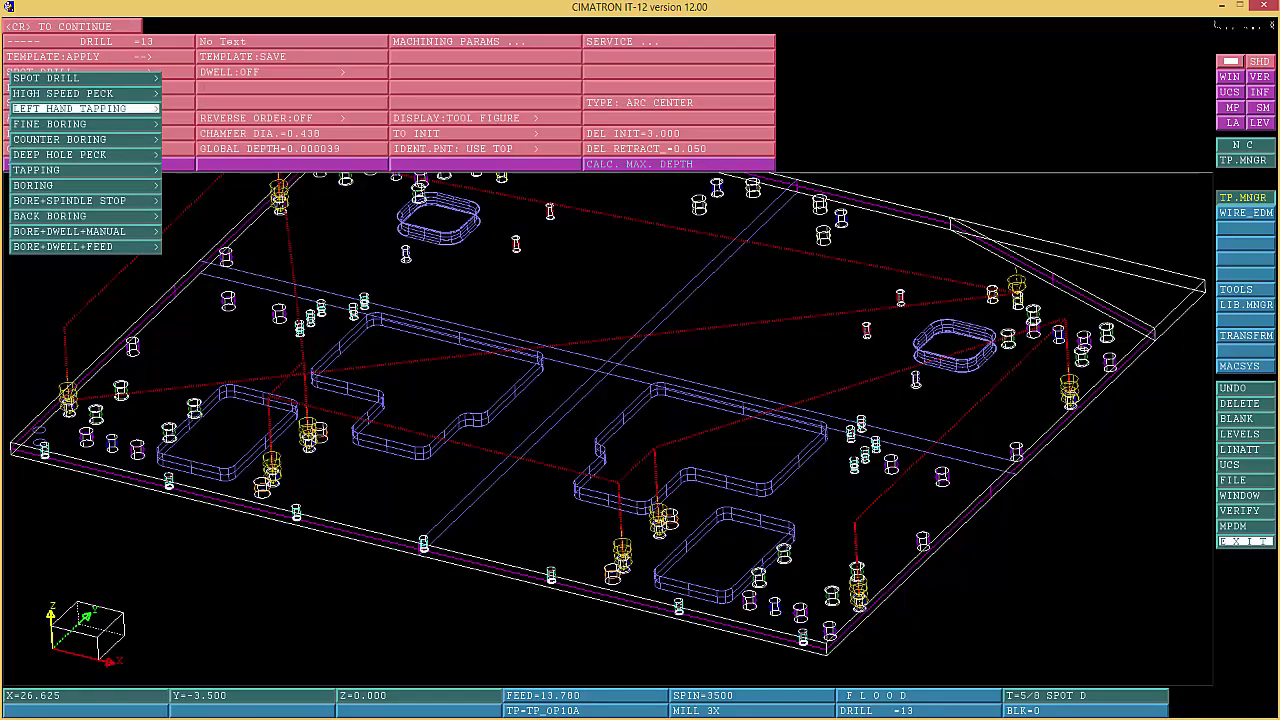
pyautogui.click(60, 155)
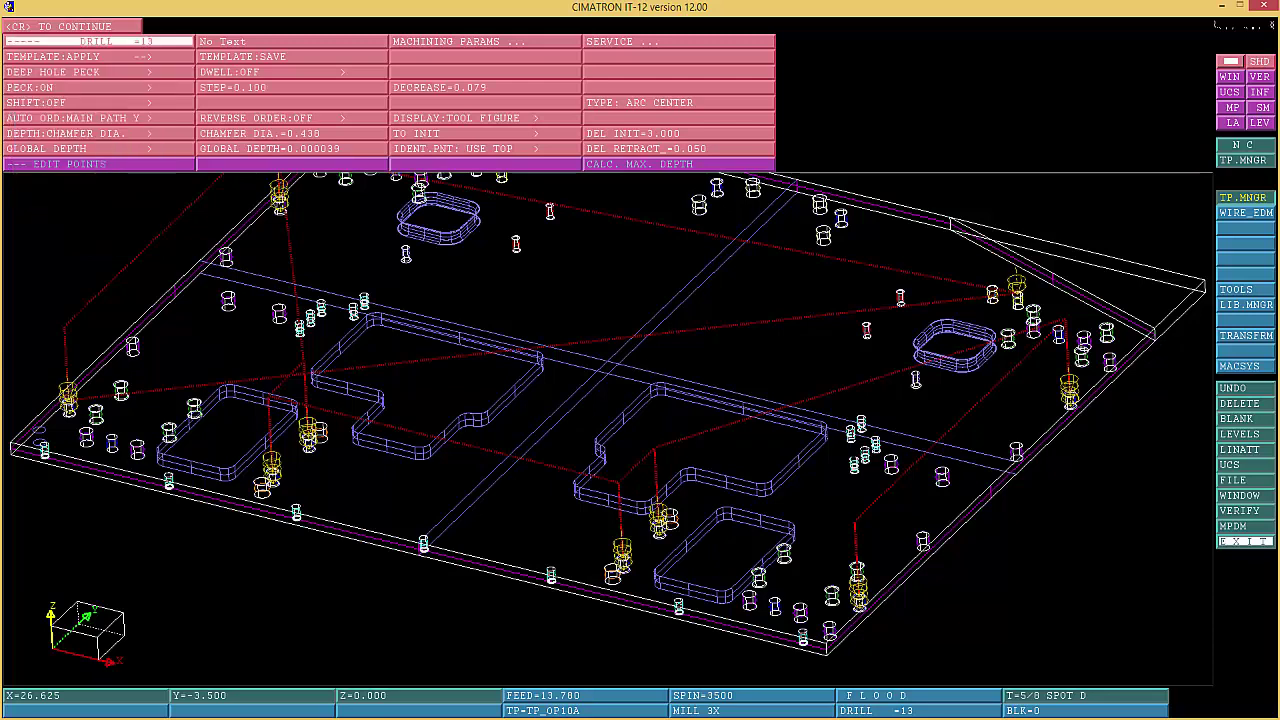
pyautogui.click(485, 41)
pyautogui.click(98, 41)
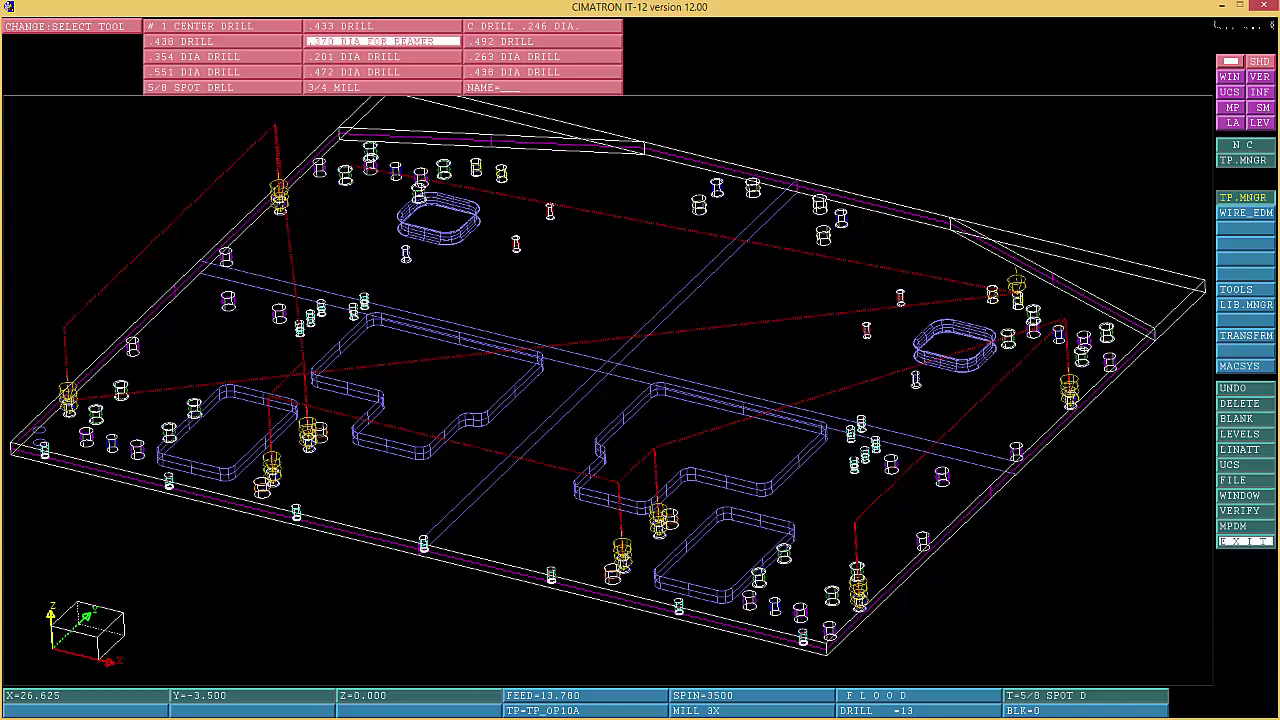
pyautogui.click(383, 41)
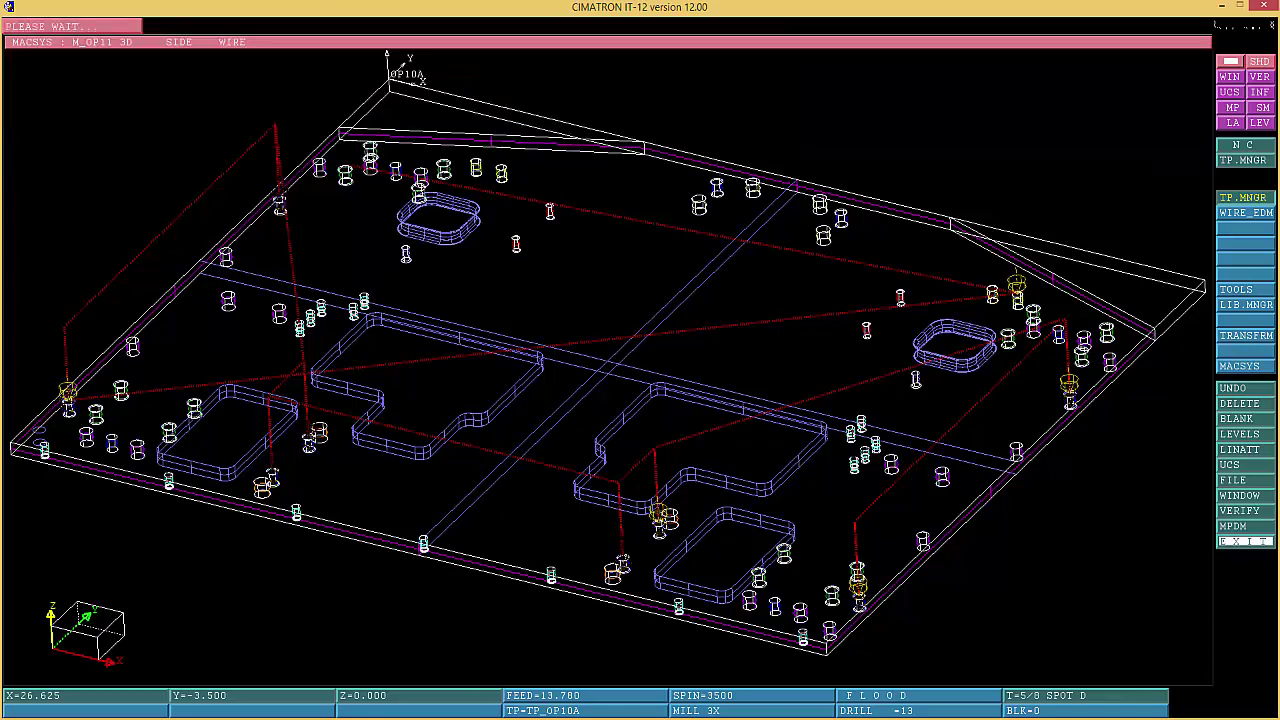
pyautogui.click(589, 41)
# Inspect the blue corner hole up close and recheck its inner top arc's data as a diameter
pyautogui.middleClick(1160, 548)
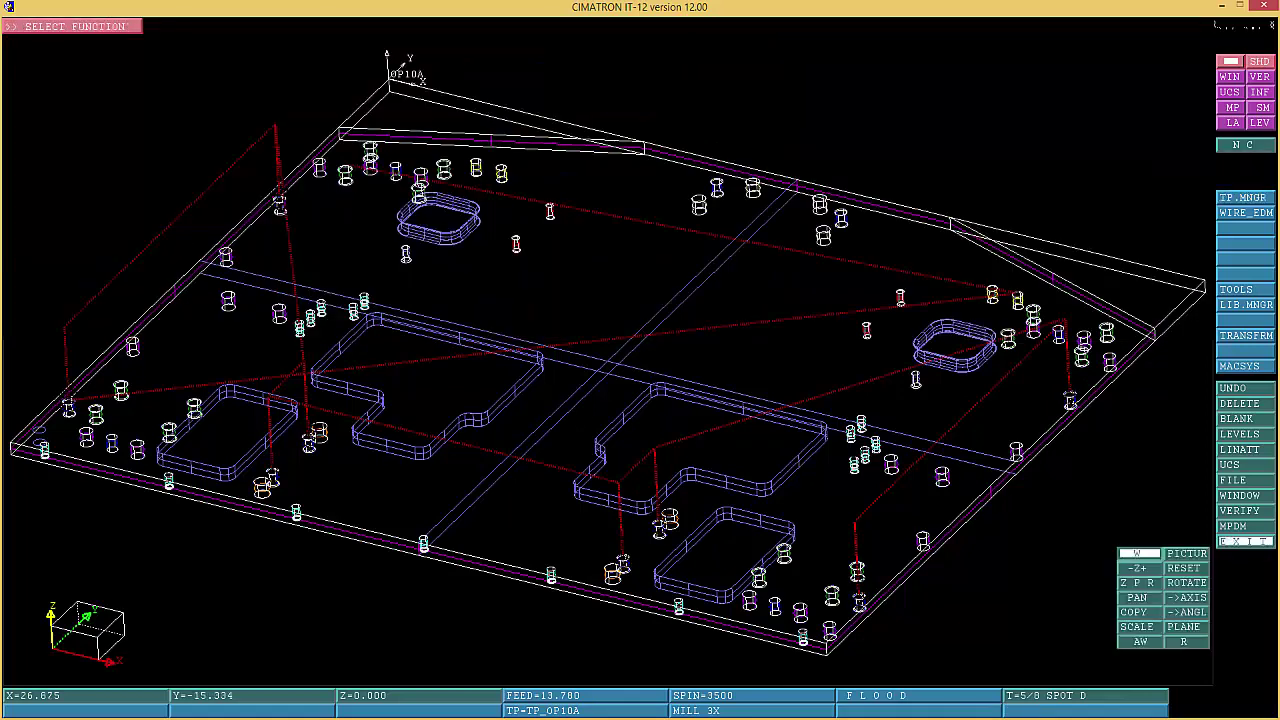
pyautogui.click(1160, 600)
pyautogui.click(65, 421)
pyautogui.click(86, 375)
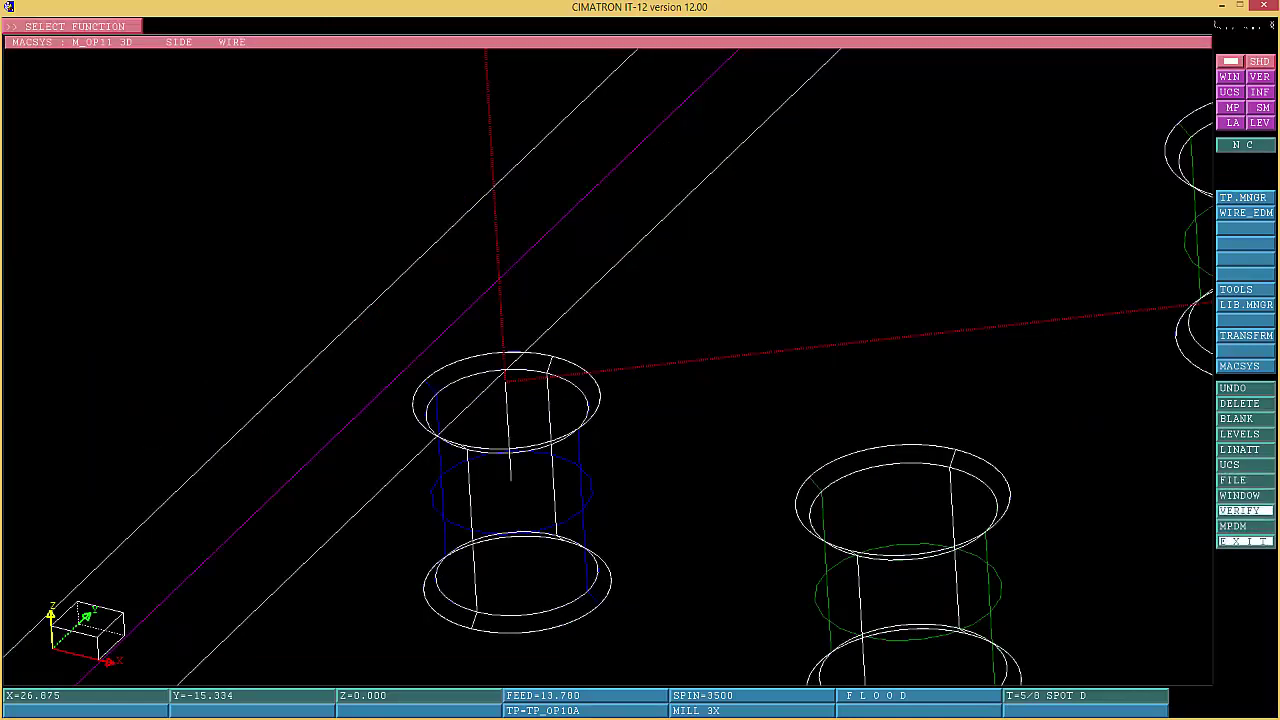
pyautogui.click(1240, 510)
pyautogui.click(186, 132)
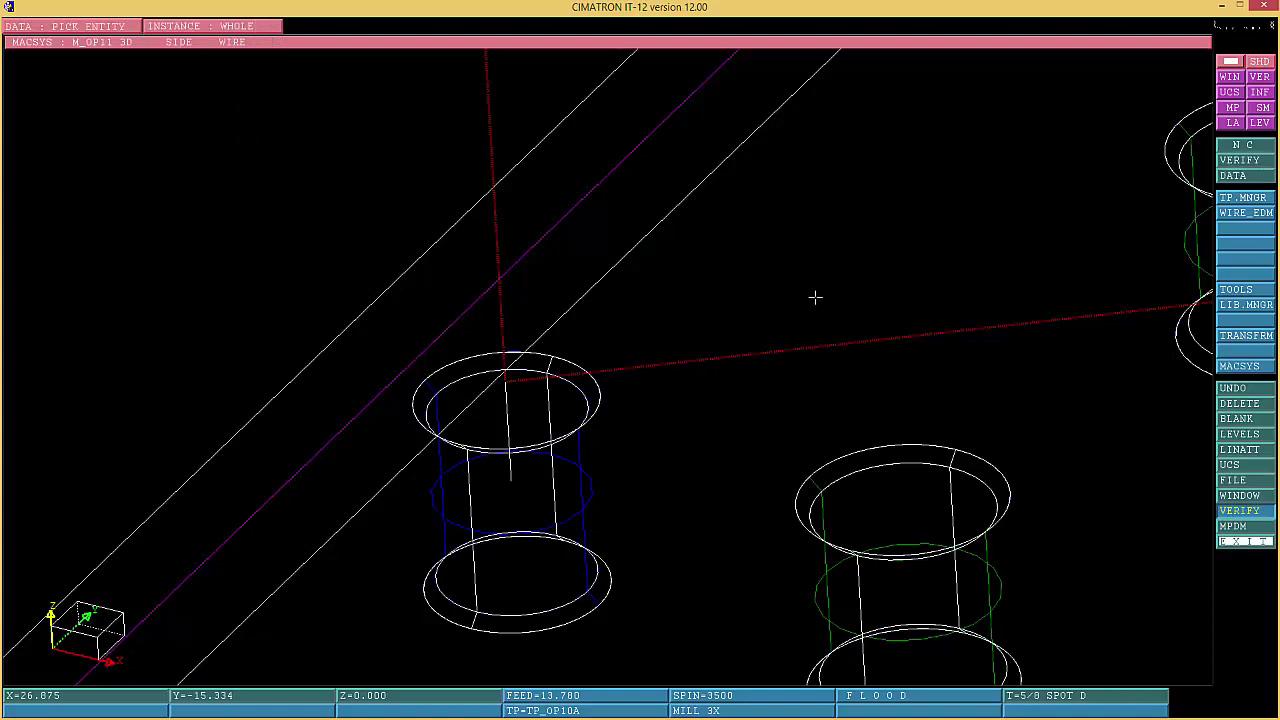
pyautogui.click(475, 377)
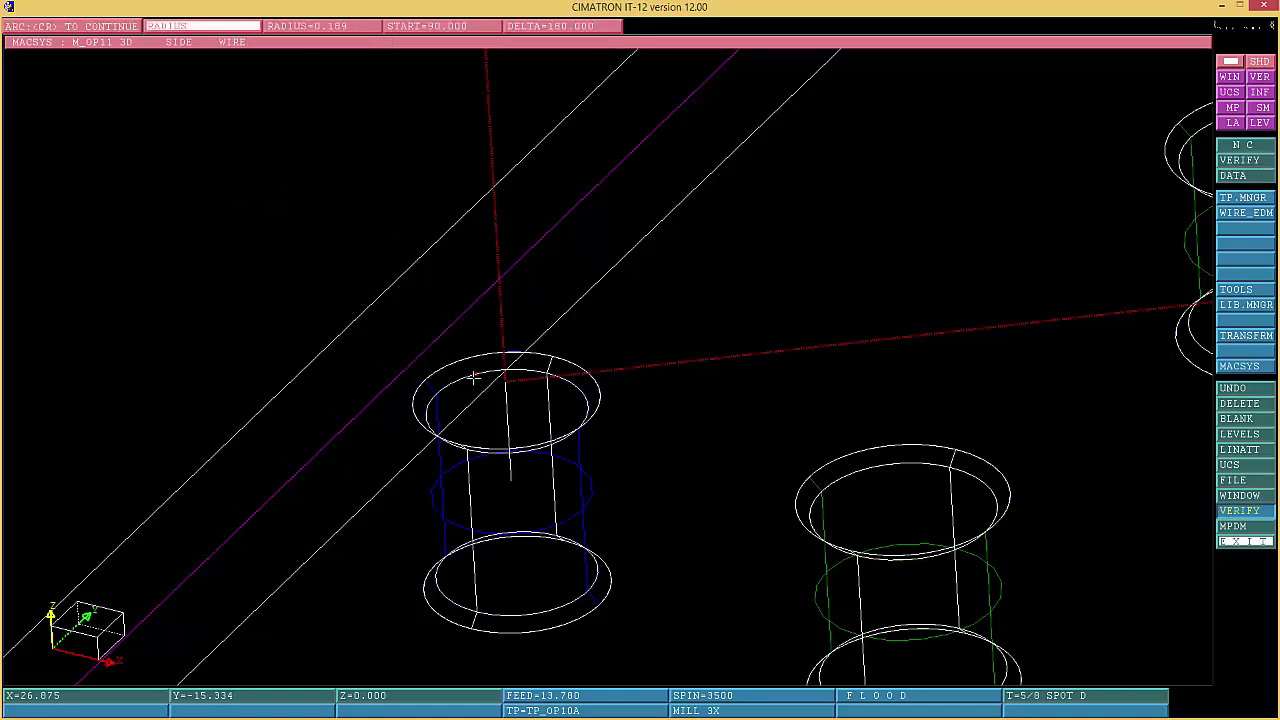
pyautogui.click(203, 26)
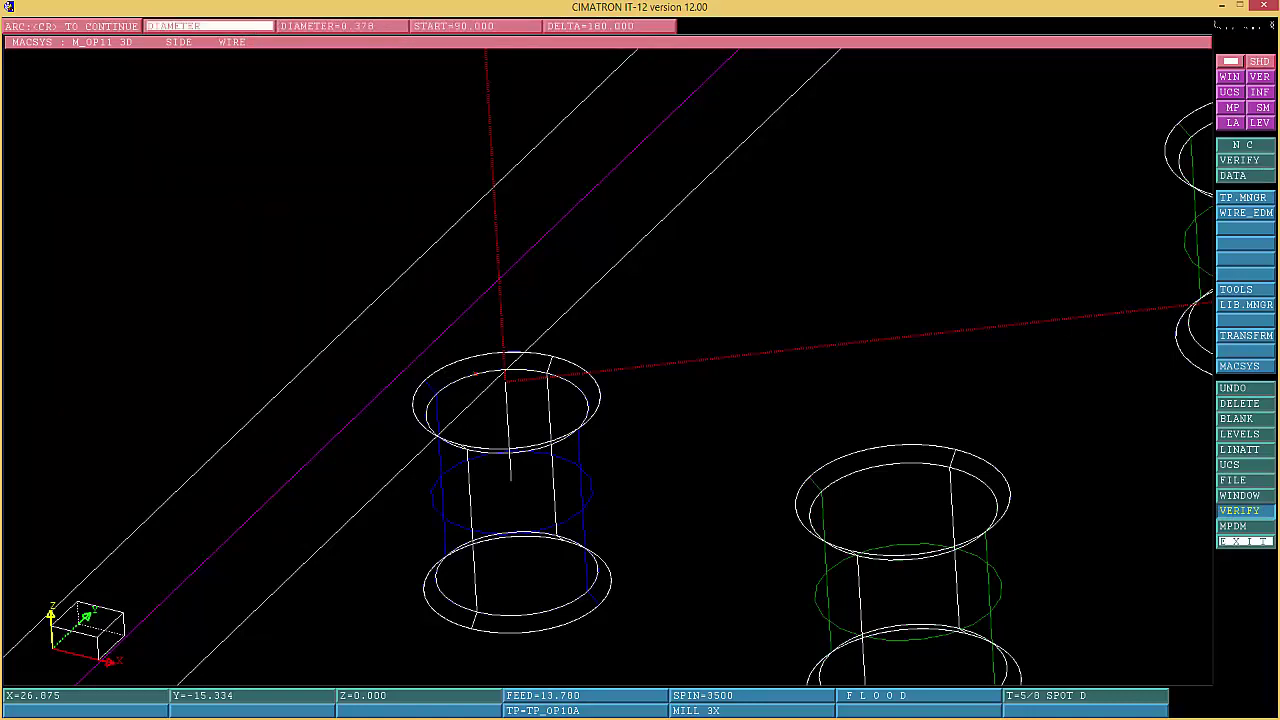
pyautogui.press('Return')
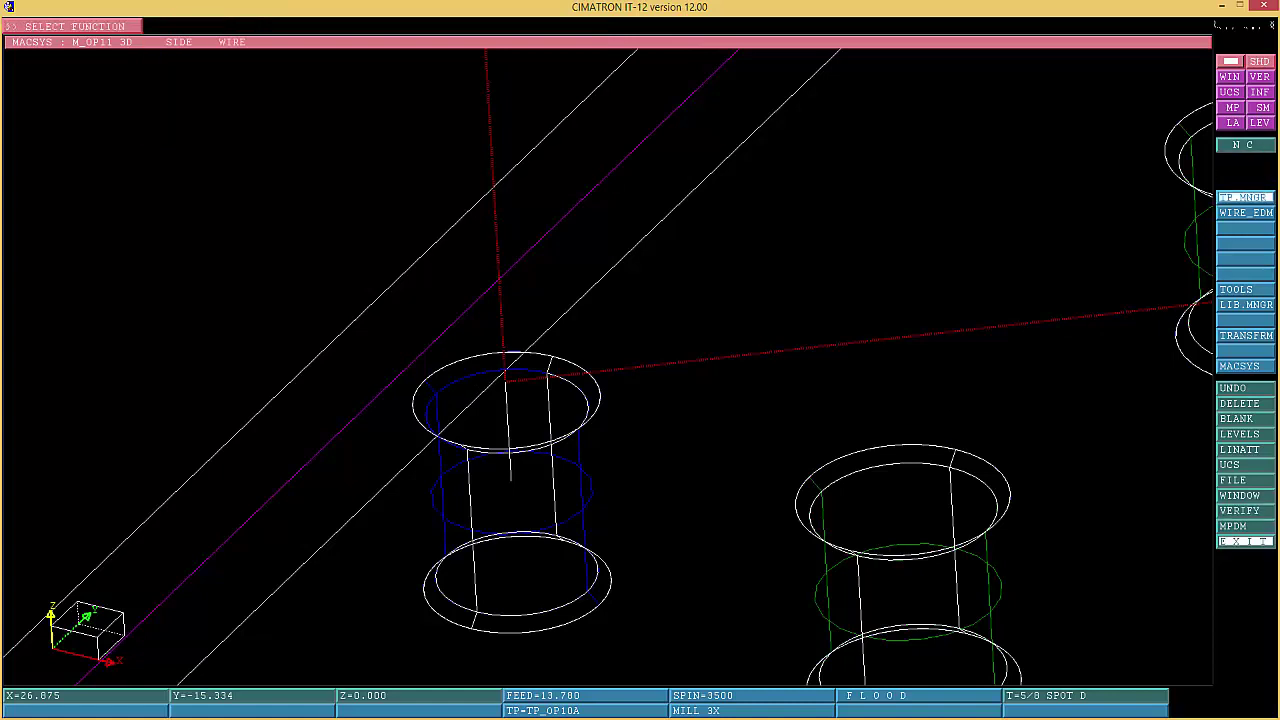
# Modify Drill 13's machining parameters to use the .370 DIA FOR REAMER tool with a feed of 9.1
pyautogui.click(1245, 197)
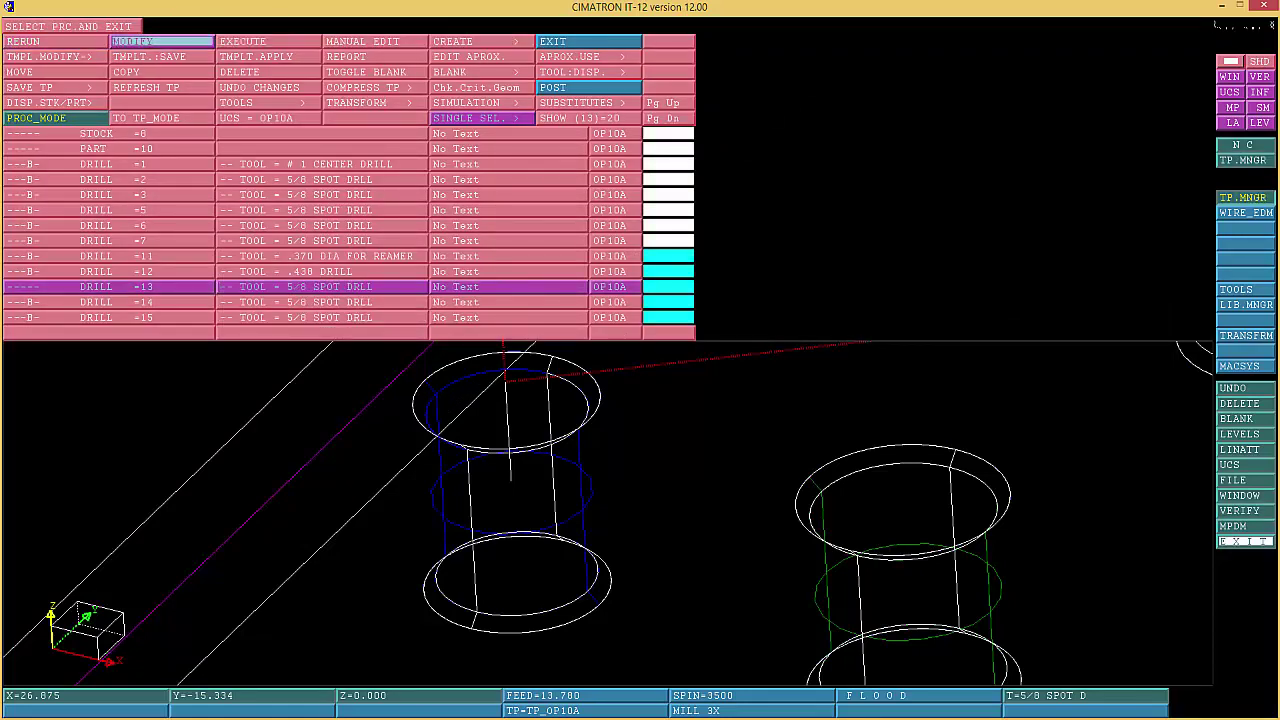
pyautogui.click(160, 41)
pyautogui.click(485, 41)
pyautogui.click(90, 43)
pyautogui.click(90, 77)
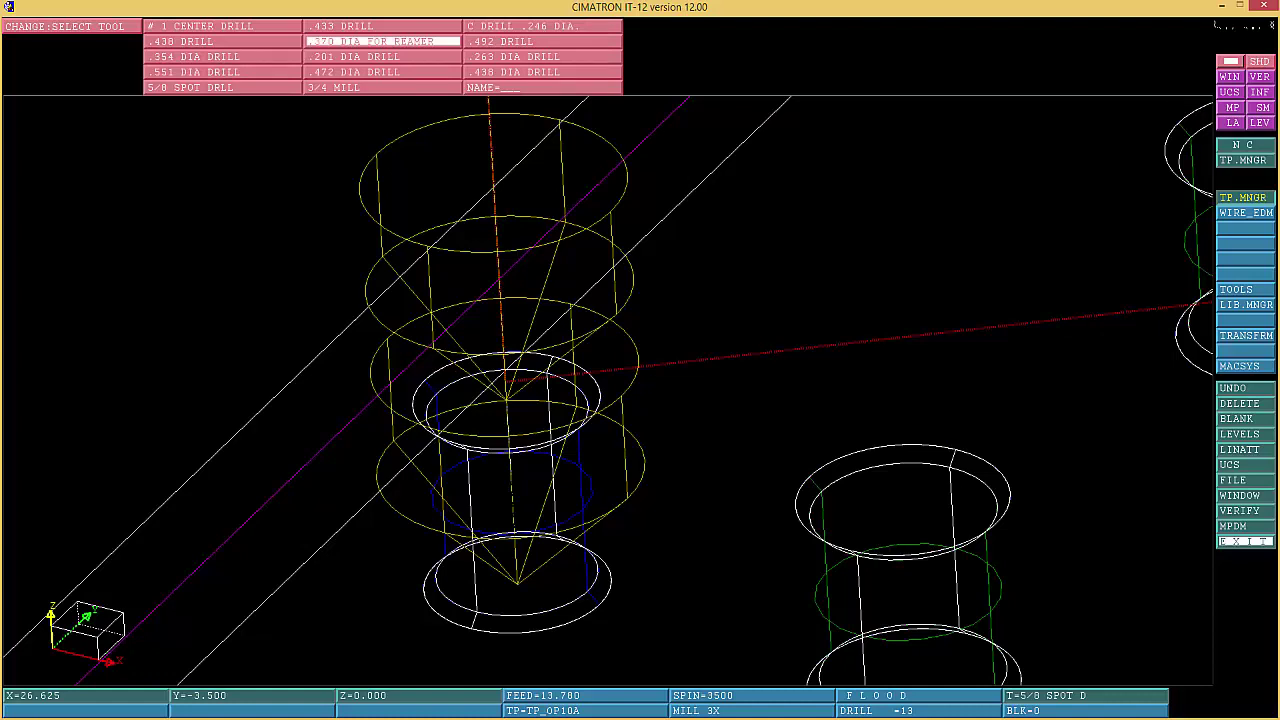
pyautogui.click(383, 41)
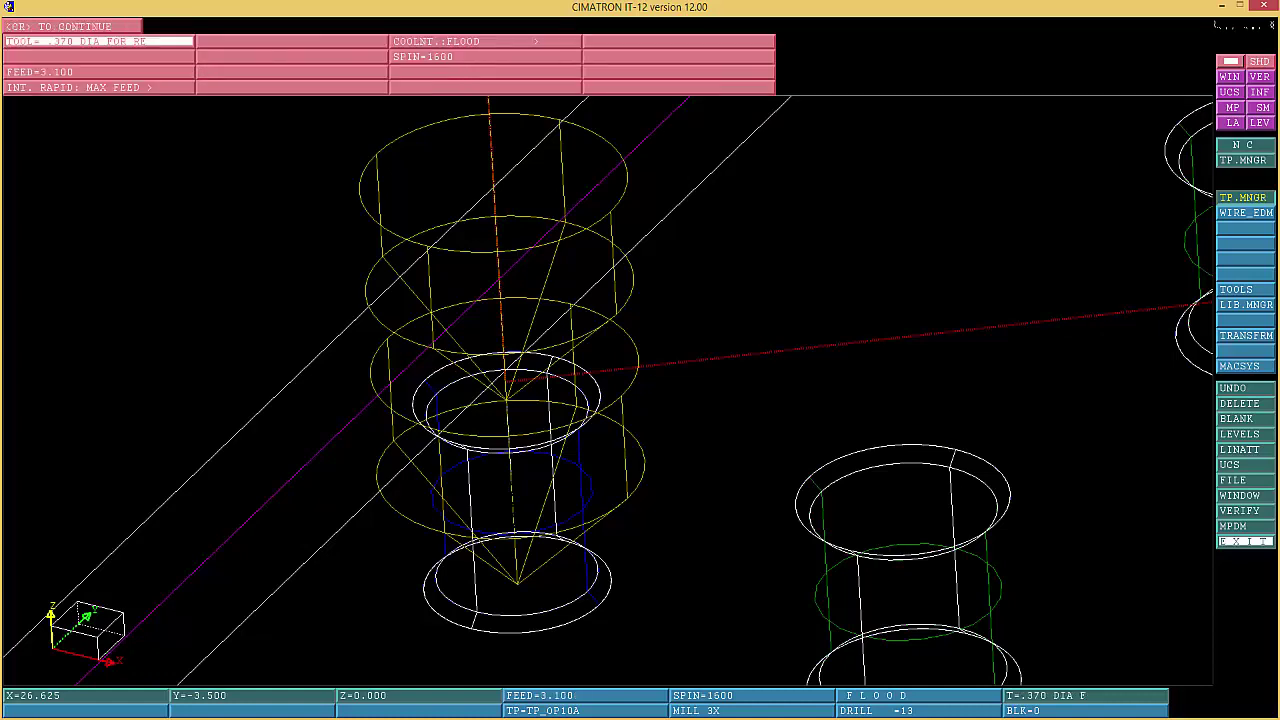
pyautogui.click(98, 72)
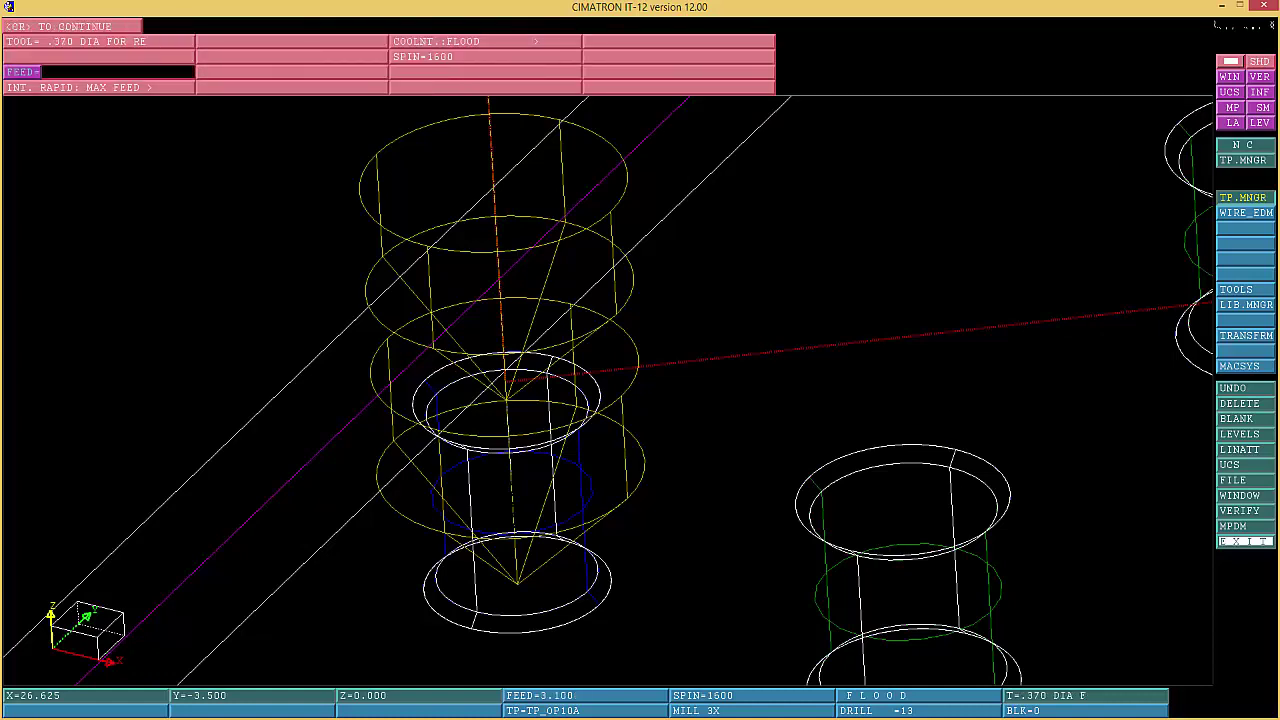
pyautogui.write('9.1')
pyautogui.press('Return')
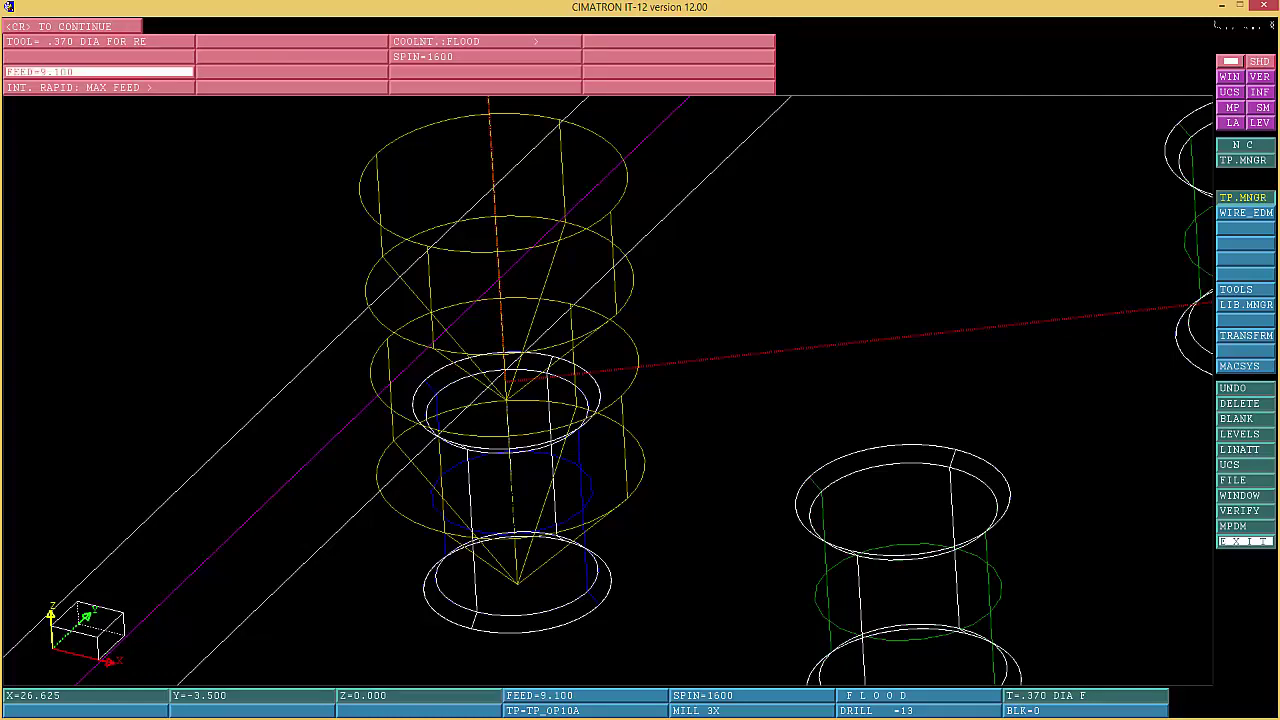
pyautogui.press('Return')
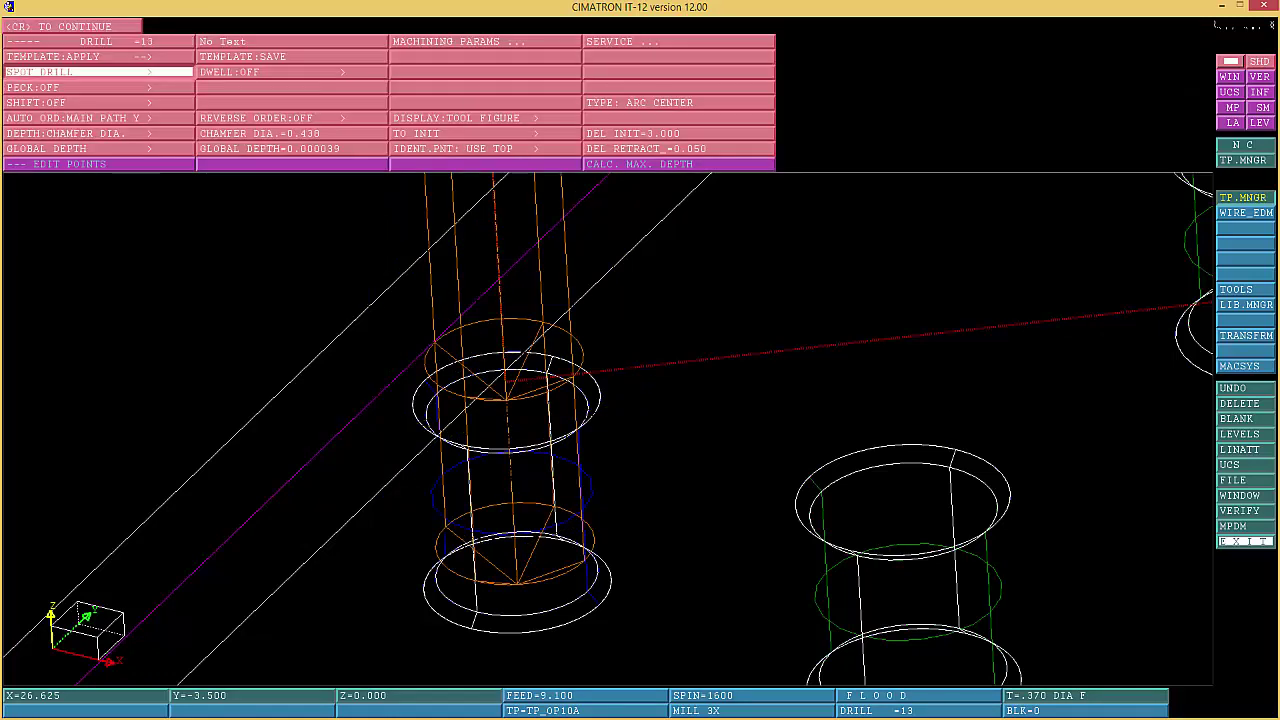
# Switch Drill 13 to a Deep Hole Peck cycle with tool tip depth and a global depth of 0.75
pyautogui.click(98, 72)
pyautogui.click(90, 154)
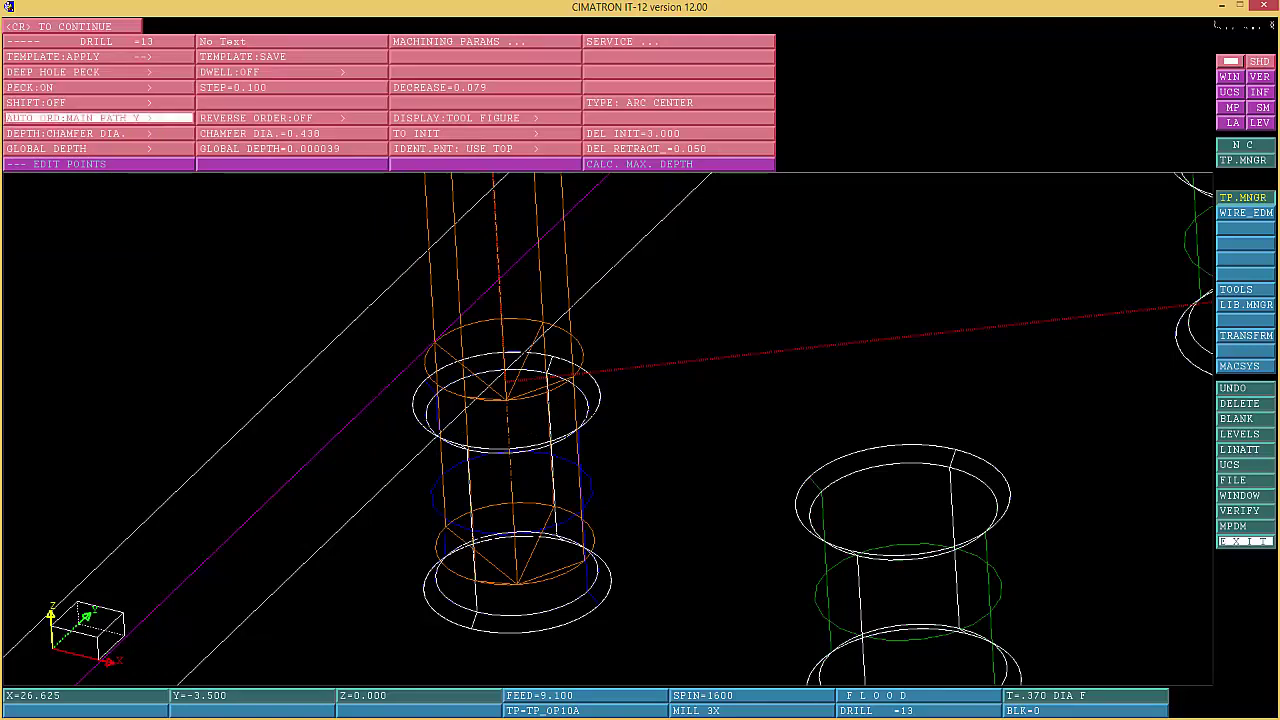
pyautogui.click(75, 133)
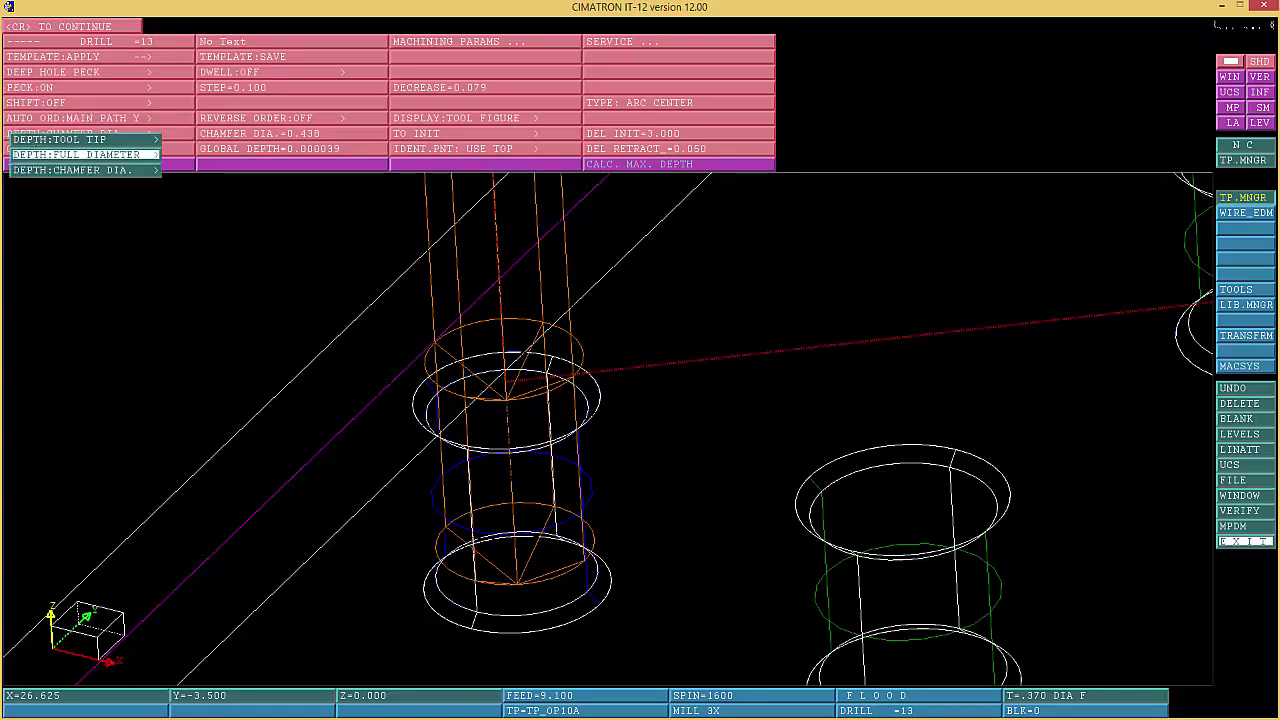
pyautogui.click(75, 139)
pyautogui.click(290, 148)
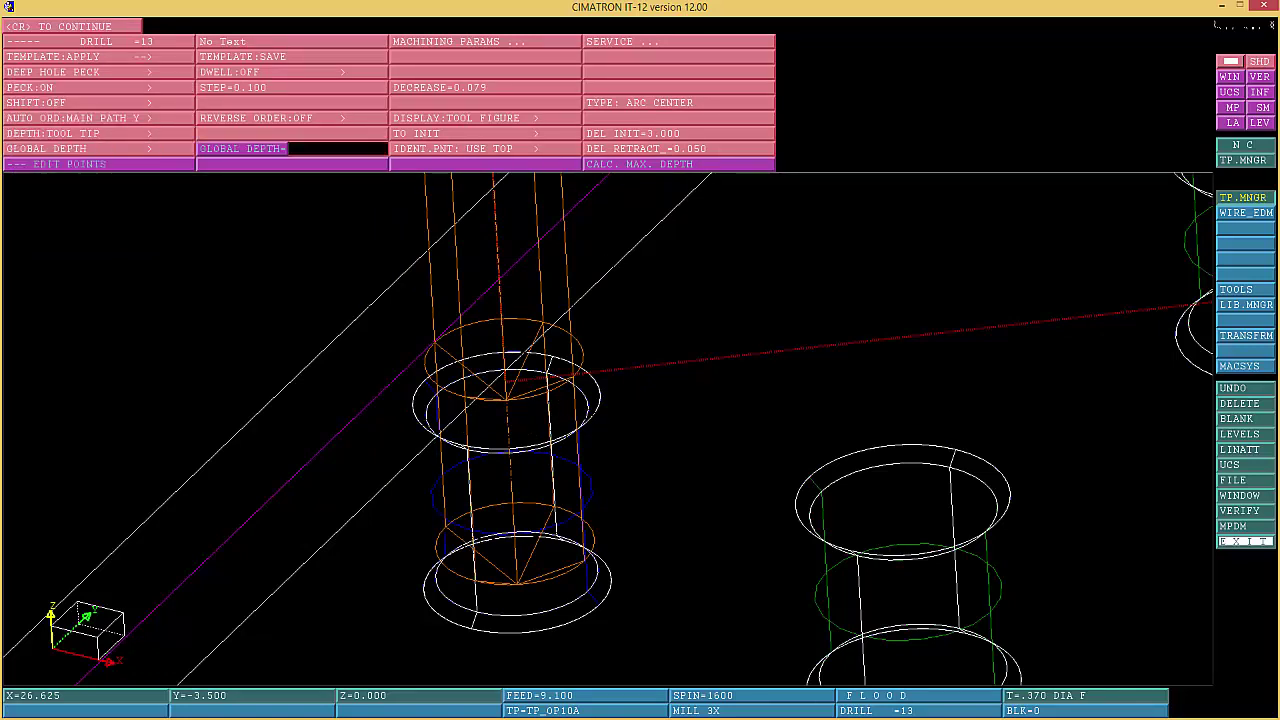
pyautogui.write('.75')
pyautogui.press('Return')
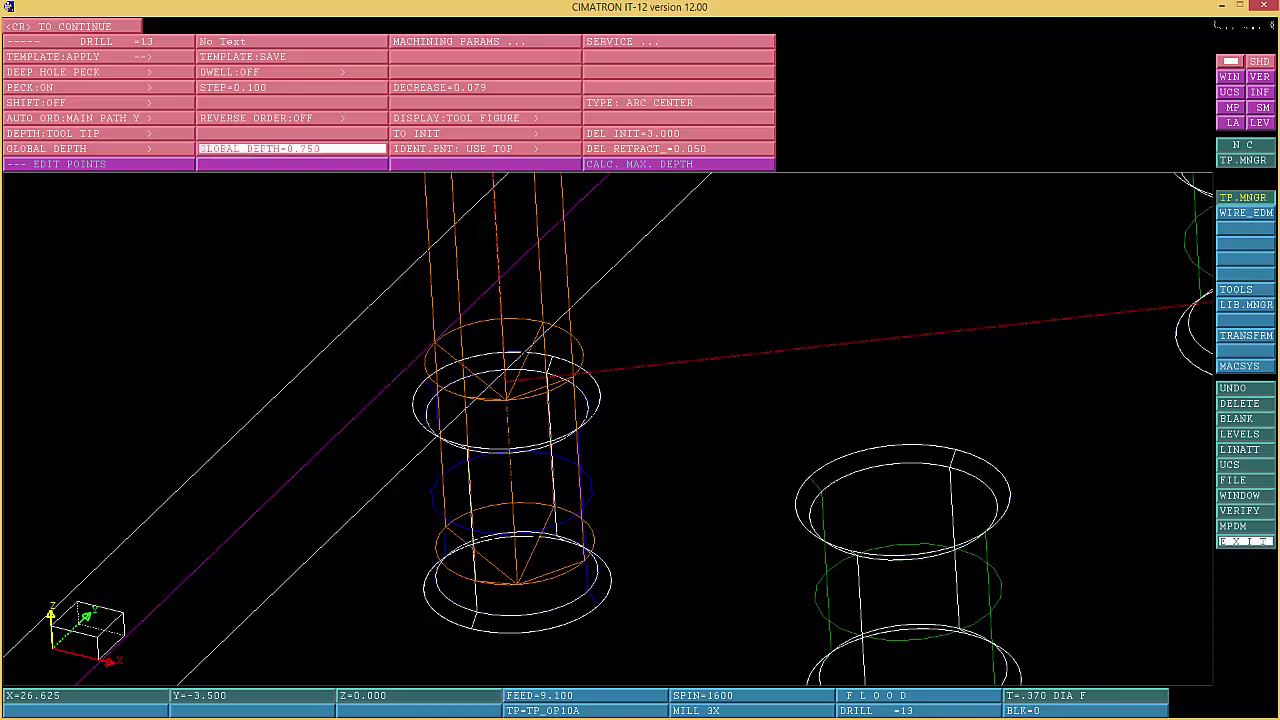
pyautogui.press('Return')
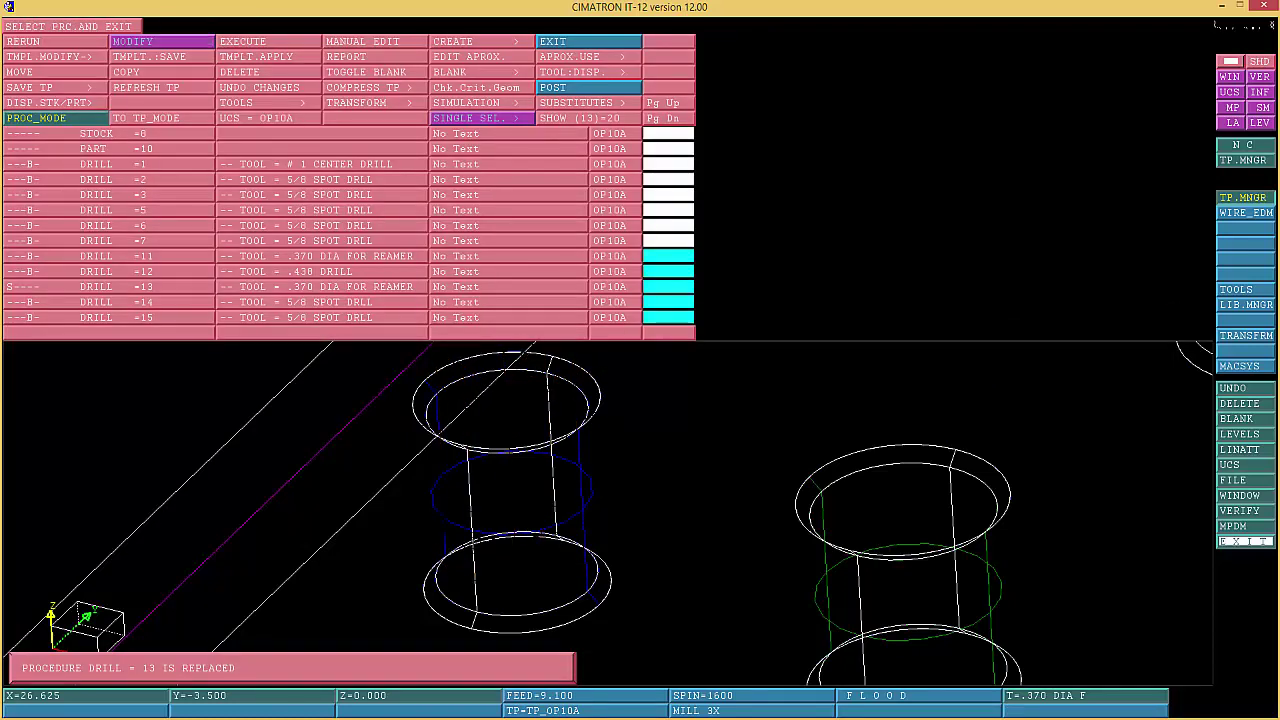
# Execute the modified Drill 13 procedure to calculate its toolpath
pyautogui.click(322, 287)
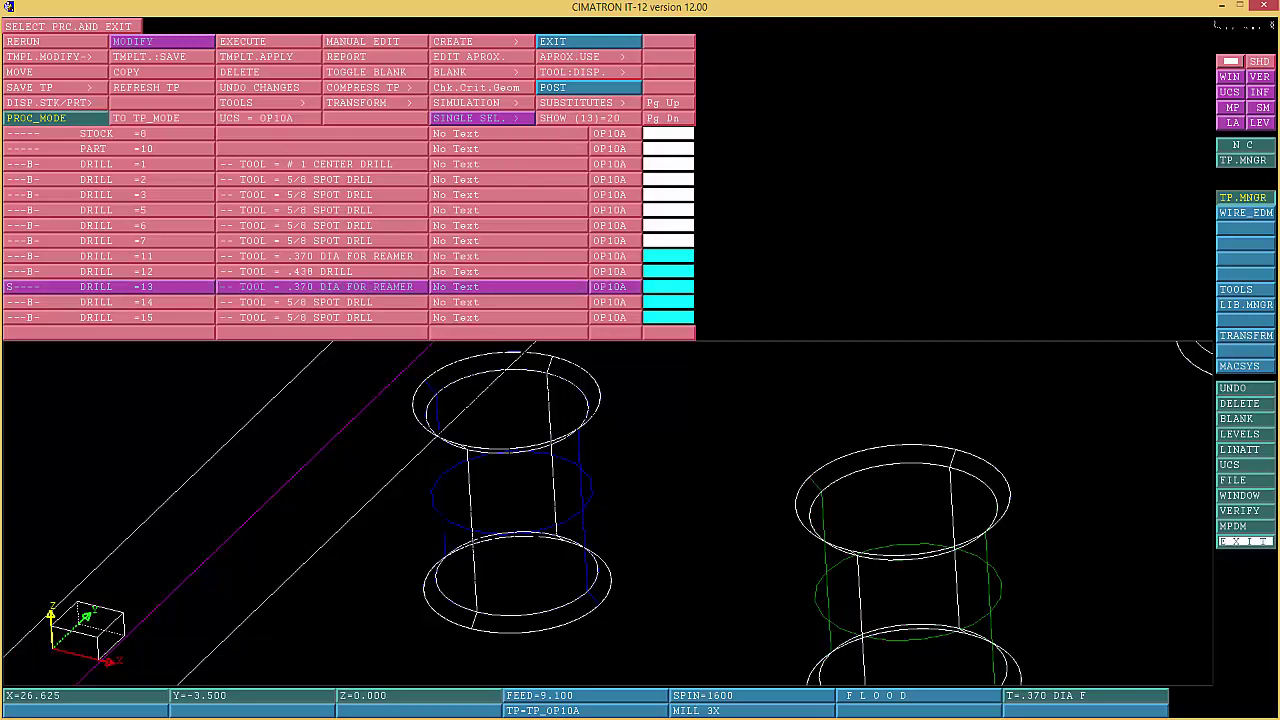
pyautogui.click(269, 42)
pyautogui.middleClick(269, 42)
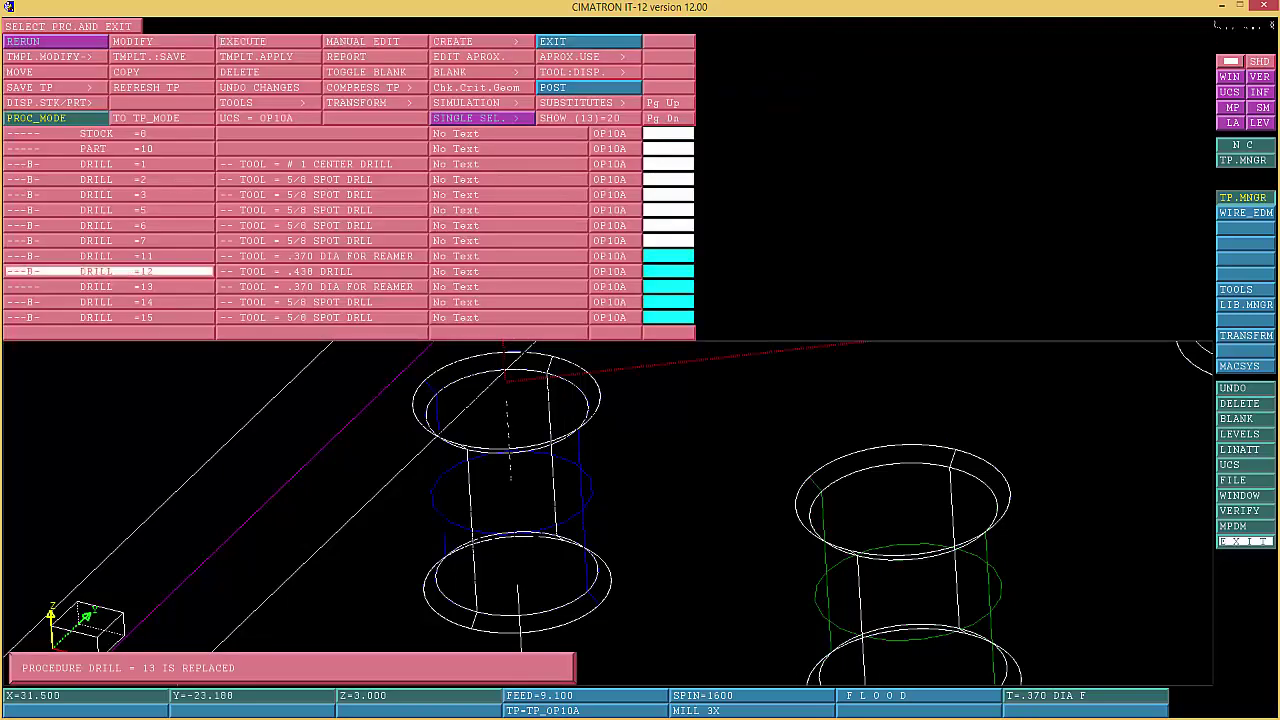
pyautogui.click(122, 287)
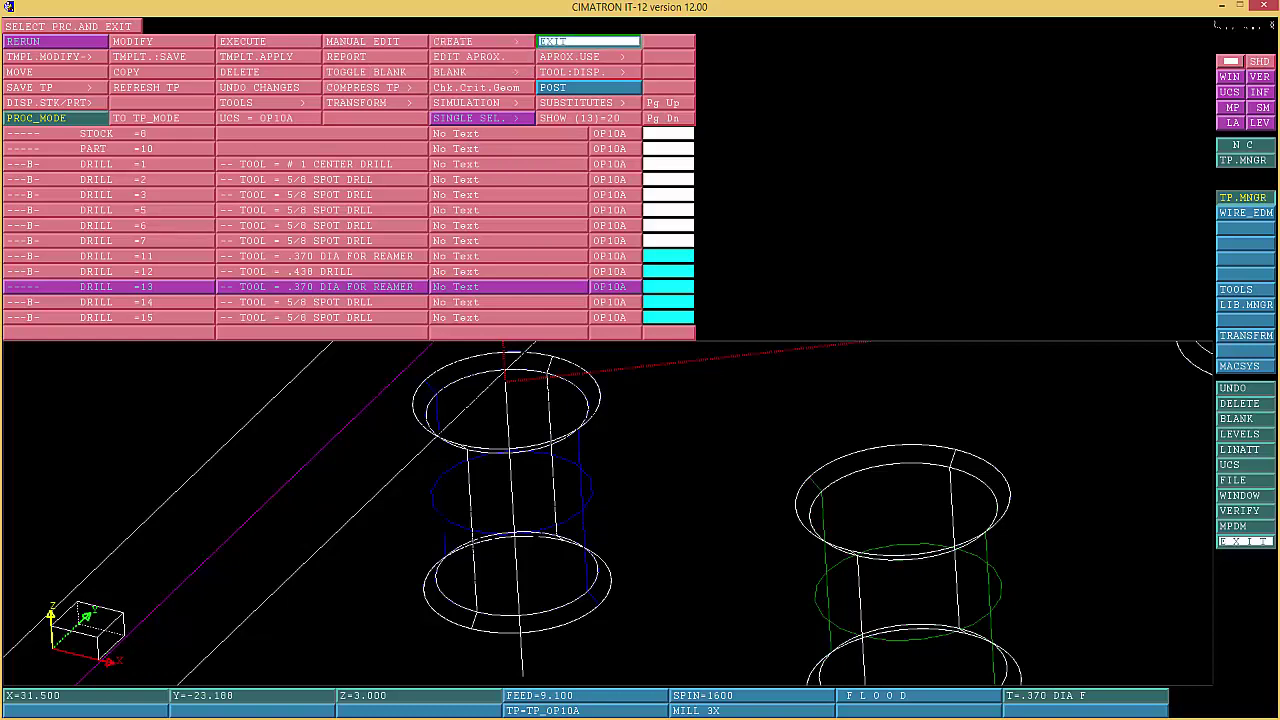
# Leave the toolpath manager and examine Drill 13's toolpath around the holes in the plate's left corner
pyautogui.click(588, 41)
pyautogui.rightClick(1245, 259)
pyautogui.click(1138, 356)
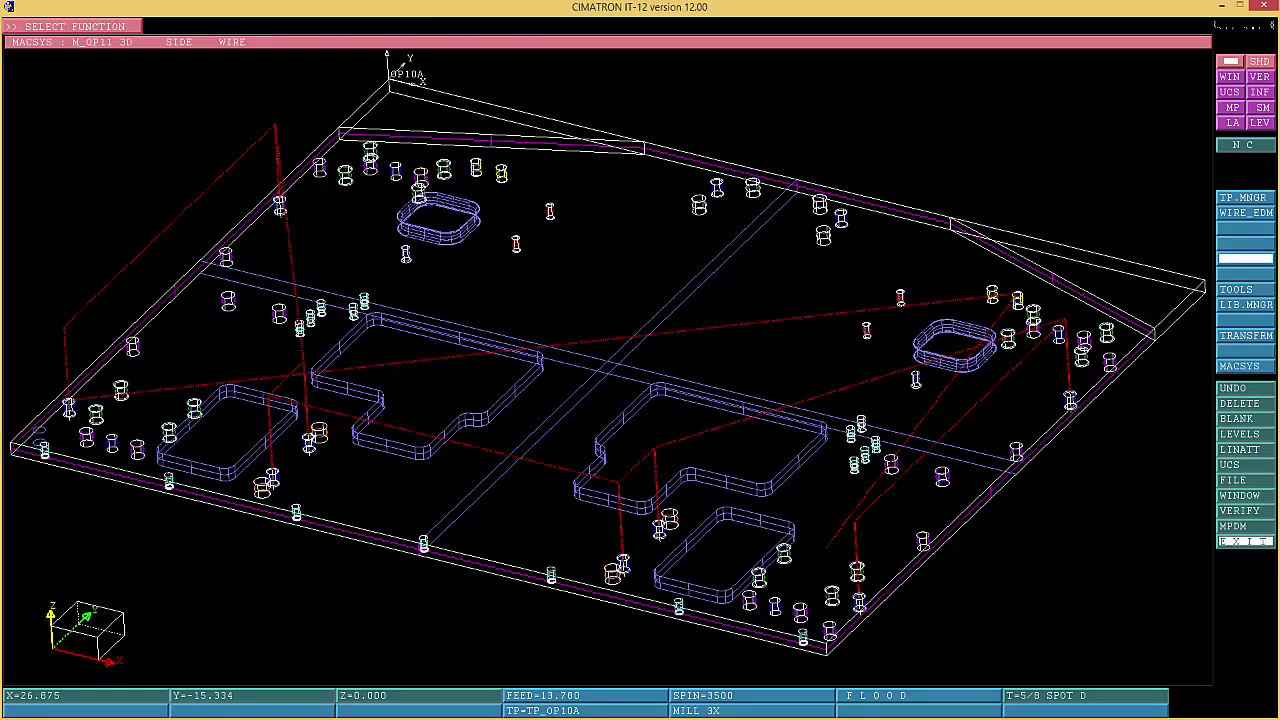
pyautogui.rightClick(1245, 259)
pyautogui.click(1139, 267)
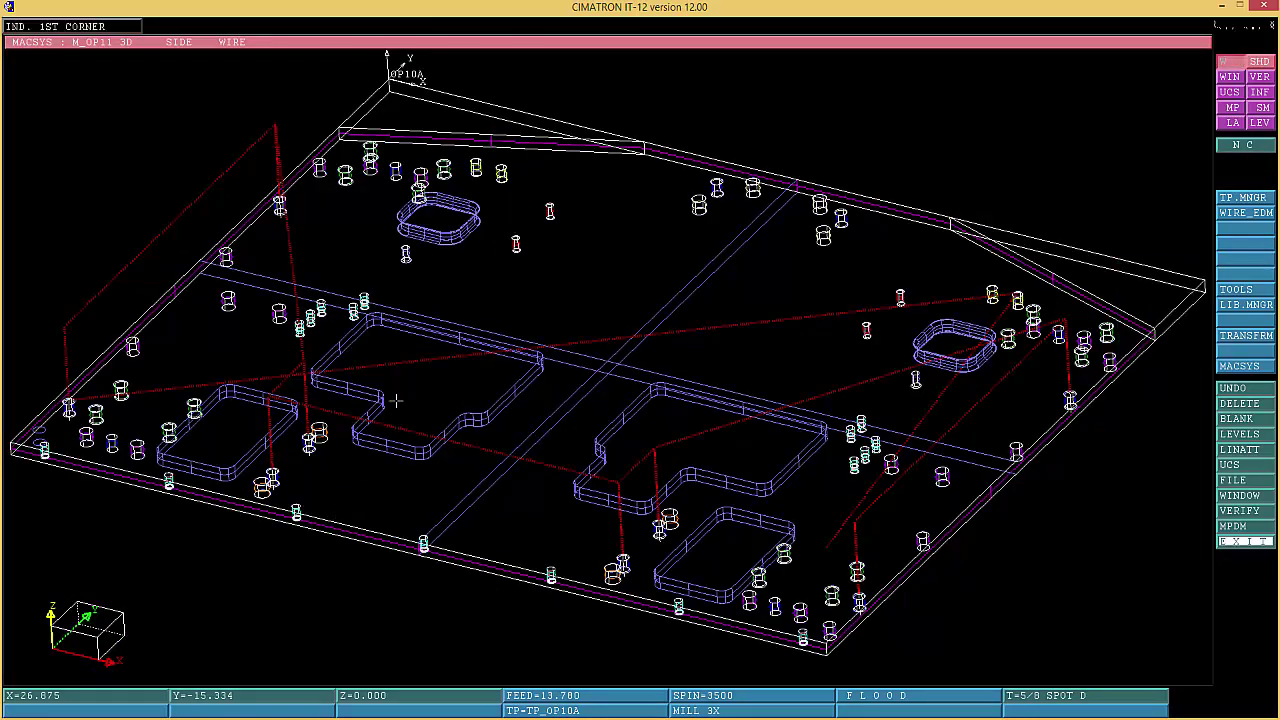
pyautogui.rightClick(485, 373)
pyautogui.click(492, 379)
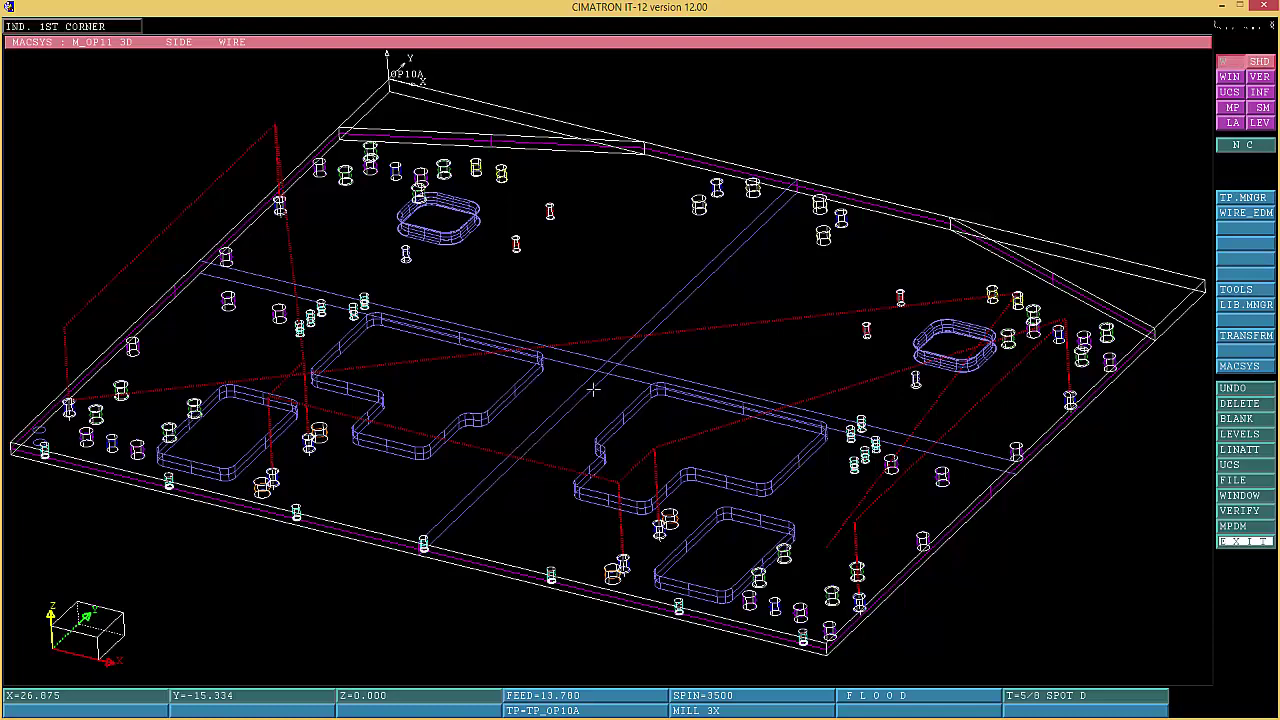
pyautogui.click(15, 508)
pyautogui.click(347, 335)
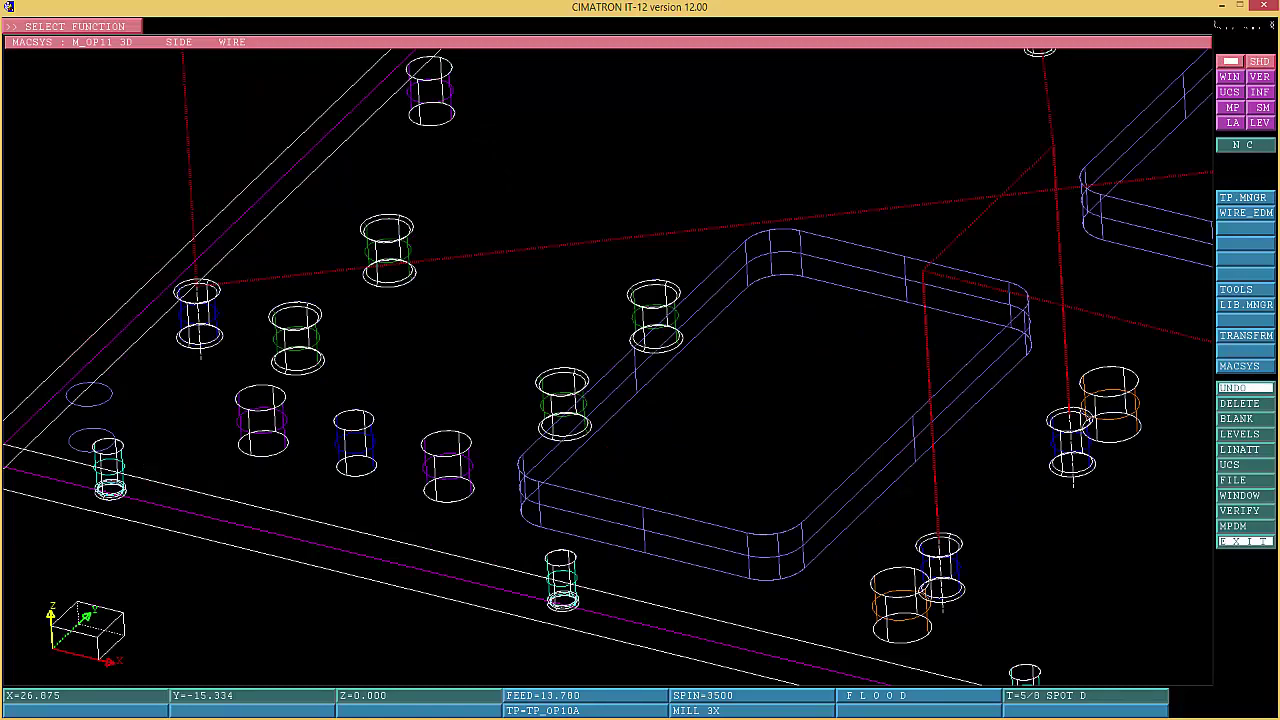
# Open Drill 13 for modification and review its peck cycle and depth settings
pyautogui.click(1245, 197)
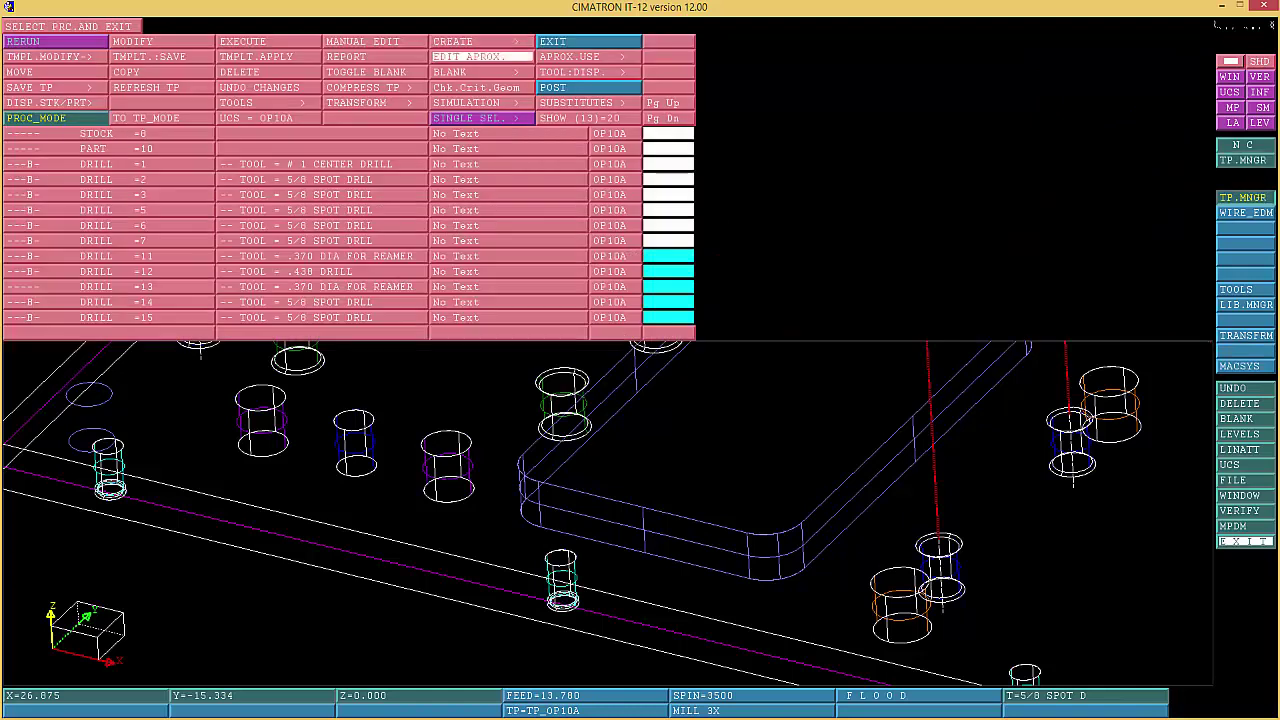
pyautogui.click(322, 287)
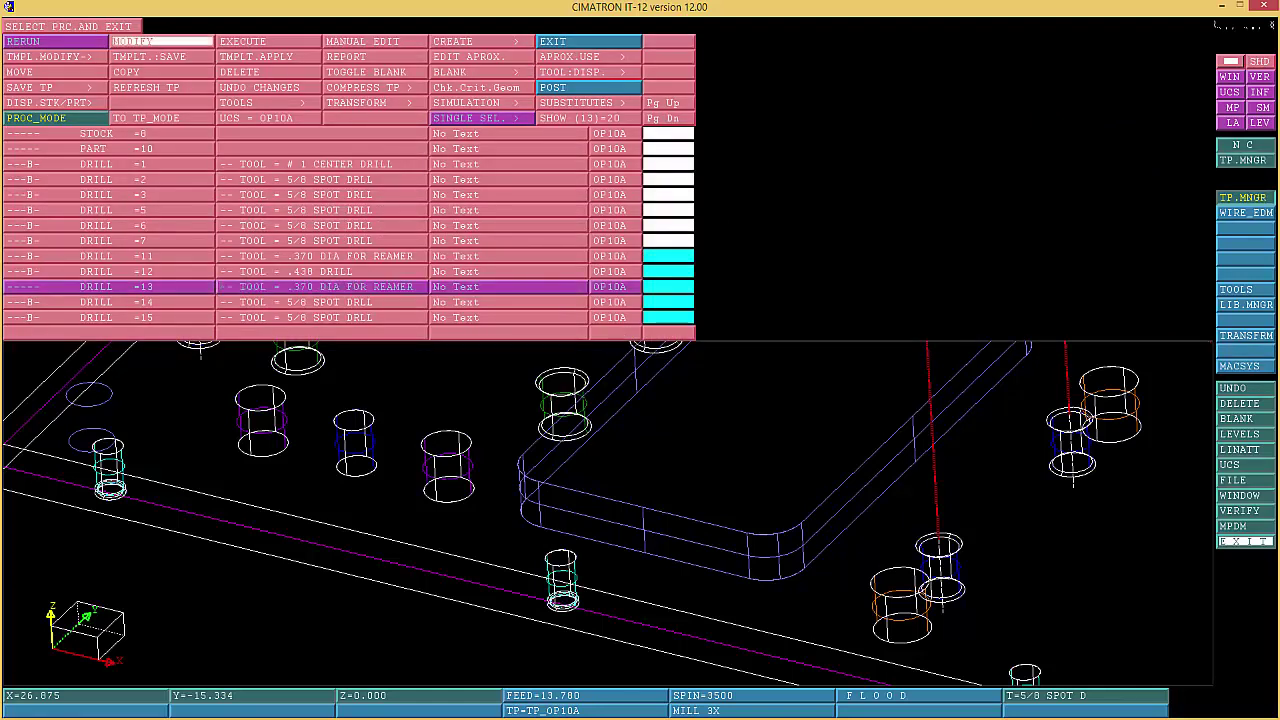
pyautogui.click(160, 42)
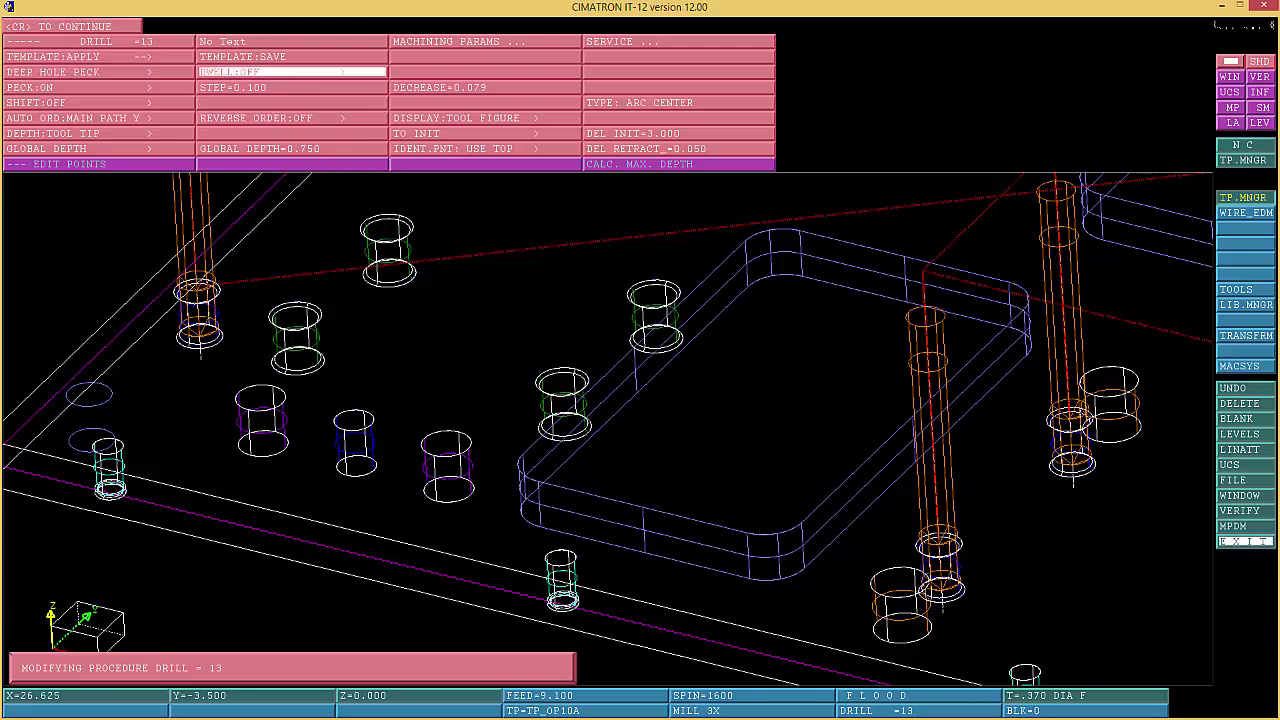
pyautogui.press('Return')
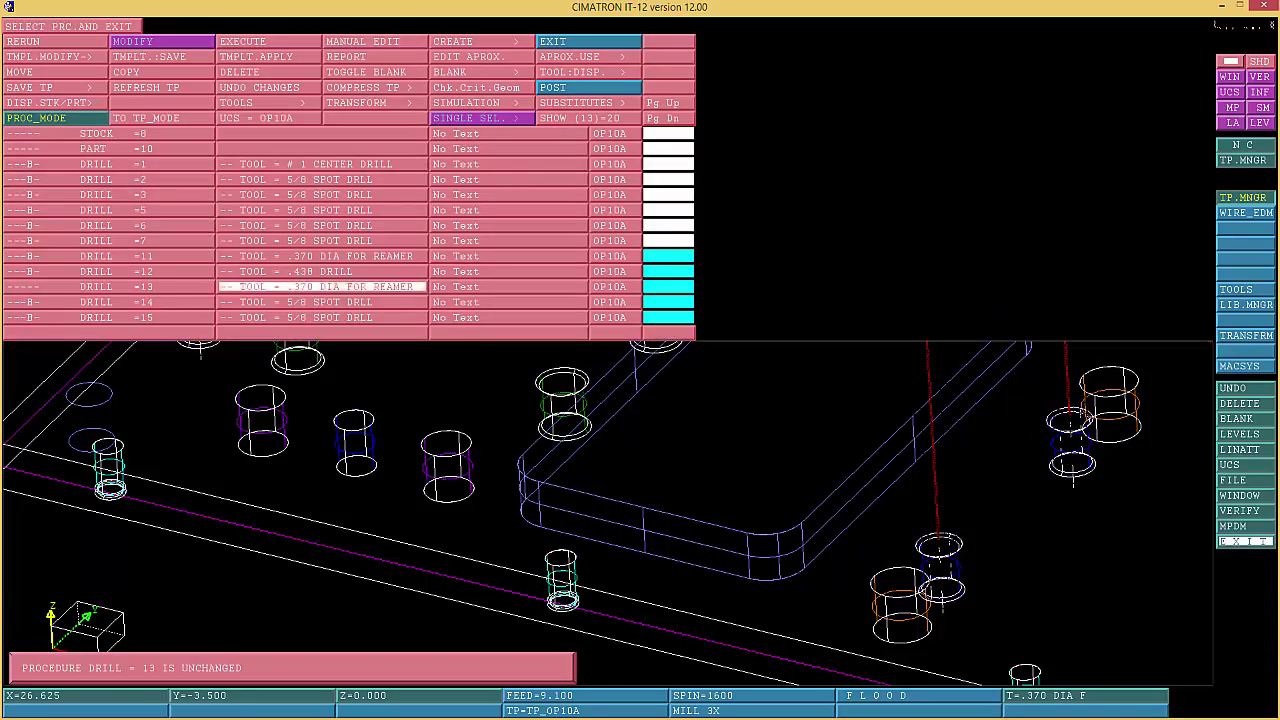
# Open Drill 13 and Drill 14 together for modification and review the parameters of each
pyautogui.click(322, 302)
pyautogui.click(322, 287)
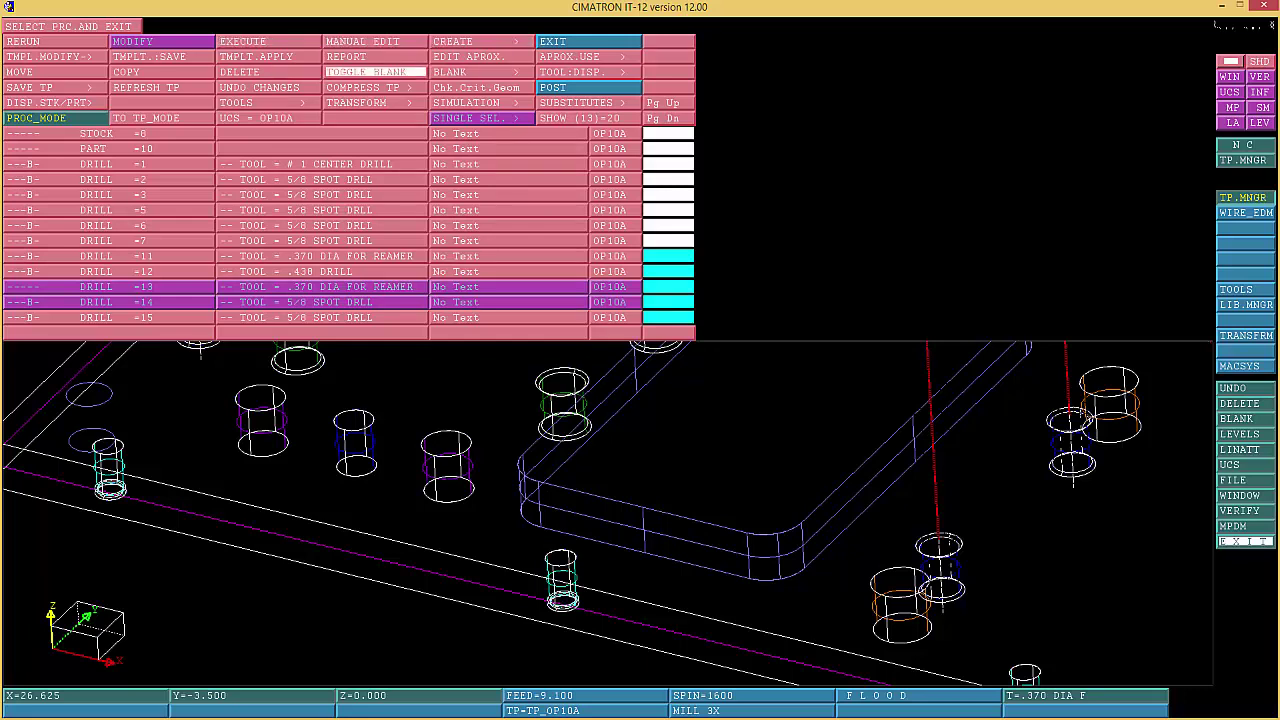
pyautogui.click(482, 73)
pyautogui.middleClick(482, 73)
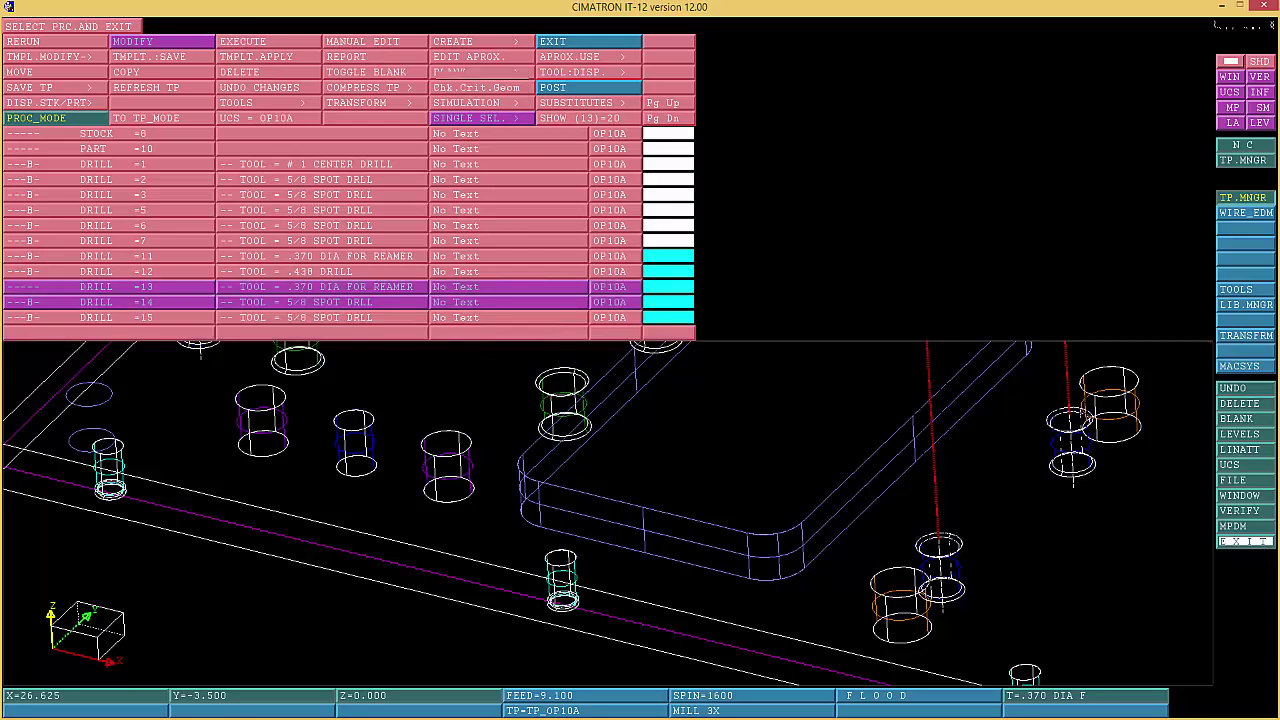
pyautogui.click(155, 42)
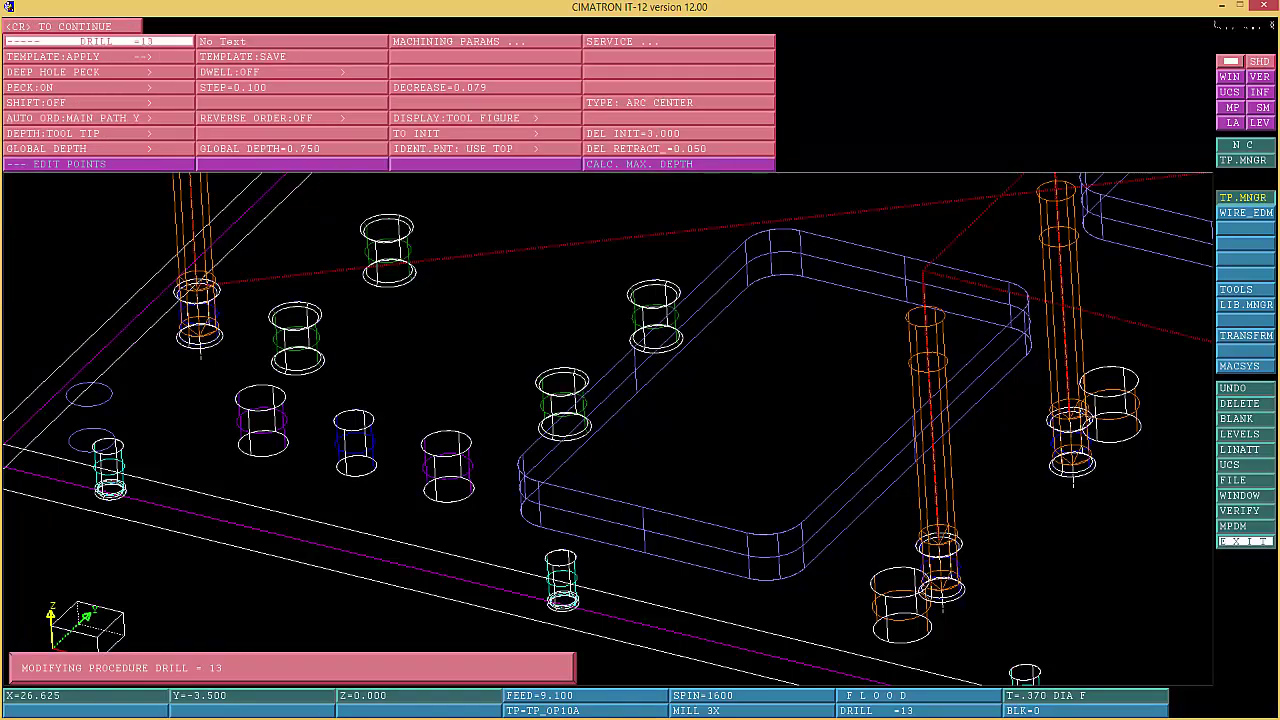
pyautogui.middleClick(155, 42)
pyautogui.click(162, 28)
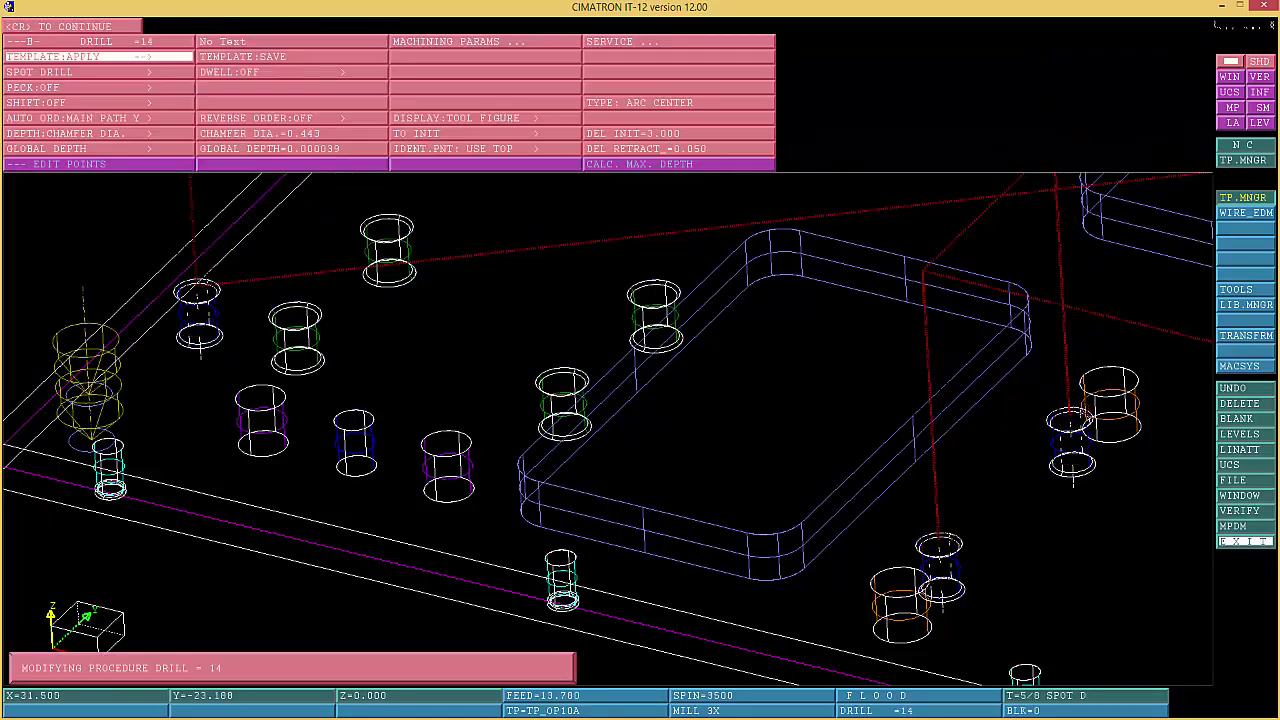
pyautogui.middleClick(97, 56)
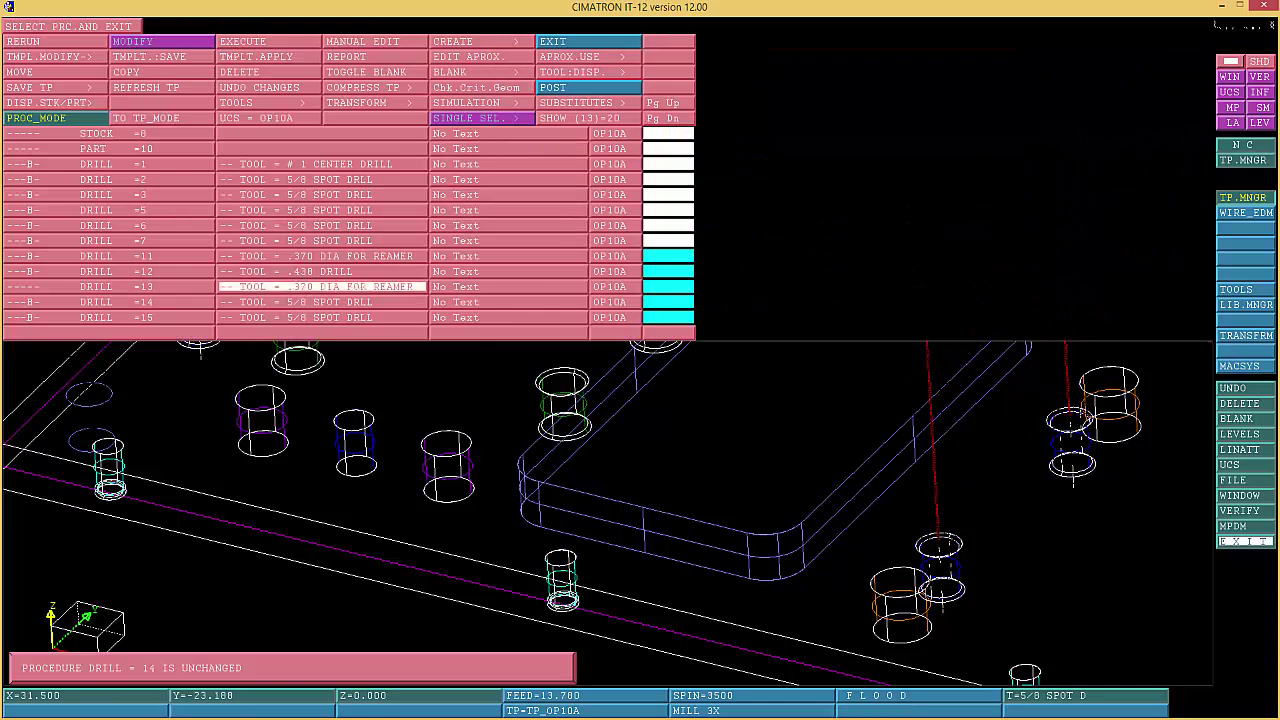
# Toggle the blanking of Drill 13 and Drill 14 to hide the first toolpath and show the second
pyautogui.click(322, 287)
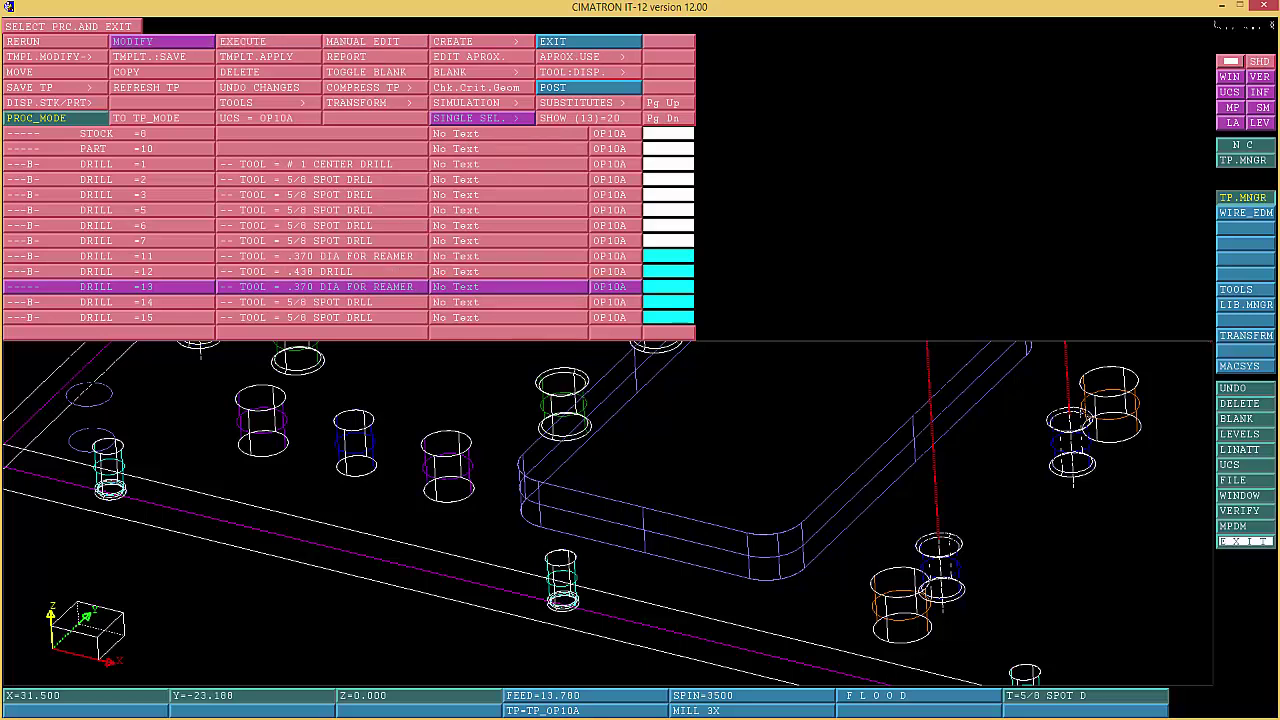
pyautogui.click(340, 287)
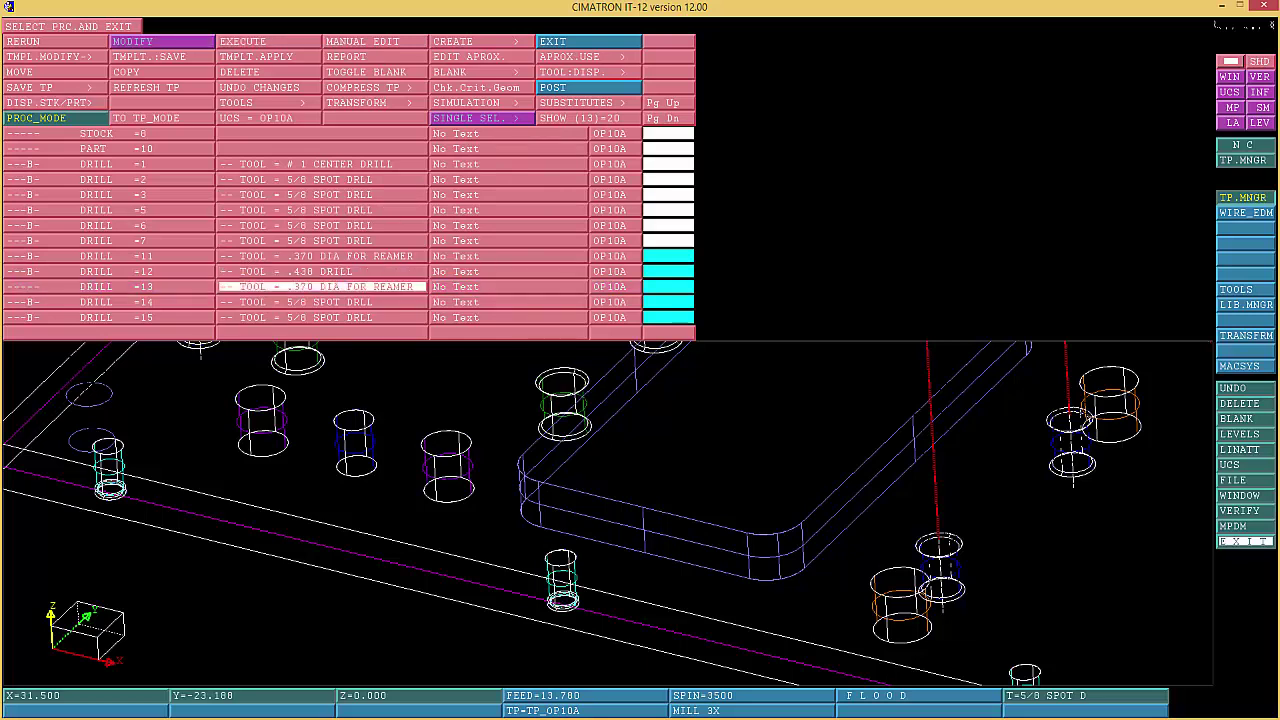
pyautogui.click(340, 302)
pyautogui.click(330, 287)
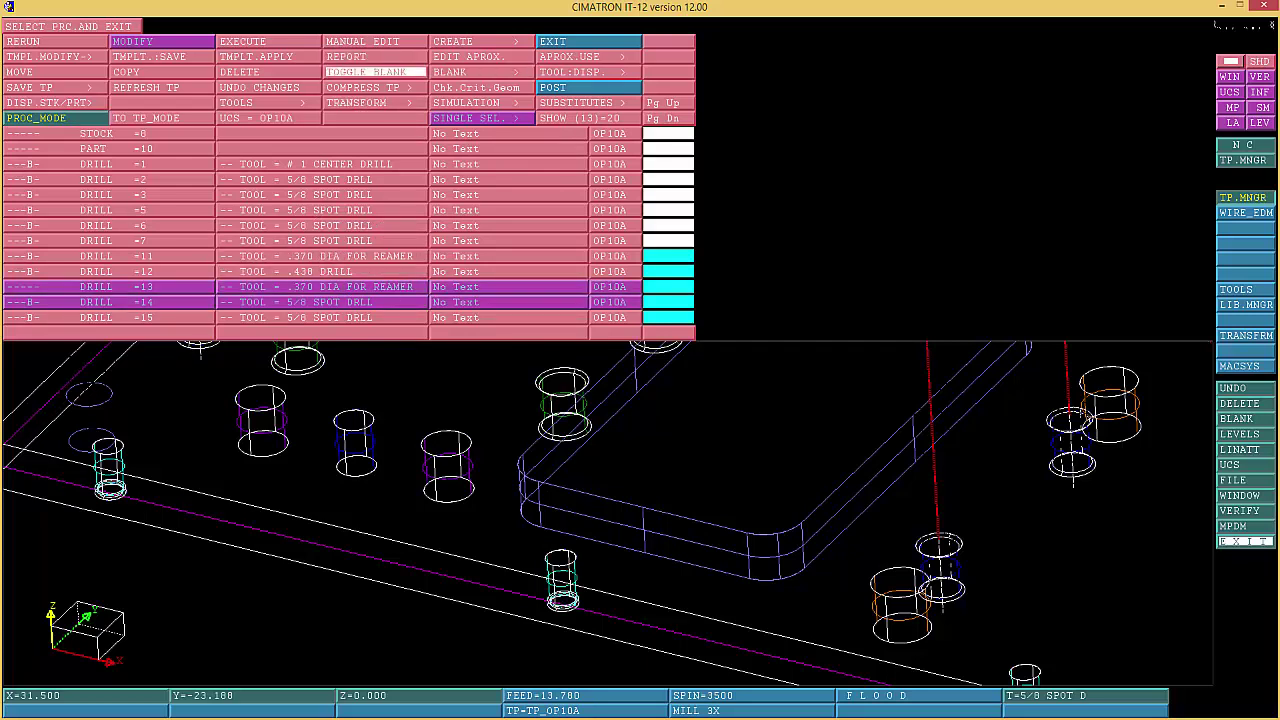
pyautogui.click(366, 72)
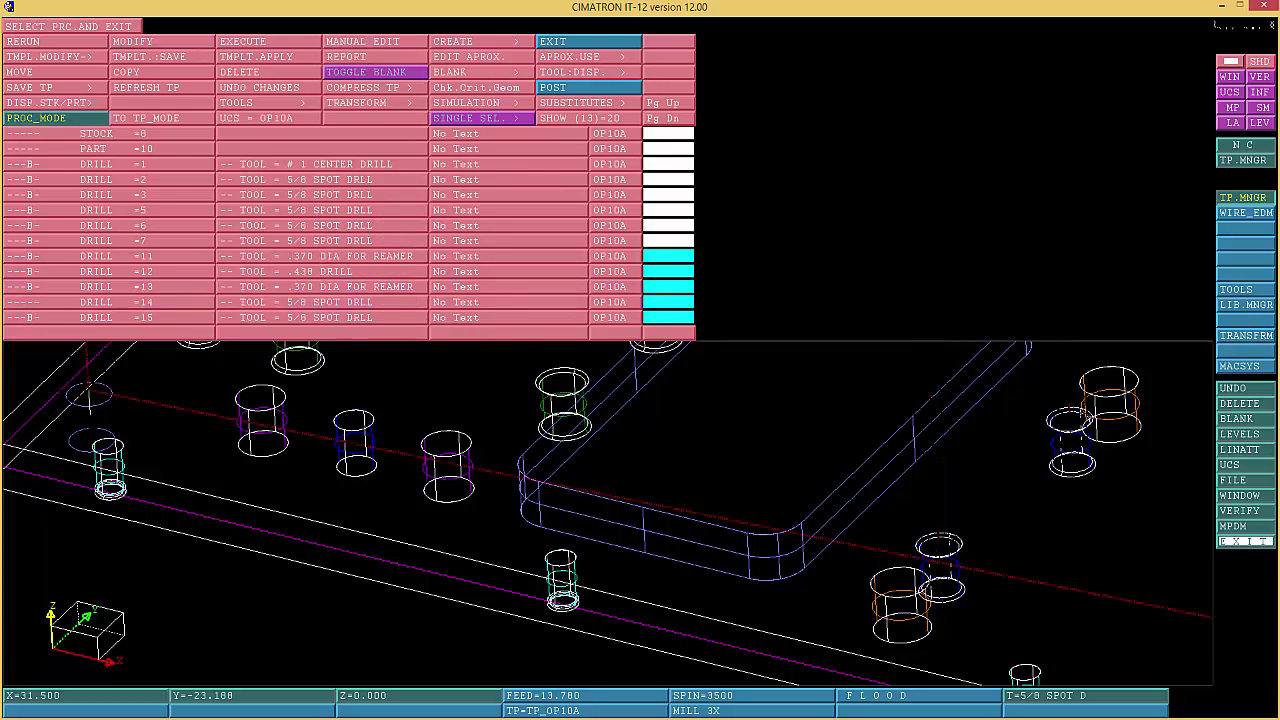
# Select Drill 14 and examine its toolpath across the plate, closing in on the blue hole near the lower-right corner
pyautogui.click(320, 302)
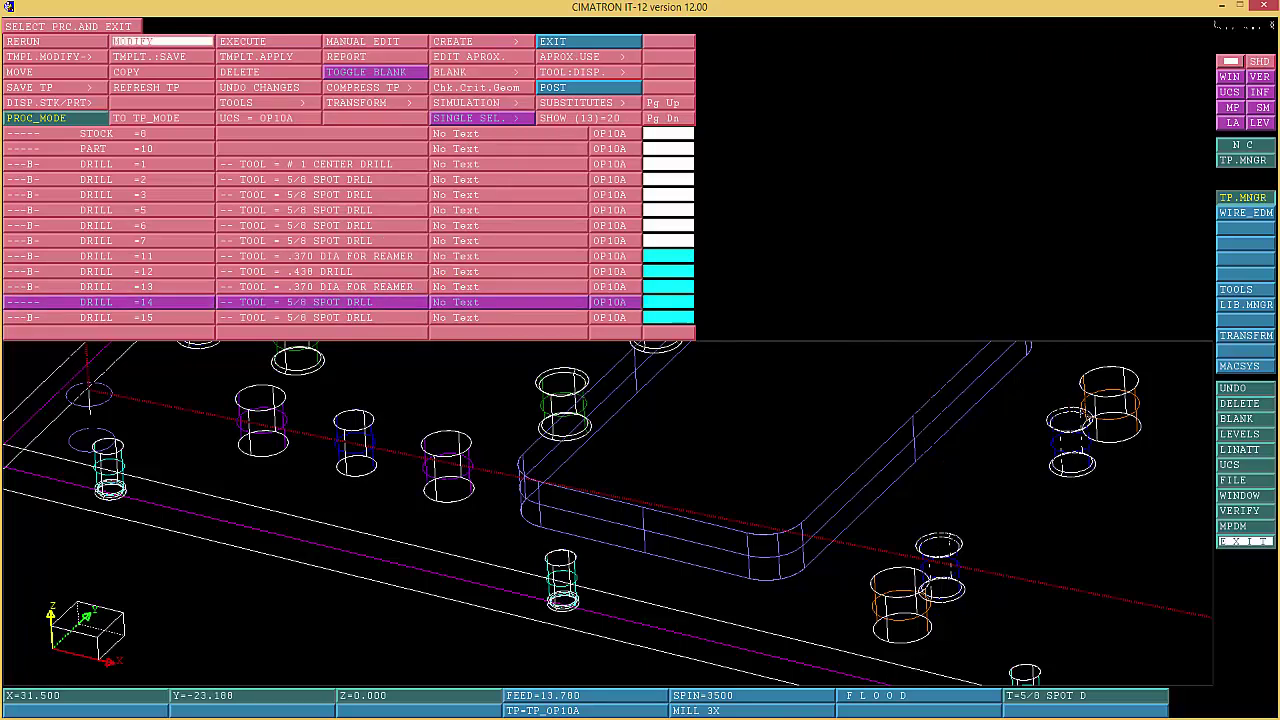
pyautogui.rightClick(162, 41)
pyautogui.click(264, 437)
pyautogui.rightClick(162, 41)
pyautogui.click(218, 437)
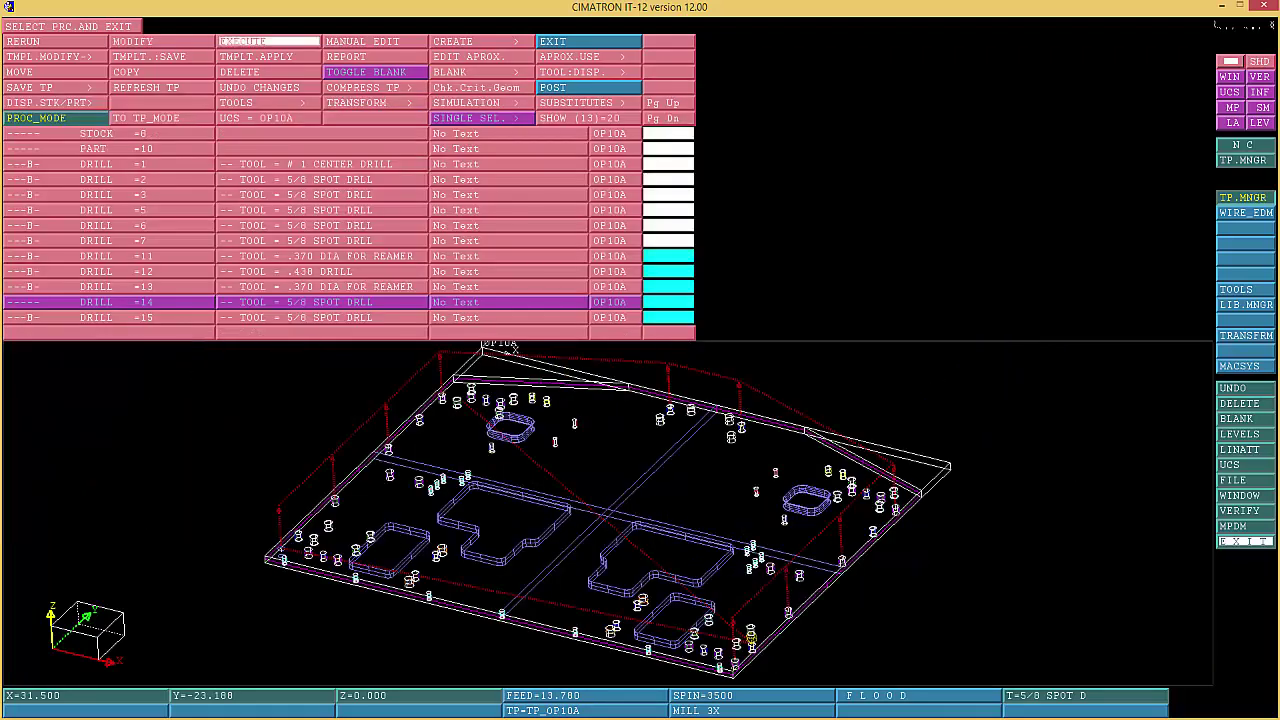
pyautogui.rightClick(268, 41)
pyautogui.click(330, 437)
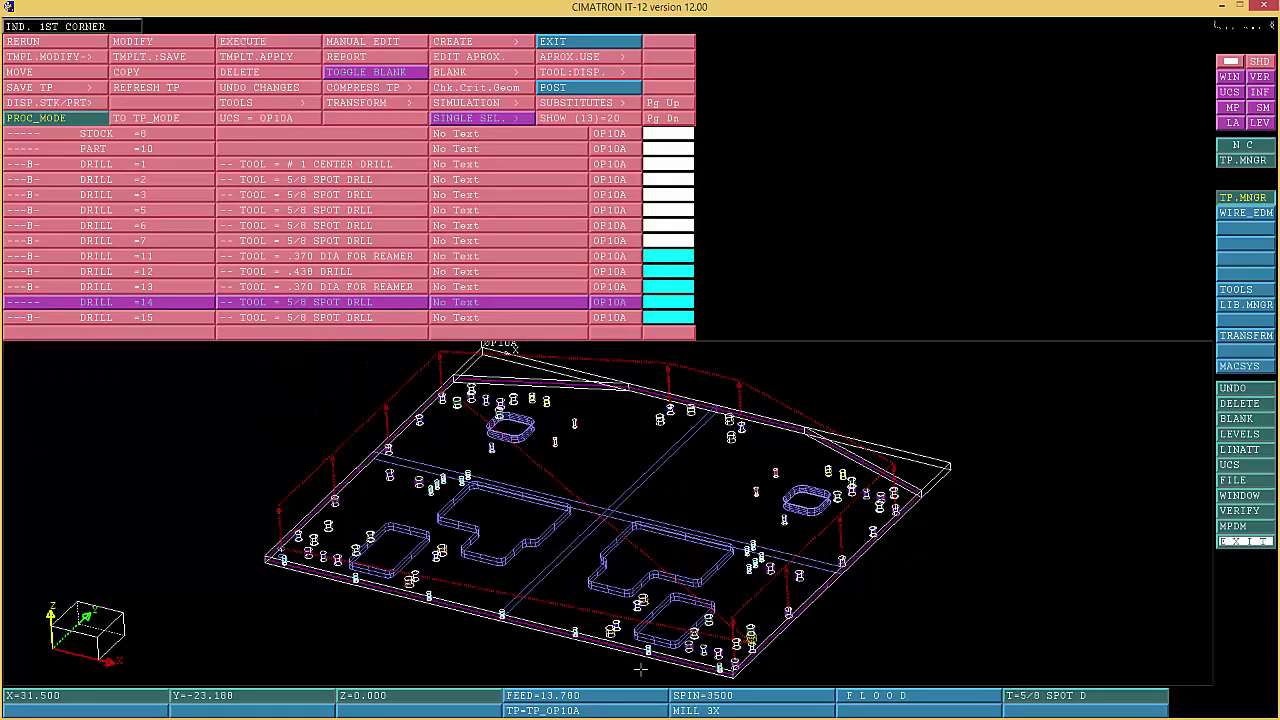
pyautogui.click(720, 665)
pyautogui.click(752, 620)
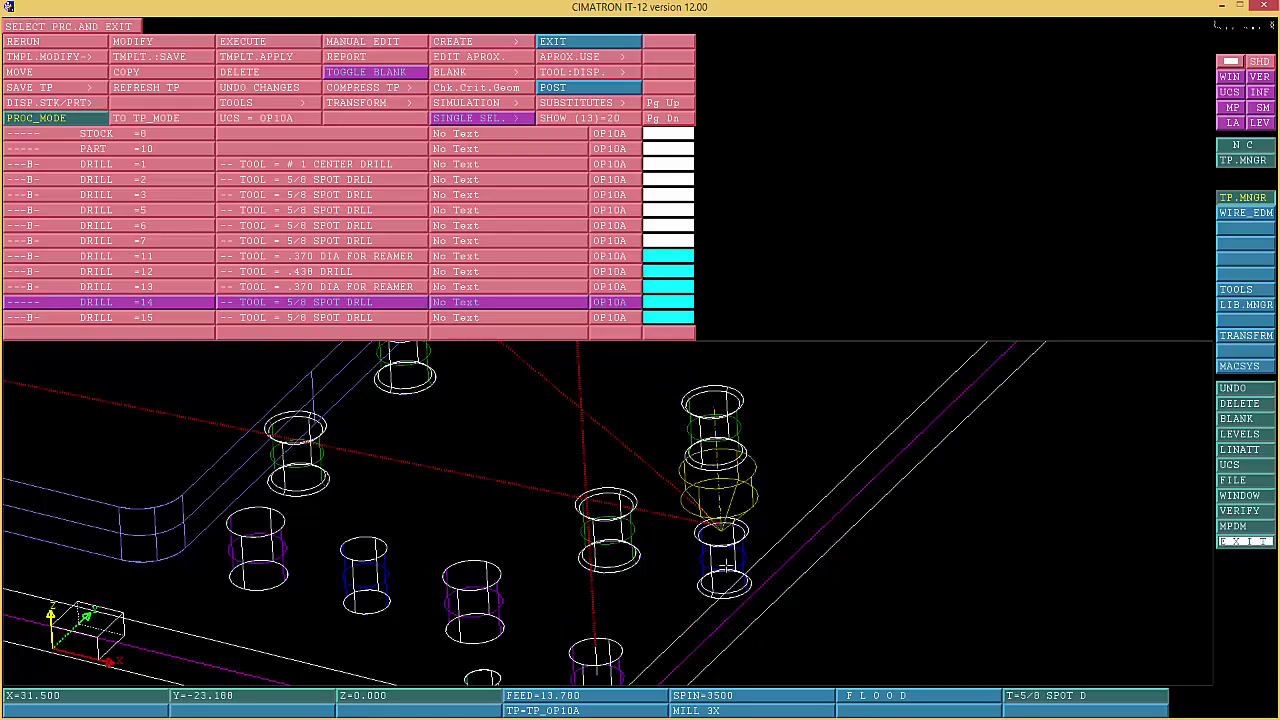
pyautogui.rightClick(726, 565)
pyautogui.click(738, 588)
pyautogui.click(657, 594)
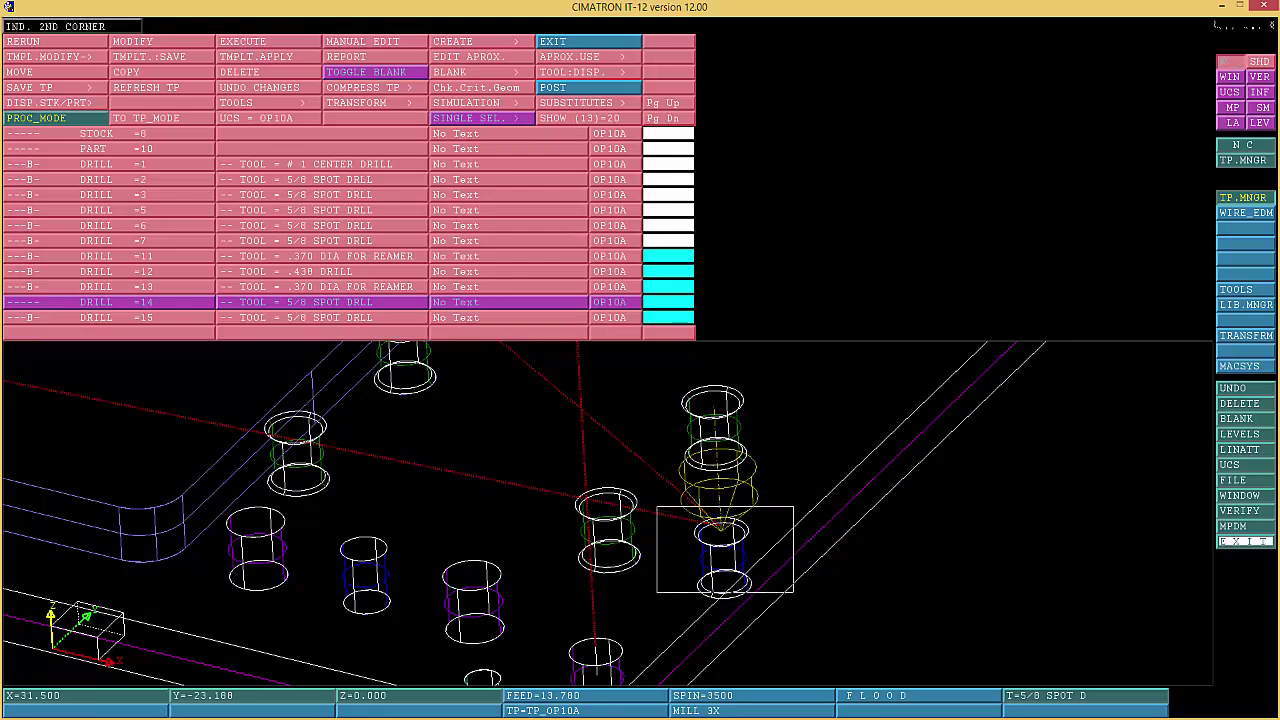
pyautogui.click(794, 506)
# Verify the inner top arc of the blue corner hole and read its size as a diameter
pyautogui.click(589, 41)
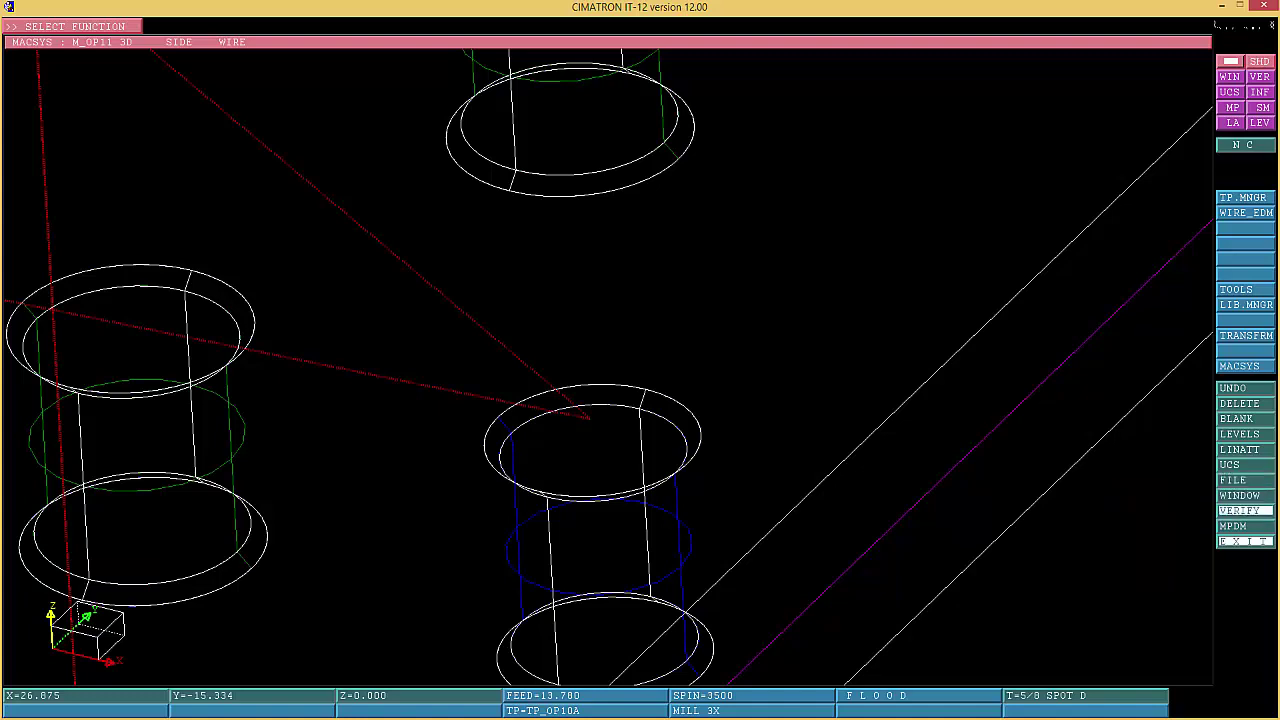
pyautogui.click(1240, 510)
pyautogui.click(186, 25)
pyautogui.click(199, 132)
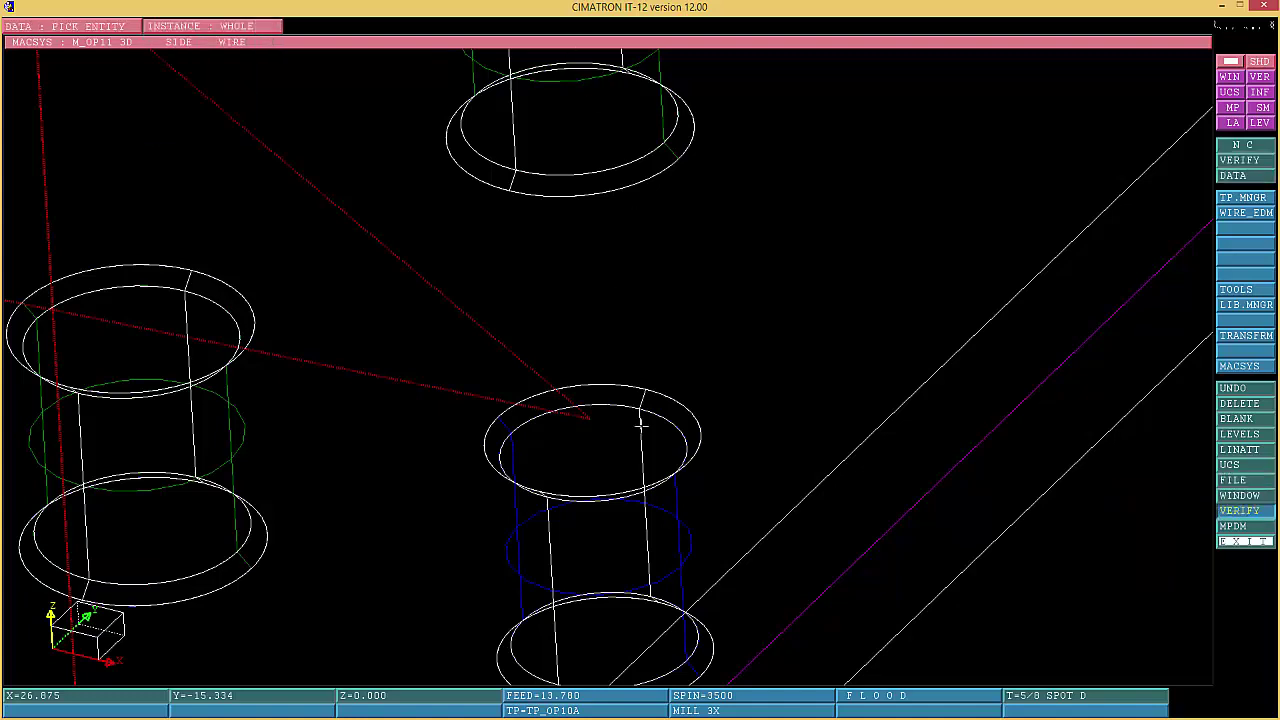
pyautogui.click(610, 405)
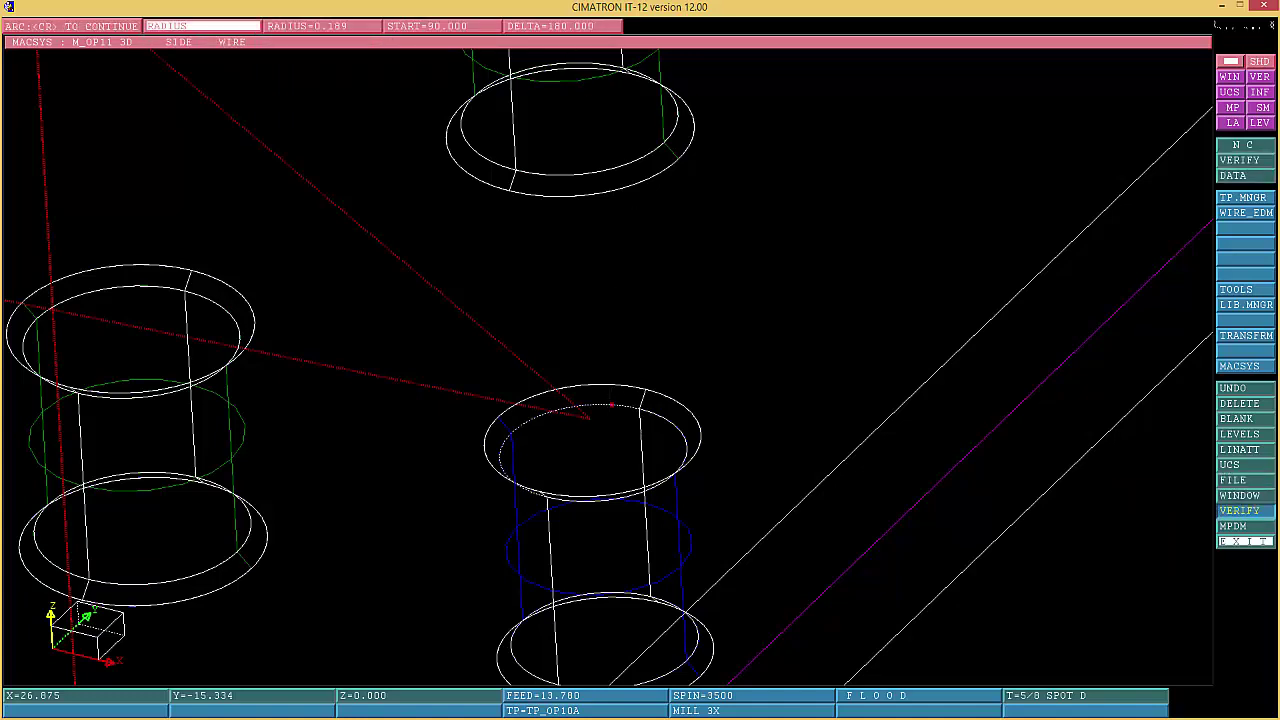
pyautogui.press('Return')
pyautogui.press('Return')
pyautogui.press('Return')
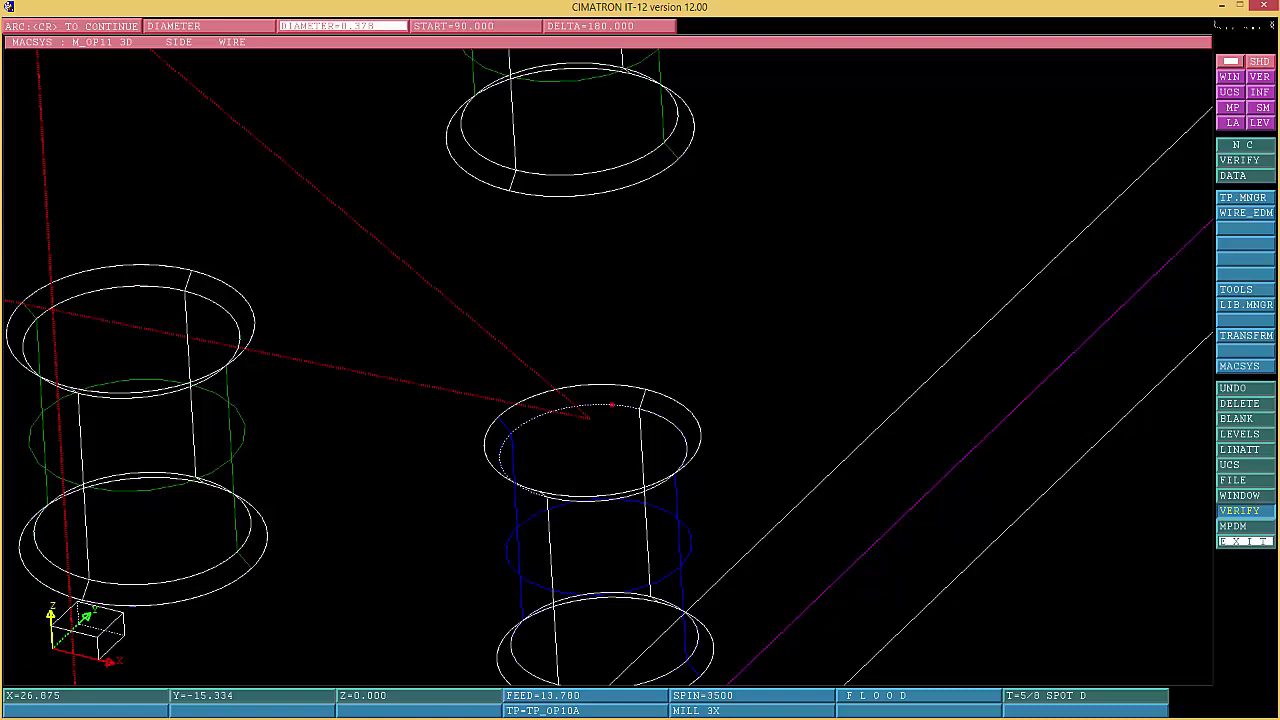
pyautogui.press('Escape')
pyautogui.press('Escape')
pyautogui.press('Escape')
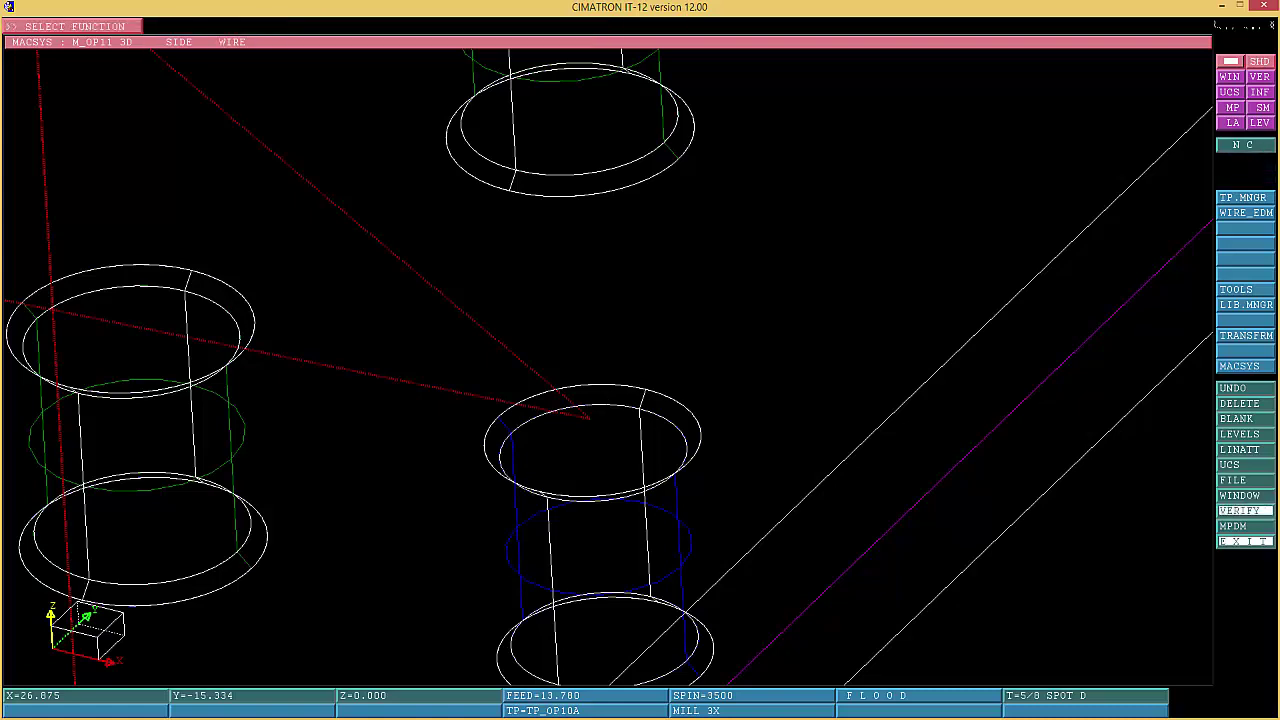
pyautogui.rightClick(1245, 511)
pyautogui.press('Escape')
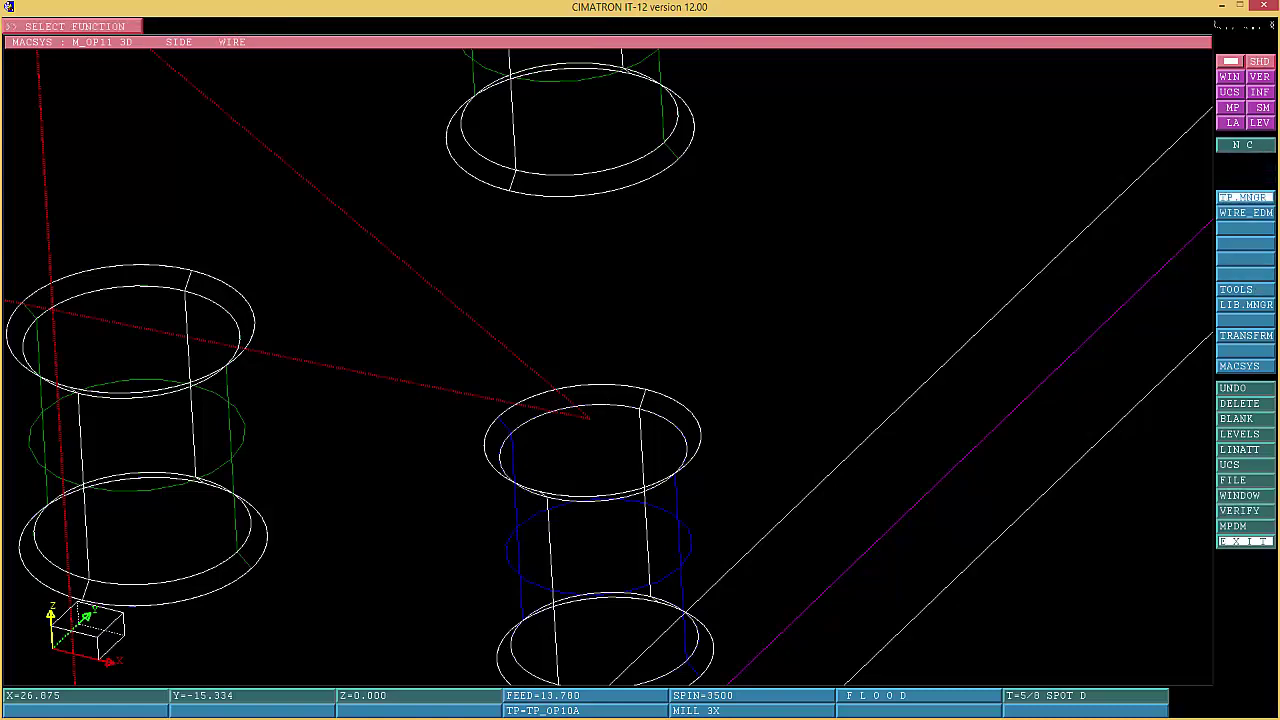
# Modify Drill 14's machining parameters to use the .370 DIA FOR REAMER tool with feed 9.1 and spindle speed 1600
pyautogui.click(1245, 198)
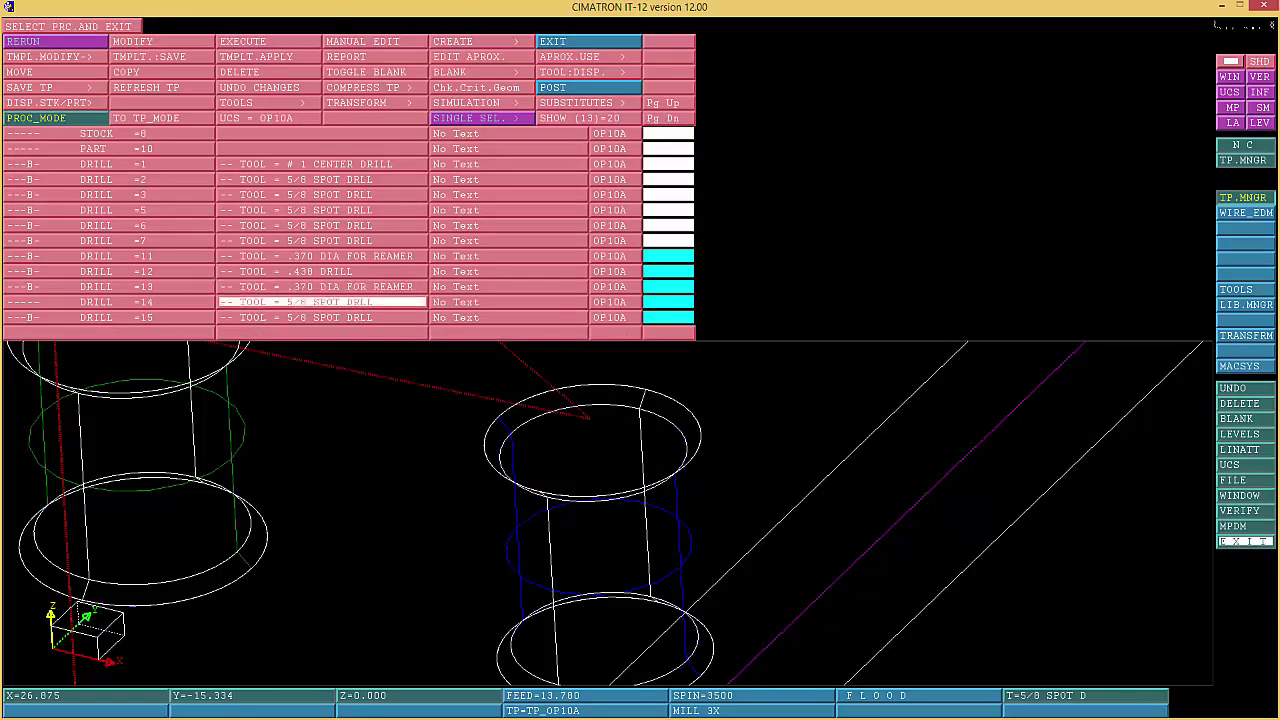
pyautogui.click(320, 302)
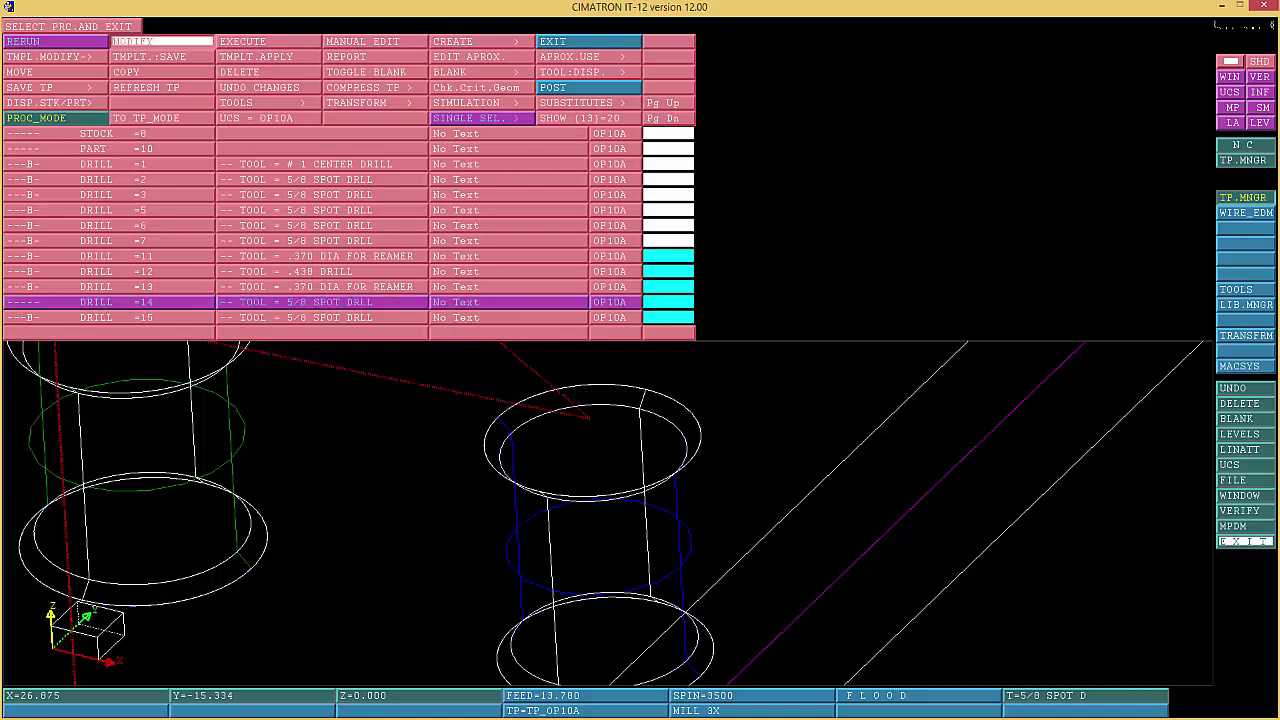
pyautogui.click(160, 41)
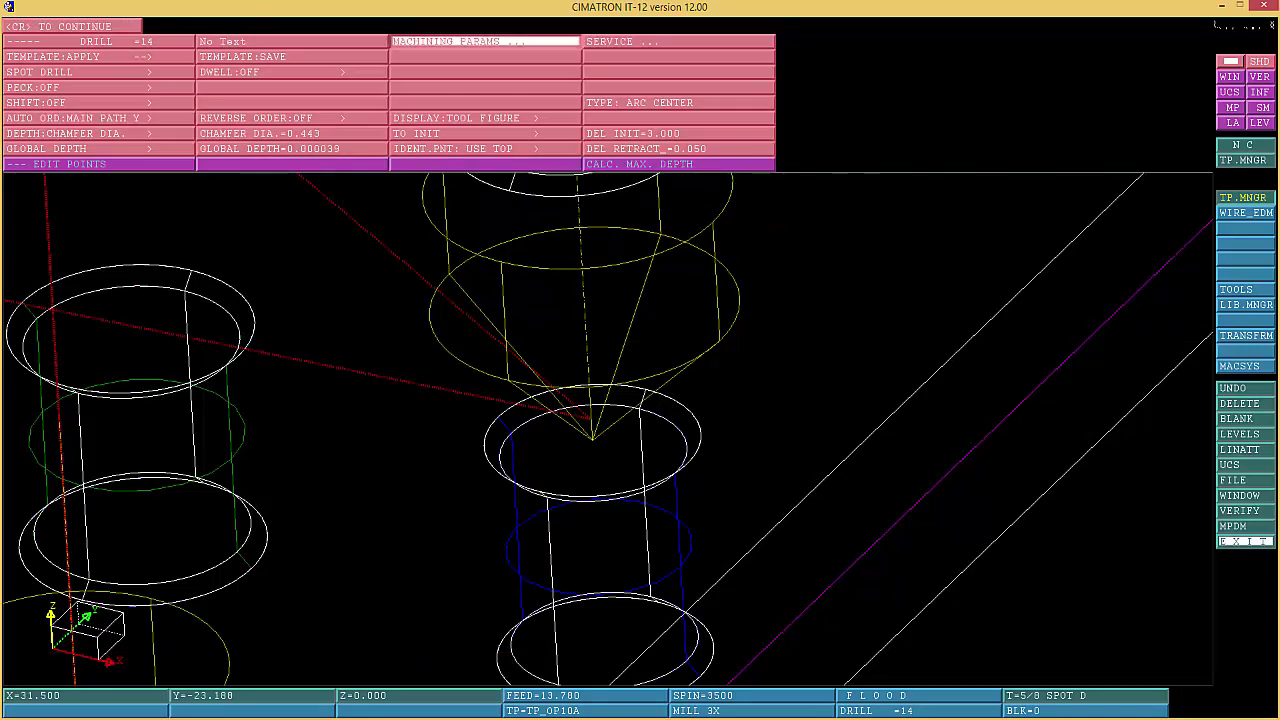
pyautogui.click(140, 41)
pyautogui.click(130, 78)
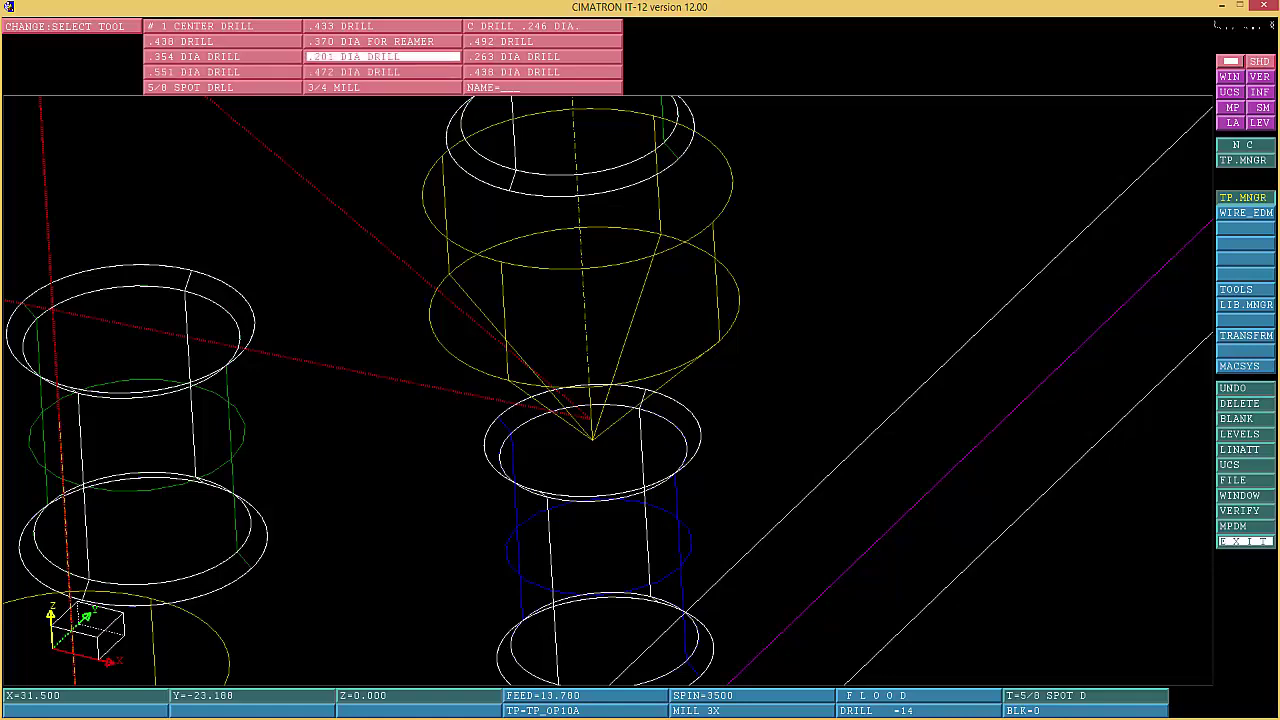
pyautogui.click(383, 41)
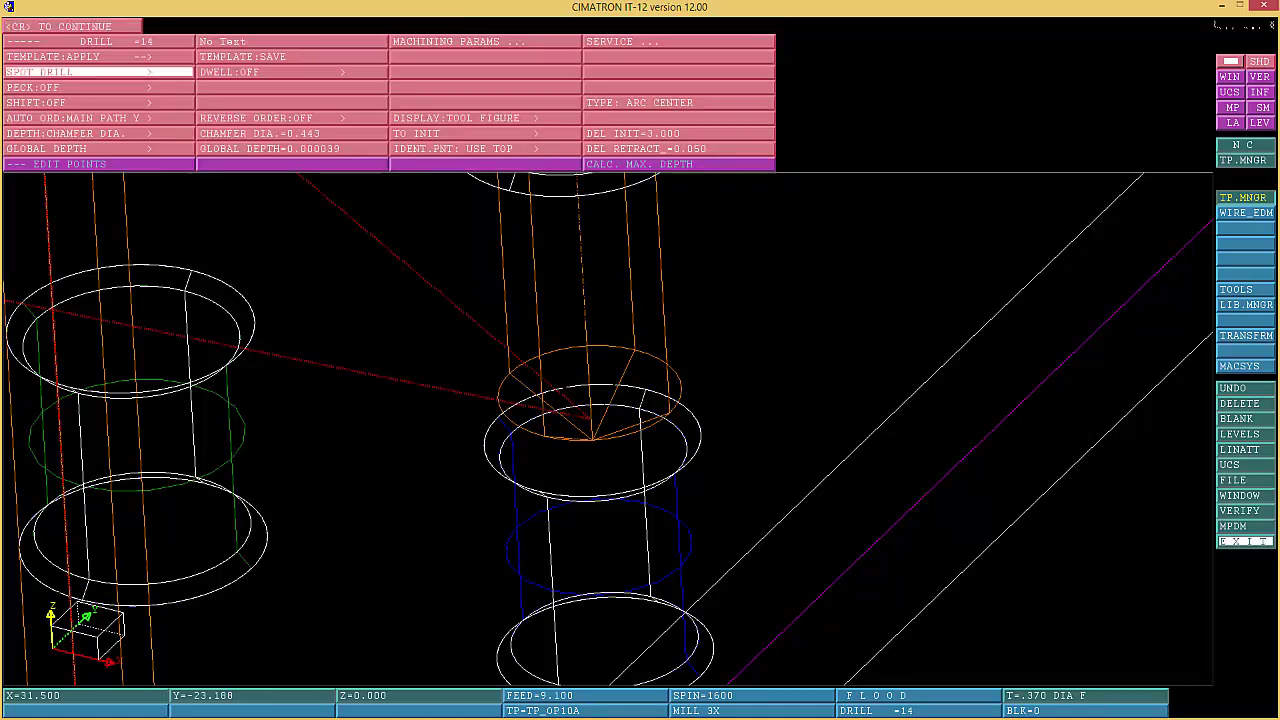
# Change Drill 14 to the deep hole peck cycle with depth to the tool tip and global depth 0.75, and execute it
pyautogui.click(60, 72)
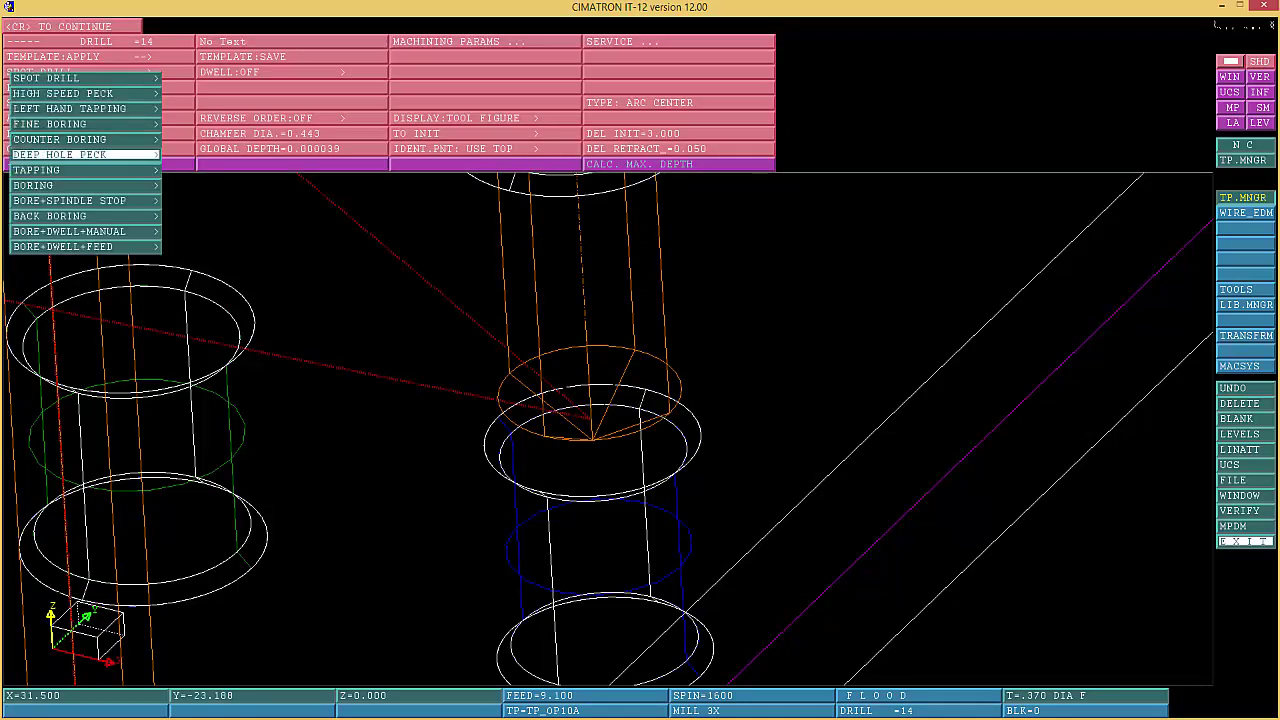
pyautogui.click(60, 154)
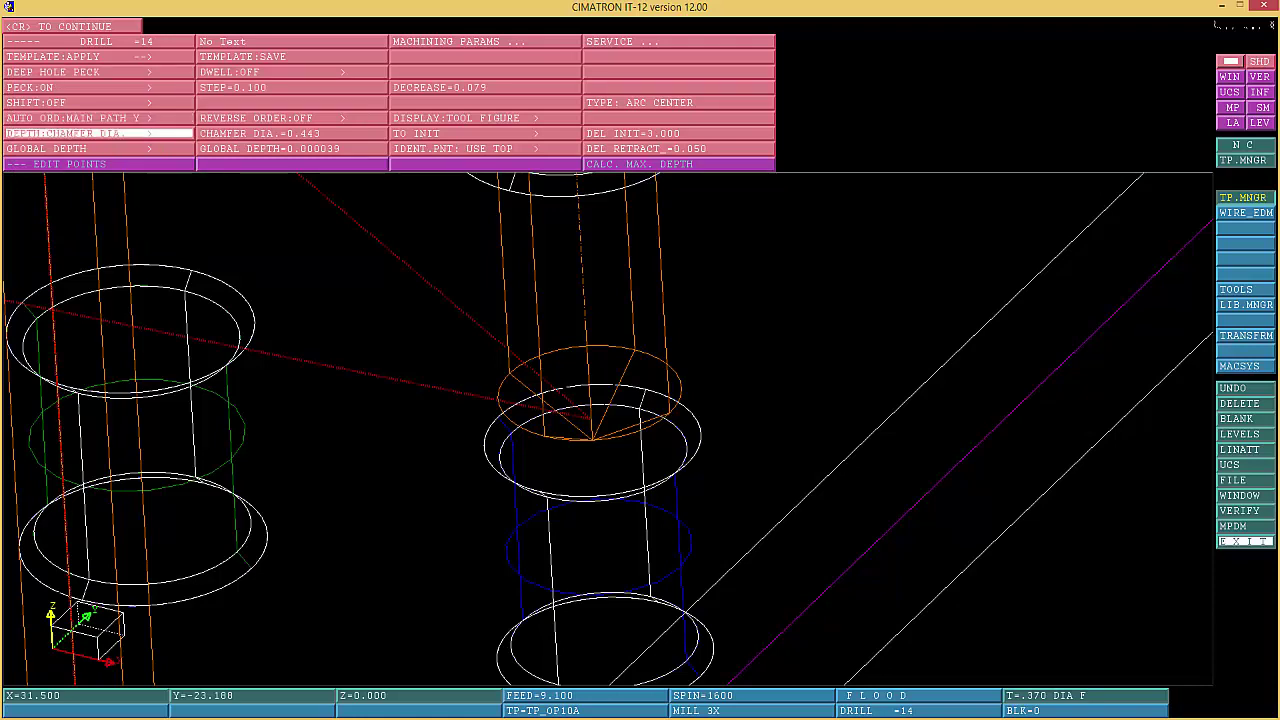
pyautogui.click(80, 133)
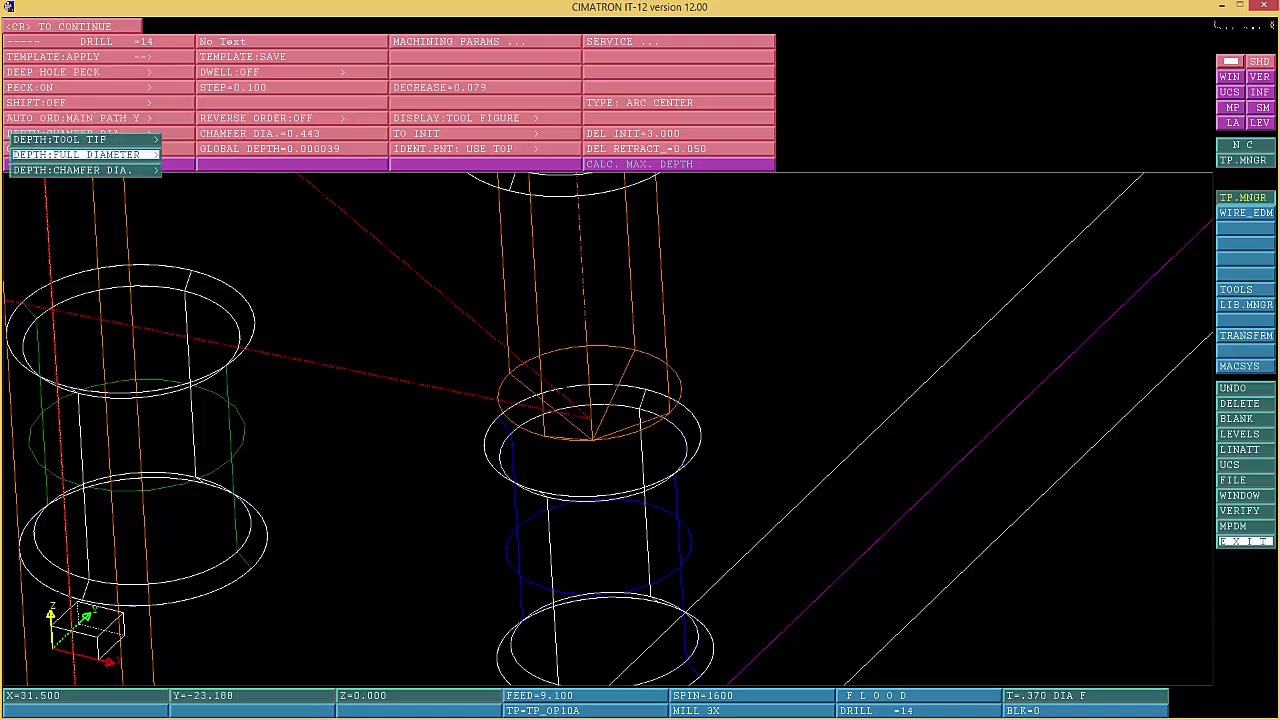
pyautogui.click(80, 140)
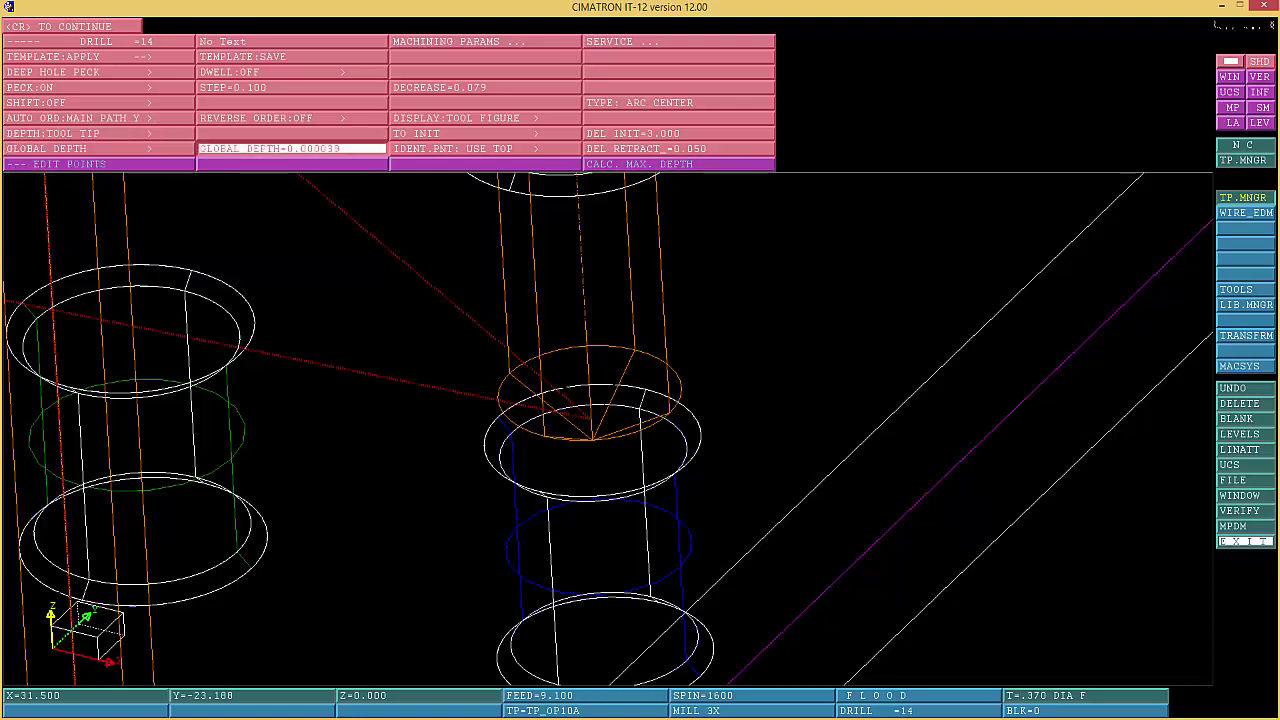
pyautogui.press('Return')
pyautogui.write('.75')
pyautogui.press('Return')
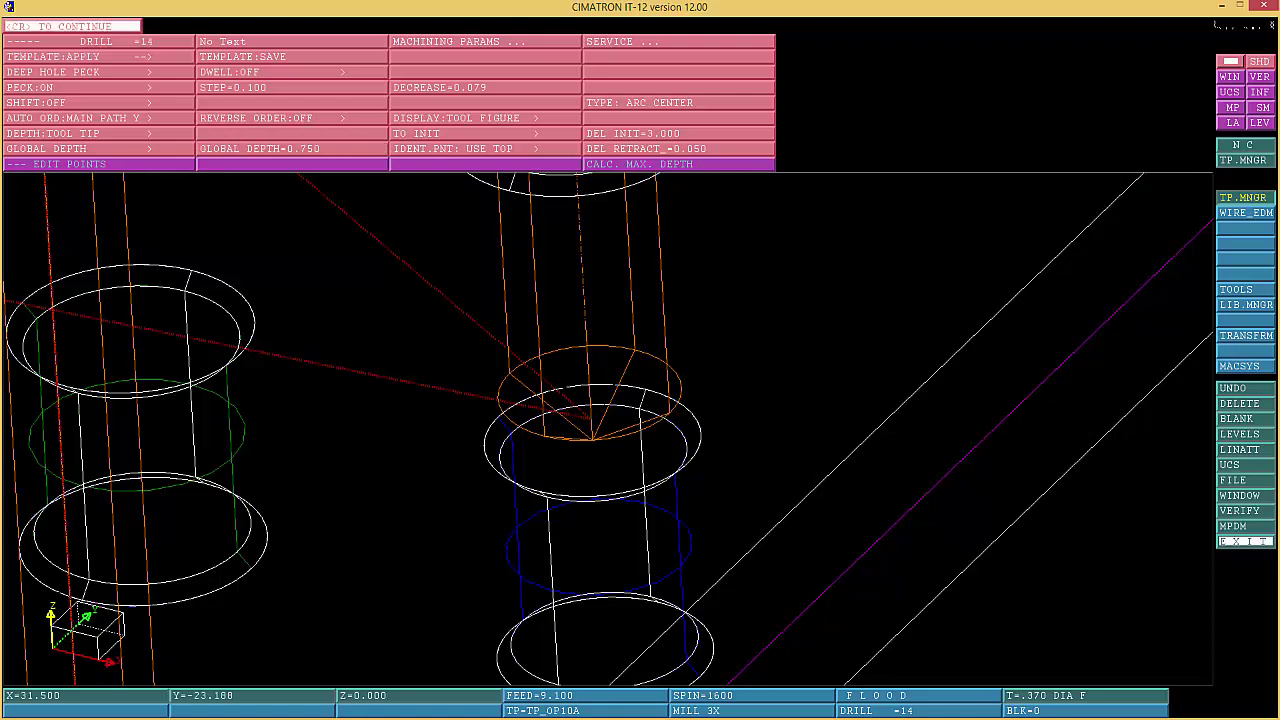
pyautogui.click(70, 25)
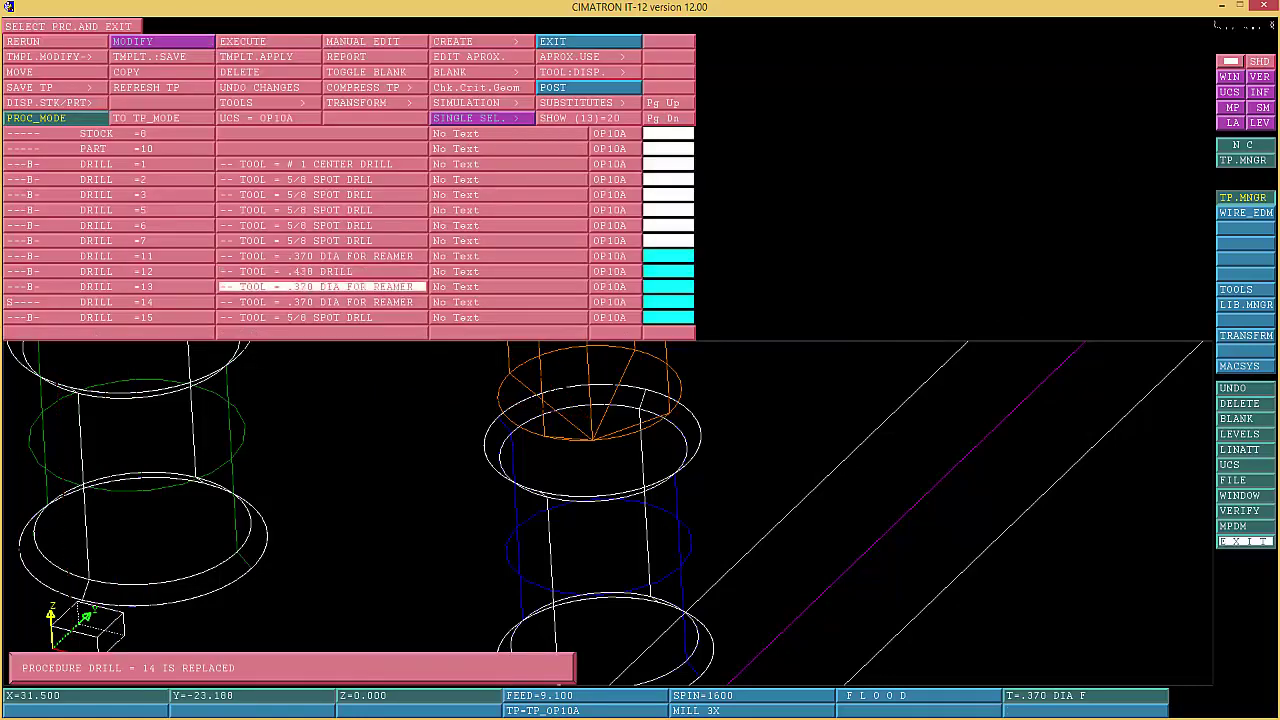
pyautogui.click(320, 302)
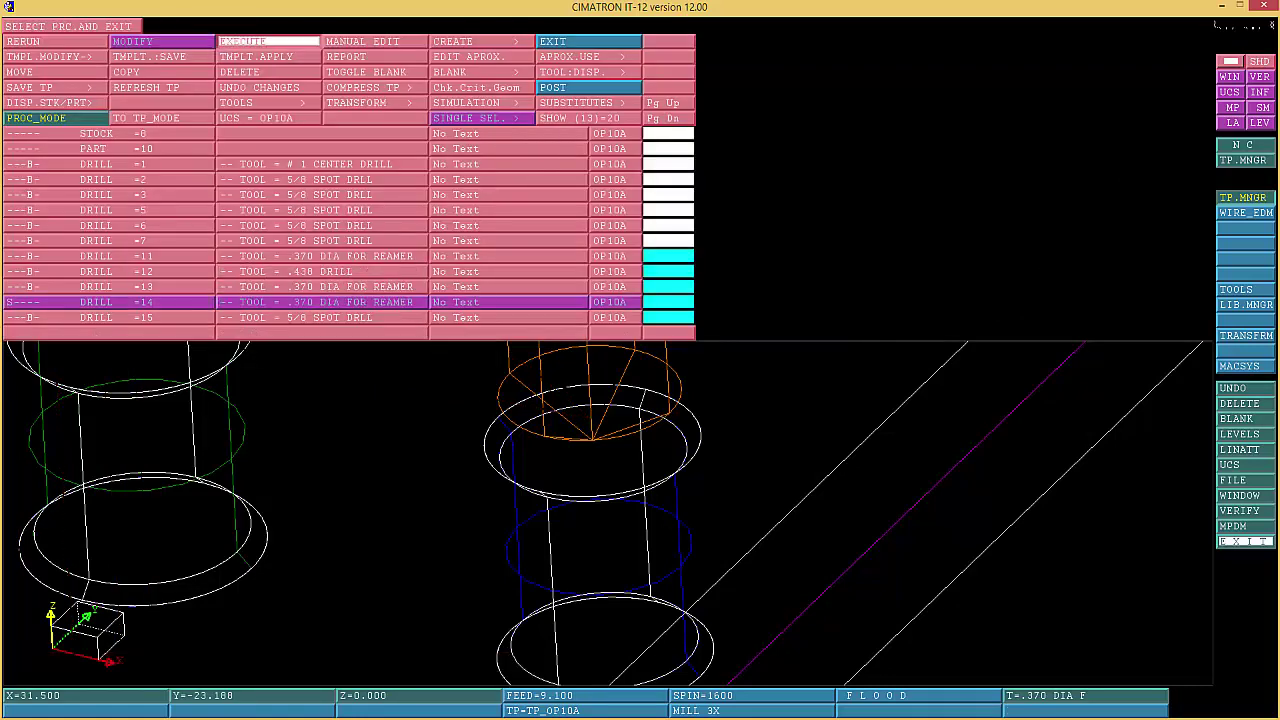
pyautogui.click(268, 41)
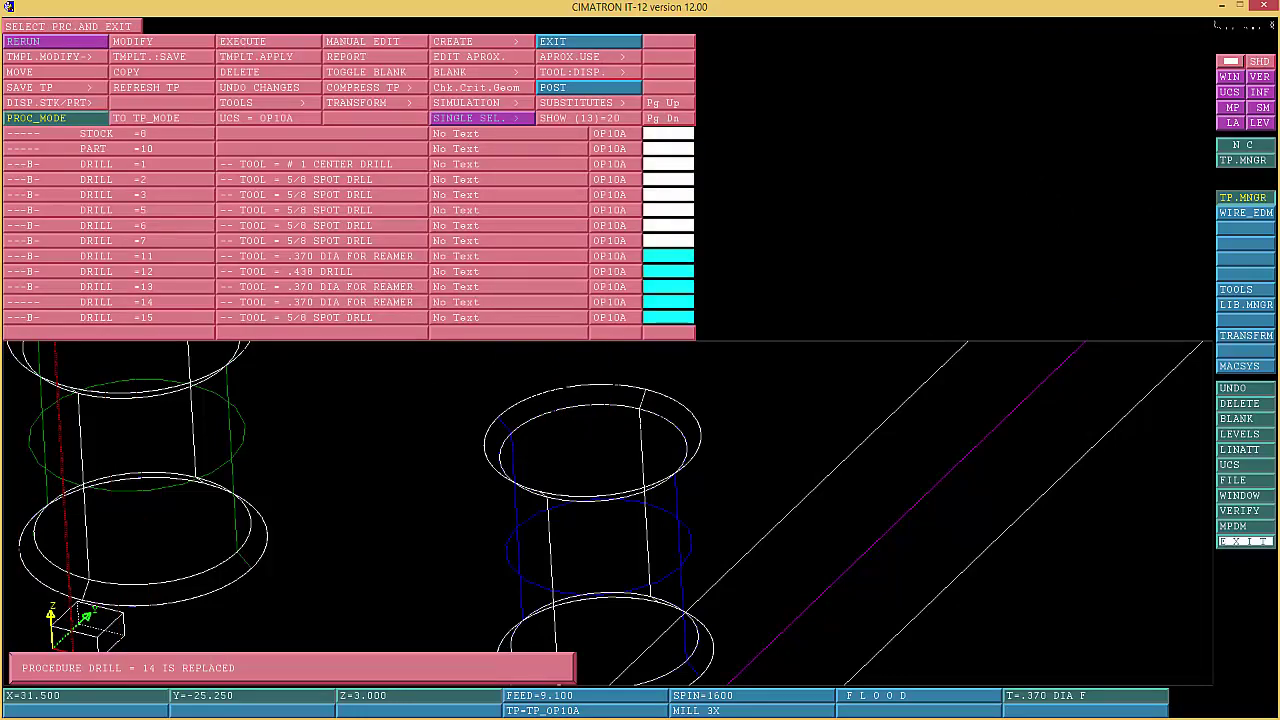
# Close in on the purple hole along the plate's left edge and examine Drill 14's tool figure inside it
pyautogui.click(590, 41)
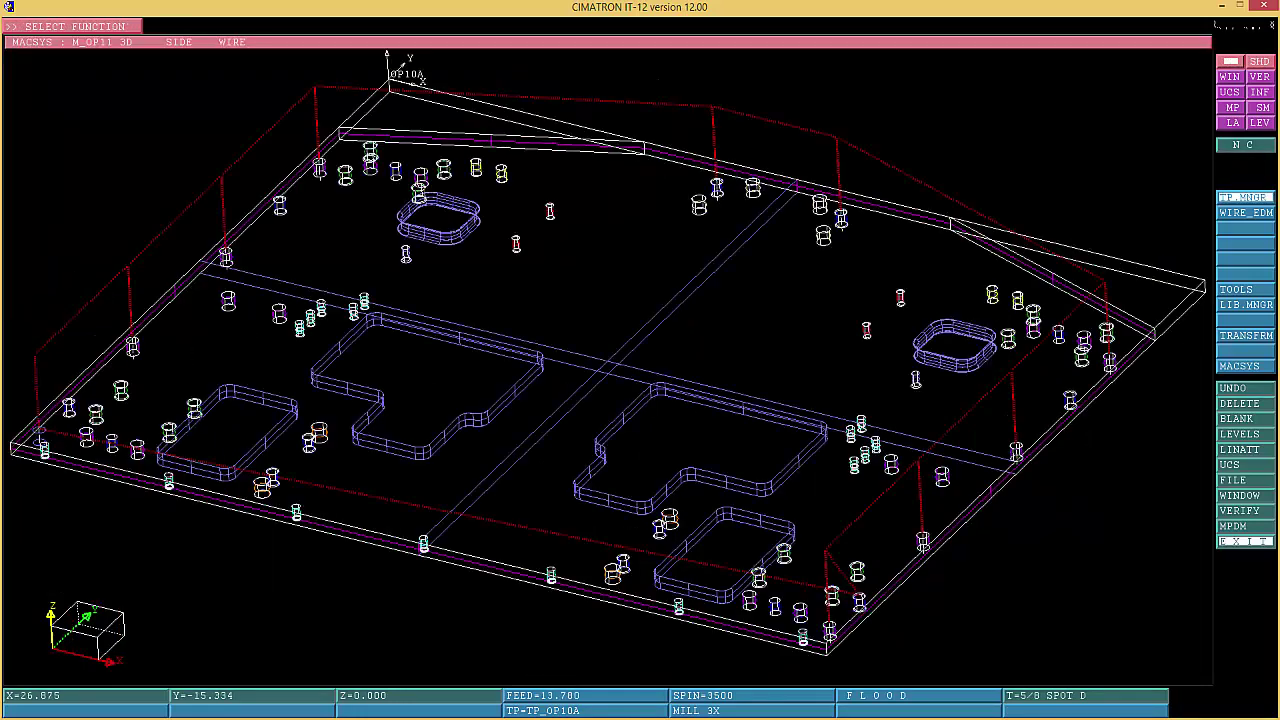
pyautogui.rightClick(1165, 212)
pyautogui.click(1163, 225)
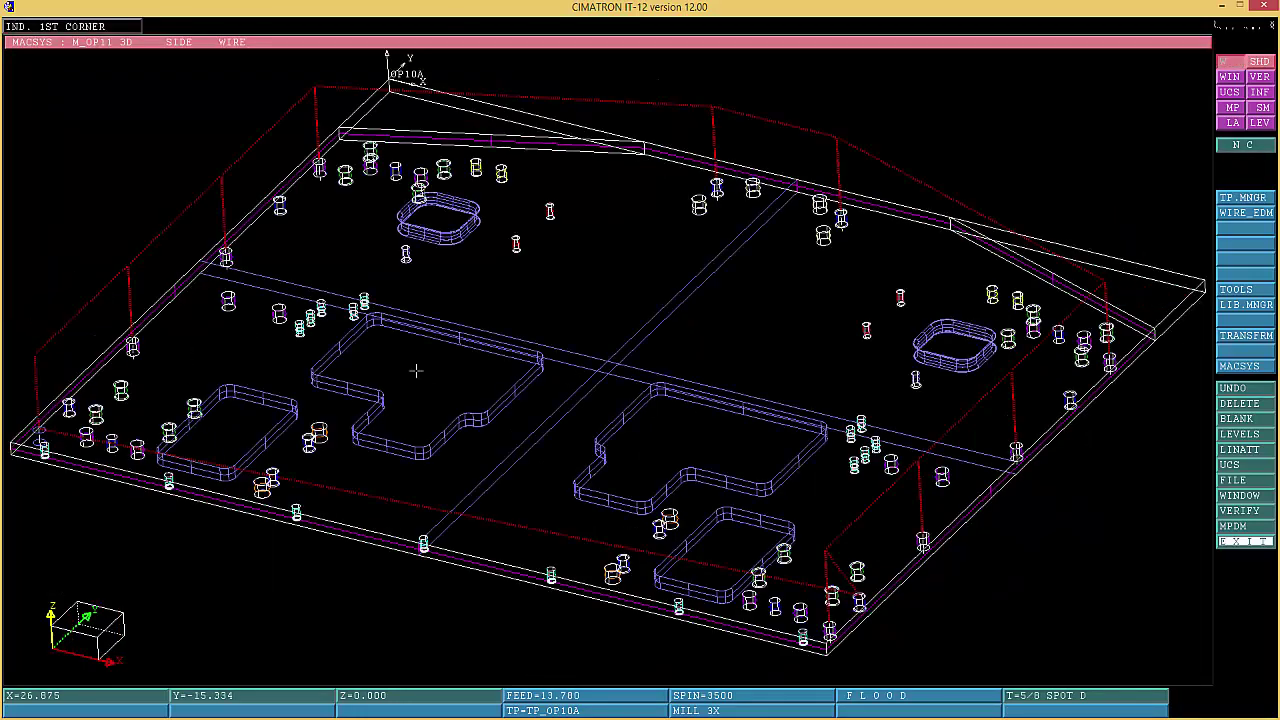
pyautogui.click(125, 365)
pyautogui.click(154, 312)
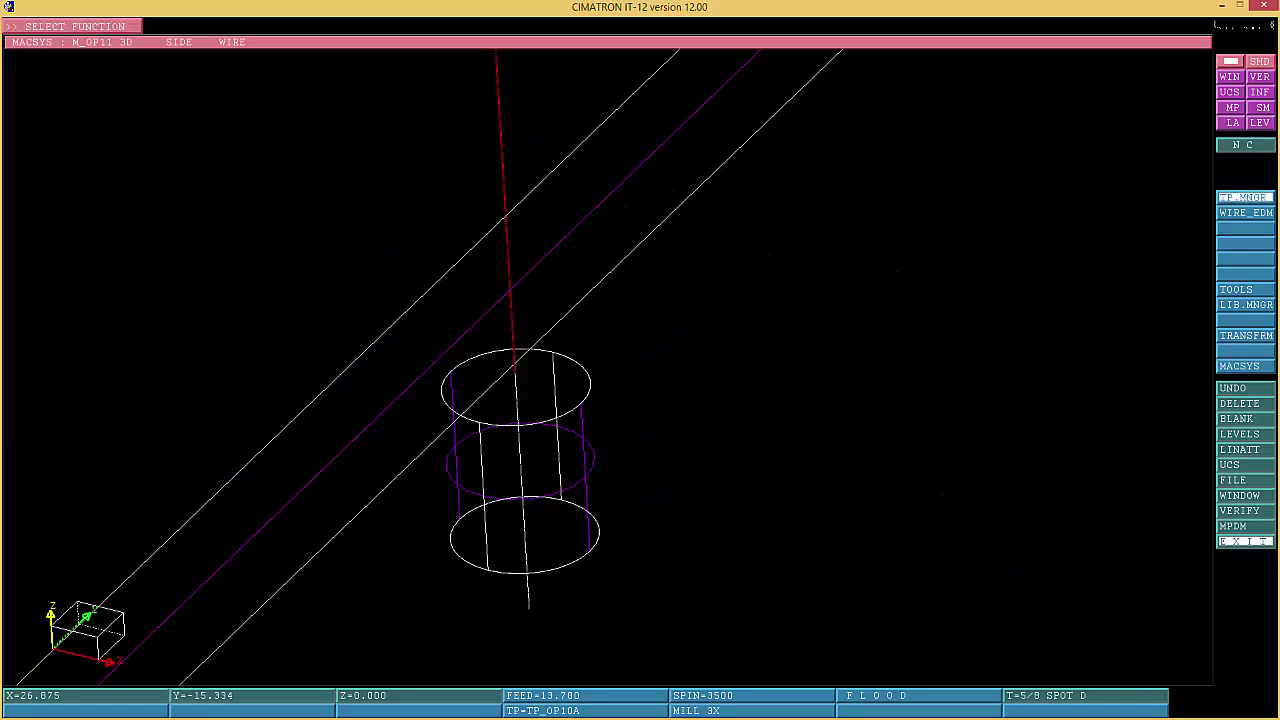
pyautogui.click(1244, 198)
pyautogui.click(335, 302)
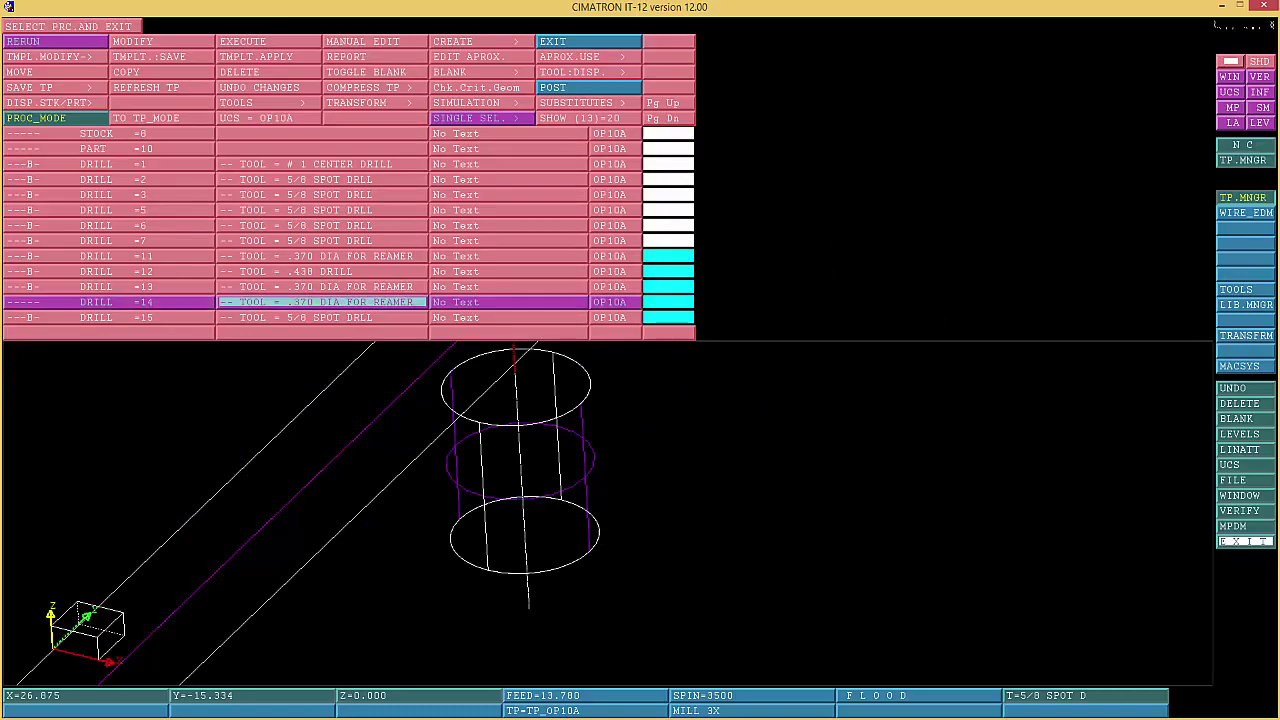
pyautogui.click(160, 41)
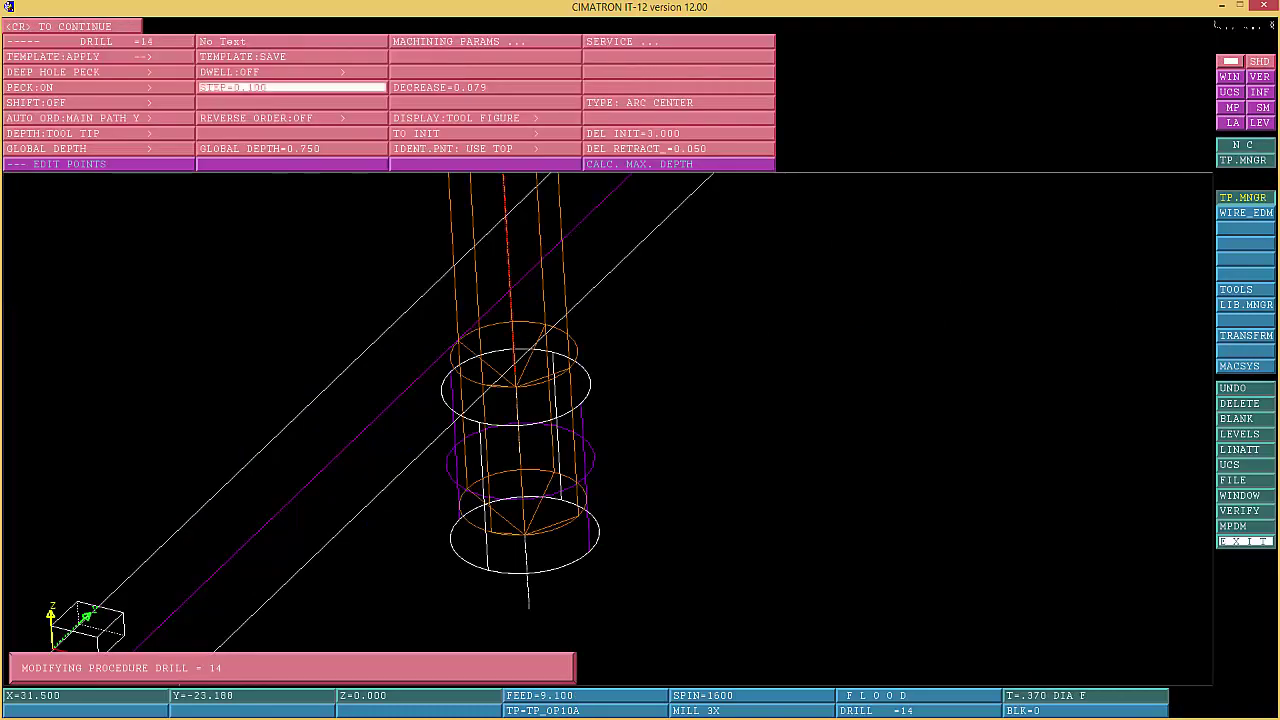
pyautogui.press('Return')
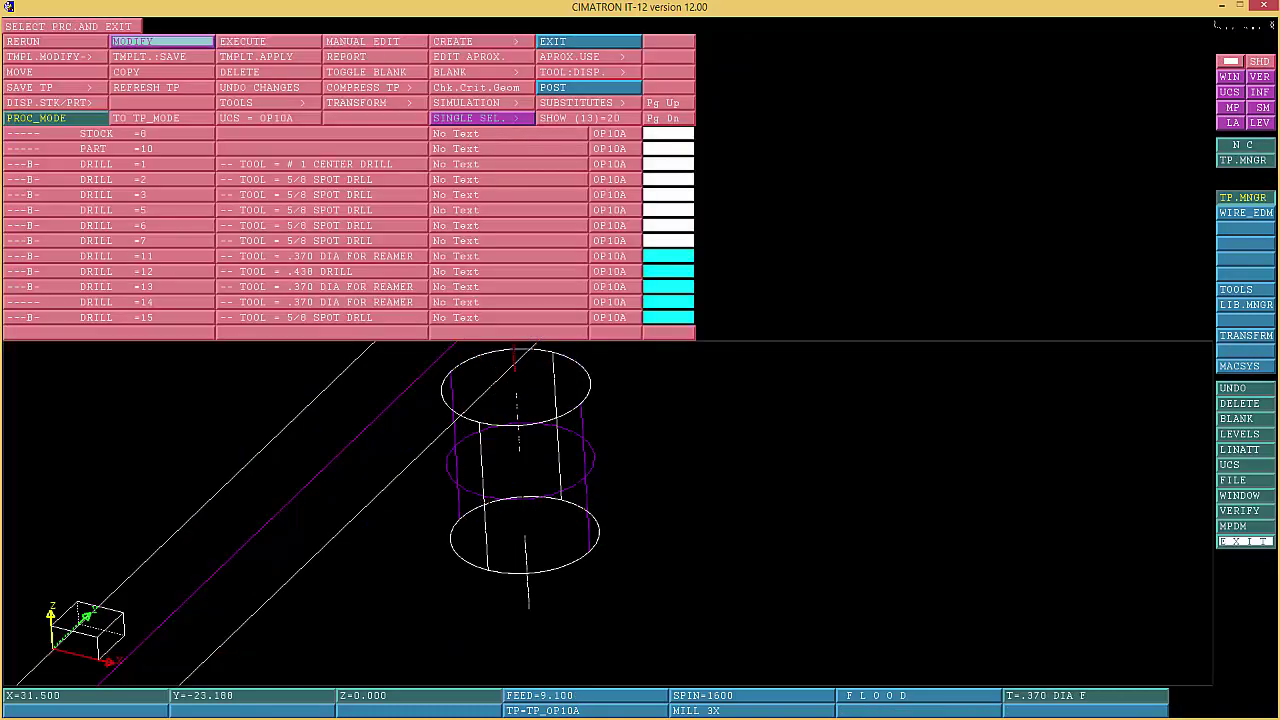
pyautogui.click(588, 42)
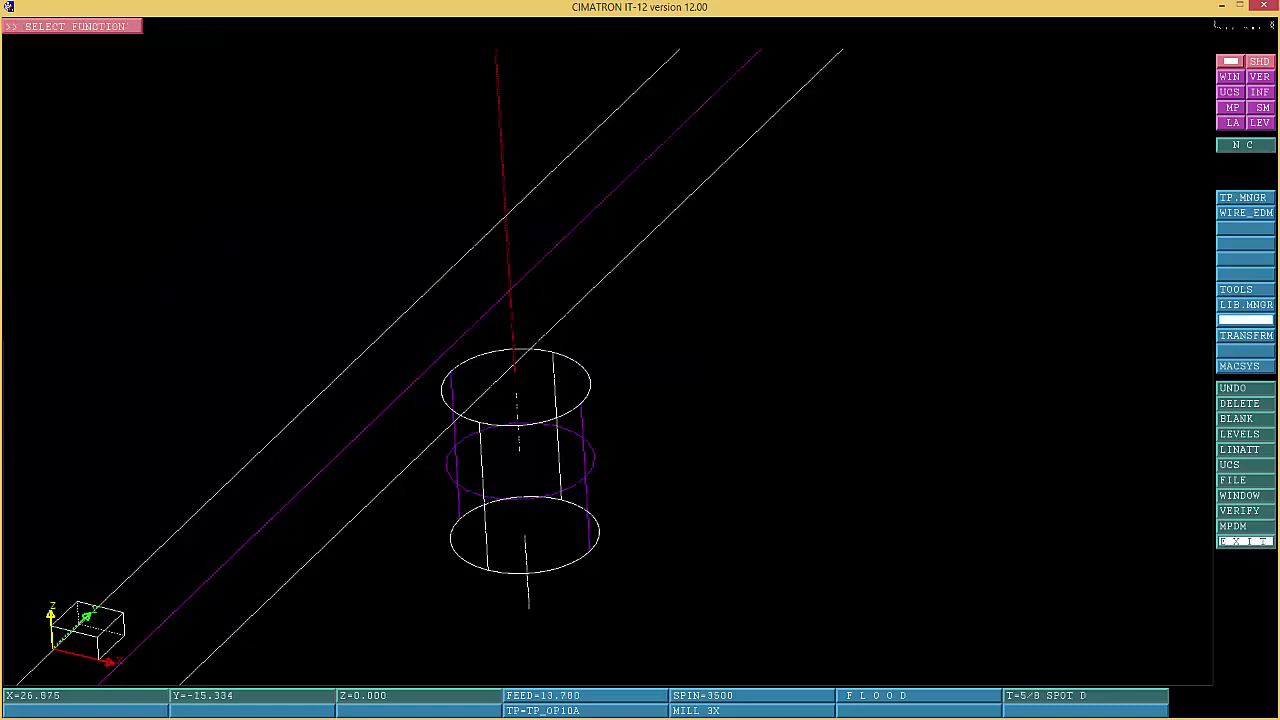
# Verify the top arc of the purple edge hole and read its diameter
pyautogui.click(1240, 510)
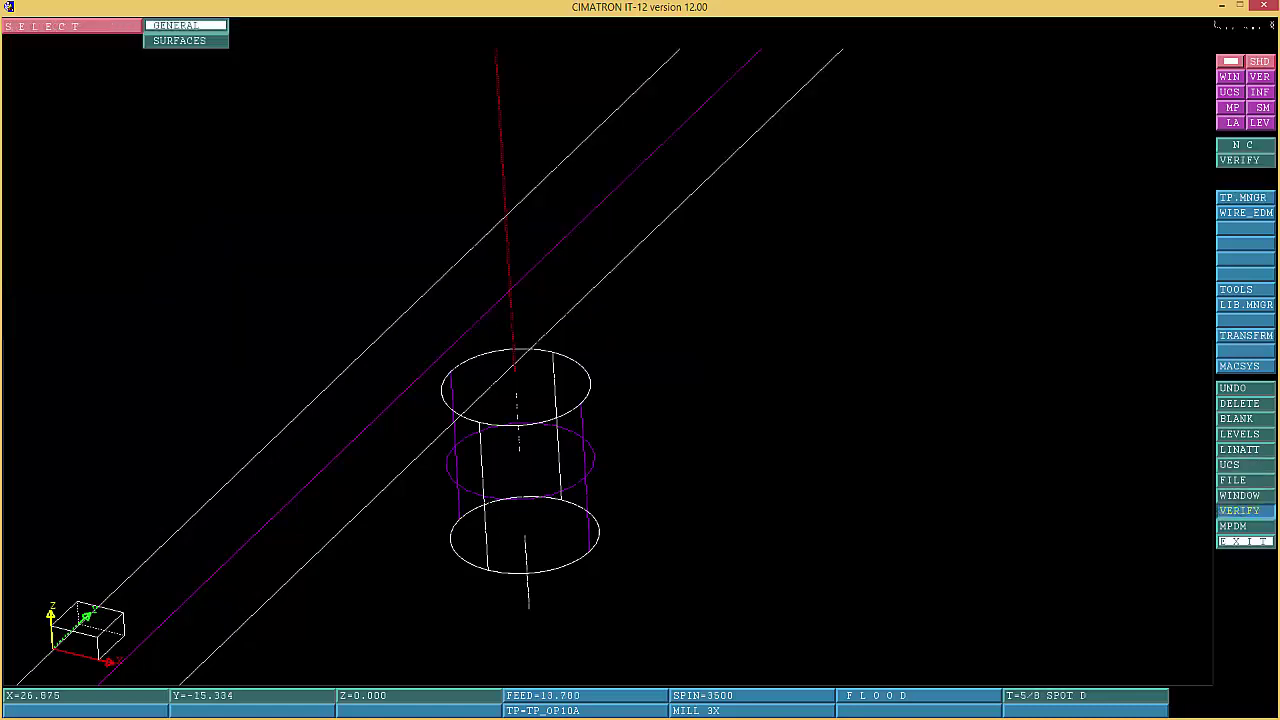
pyautogui.click(185, 25)
pyautogui.click(200, 129)
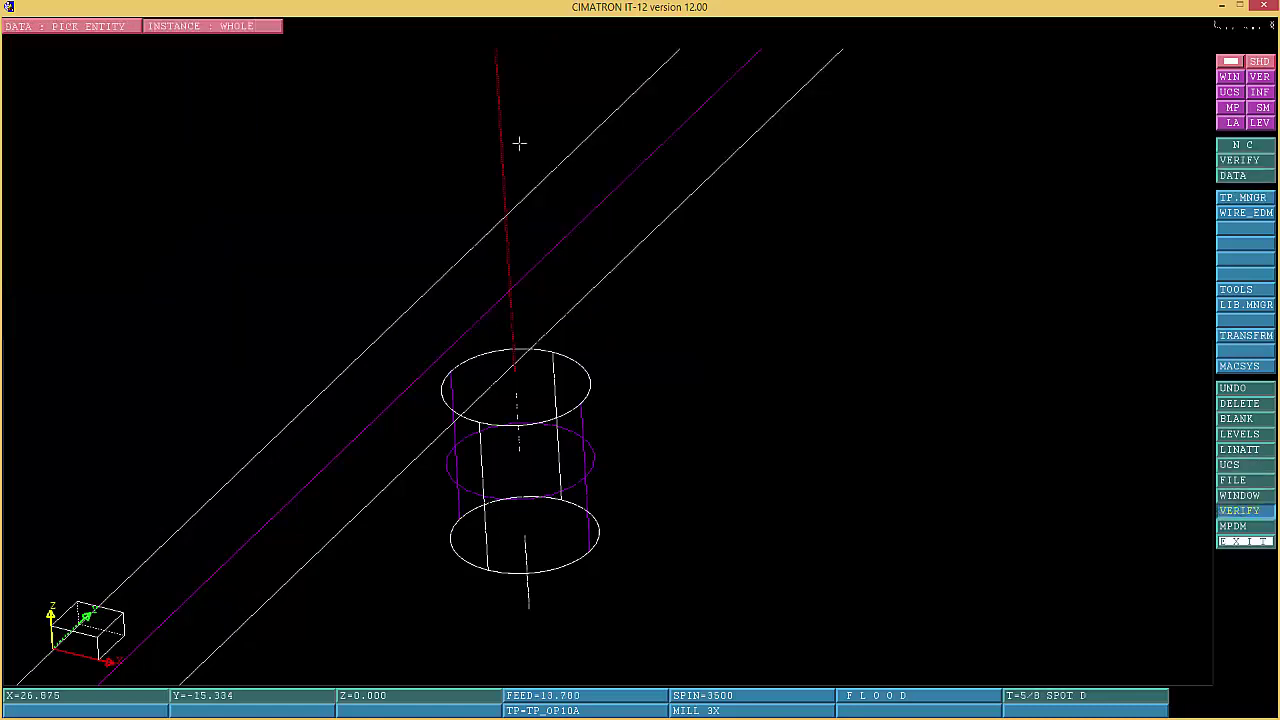
pyautogui.click(494, 352)
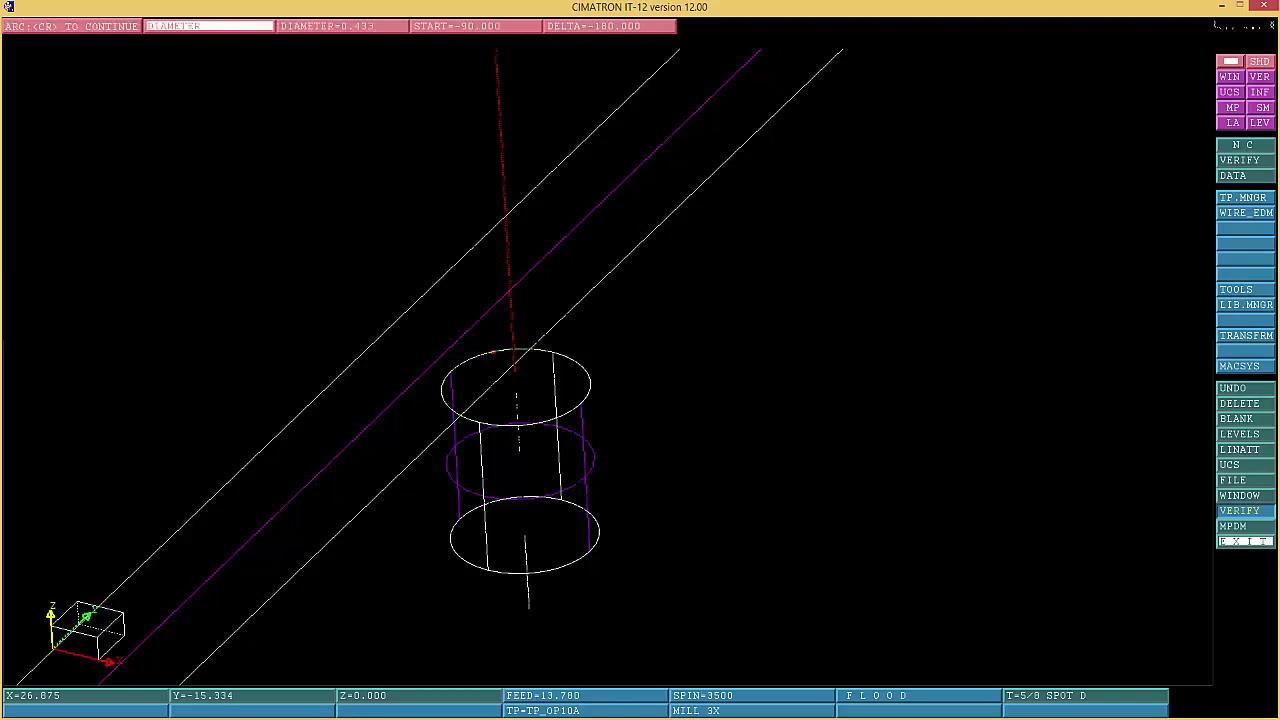
pyautogui.middleClick(495, 352)
pyautogui.middleClick(497, 352)
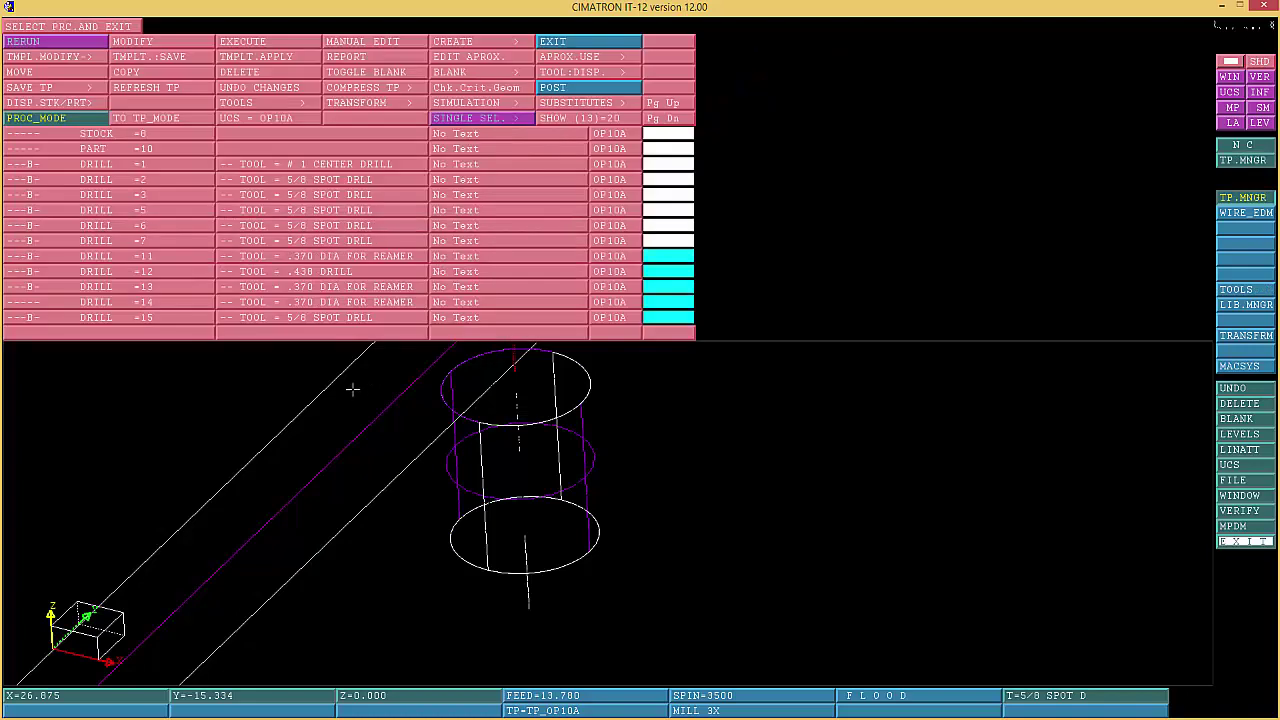
# Modify Drill 14 to use the .438 DIA DRILL tool with feed 3.1 and spindle speed 1600, and execute it
pyautogui.click(320, 302)
pyautogui.click(162, 41)
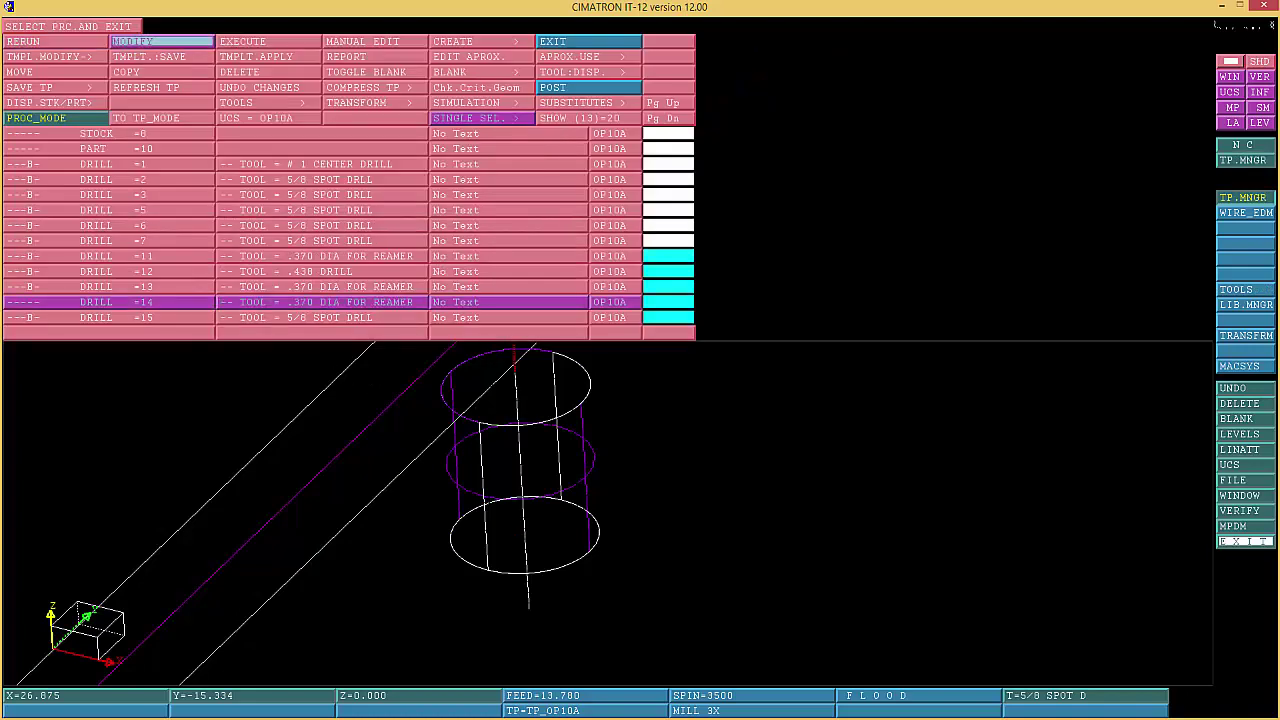
pyautogui.click(485, 42)
pyautogui.click(88, 43)
pyautogui.click(85, 78)
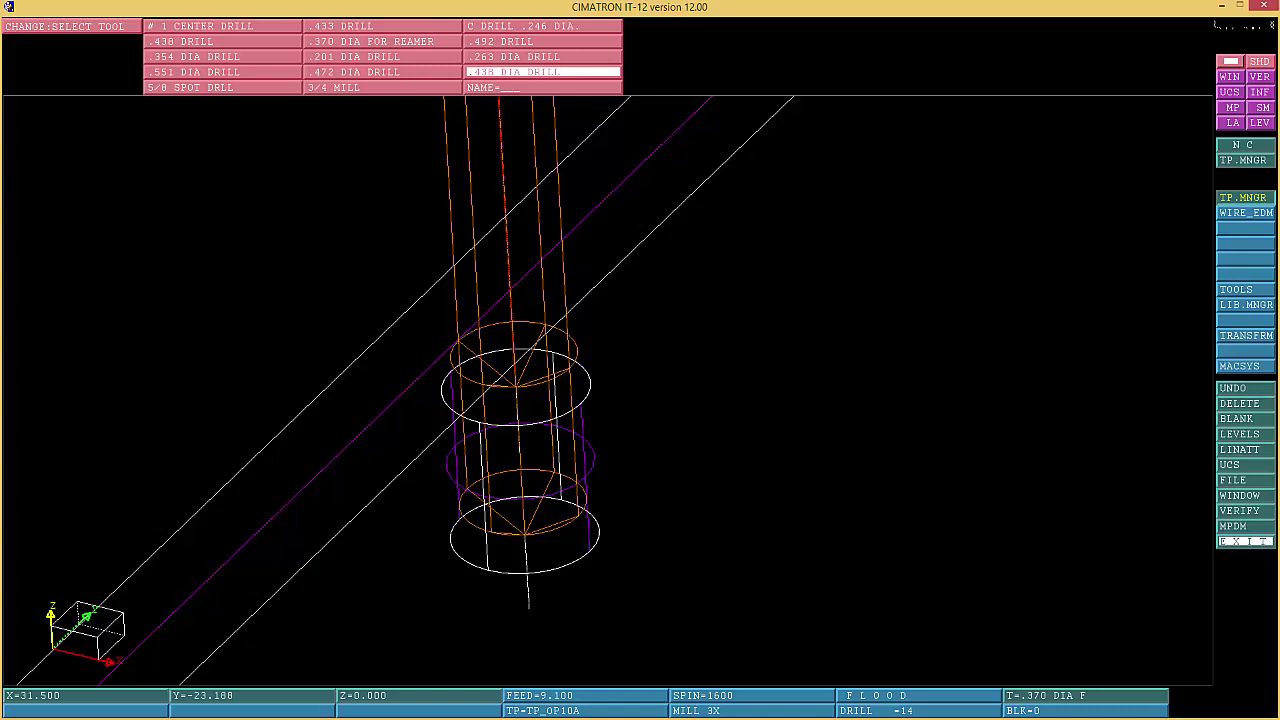
pyautogui.click(542, 72)
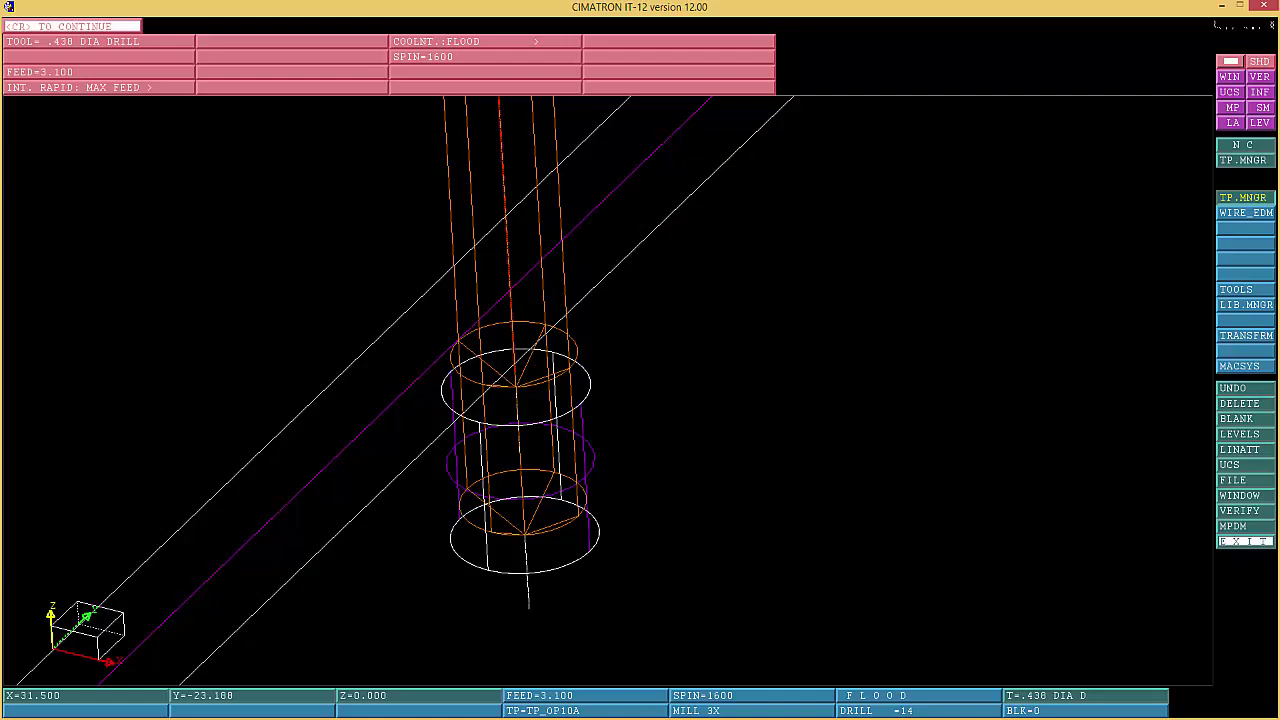
pyautogui.press('Return')
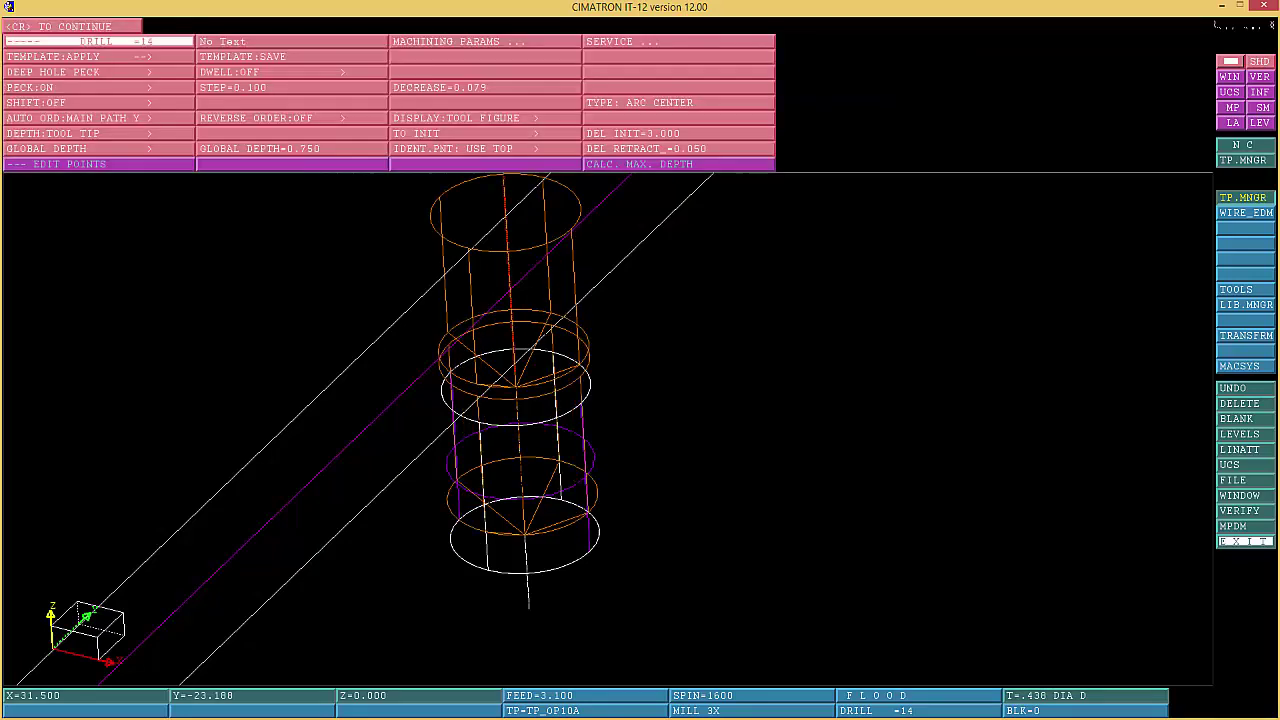
pyautogui.press('Return')
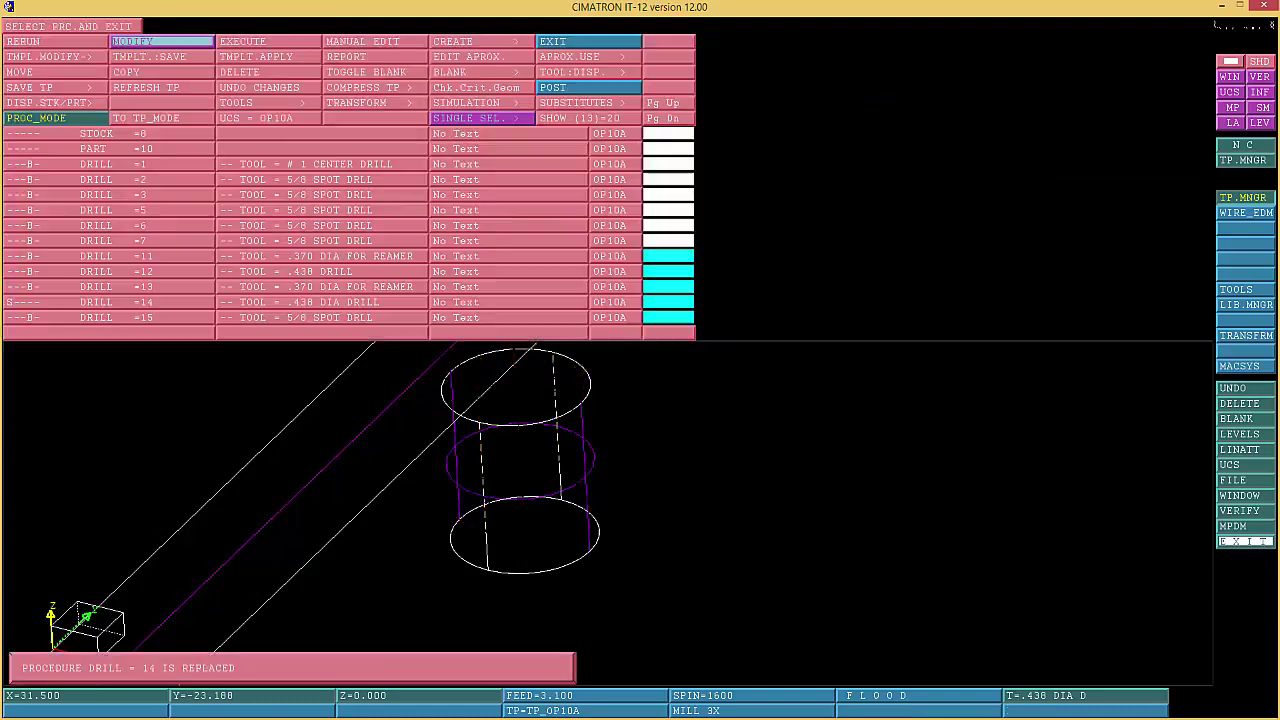
pyautogui.click(322, 302)
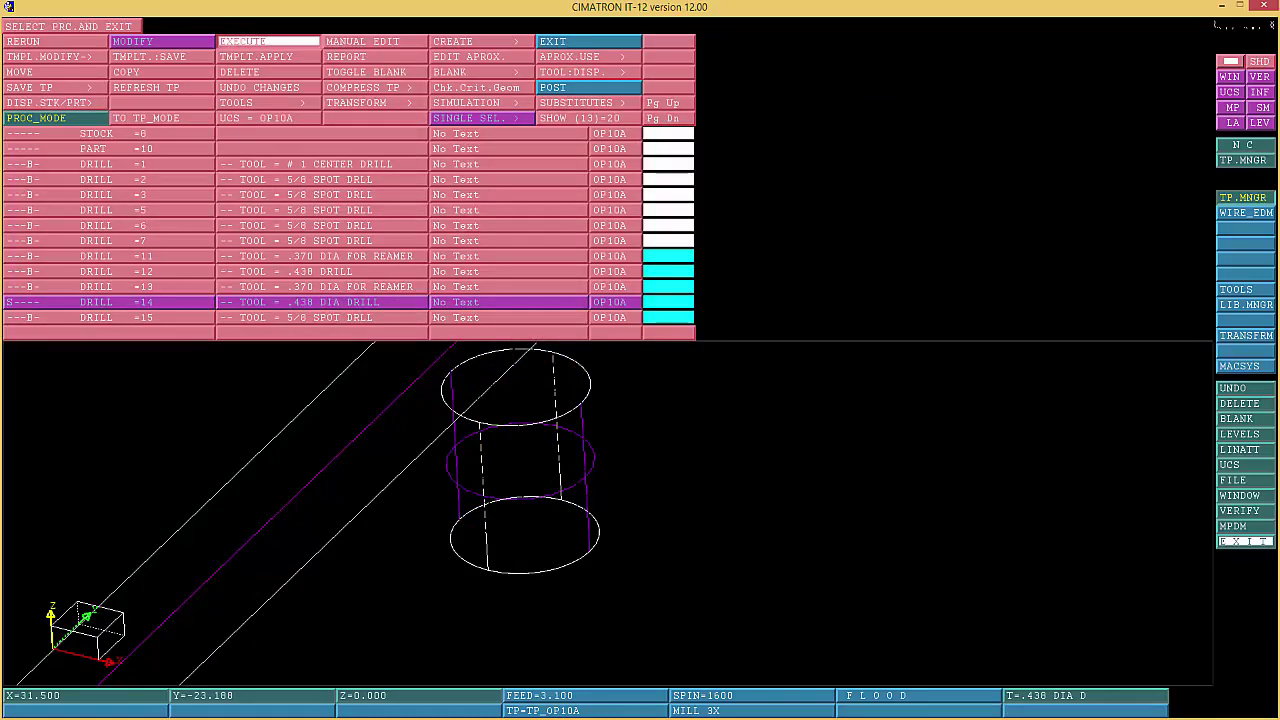
pyautogui.click(268, 41)
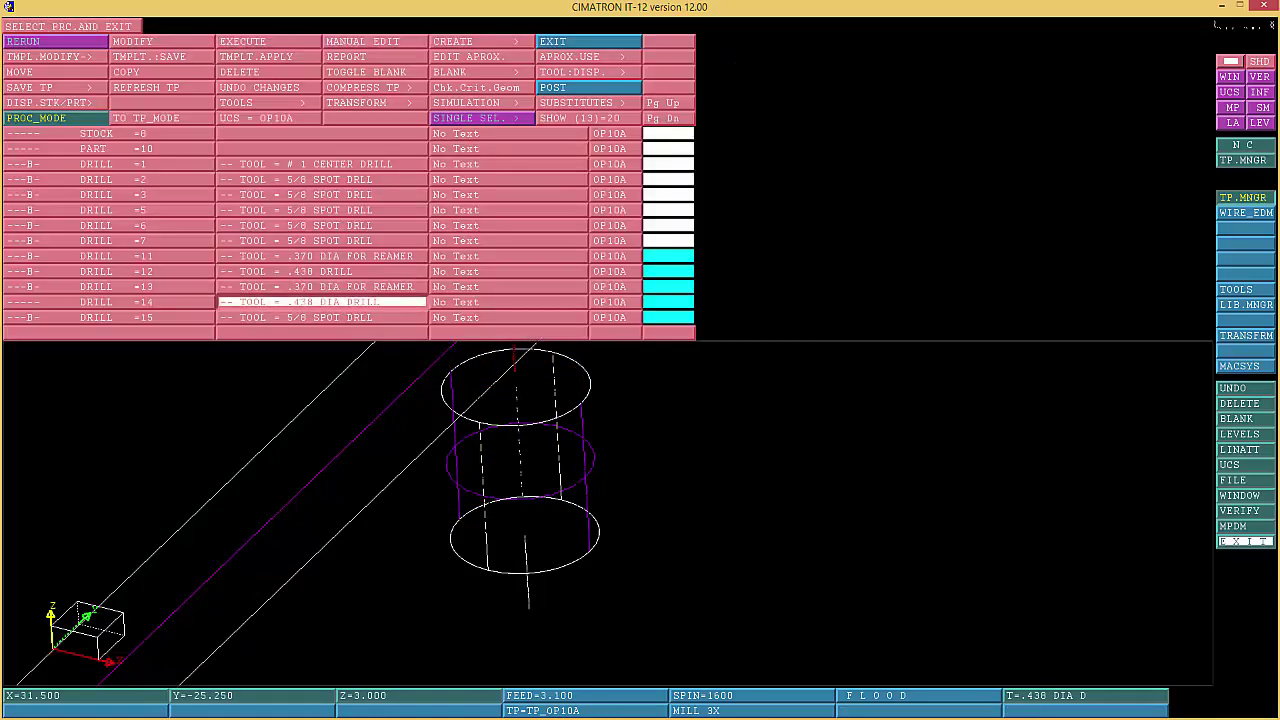
# Toggle the blanking of Drill 14 and Drill 15 to hide the first toolpath and show the second
pyautogui.click(322, 302)
pyautogui.click(322, 317)
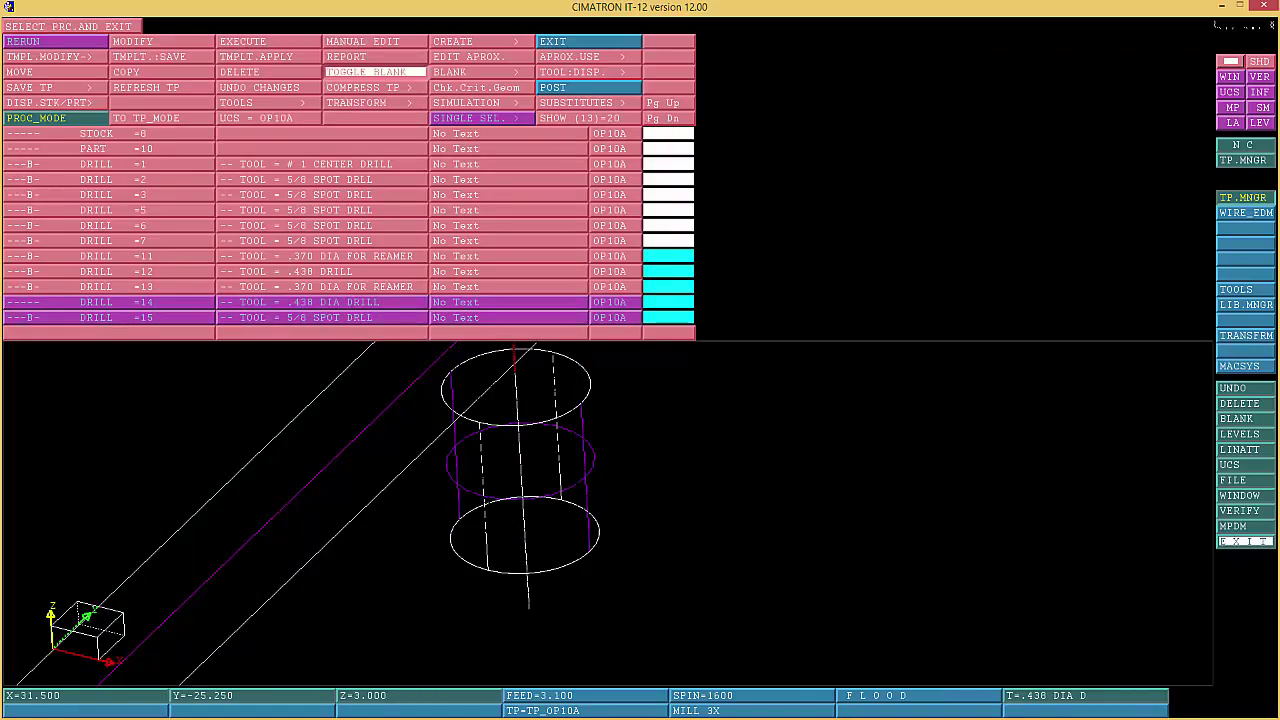
pyautogui.click(375, 72)
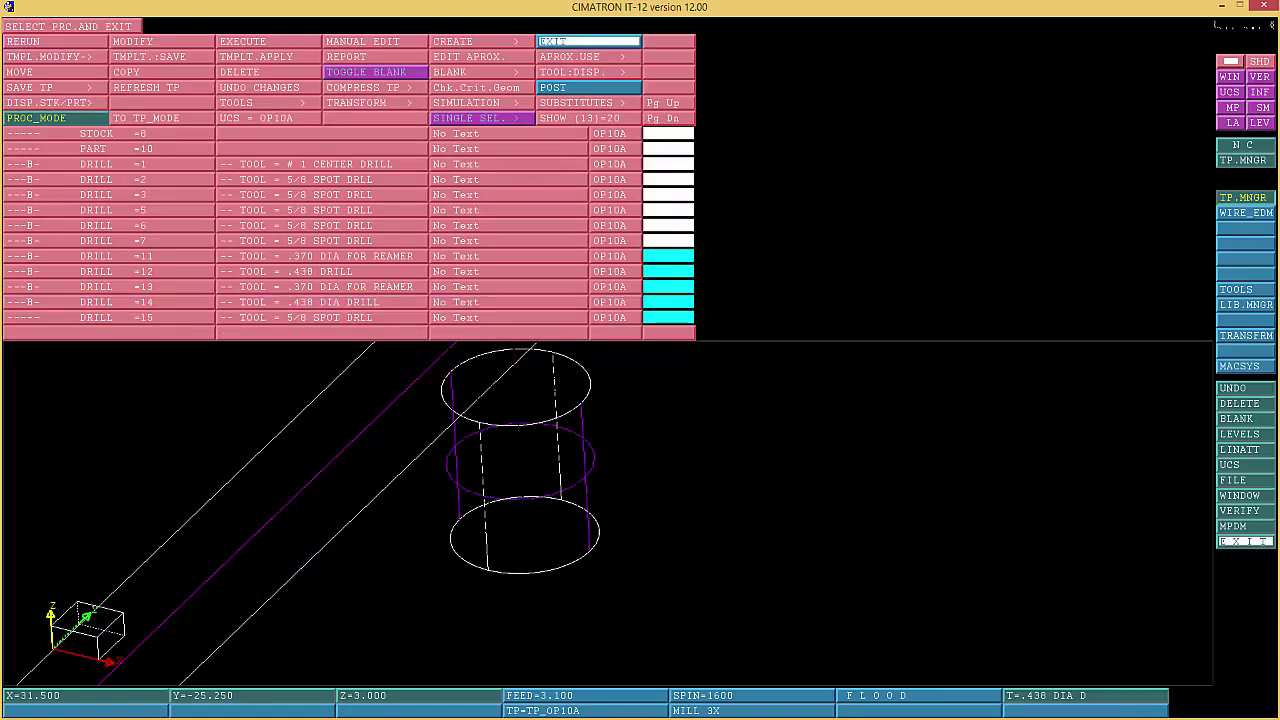
pyautogui.click(589, 41)
# Close in on the front teal hole of the left group on Drill 15's toolpath and verify its inner top arc
pyautogui.click(1230, 62)
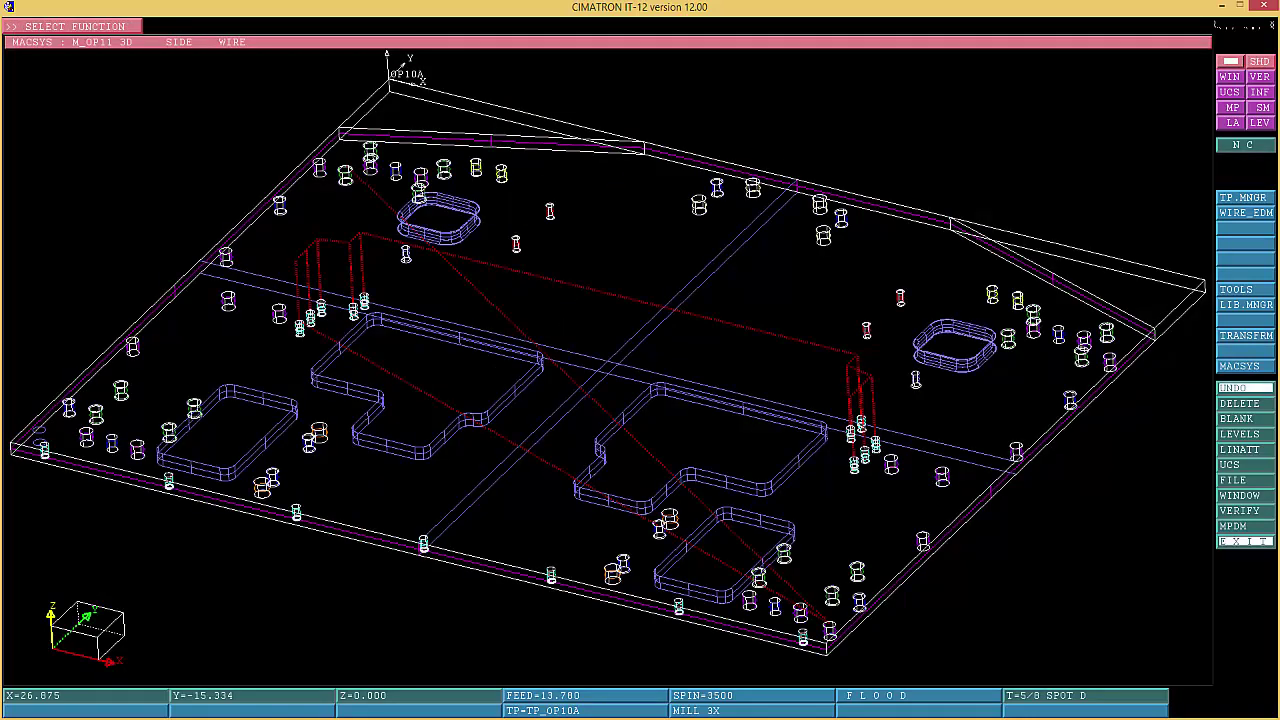
pyautogui.rightClick(1245, 388)
pyautogui.click(1141, 397)
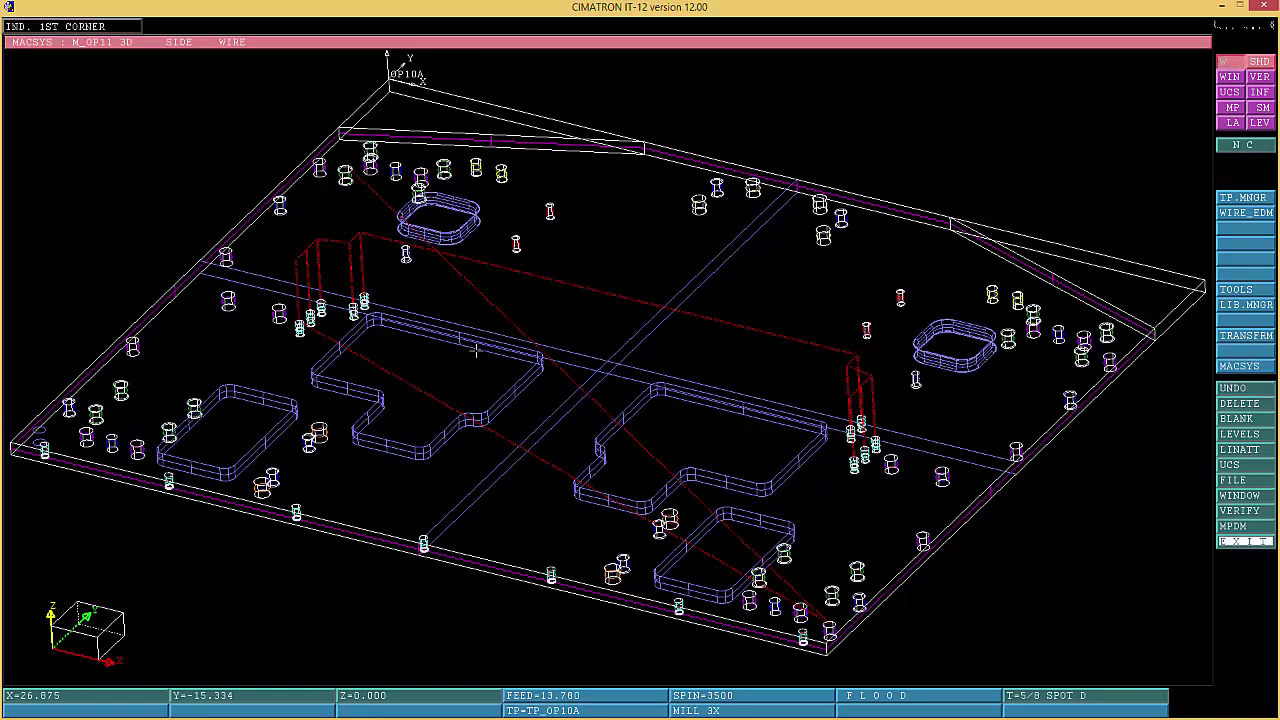
pyautogui.click(279, 352)
pyautogui.click(390, 274)
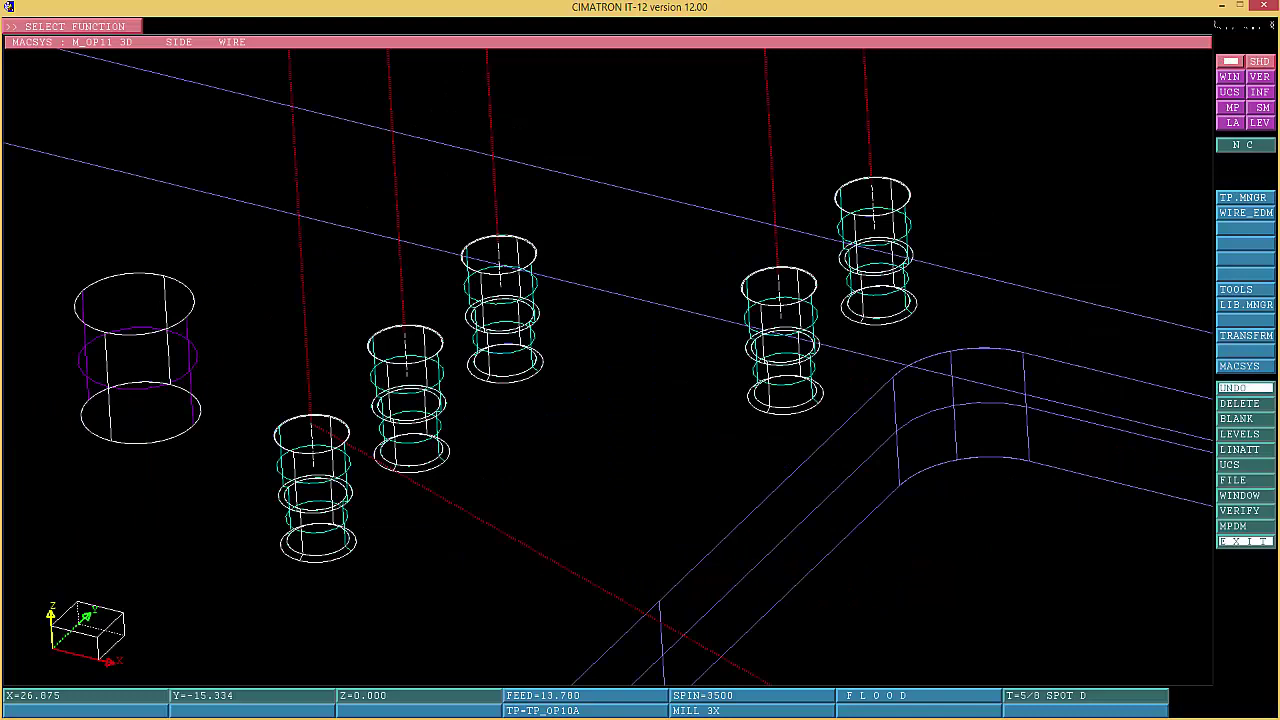
pyautogui.rightClick(1245, 388)
pyautogui.click(1141, 397)
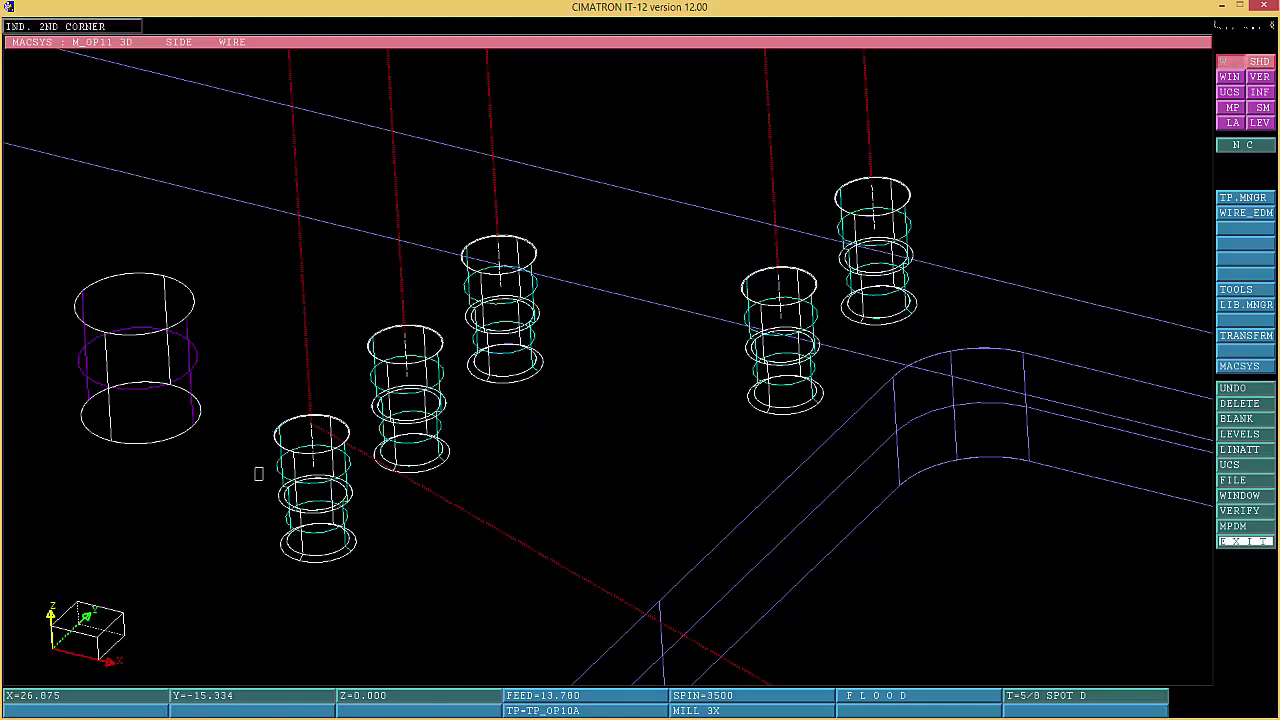
pyautogui.click(256, 480)
pyautogui.click(396, 397)
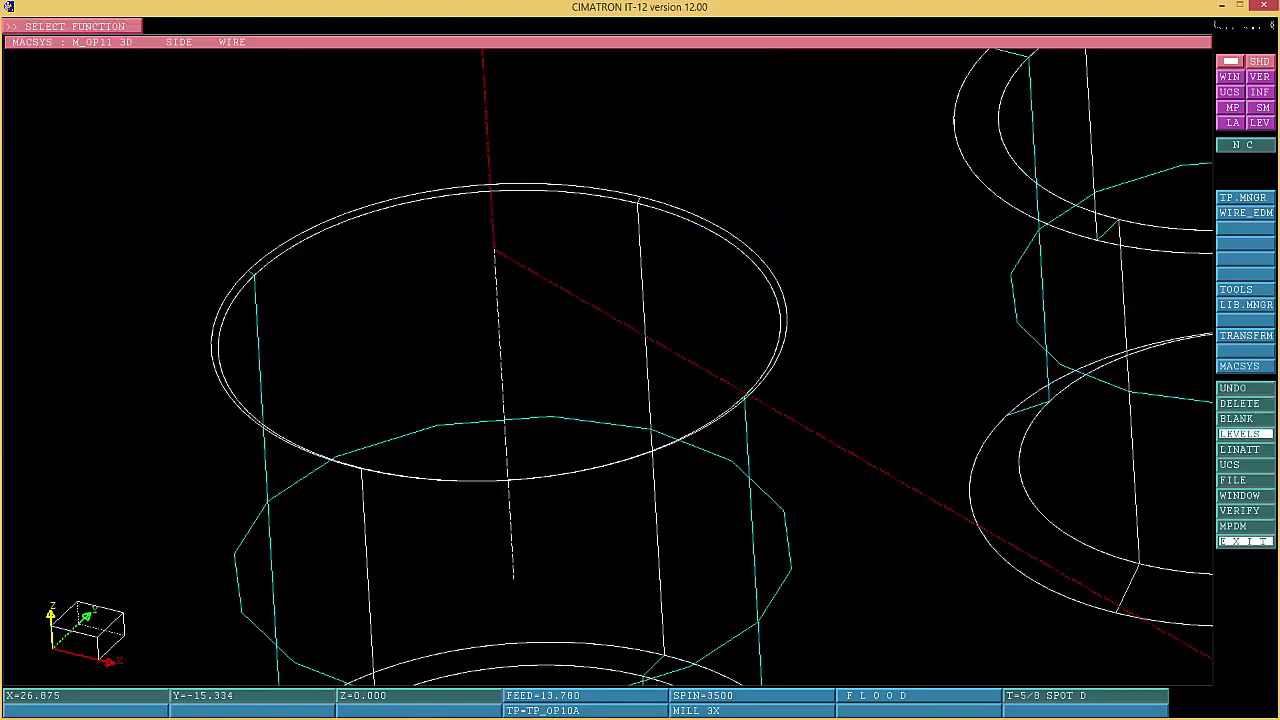
pyautogui.click(1240, 510)
pyautogui.click(186, 132)
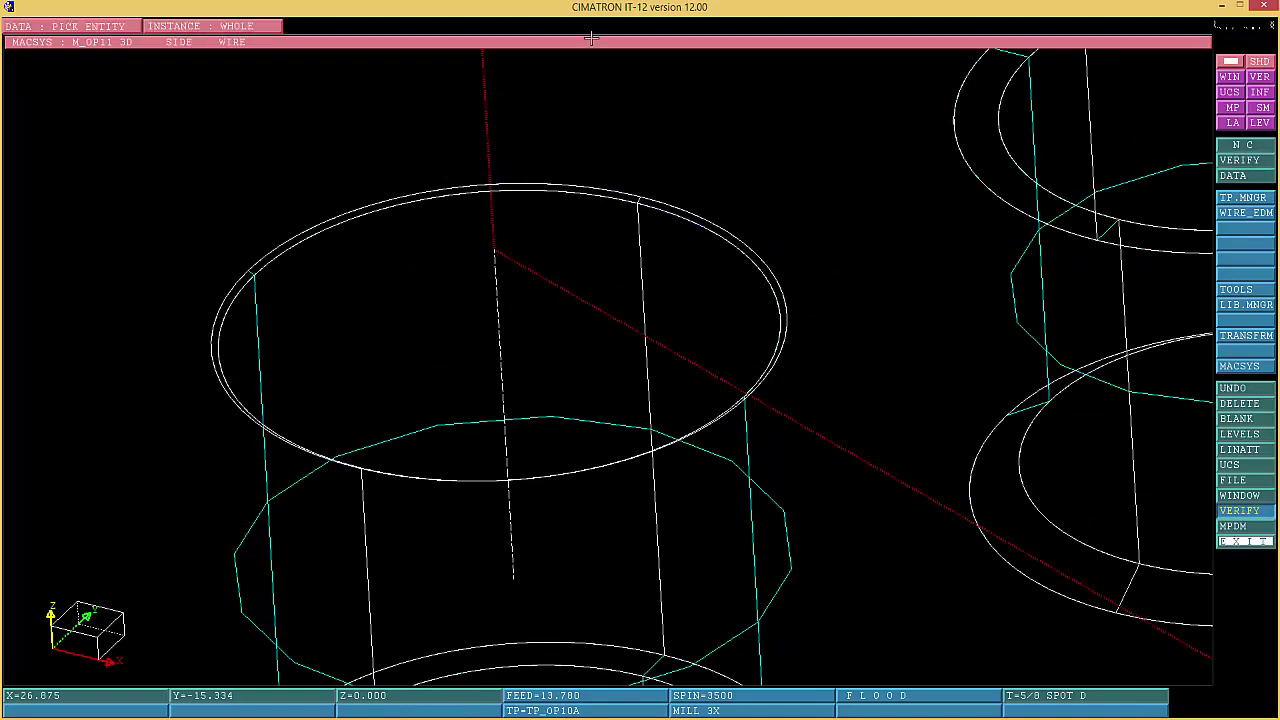
pyautogui.click(352, 221)
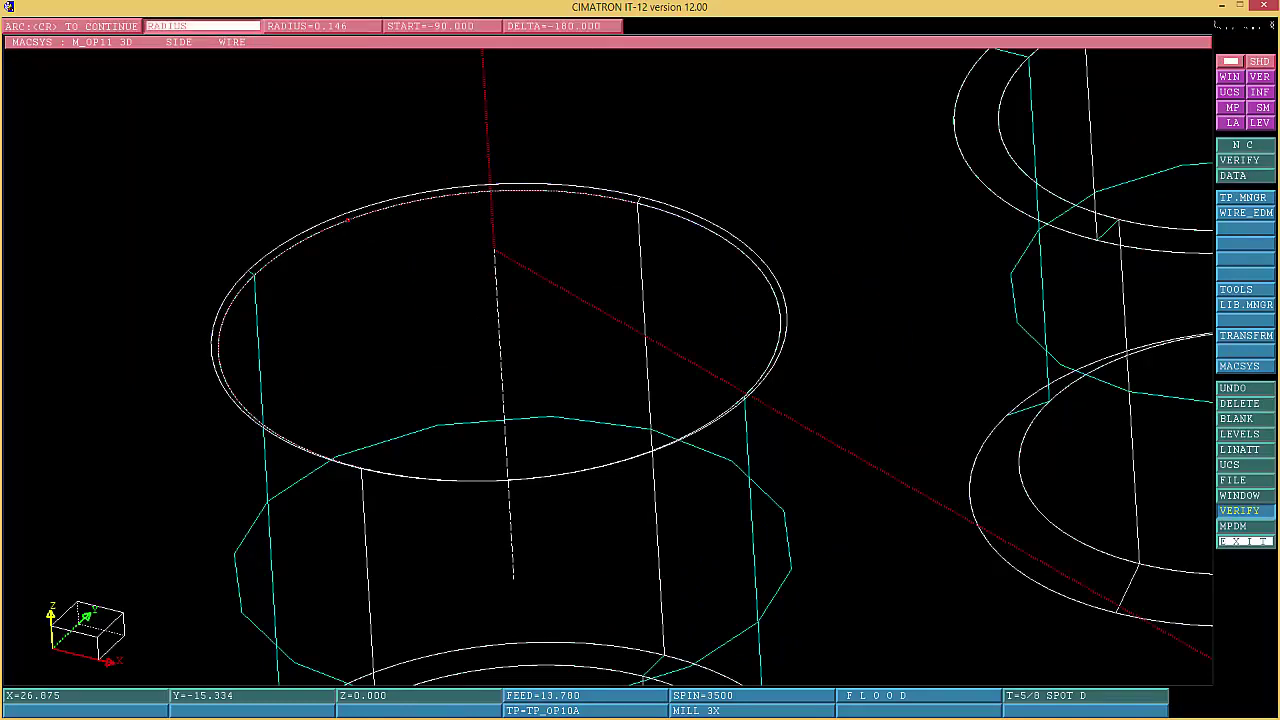
# Read the radius of the verified top arc and end the verification
pyautogui.click(202, 26)
pyautogui.middleClick(208, 26)
pyautogui.middleClick(351, 220)
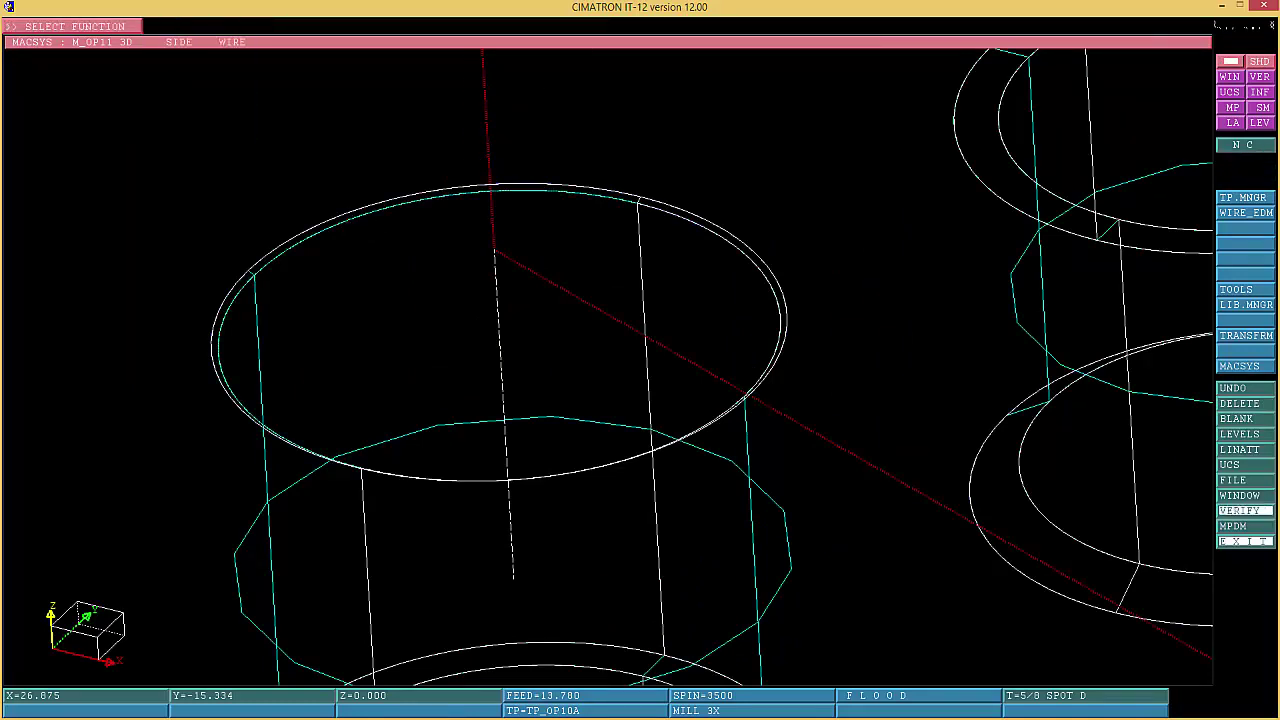
# Modify Drill 15 to use the C DRILL .246 DIA. tool
pyautogui.click(1245, 197)
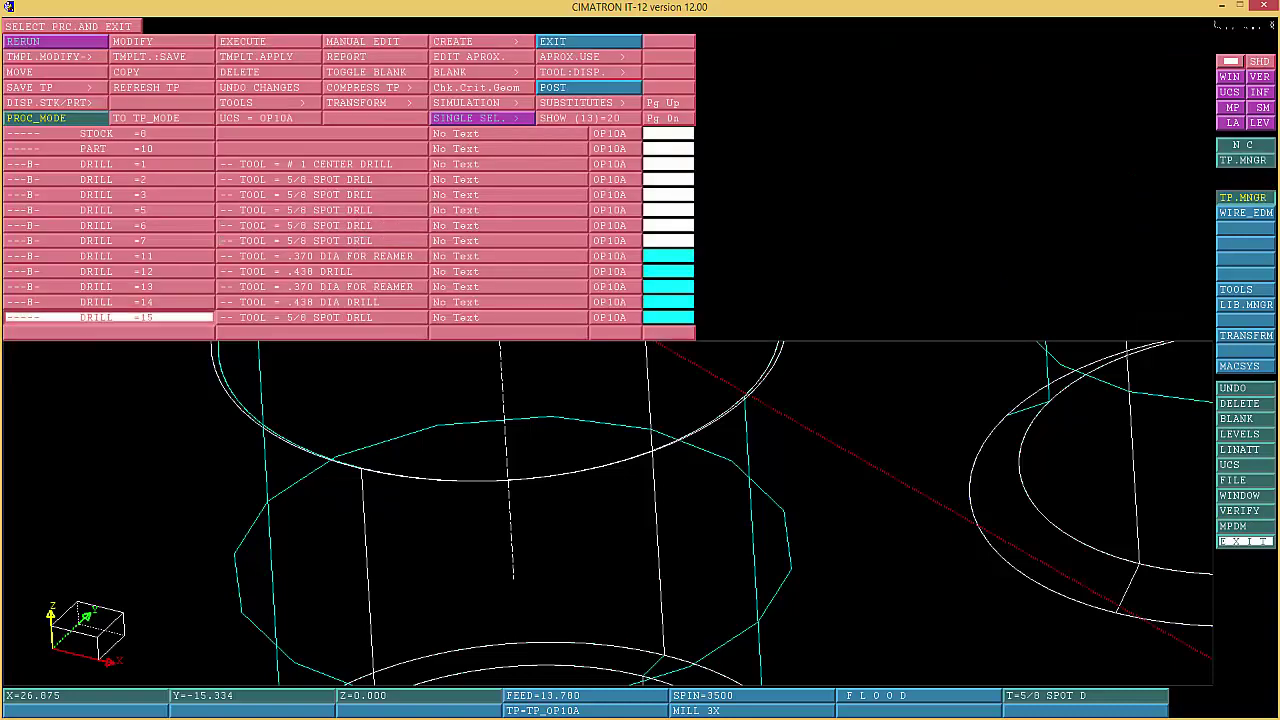
pyautogui.click(162, 41)
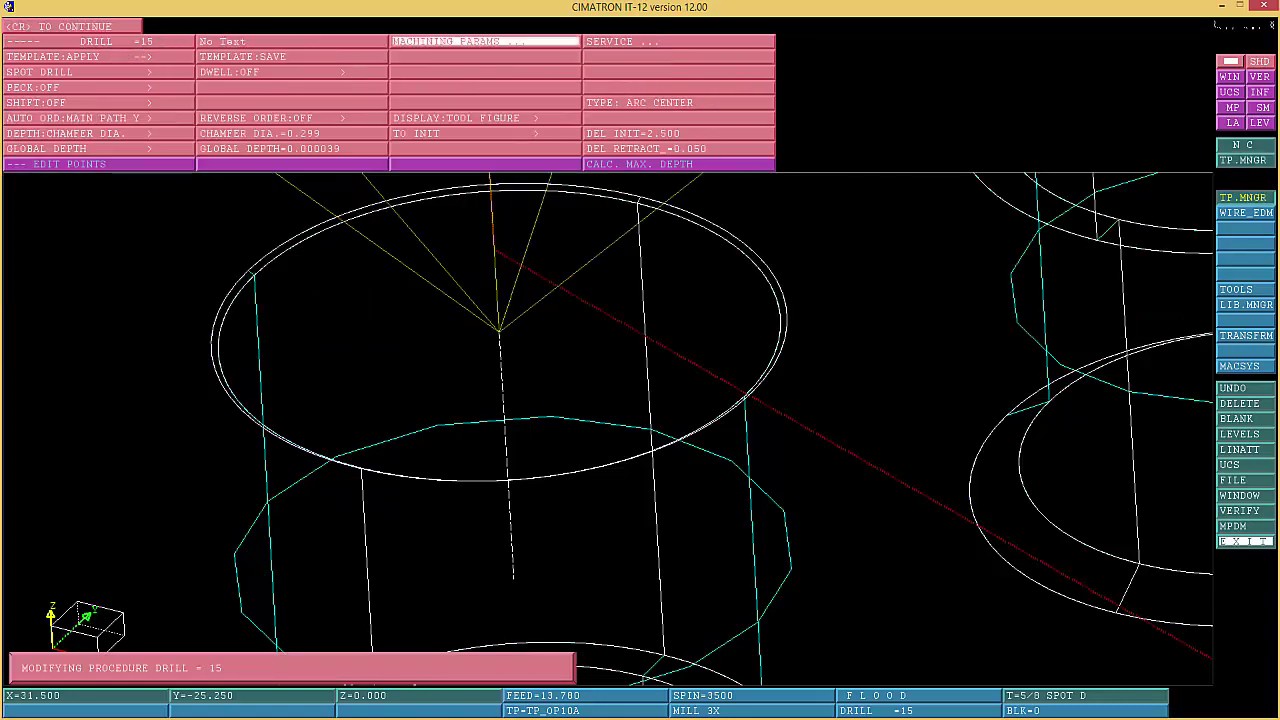
pyautogui.click(485, 41)
pyautogui.click(100, 41)
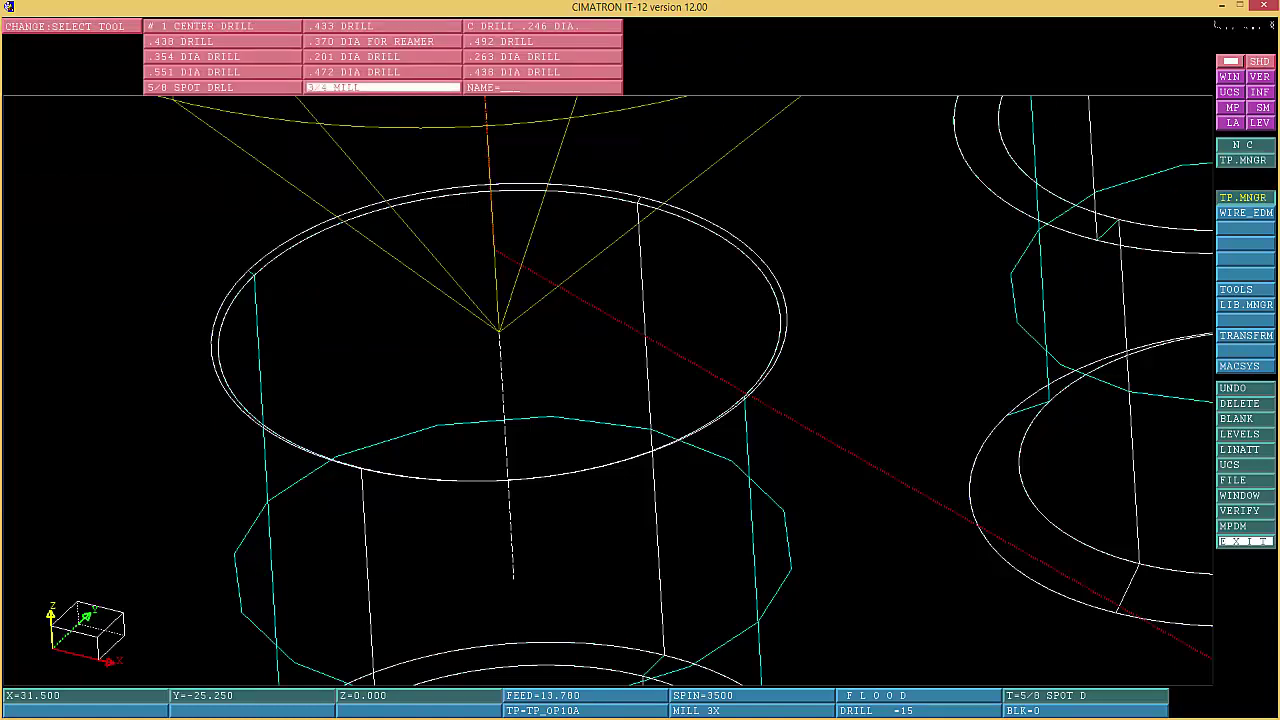
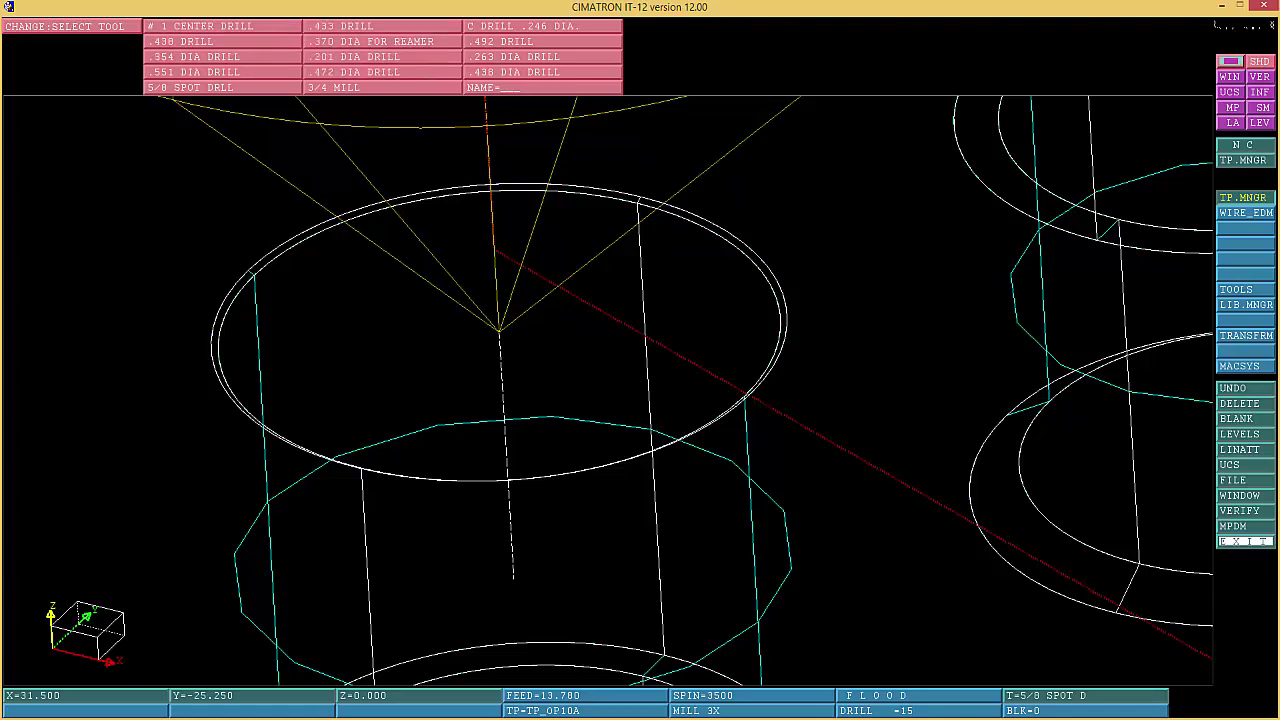
pyautogui.click(542, 25)
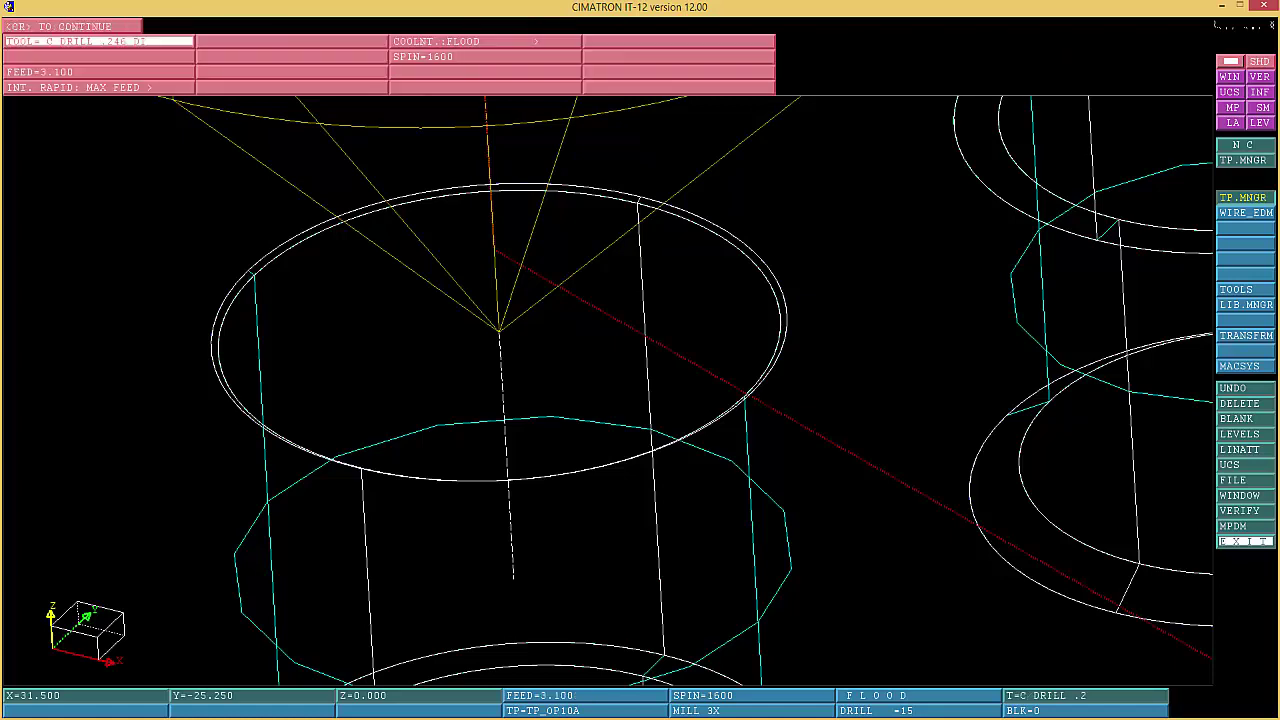
pyautogui.press('Return')
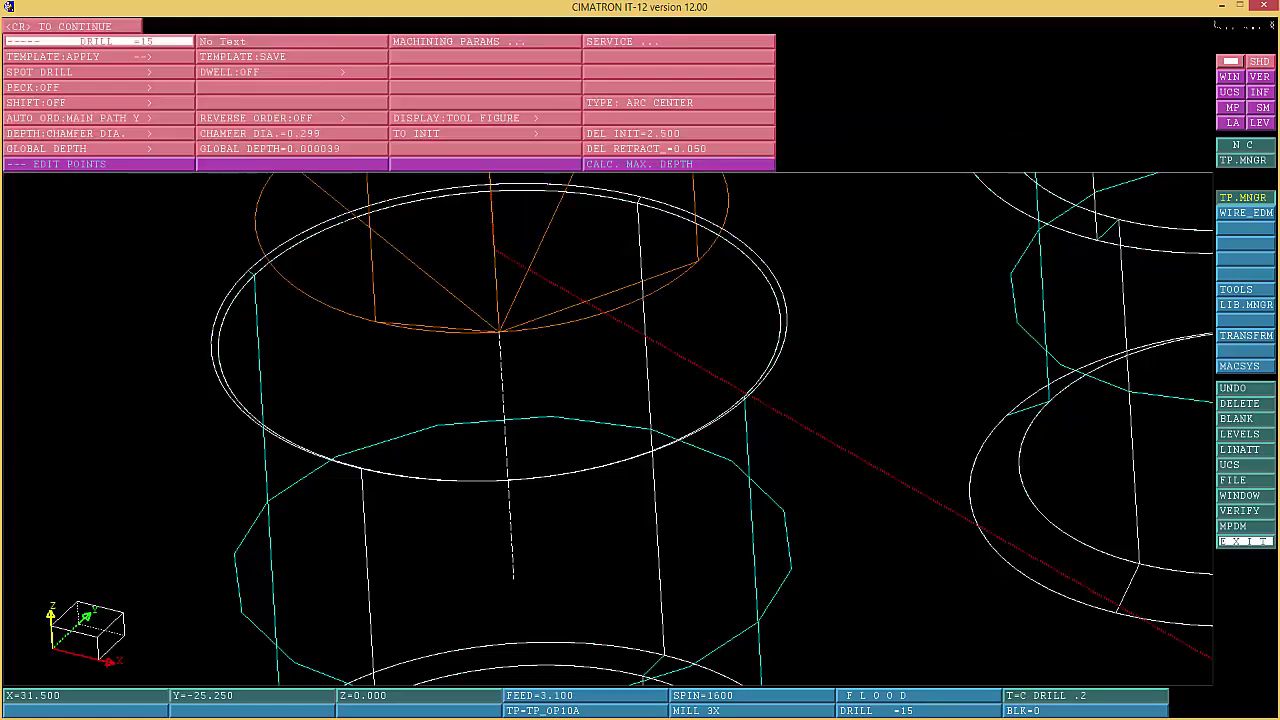
# Set Drill 15 to deep hole peck with tool tip depth and a global depth of 0.750, and execute it
pyautogui.click(86, 73)
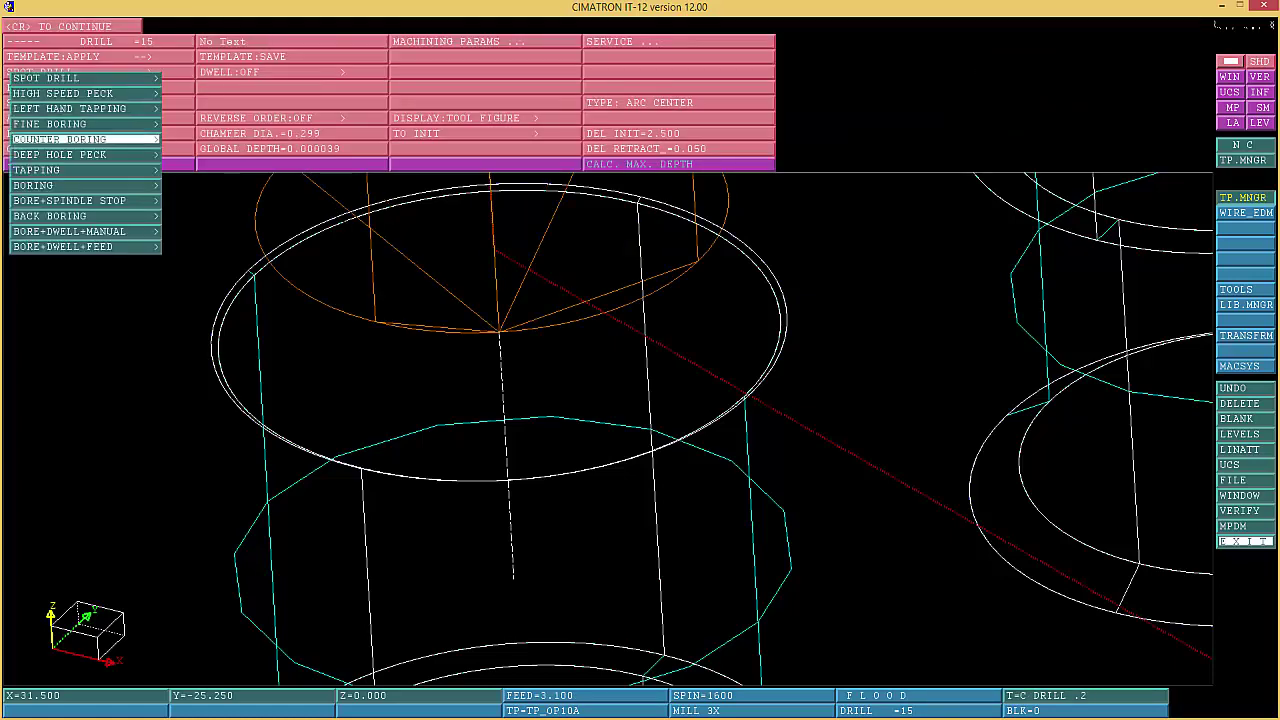
pyautogui.click(86, 154)
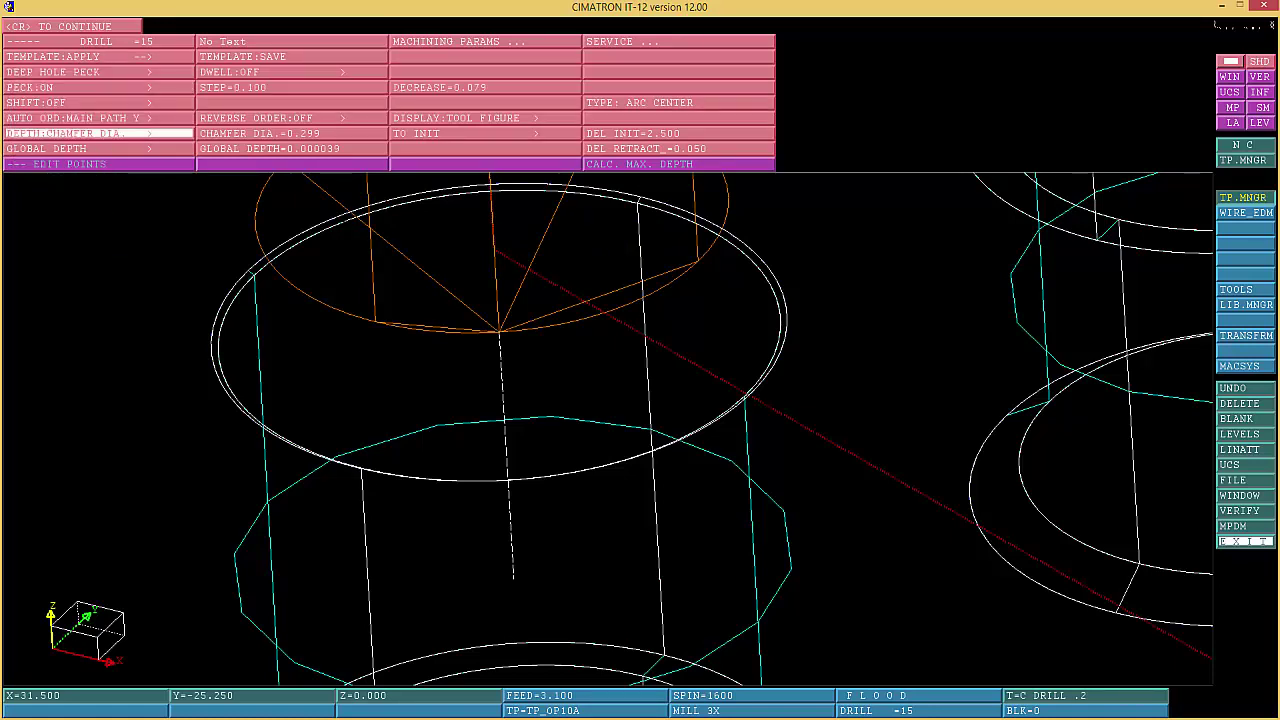
pyautogui.click(86, 133)
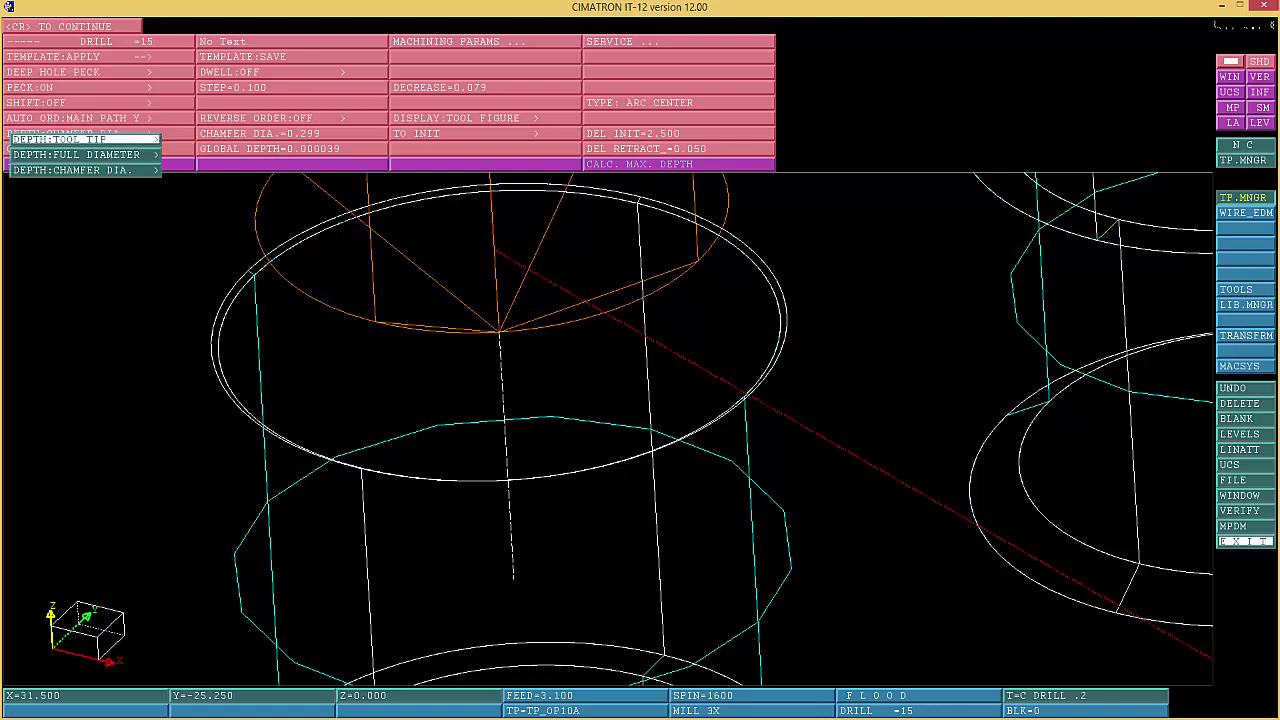
pyautogui.click(60, 149)
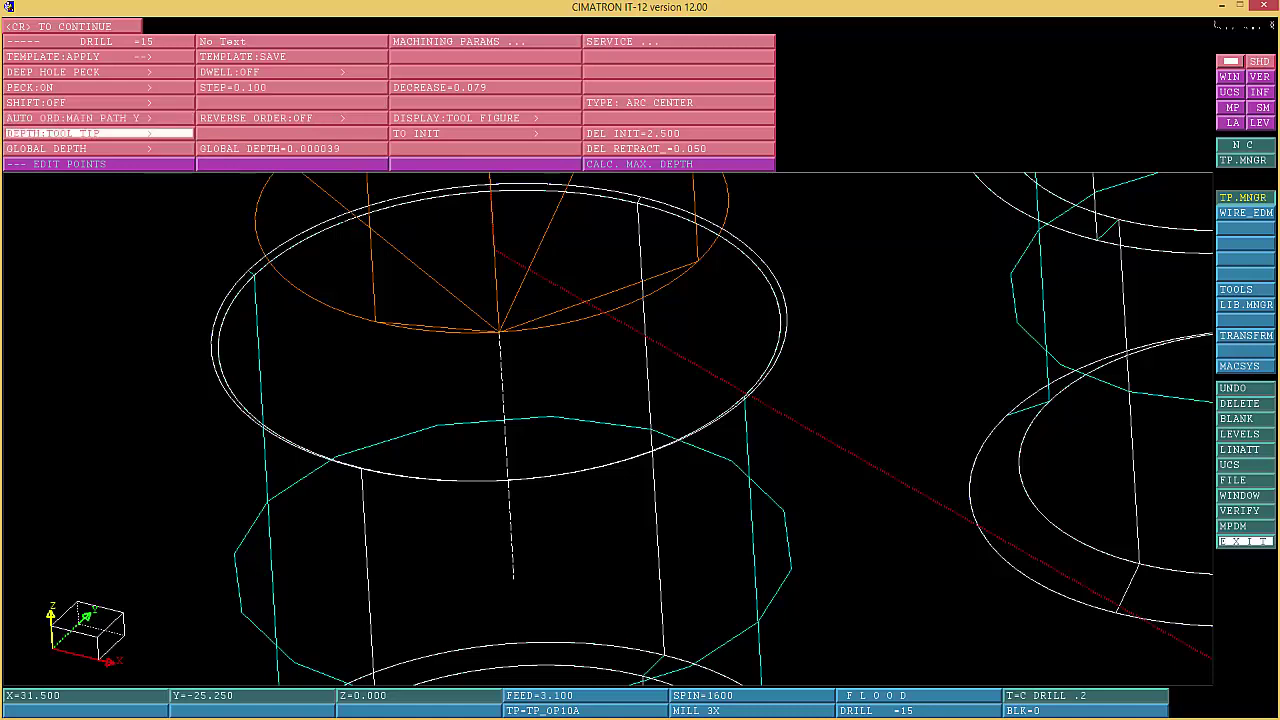
pyautogui.click(290, 148)
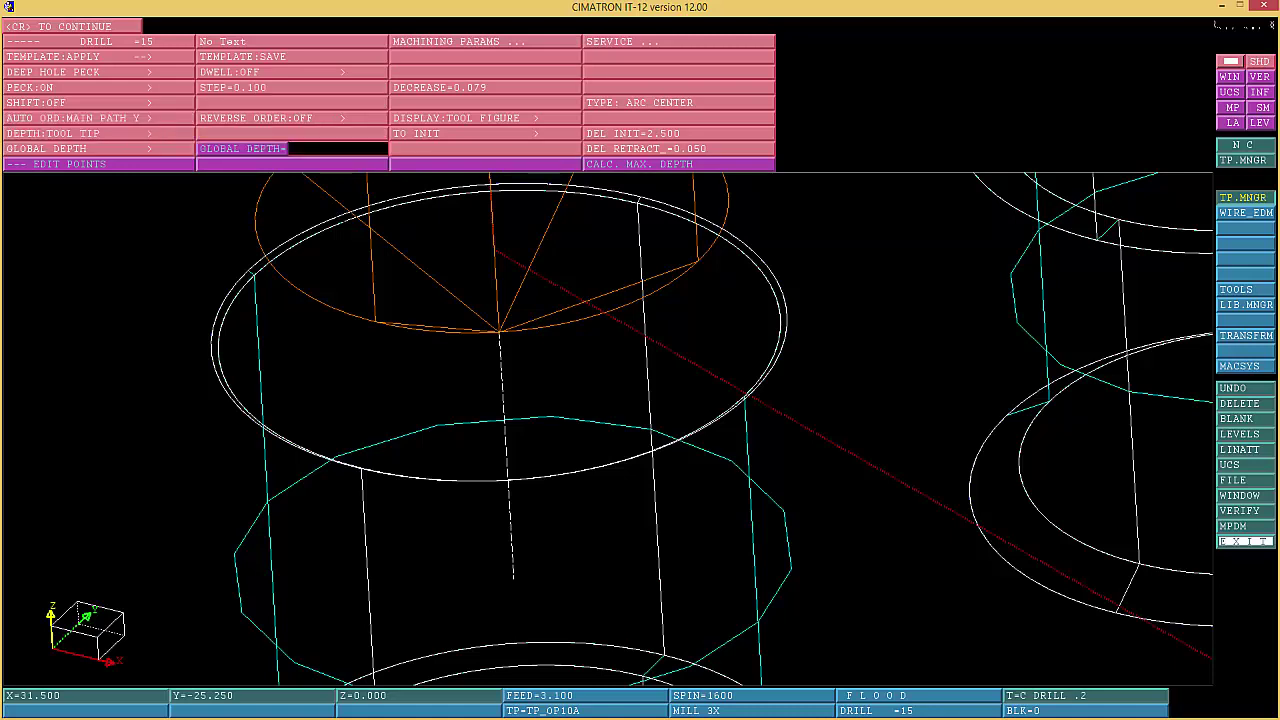
pyautogui.write('0.750')
pyautogui.press('Return')
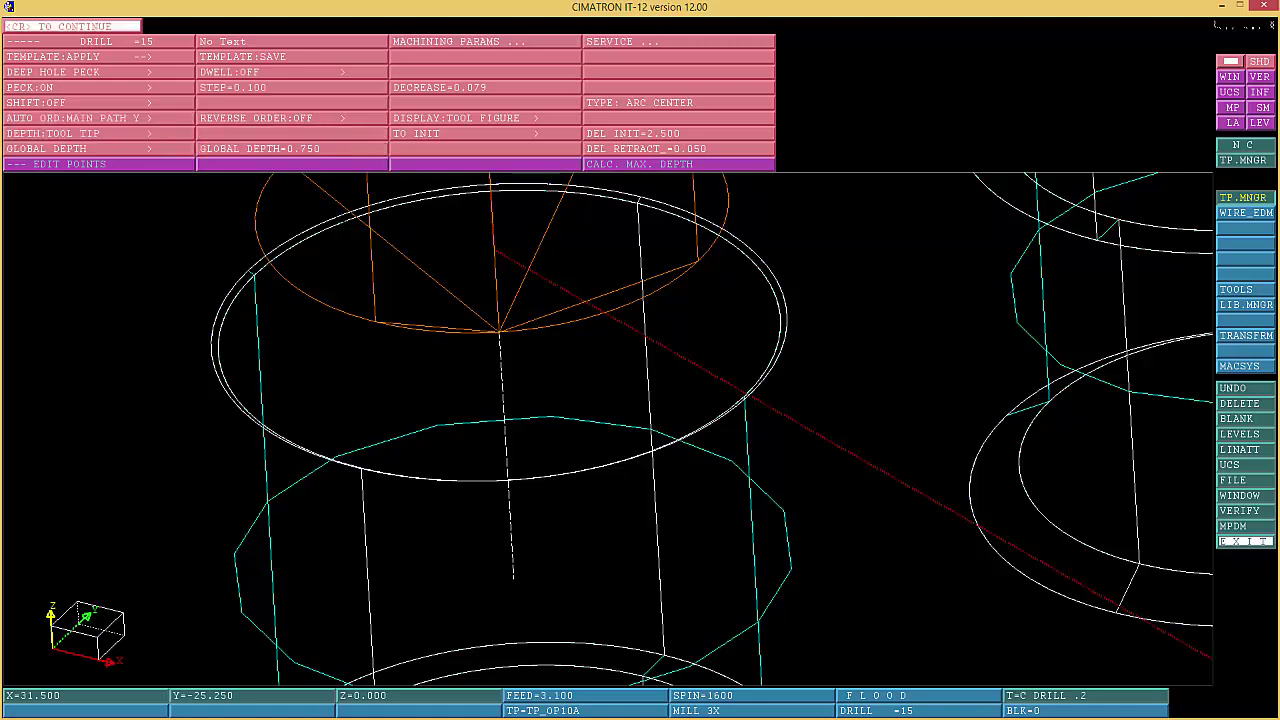
pyautogui.press('Return')
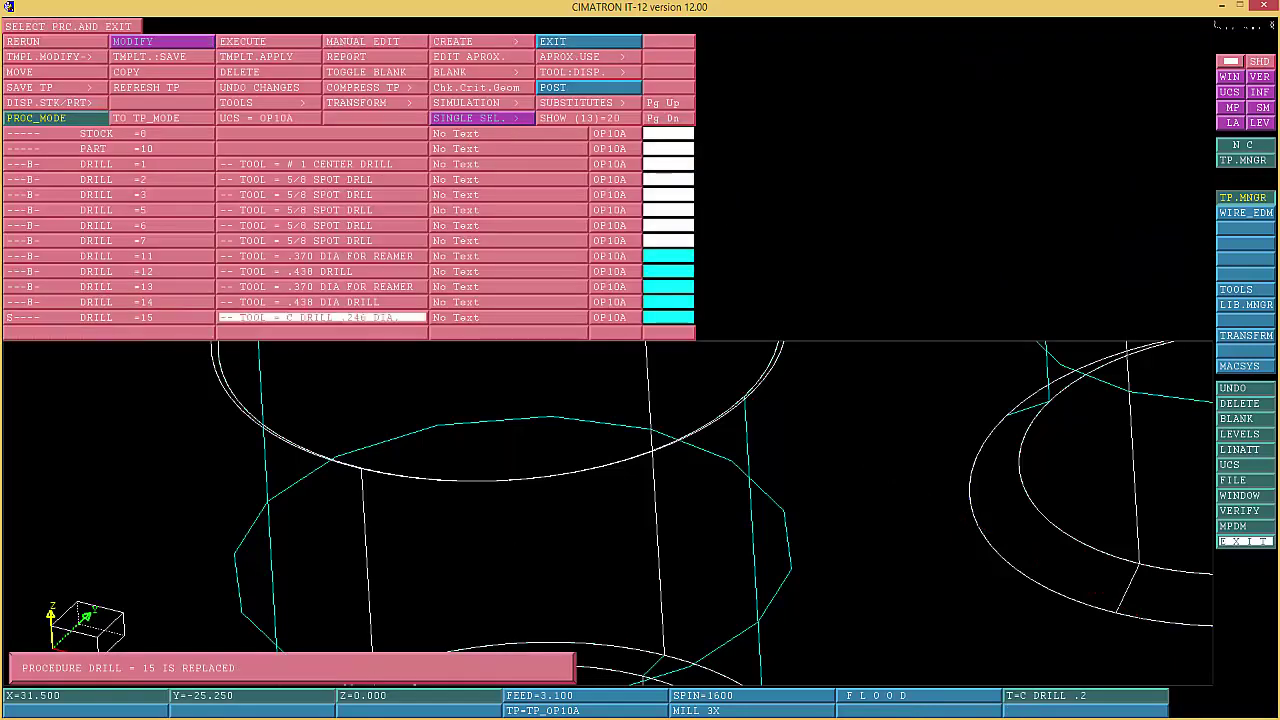
pyautogui.click(322, 317)
pyautogui.click(266, 42)
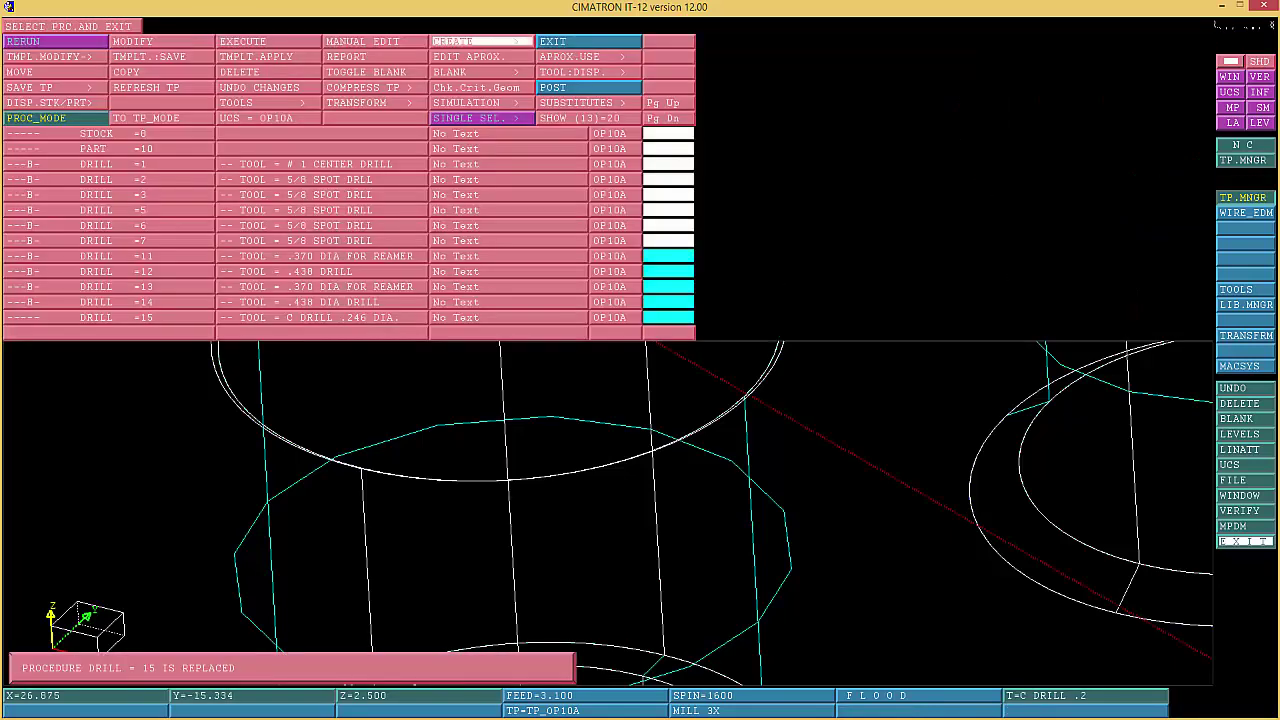
# Blank Drill 15's toolpath and bring the whole plate back into view
pyautogui.click(588, 42)
pyautogui.rightClick(1245, 198)
pyautogui.click(1162, 250)
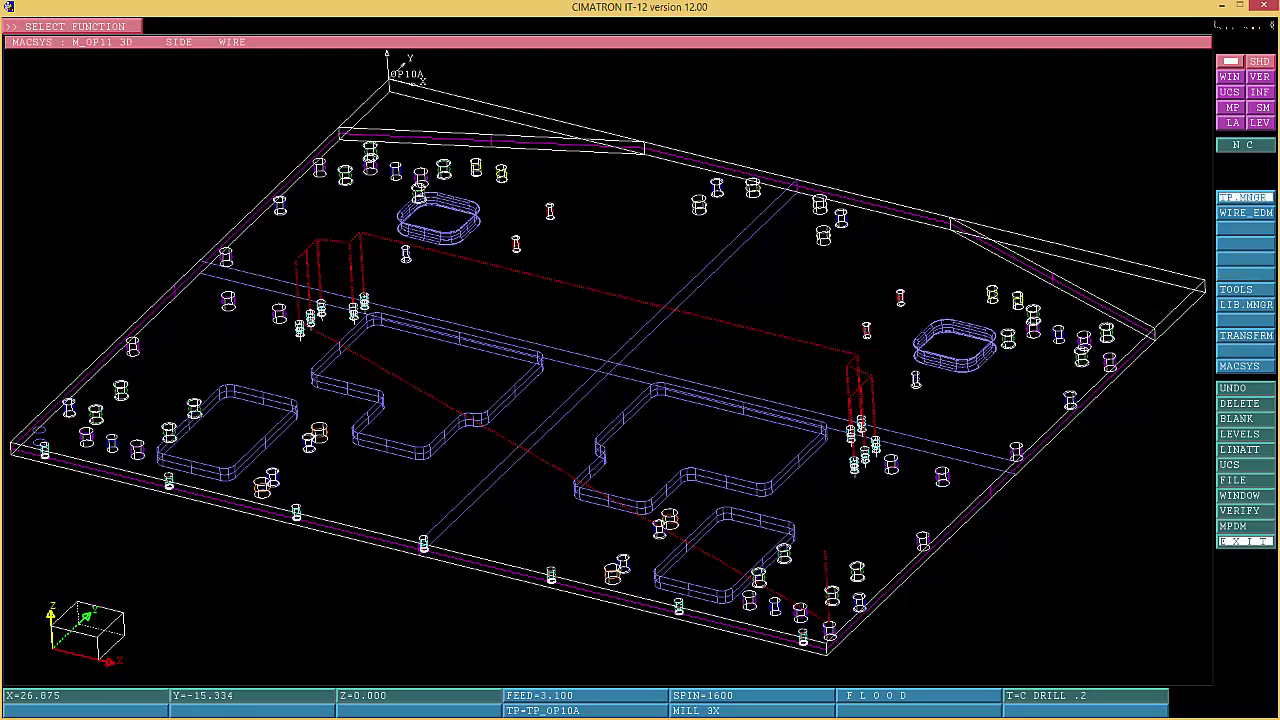
pyautogui.click(1245, 198)
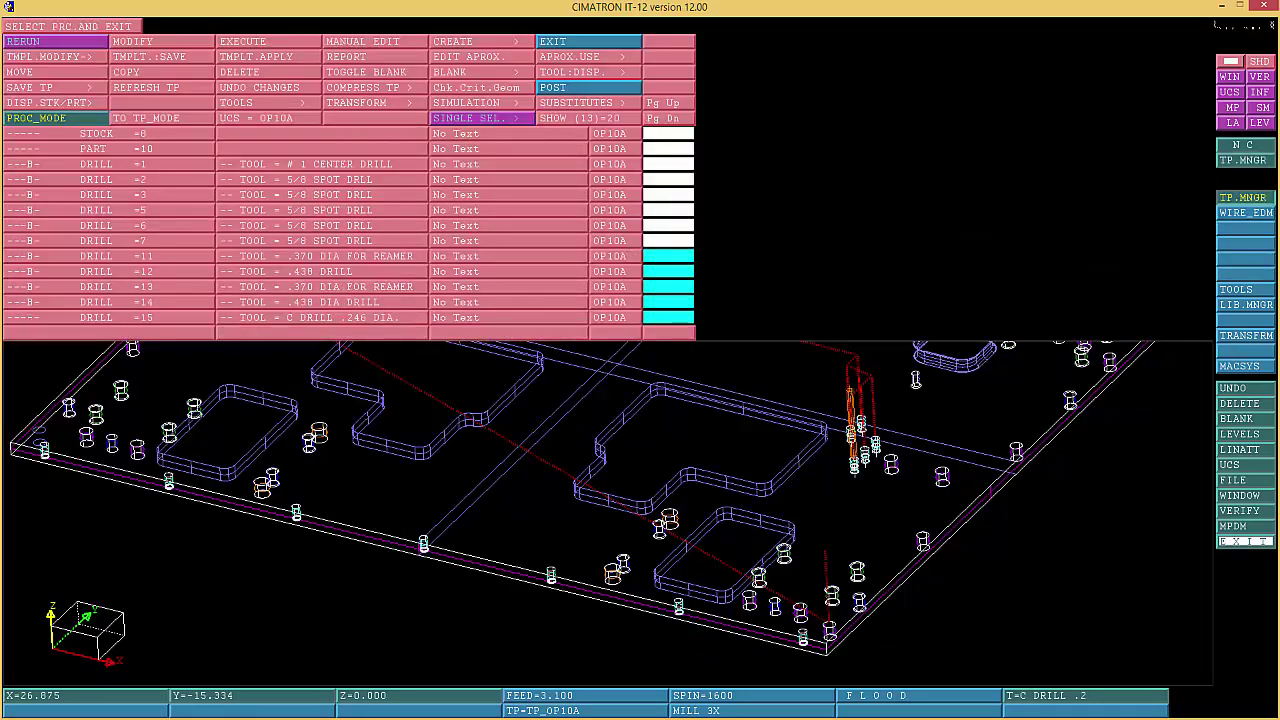
pyautogui.click(320, 317)
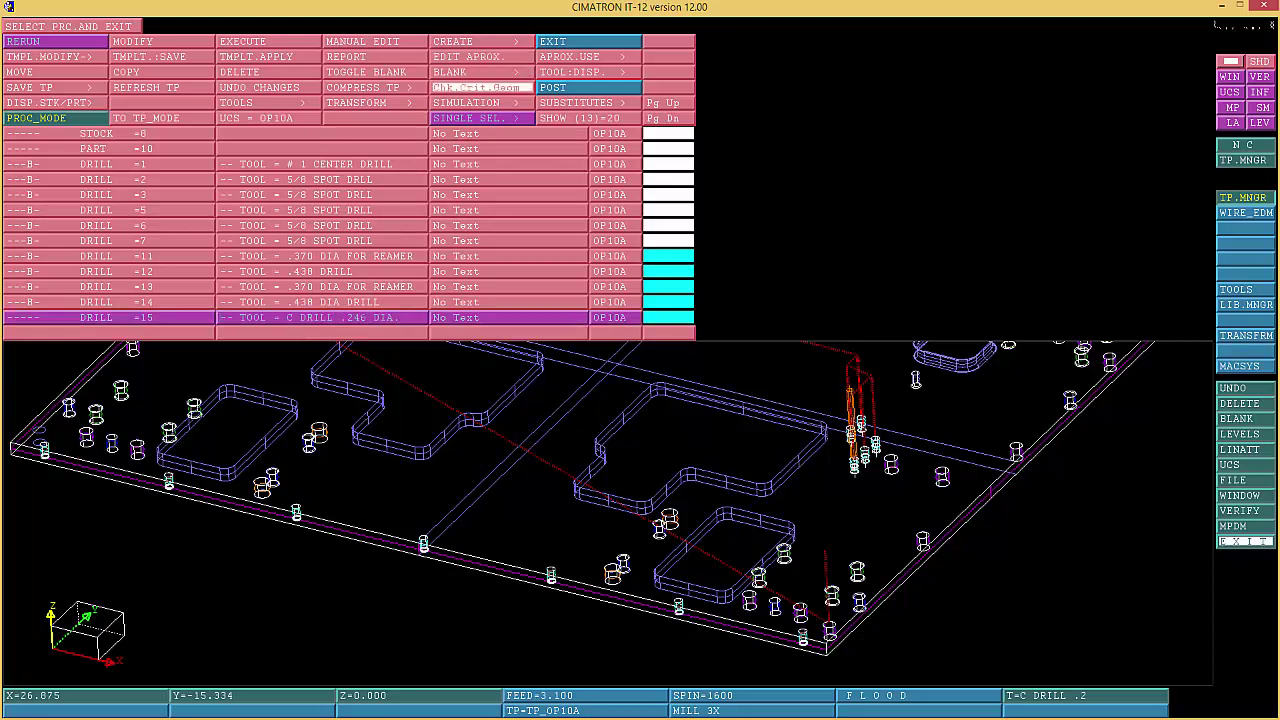
pyautogui.click(480, 72)
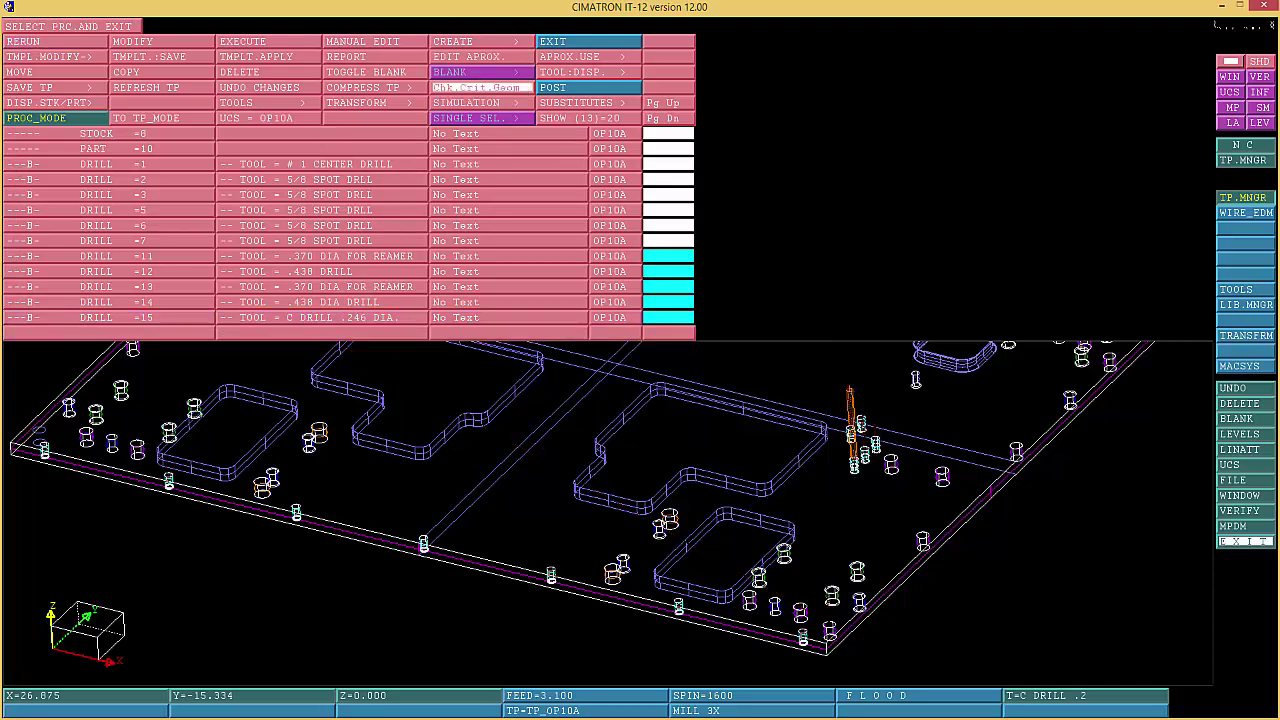
# Select all procedures except the # 1 CENTER DRILL procedure and send them to the simulator with the current stock settings
pyautogui.click(480, 118)
pyautogui.click(480, 186)
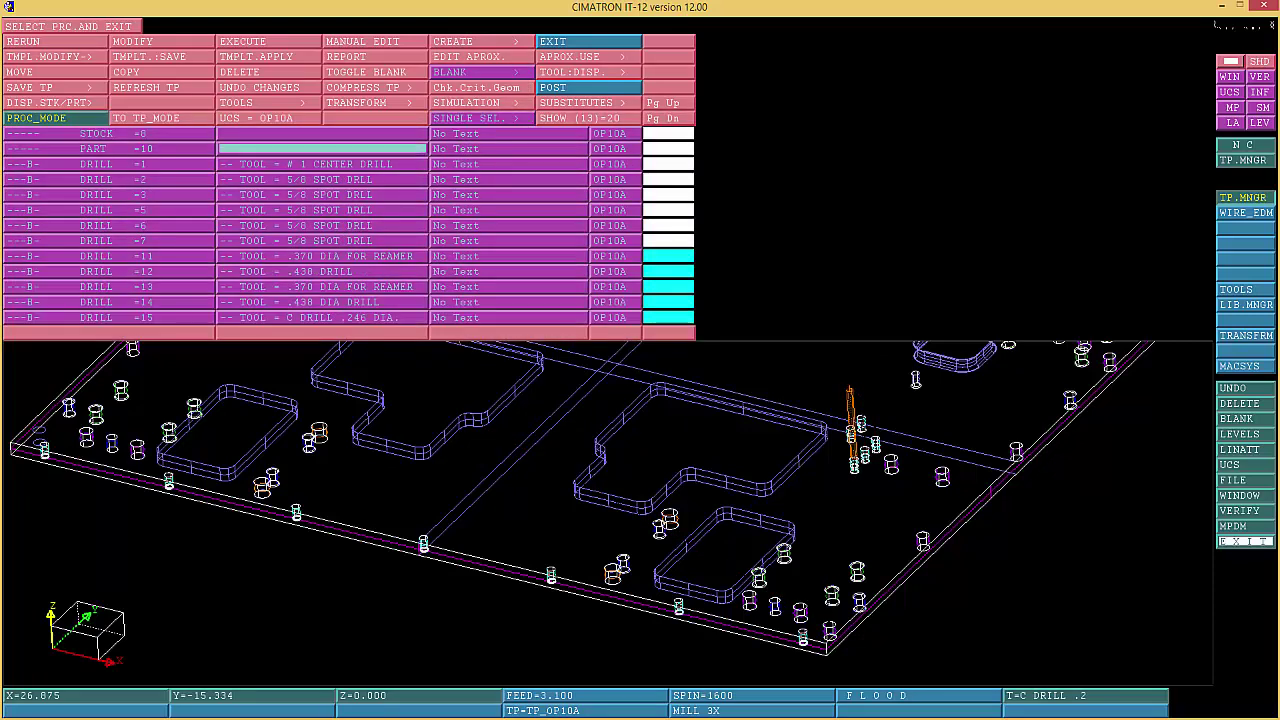
pyautogui.click(320, 164)
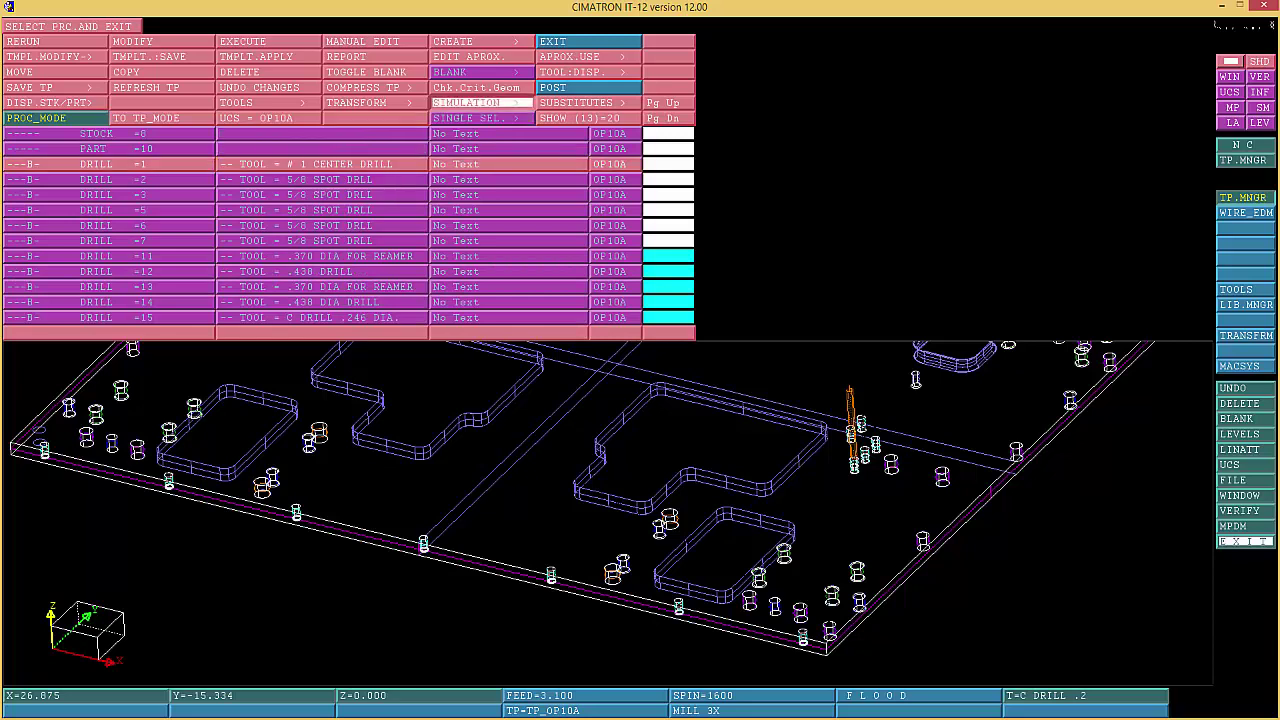
pyautogui.click(480, 103)
pyautogui.click(480, 138)
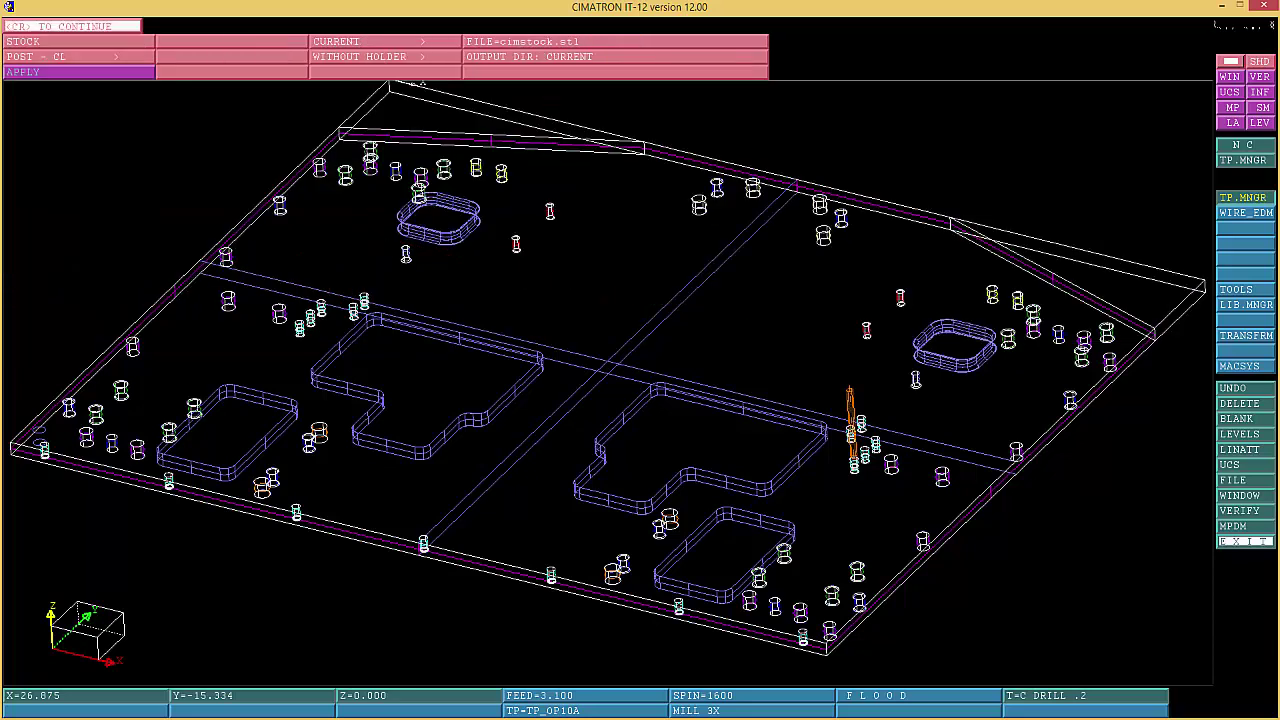
pyautogui.press('Return')
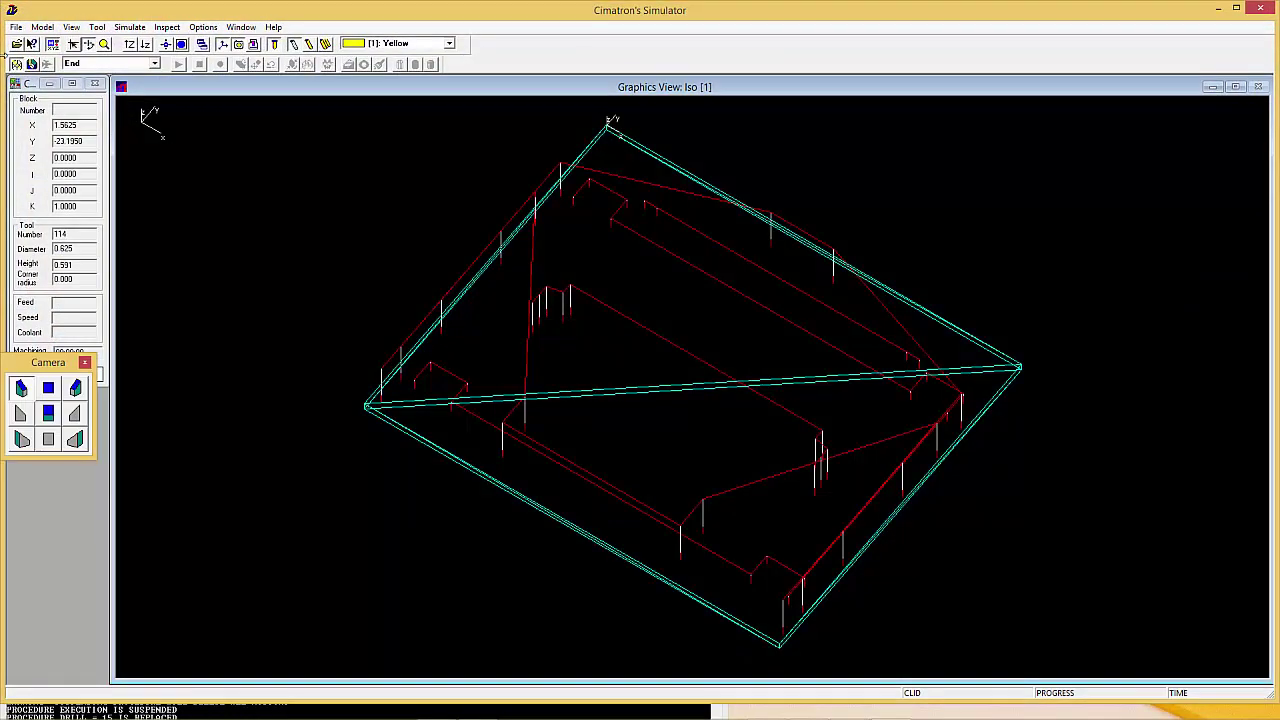
# Close in on the plate's back corner and run the solid drilling simulation
pyautogui.click(32, 64)
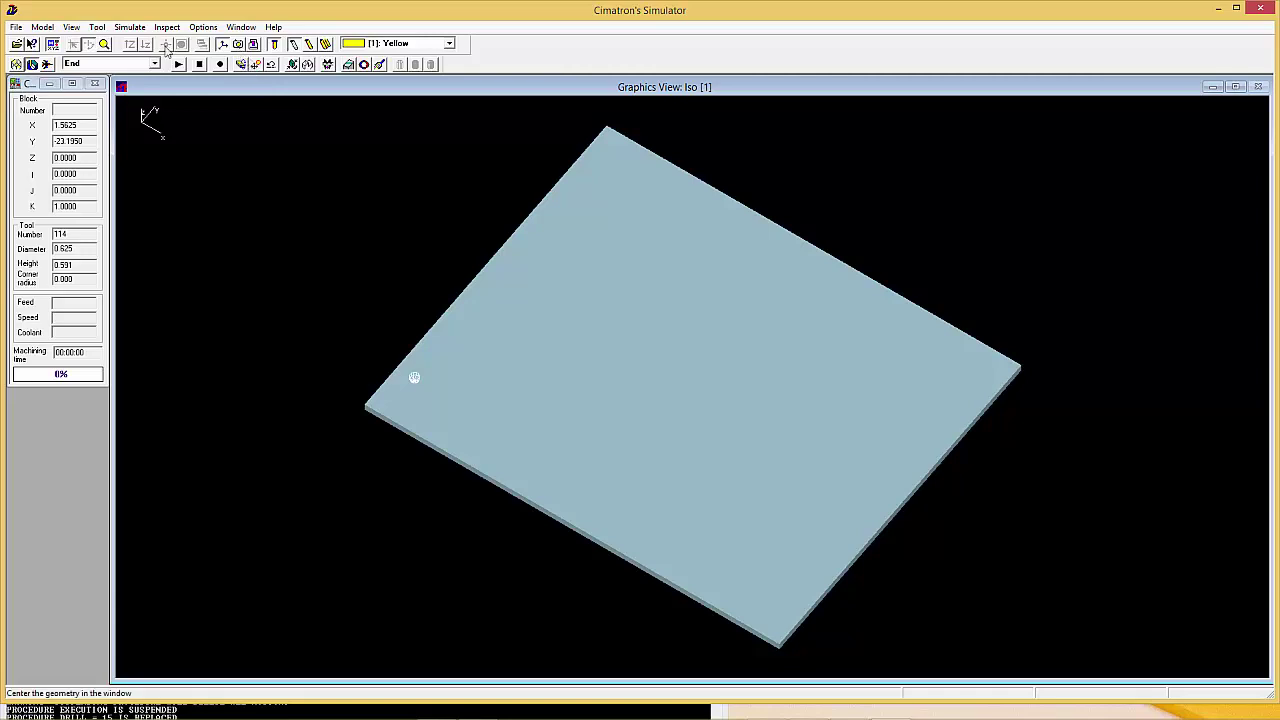
pyautogui.click(16, 65)
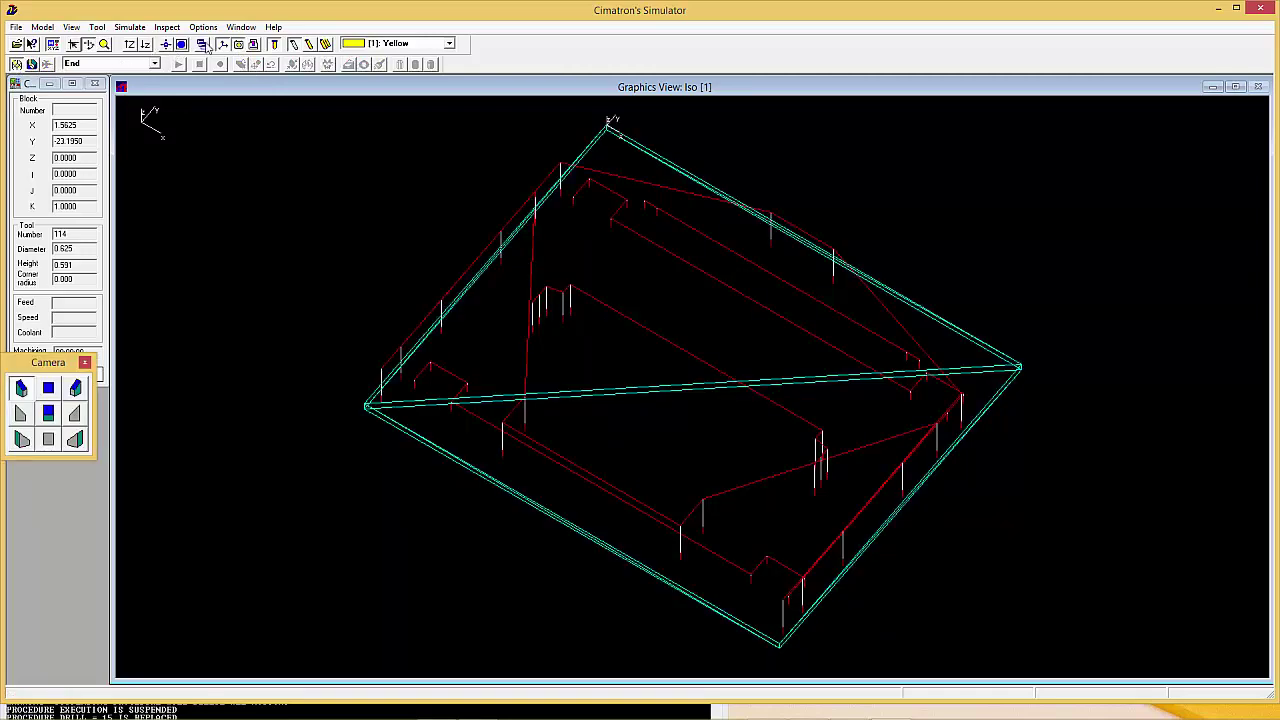
pyautogui.click(129, 46)
pyautogui.moveTo(128, 48); pyautogui.dragTo(128, 48)
pyautogui.click(31, 64)
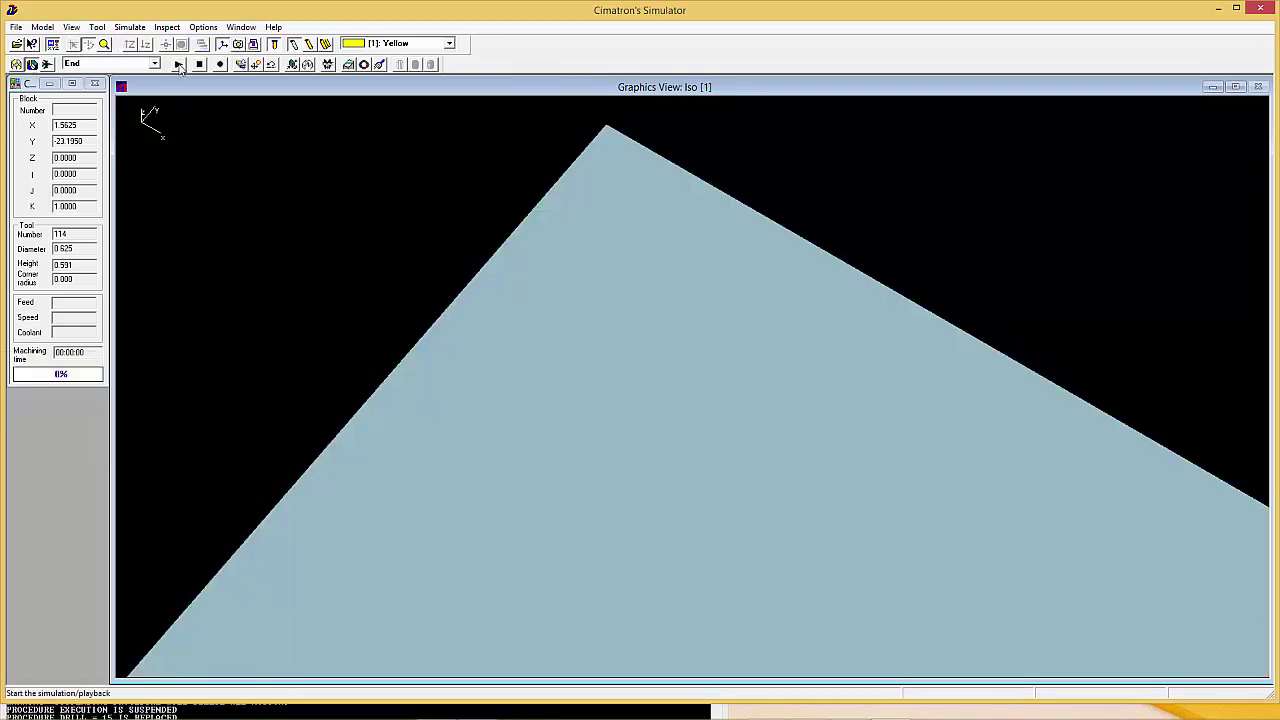
pyautogui.click(180, 65)
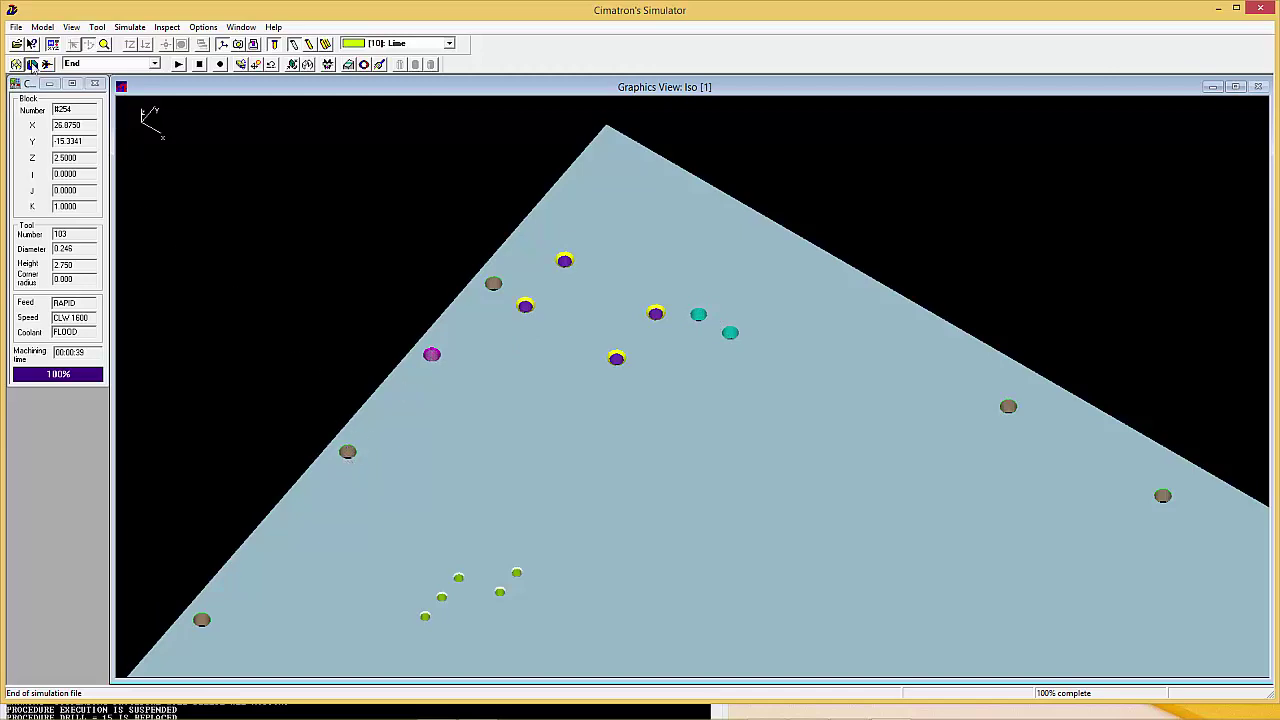
# Enlarge the corner hole area further and replay the machining simulation to inspect the chamfered holes
pyautogui.click(17, 66)
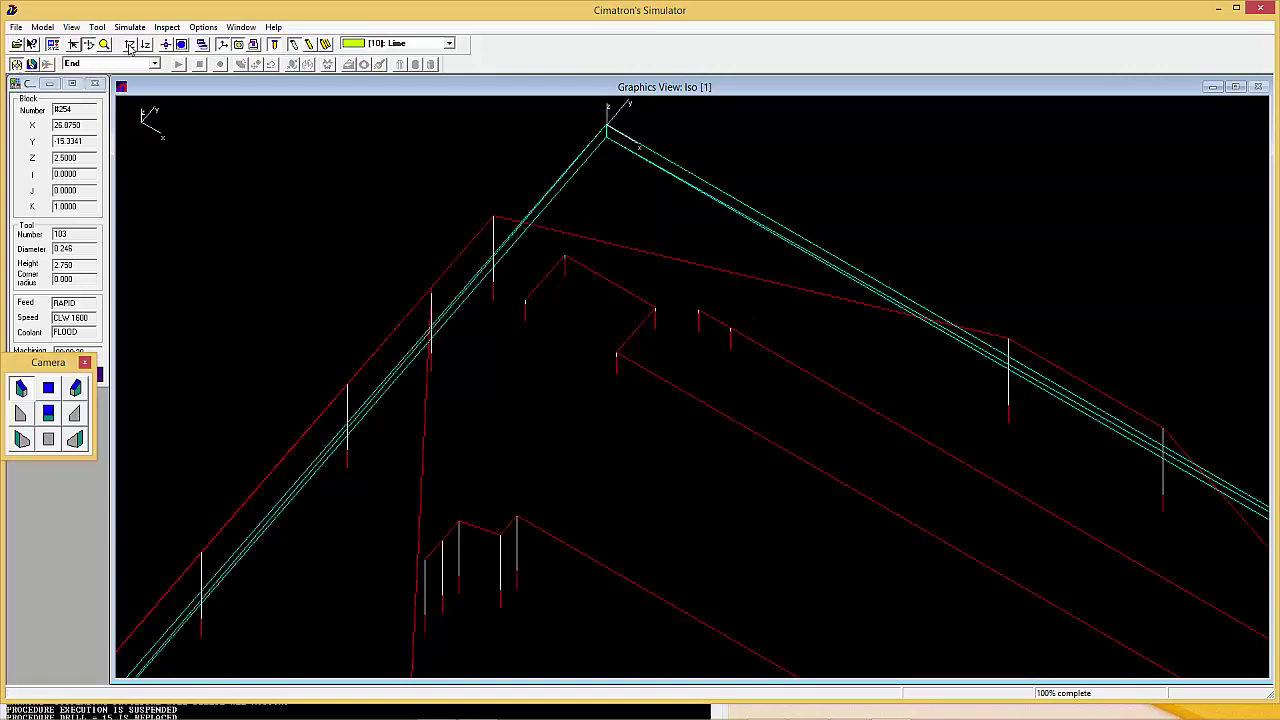
pyautogui.click(130, 45)
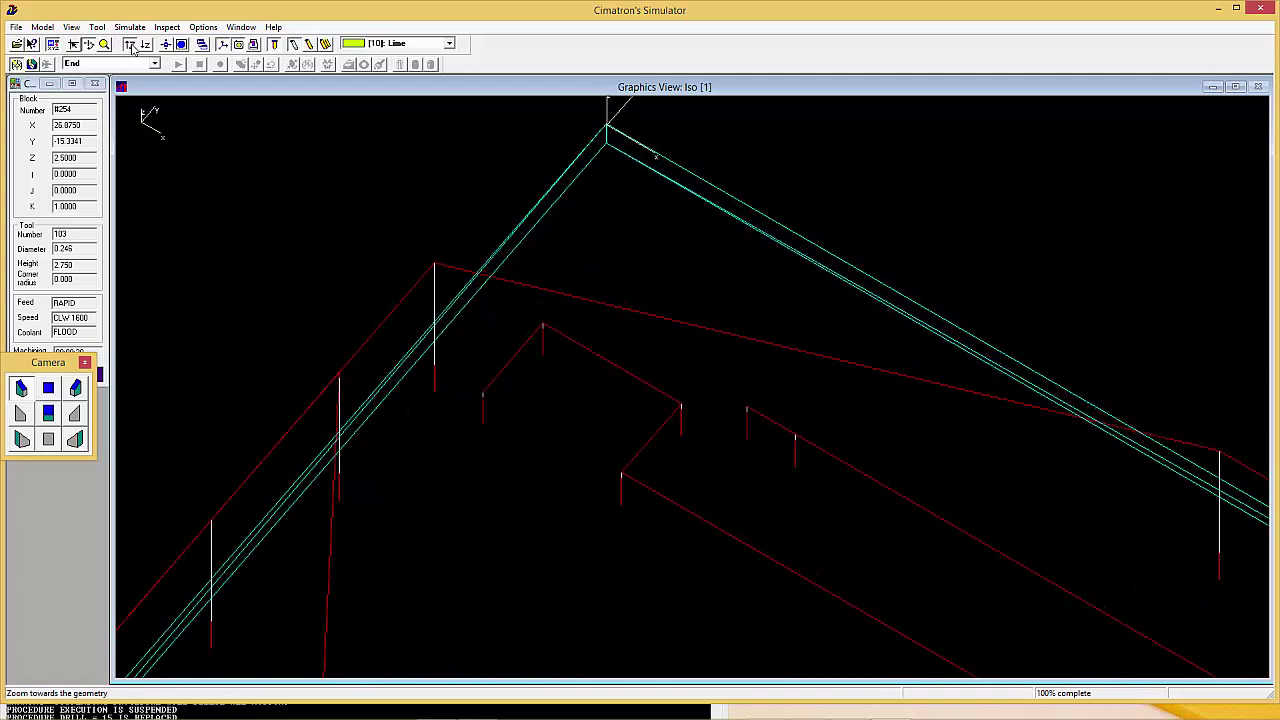
pyautogui.click(32, 63)
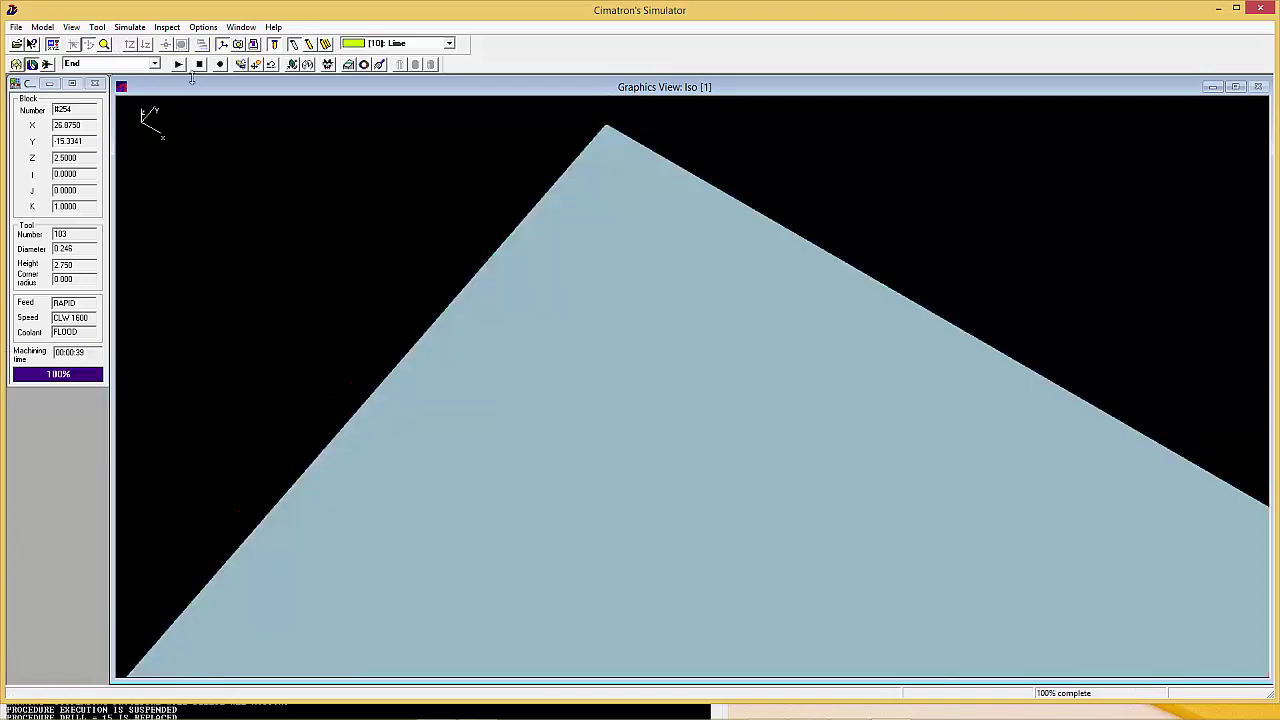
pyautogui.click(178, 64)
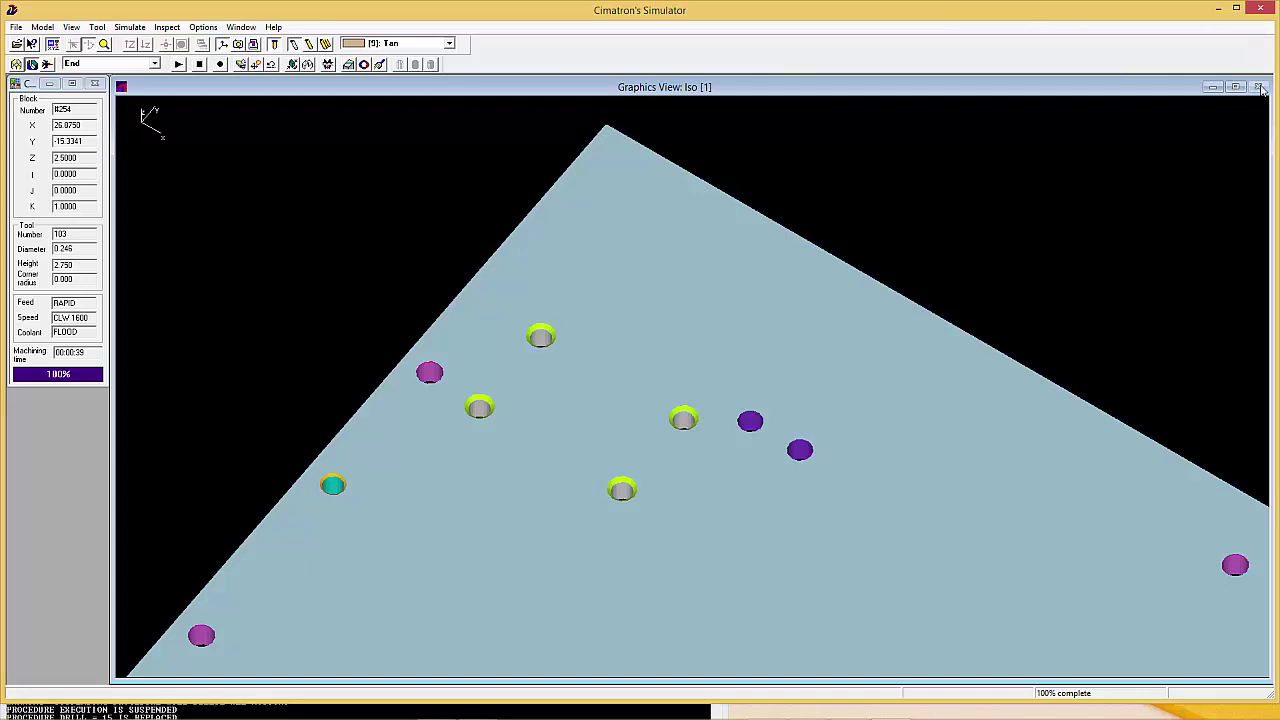
# Exit Cimatron's Simulator and switch back to the CIMATRON IT-12 part window
pyautogui.click(1259, 8)
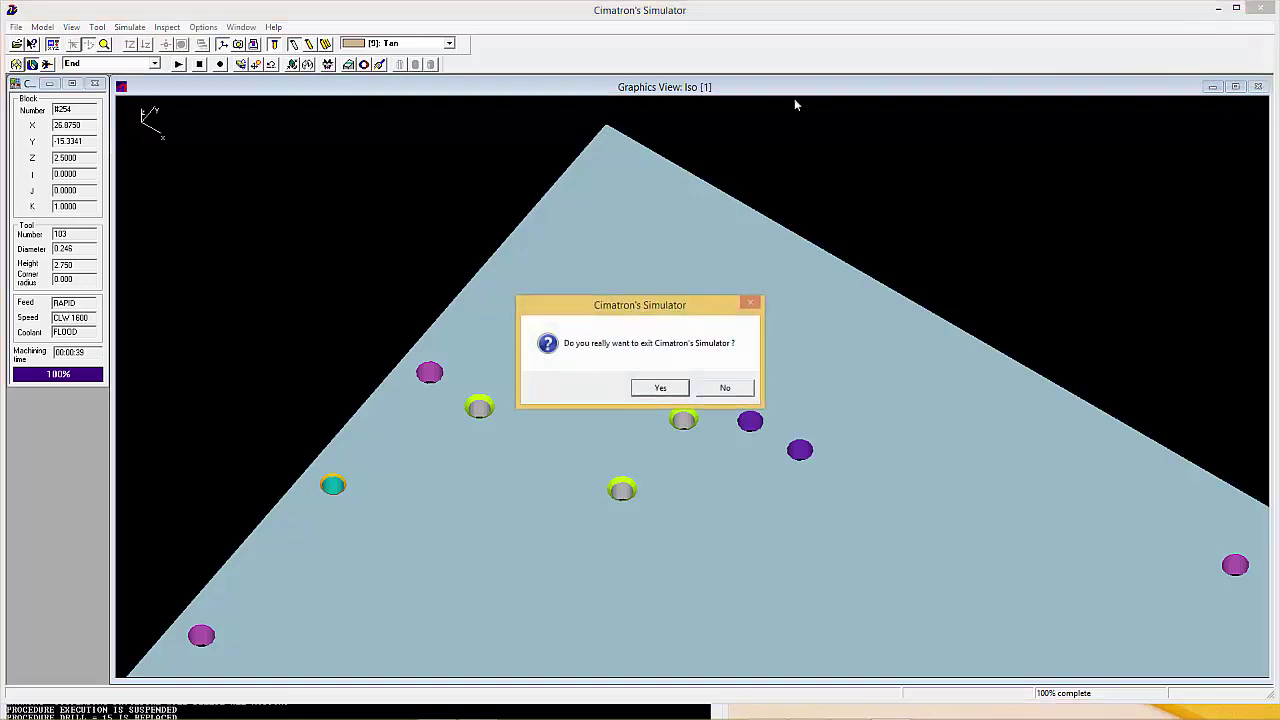
pyautogui.click(660, 389)
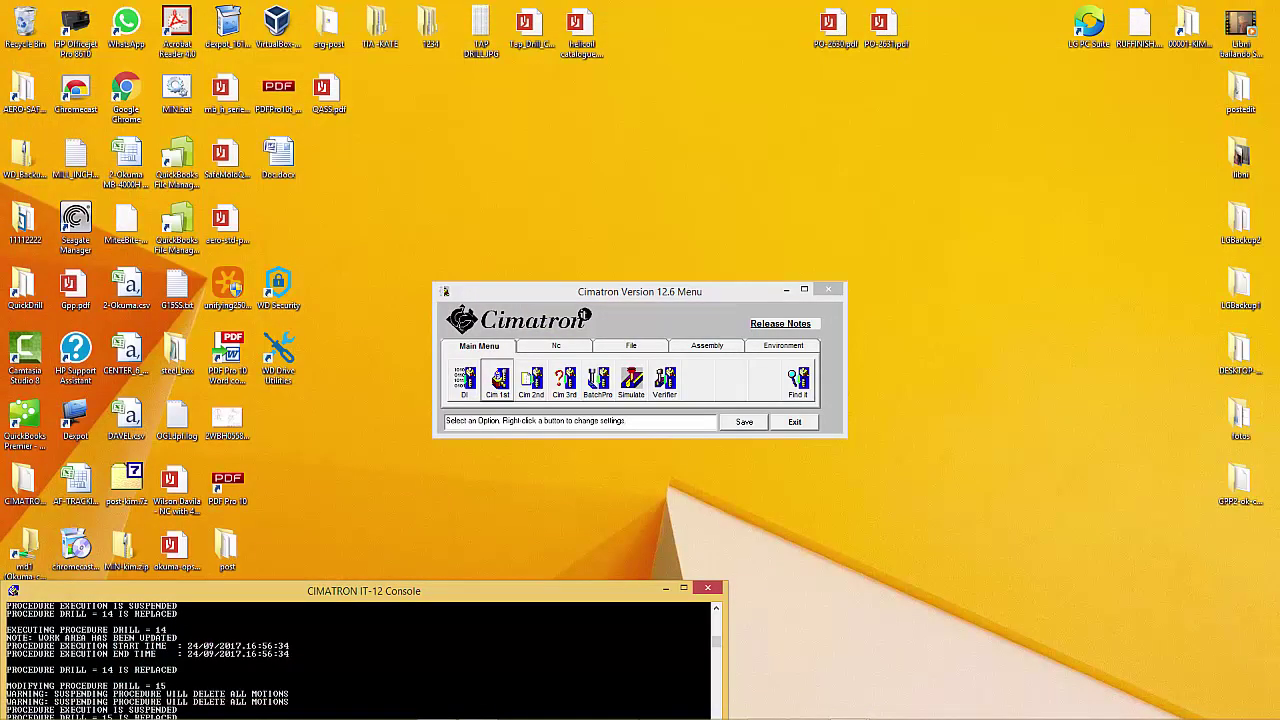
pyautogui.moveTo(848, 708)
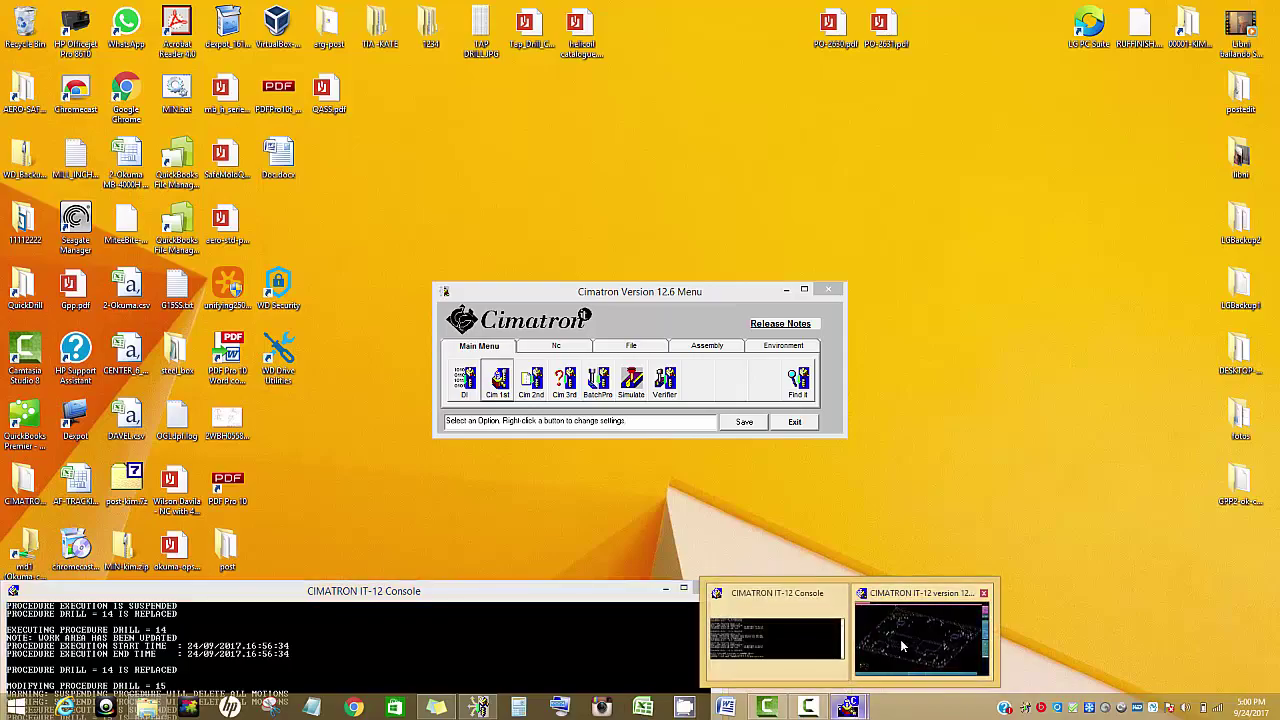
pyautogui.click(920, 628)
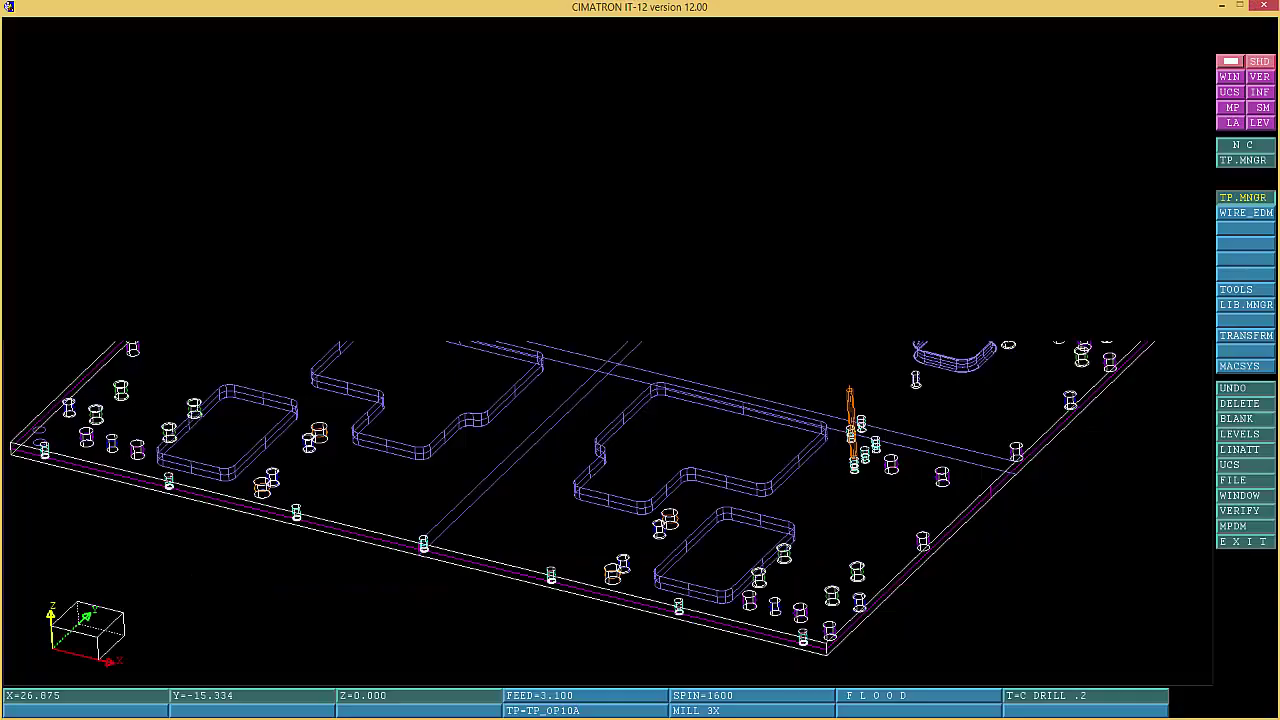
# Unblank the toolpaths of the 5/8 spot drill procedures 5 and 6 over the whole plate
pyautogui.rightClick(128, 411)
pyautogui.click(198, 505)
pyautogui.click(1245, 198)
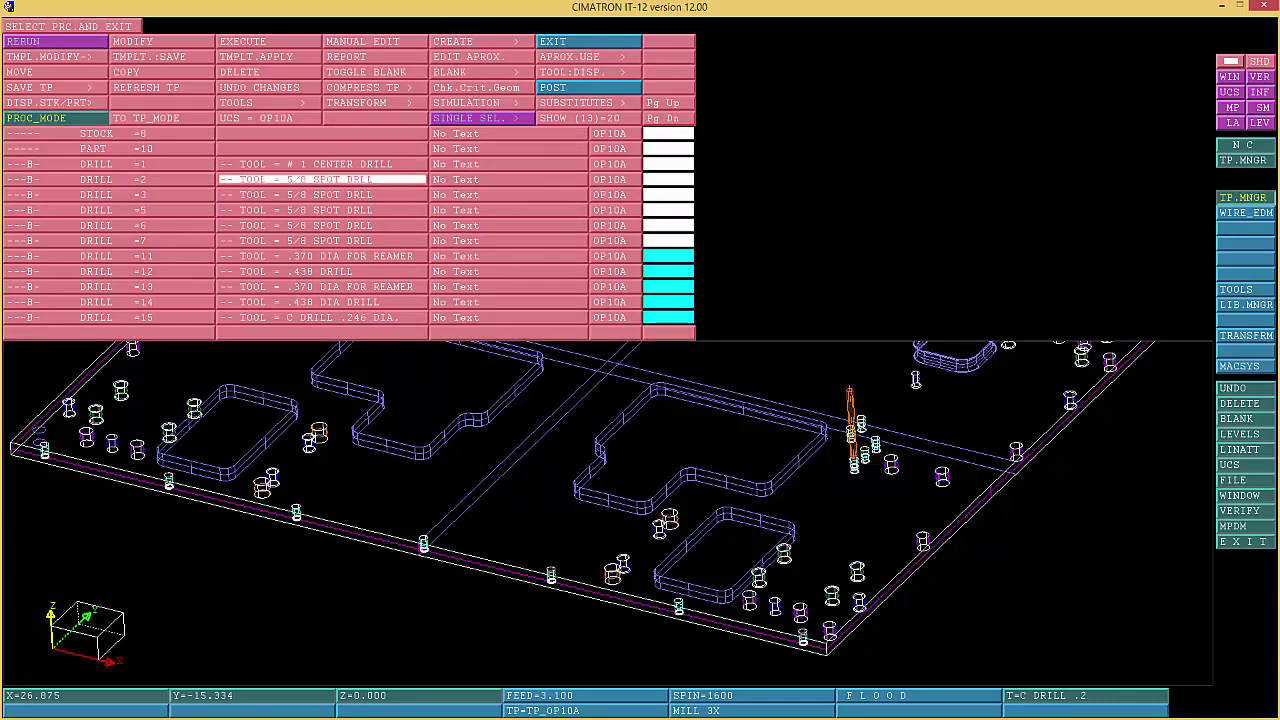
pyautogui.click(322, 210)
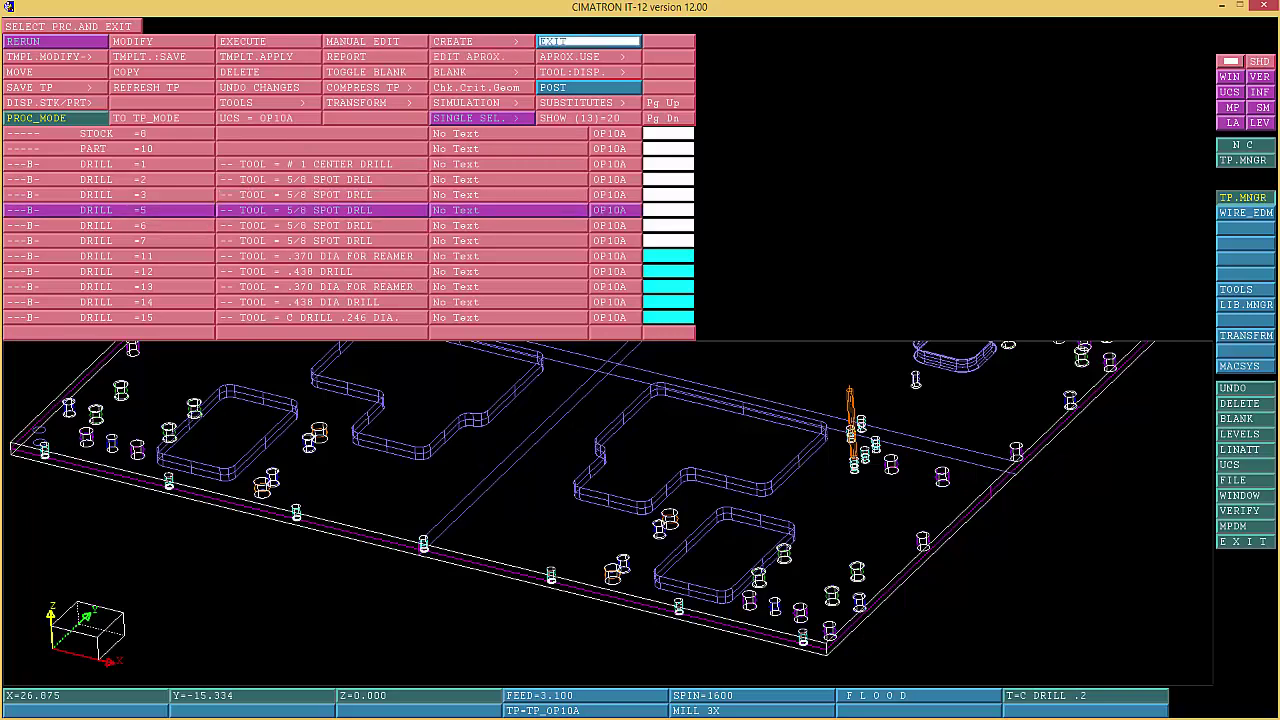
pyautogui.rightClick(588, 42)
pyautogui.click(594, 438)
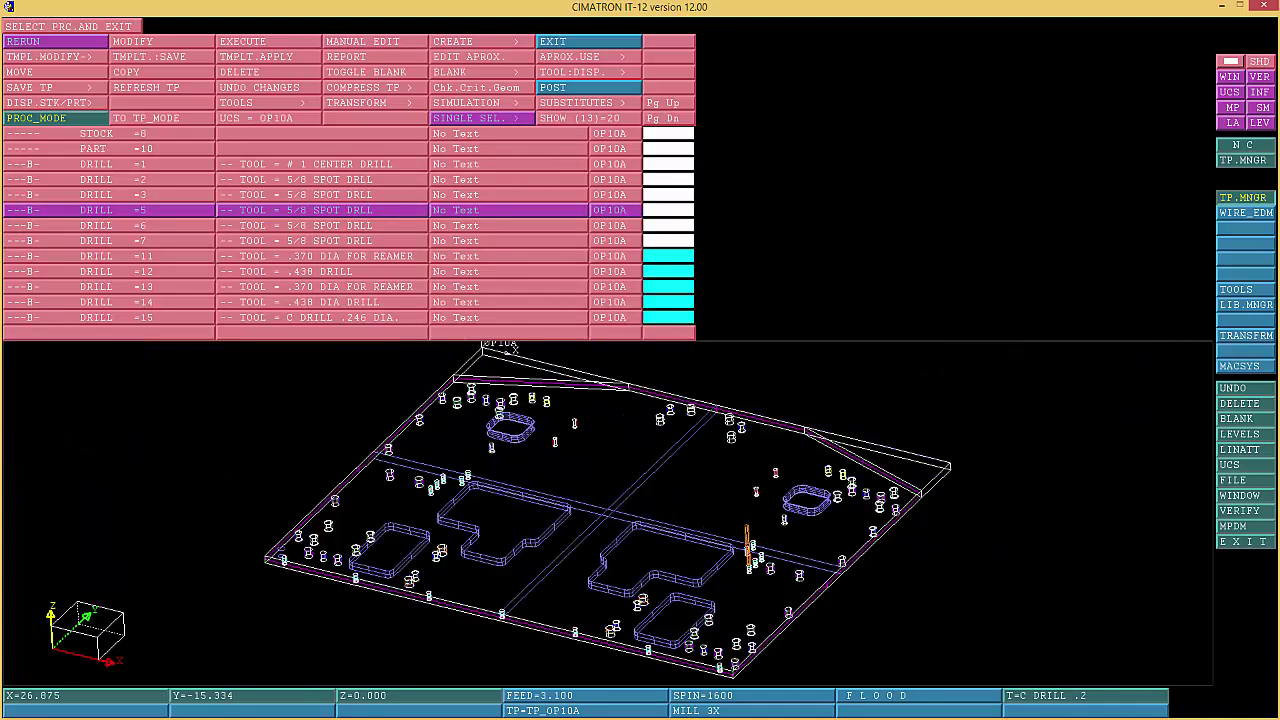
pyautogui.click(322, 225)
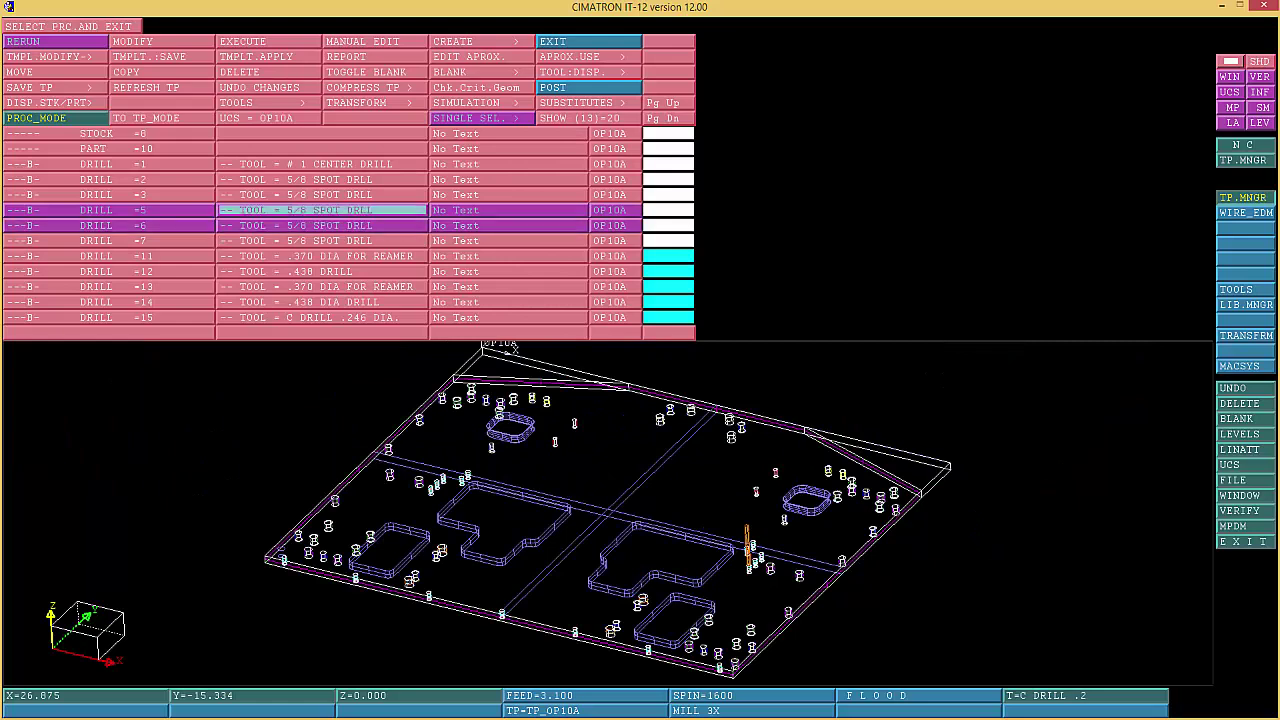
pyautogui.click(482, 72)
pyautogui.click(470, 92)
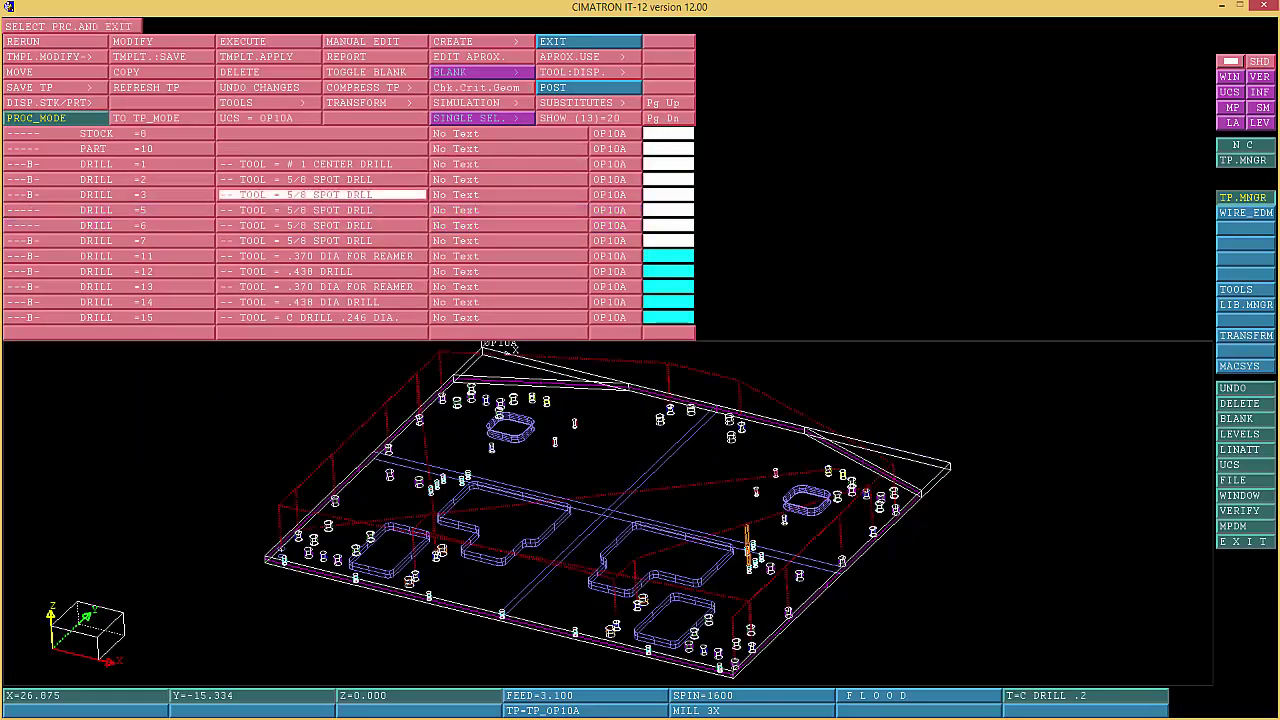
# Toggle the blanking of spot drill procedures 2, 3, 5 and 6 so that only toolpaths 2 and 3 are displayed
pyautogui.click(322, 179)
pyautogui.click(322, 195)
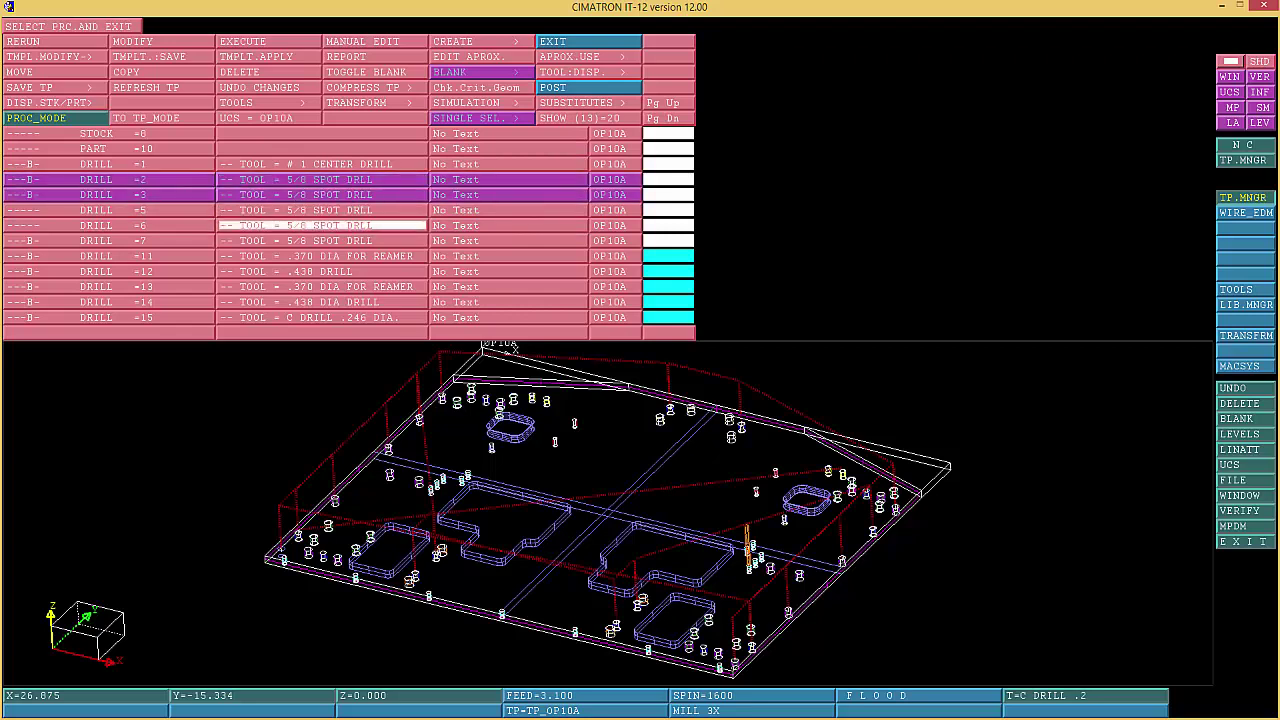
pyautogui.click(322, 225)
pyautogui.click(322, 210)
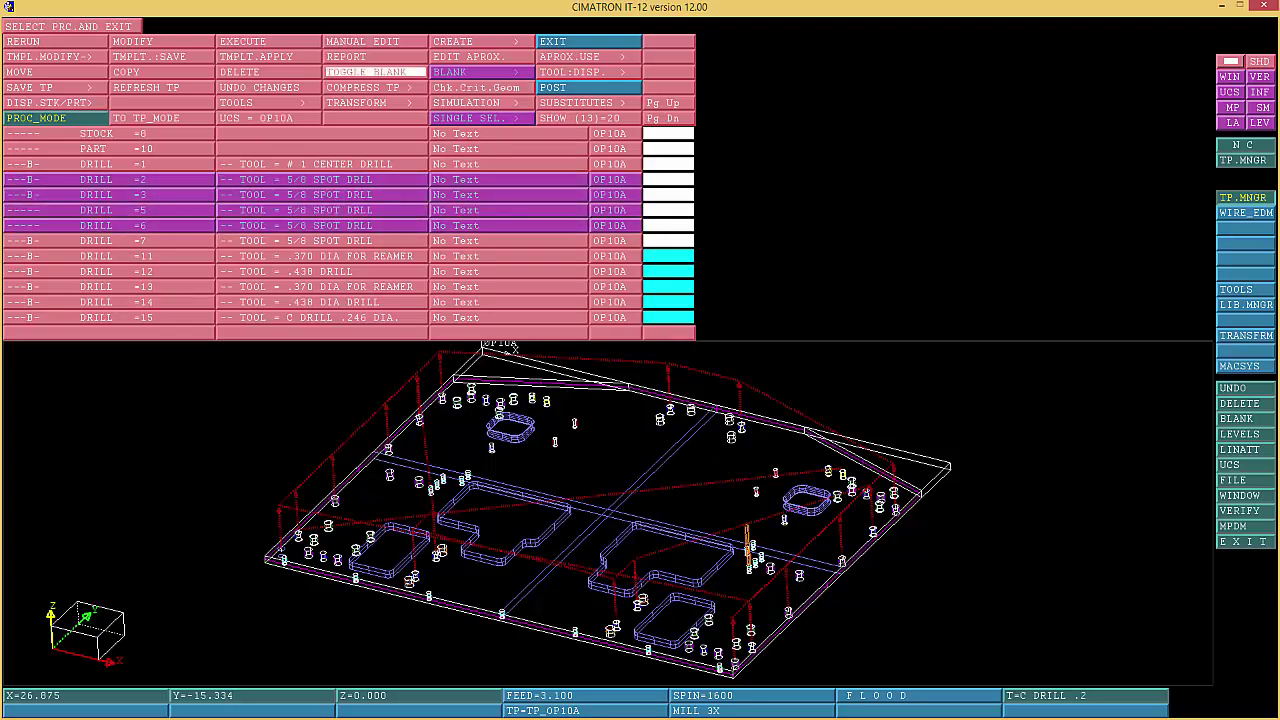
pyautogui.click(376, 72)
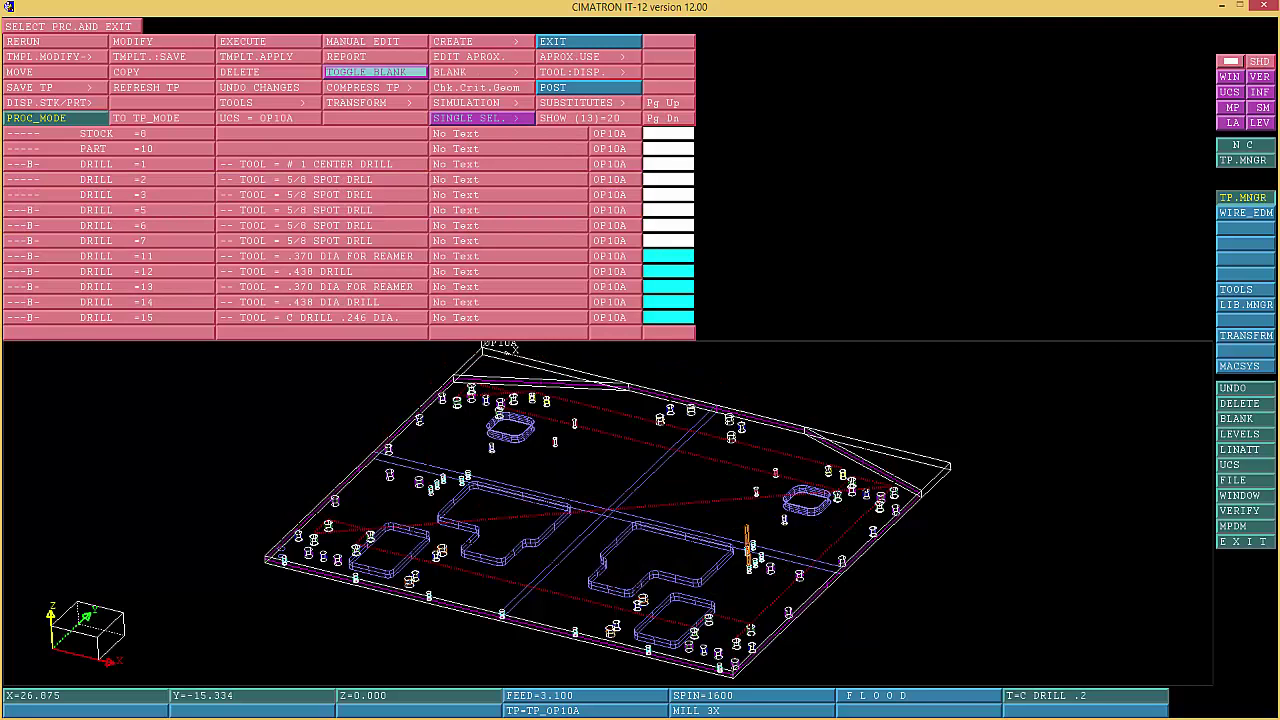
# Blank the toolpath of spot drill procedure 2, checking the result around the plate's back corner holes
pyautogui.rightClick(376, 72)
pyautogui.click(421, 350)
pyautogui.click(480, 449)
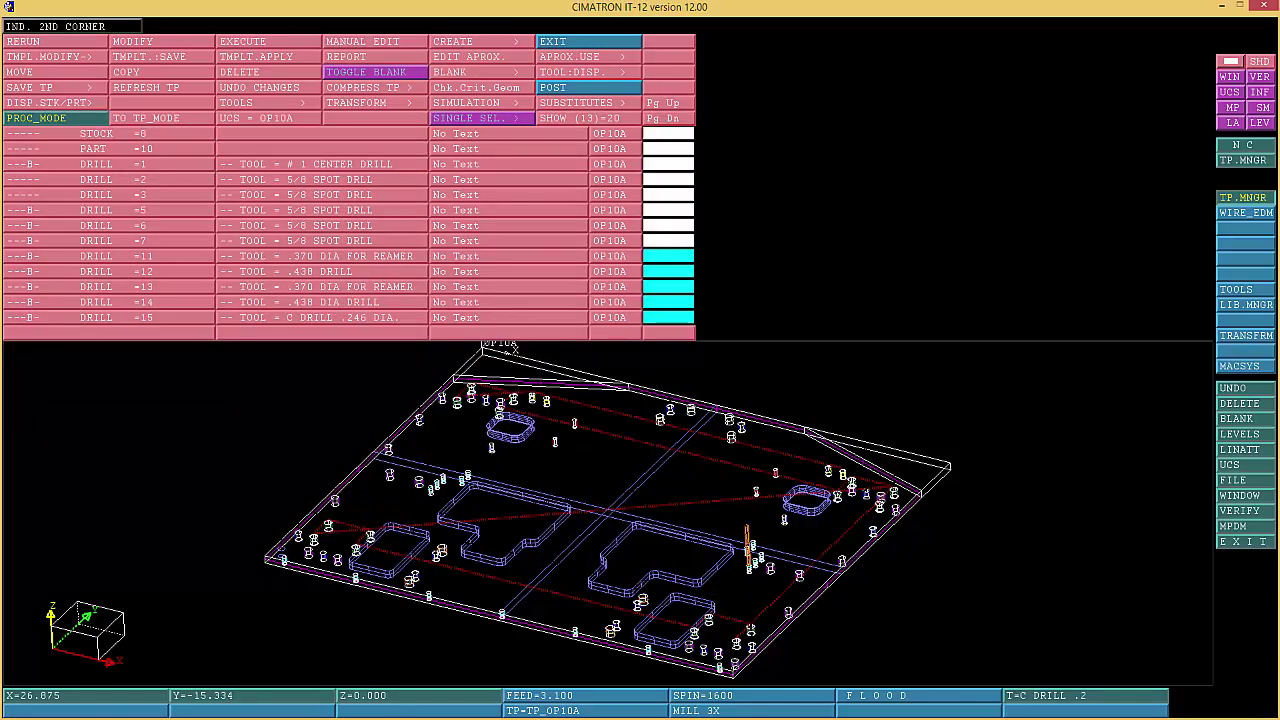
pyautogui.click(581, 361)
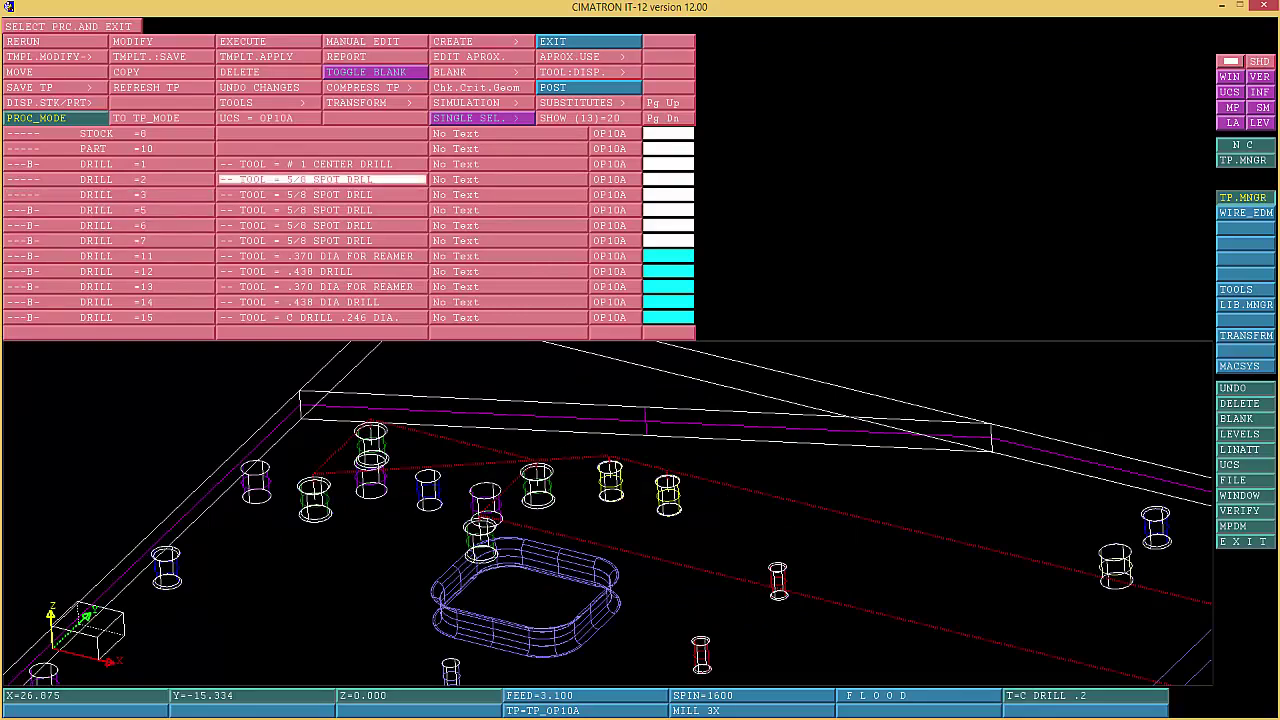
pyautogui.click(320, 179)
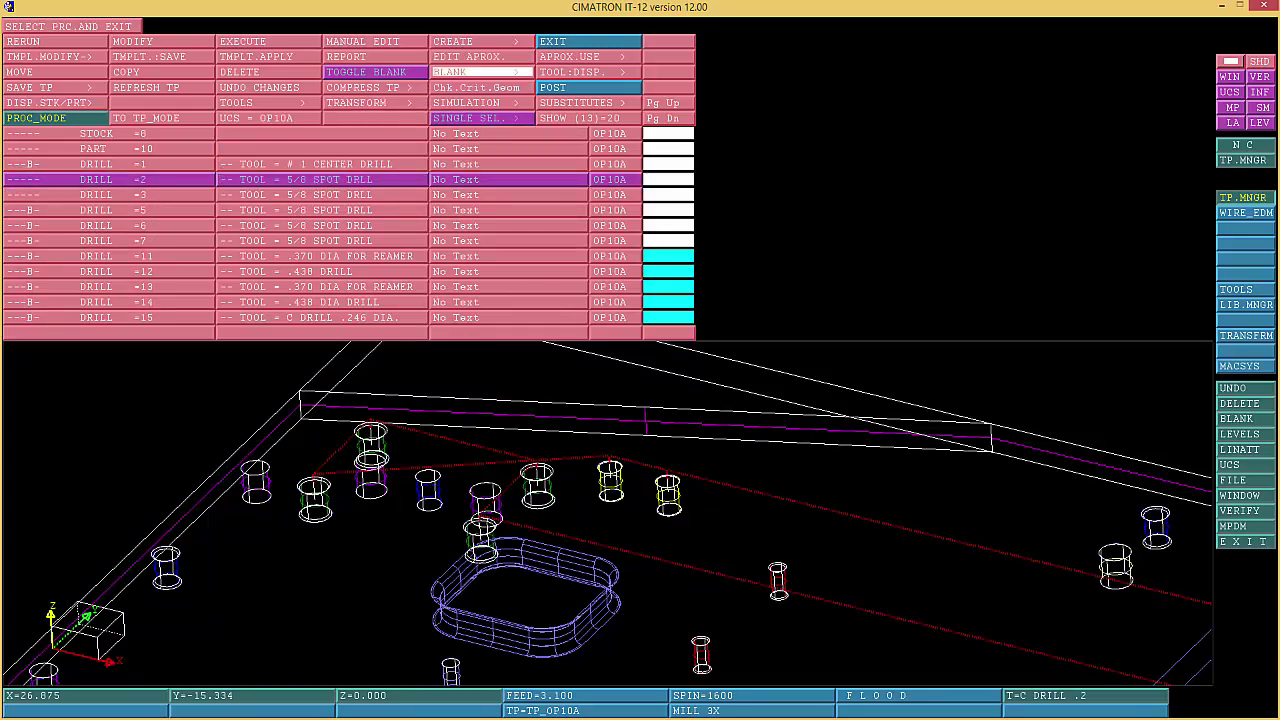
pyautogui.click(478, 72)
pyautogui.click(480, 77)
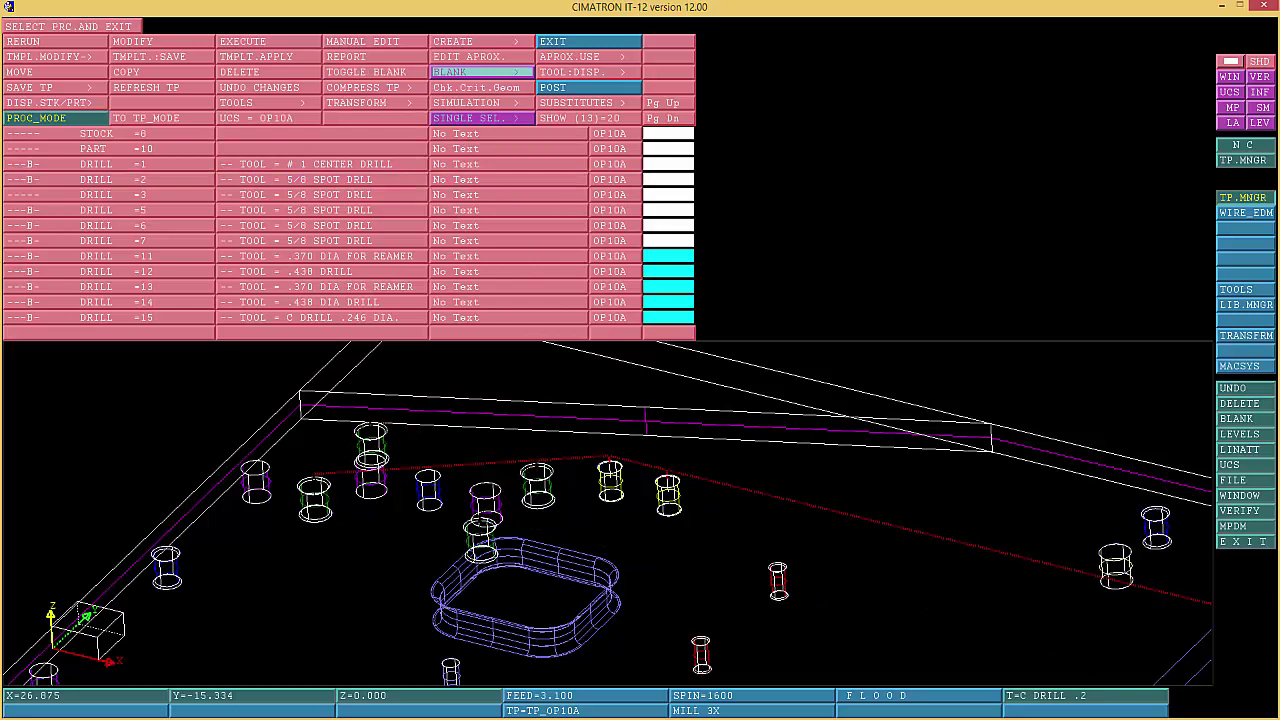
# Leave the toolpath manager and verify the diameter of the upper chamfer arc on one of the two yellow holes
pyautogui.click(589, 43)
pyautogui.rightClick(1238, 542)
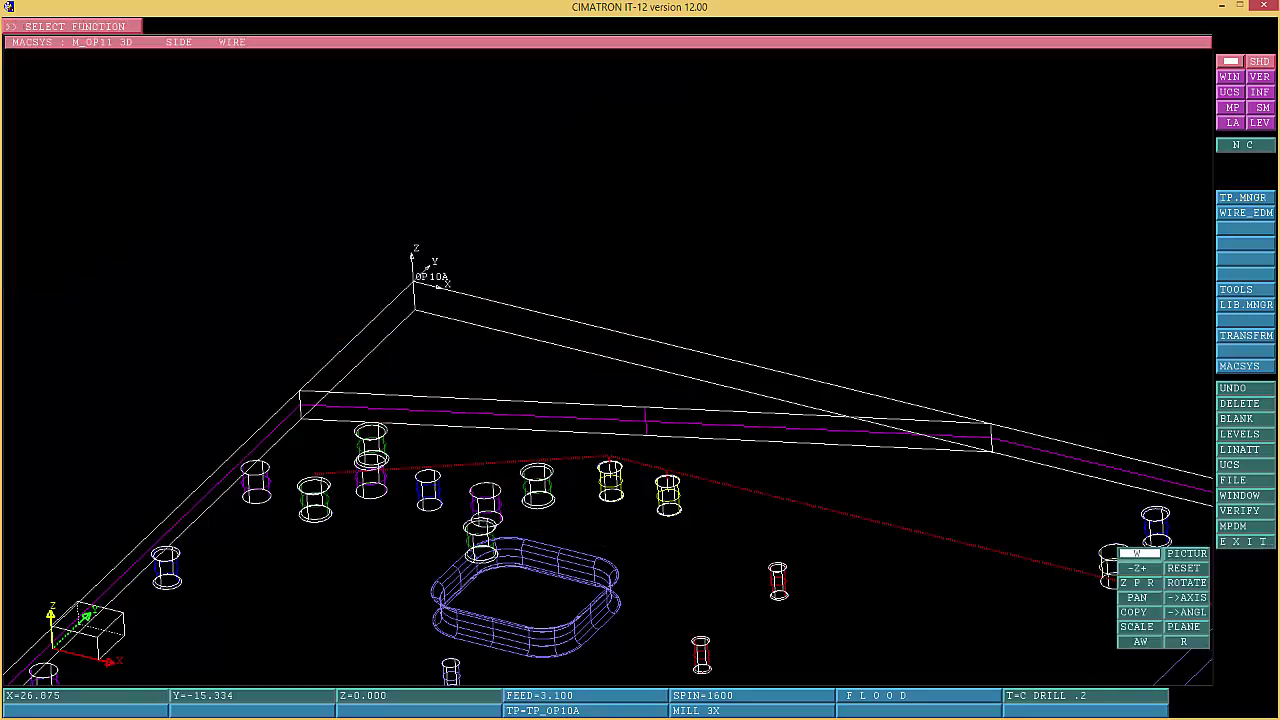
pyautogui.click(1140, 554)
pyautogui.click(591, 522)
pyautogui.click(696, 433)
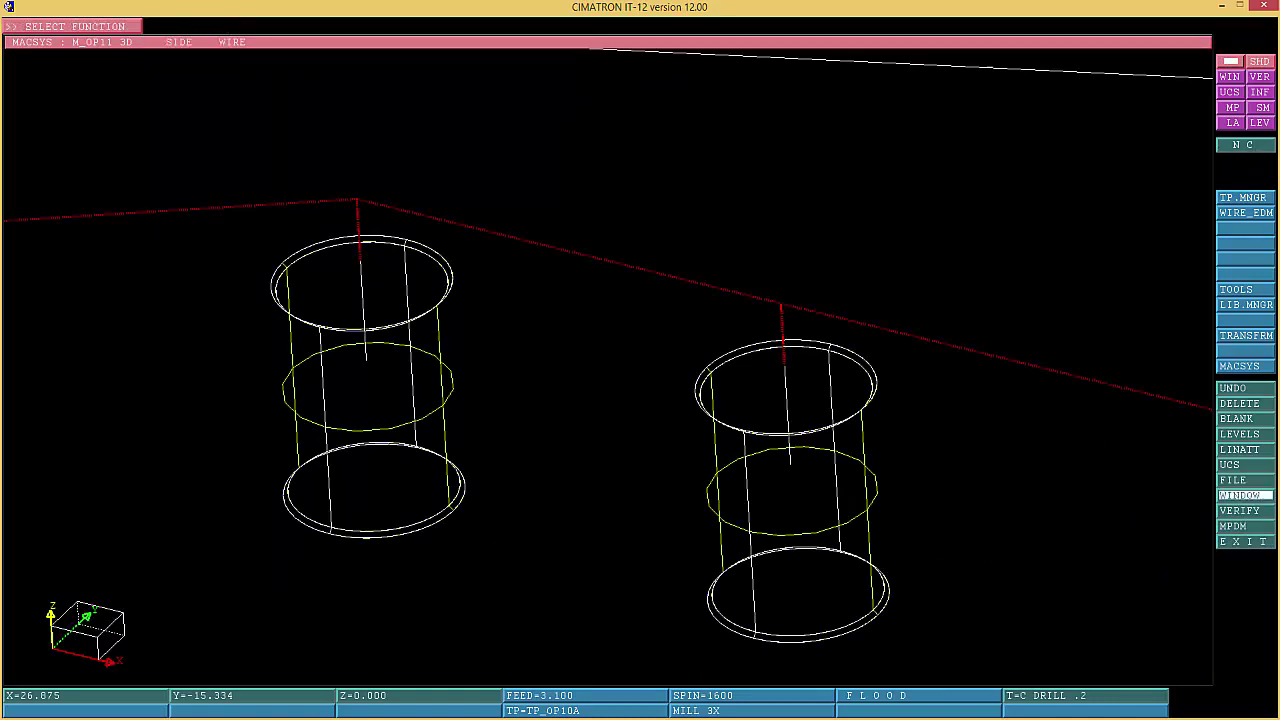
pyautogui.click(1240, 511)
pyautogui.click(186, 26)
pyautogui.click(199, 133)
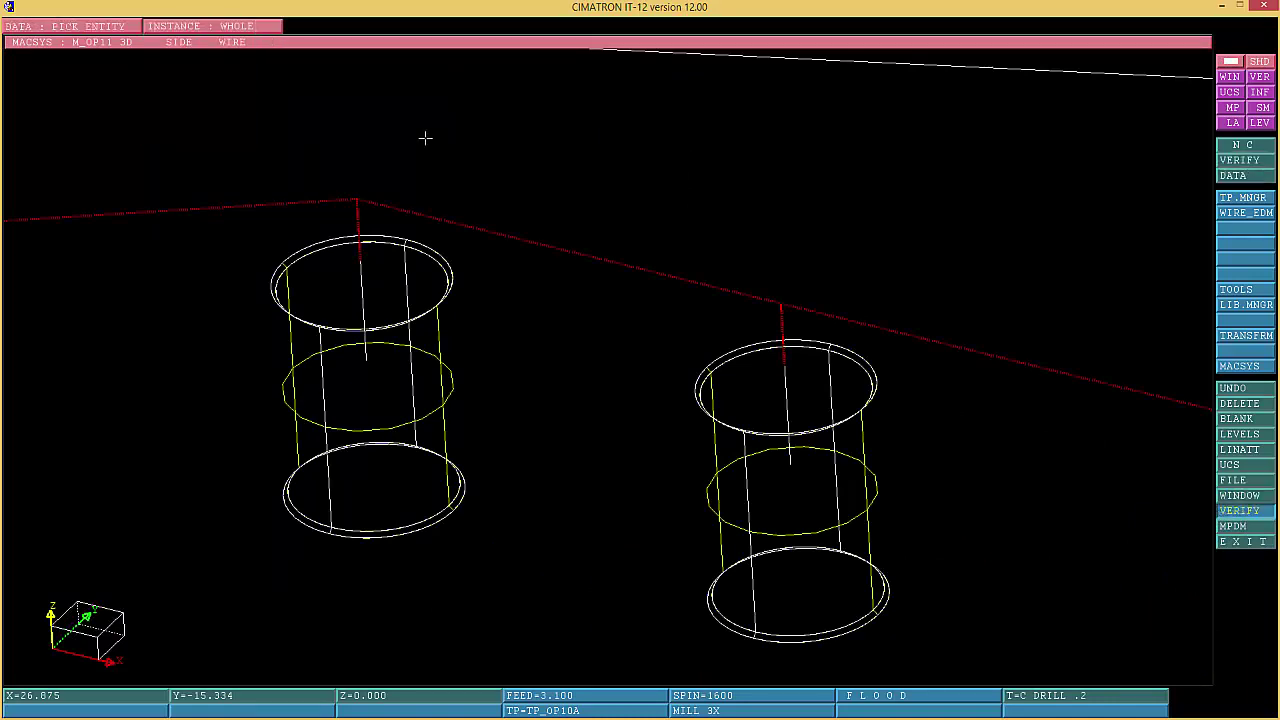
pyautogui.click(324, 237)
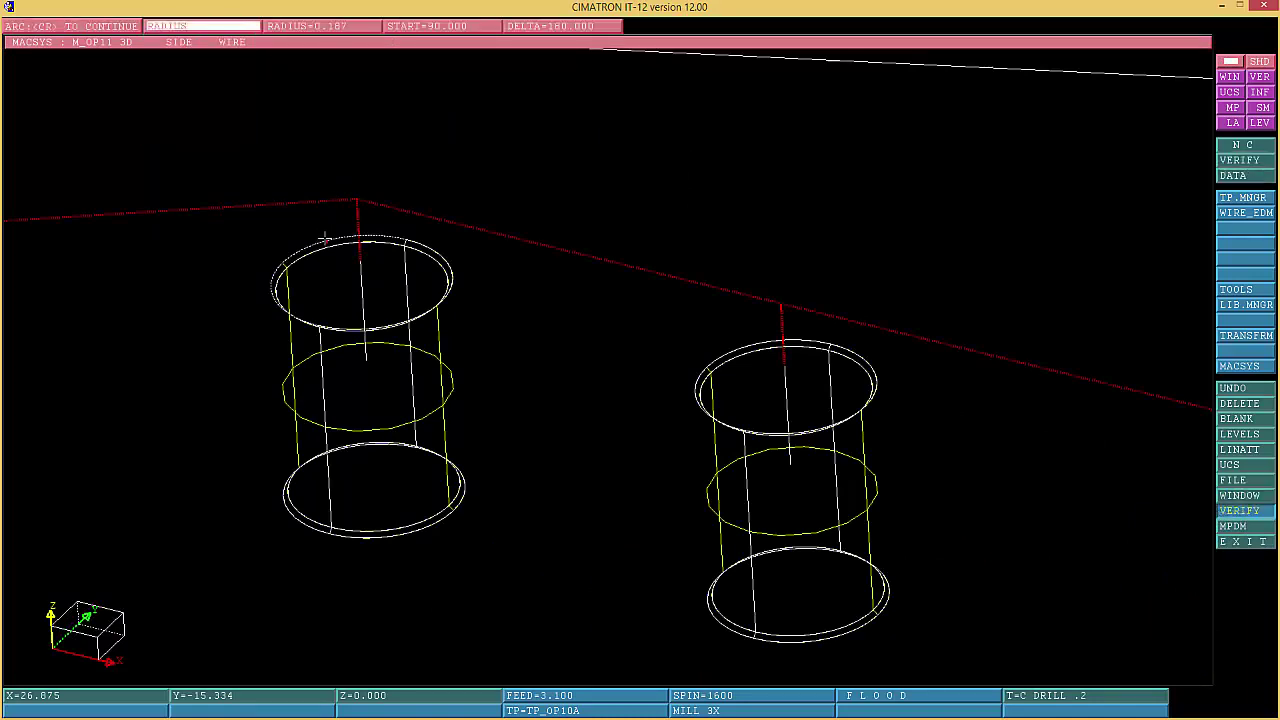
pyautogui.click(202, 26)
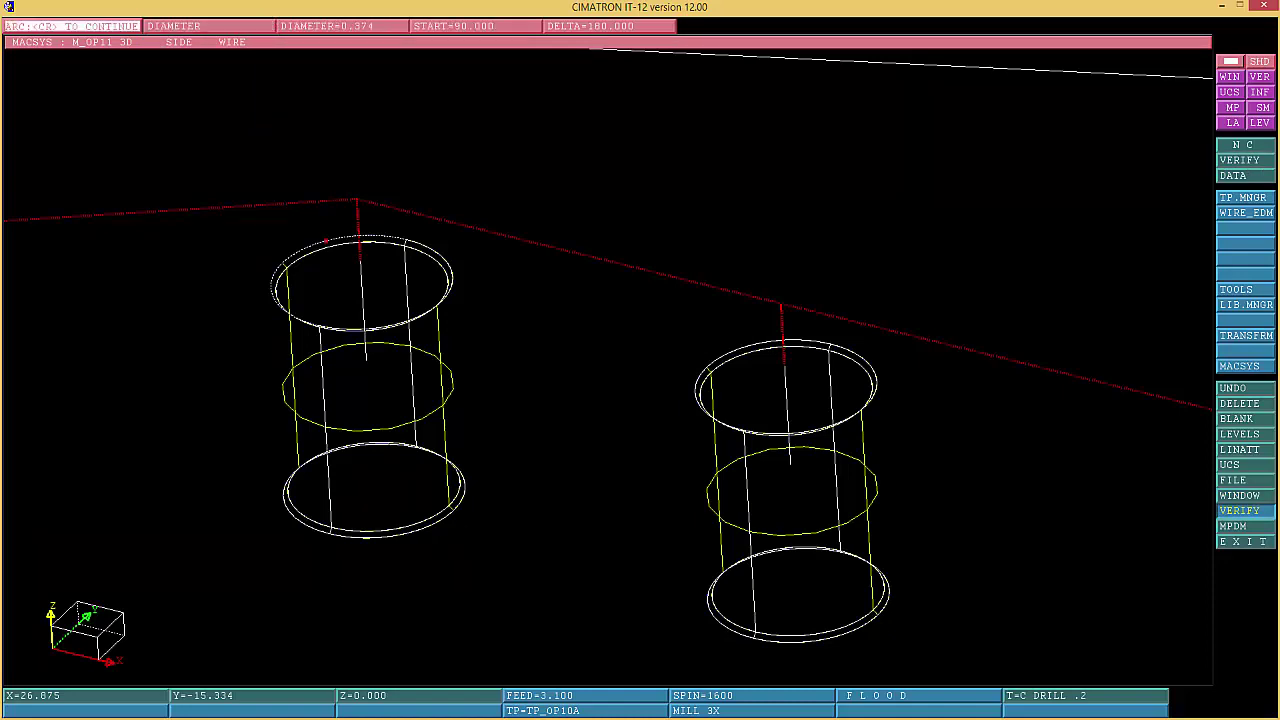
pyautogui.middleClick(72, 26)
pyautogui.middleClick(199, 133)
pyautogui.middleClick(186, 26)
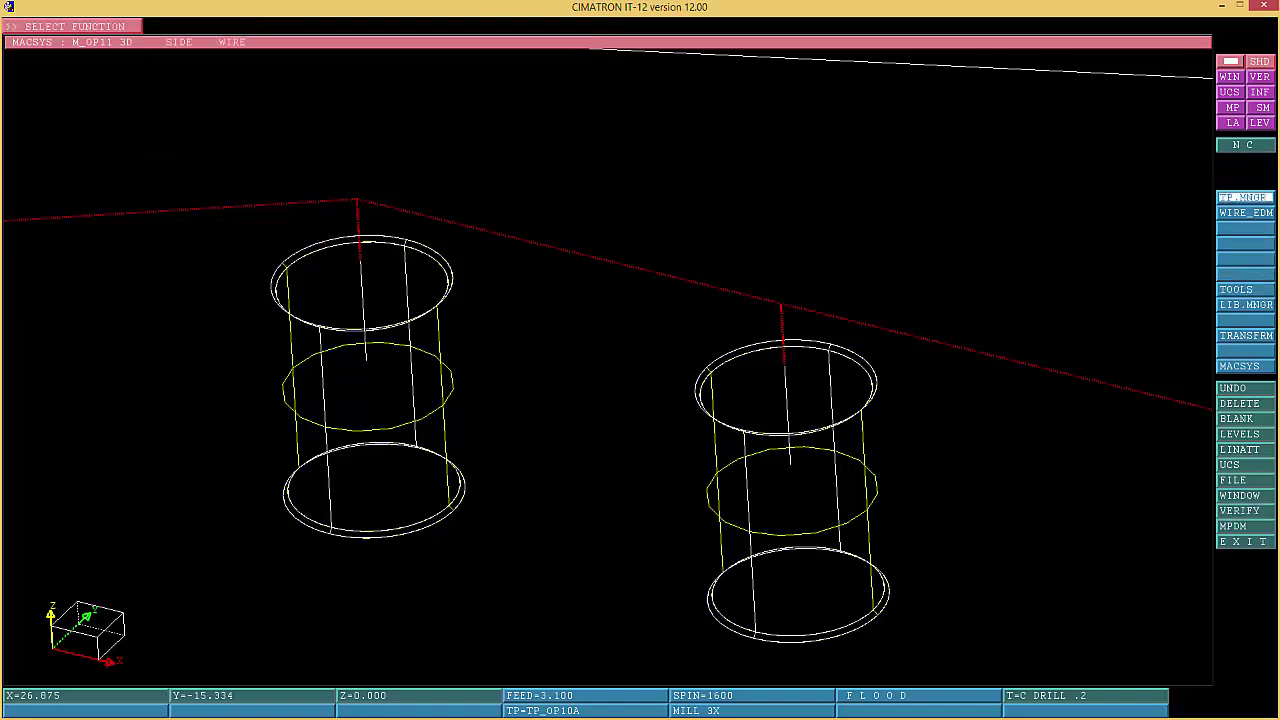
# Review the chamfer diameter in the parameters of spot drill procedure 3 and exit the toolpath manager
pyautogui.click(1243, 198)
pyautogui.click(320, 194)
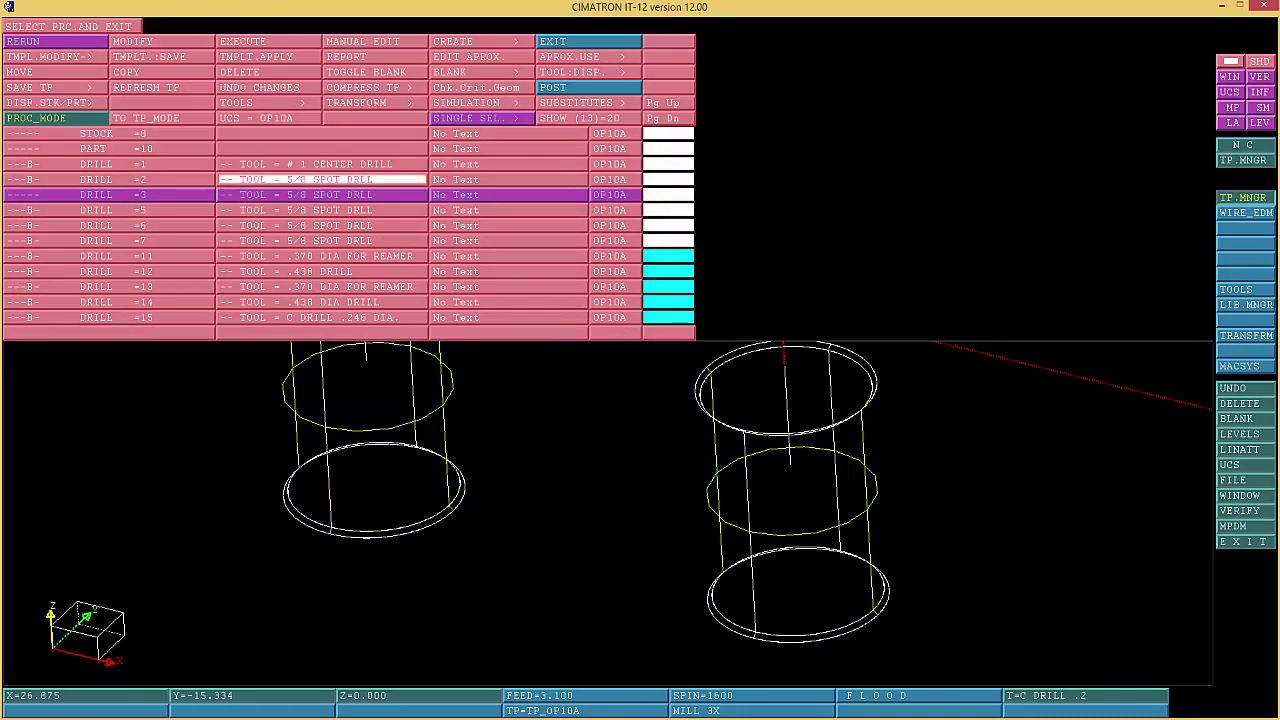
pyautogui.click(162, 41)
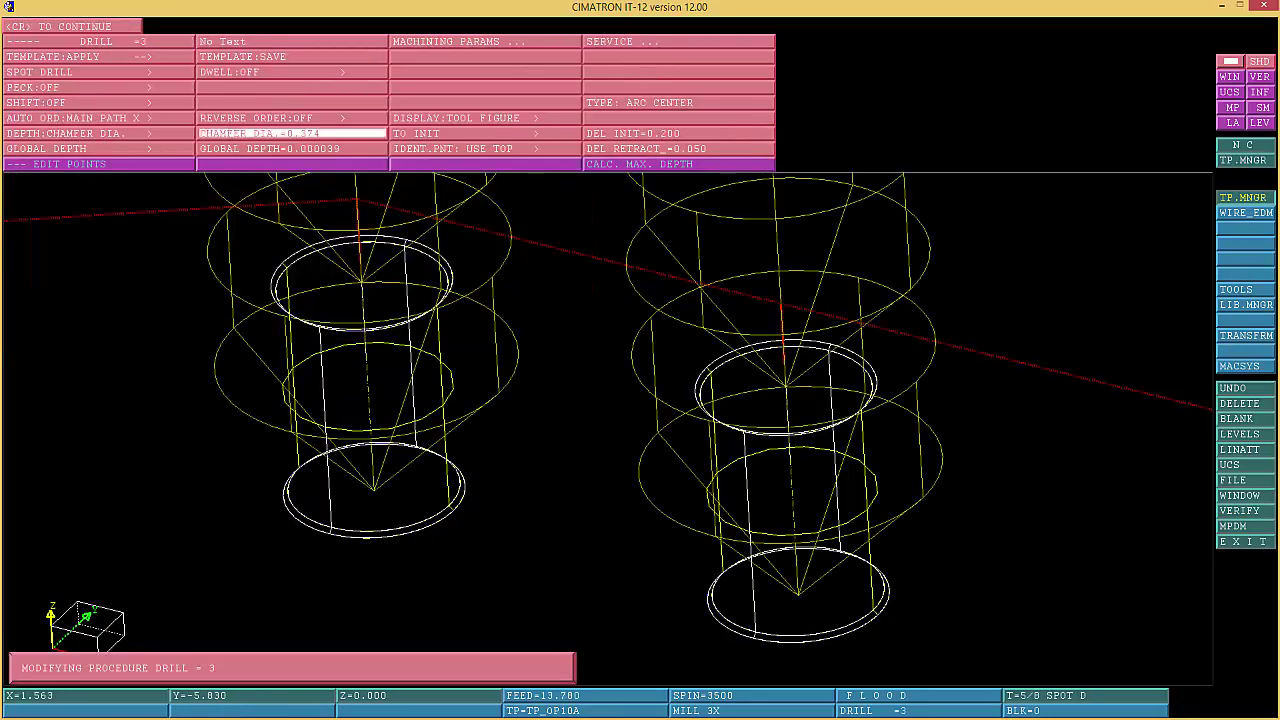
pyautogui.middleClick(487, 41)
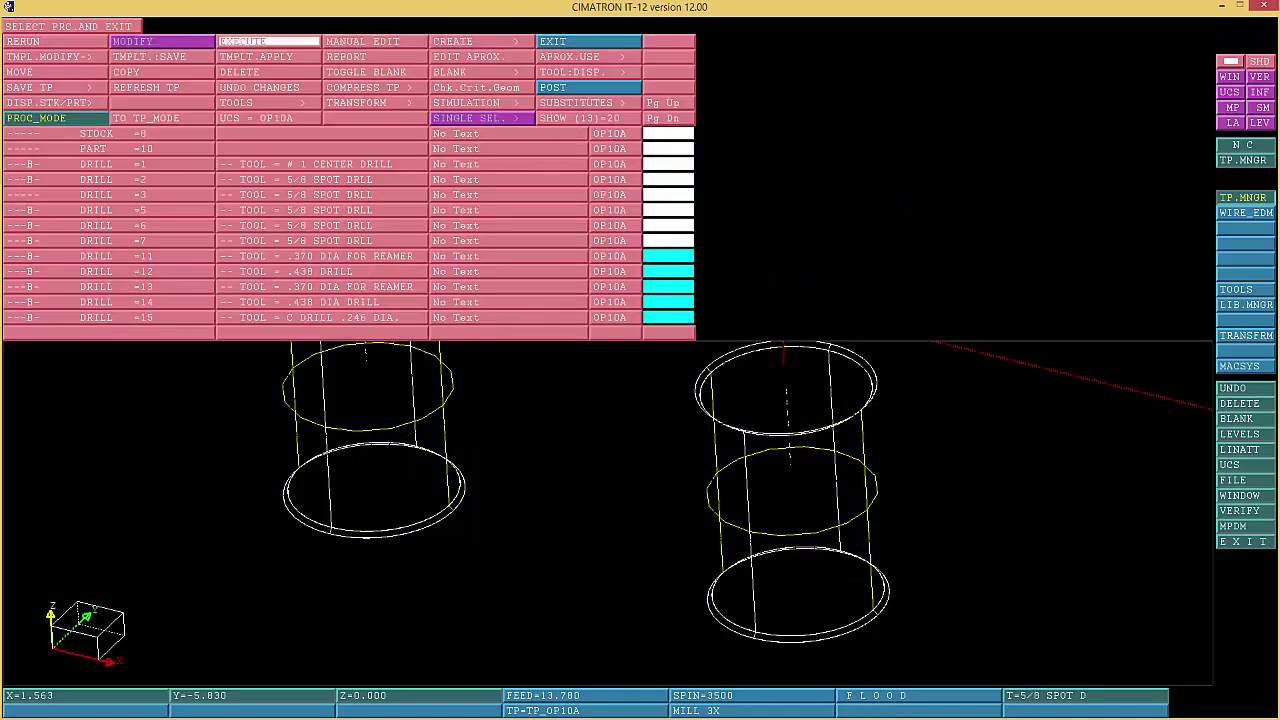
pyautogui.click(588, 41)
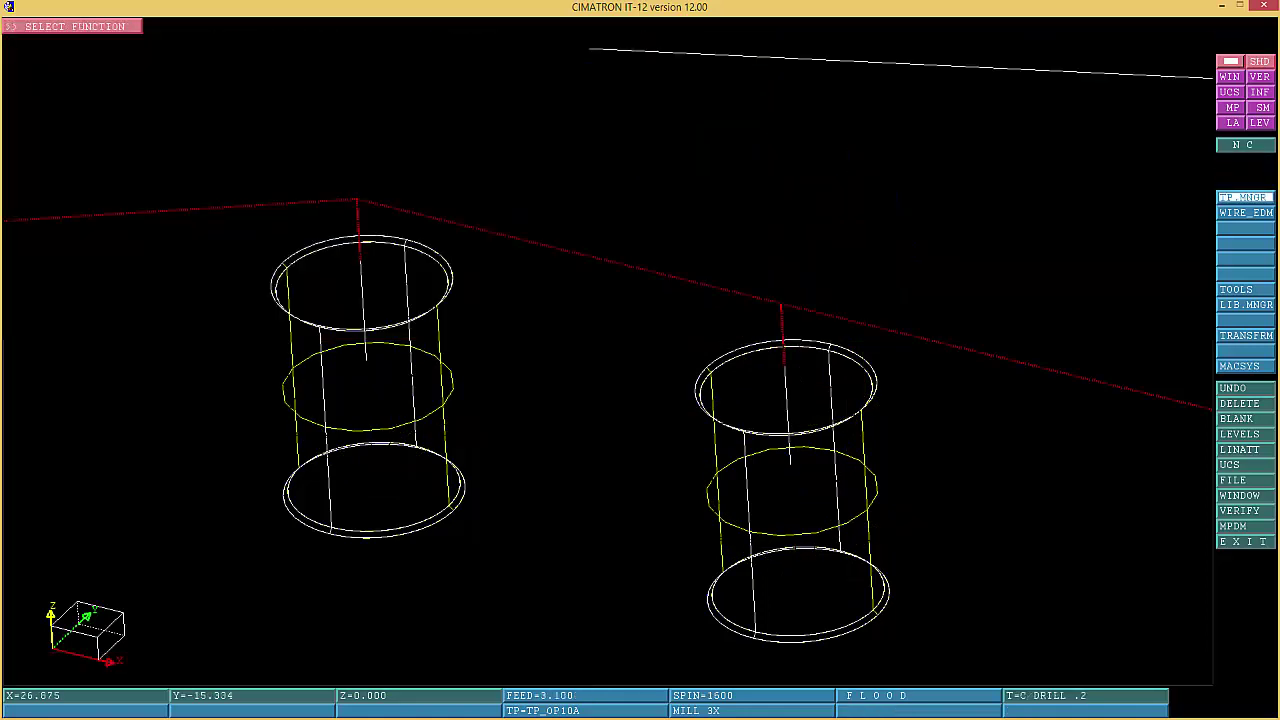
# Send every procedure except # 1 CENTER DRILL to the simulator, accepting the current stock settings
pyautogui.middleClick(487, 41)
pyautogui.click(481, 118)
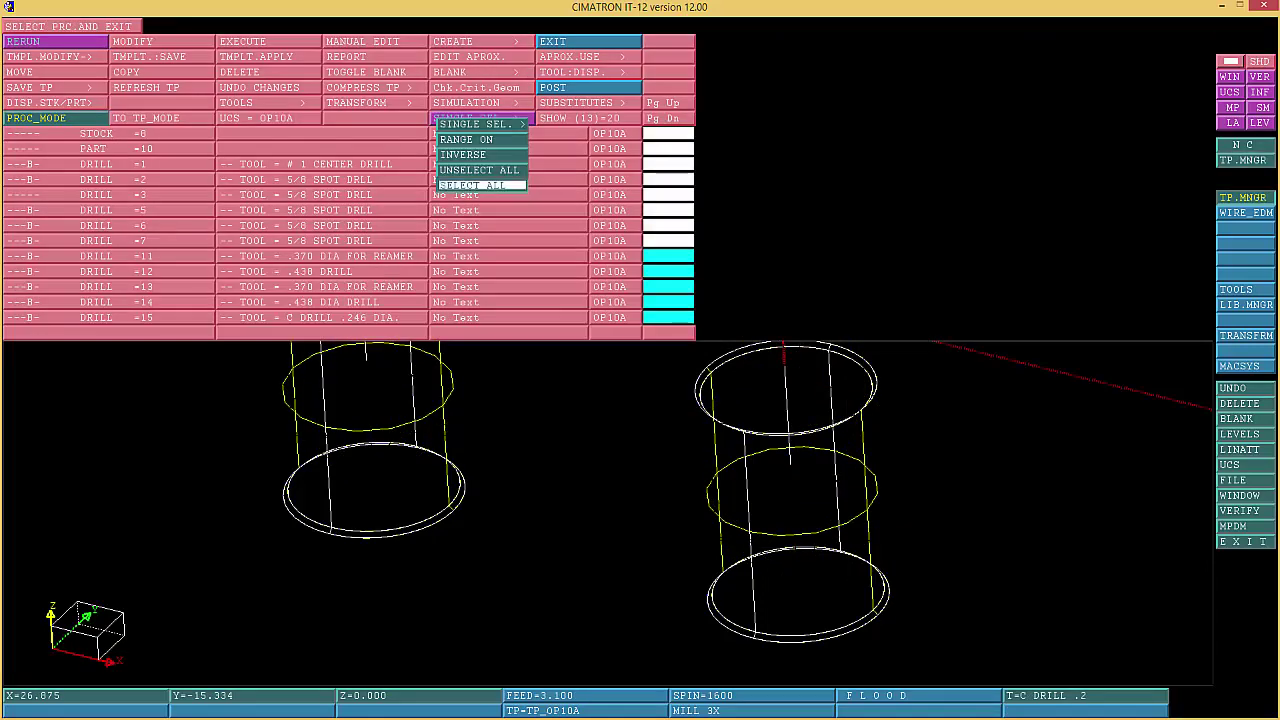
pyautogui.click(480, 186)
pyautogui.click(320, 164)
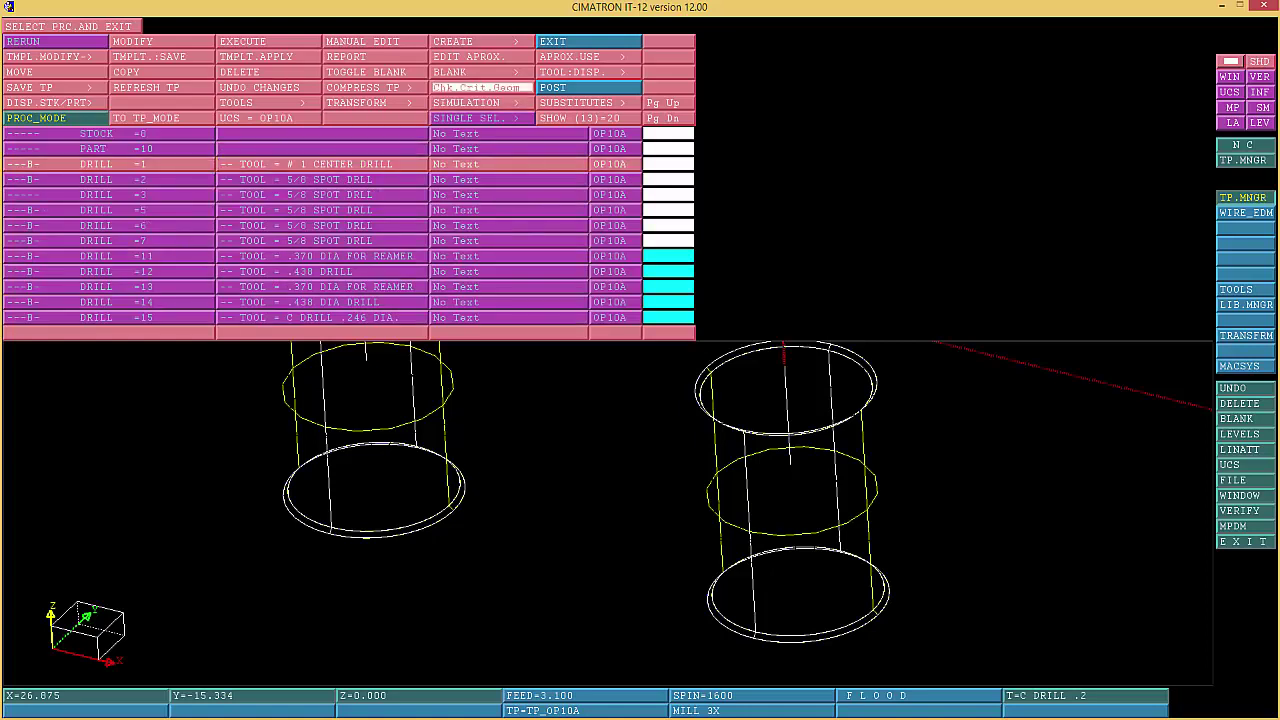
pyautogui.click(481, 103)
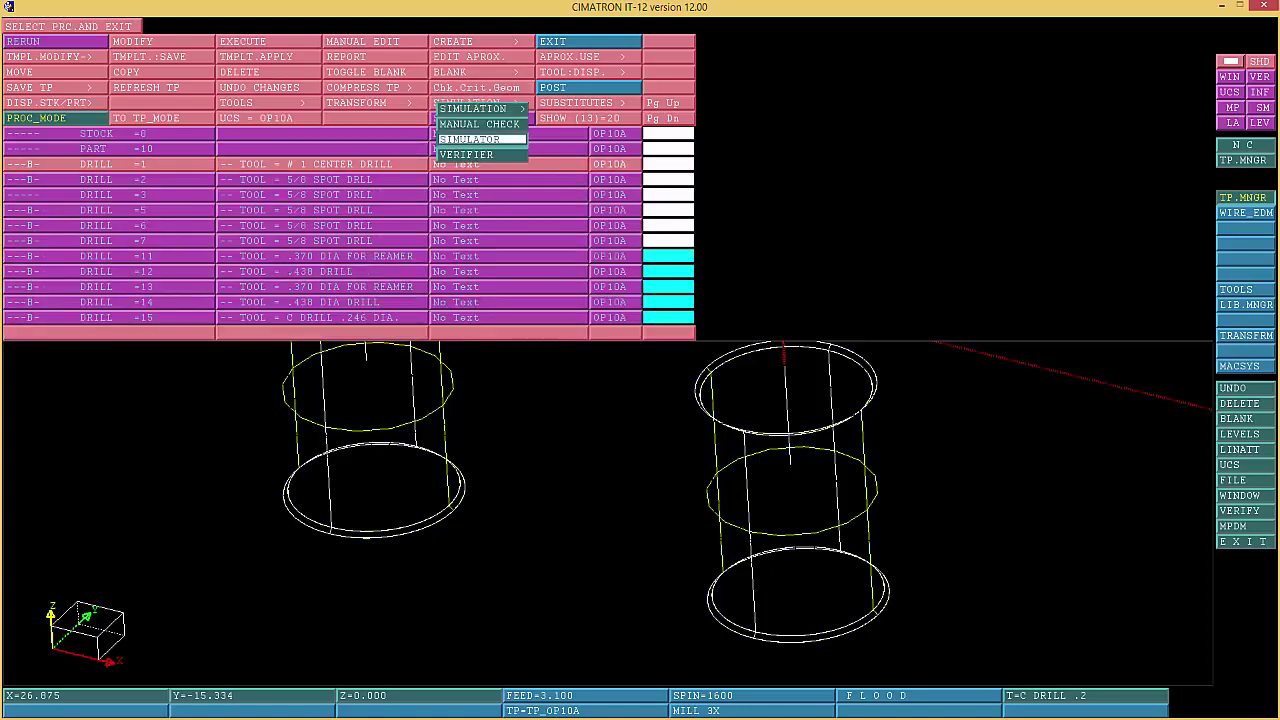
pyautogui.click(482, 139)
pyautogui.click(552, 87)
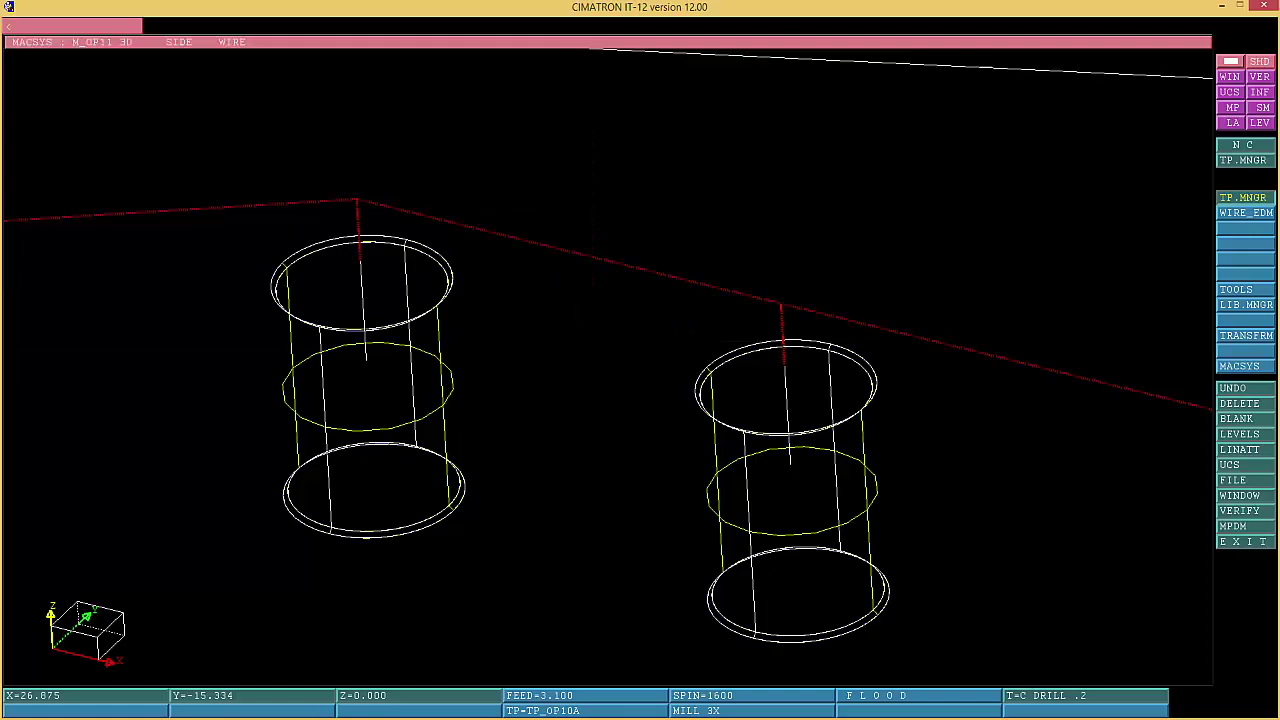
pyautogui.click(163, 26)
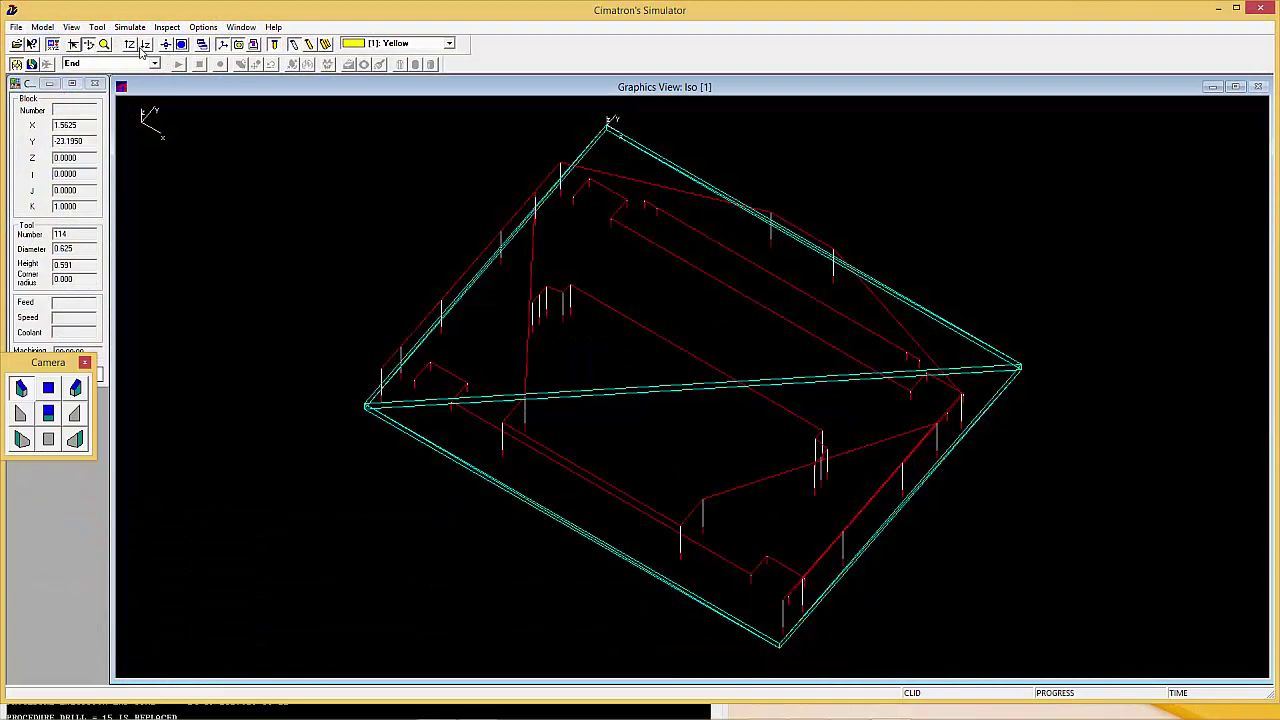
# Run the solid machining simulation to the end with the plate's back corner holes enlarged
pyautogui.click(130, 45)
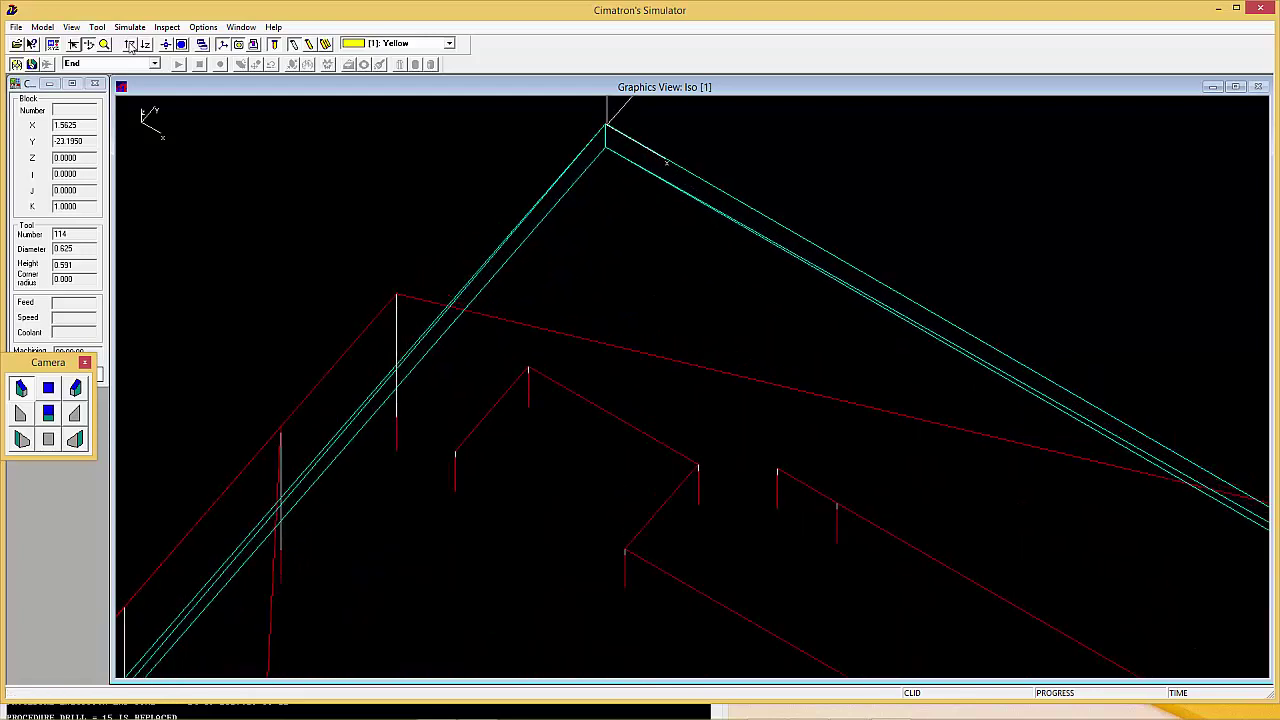
pyautogui.click(31, 64)
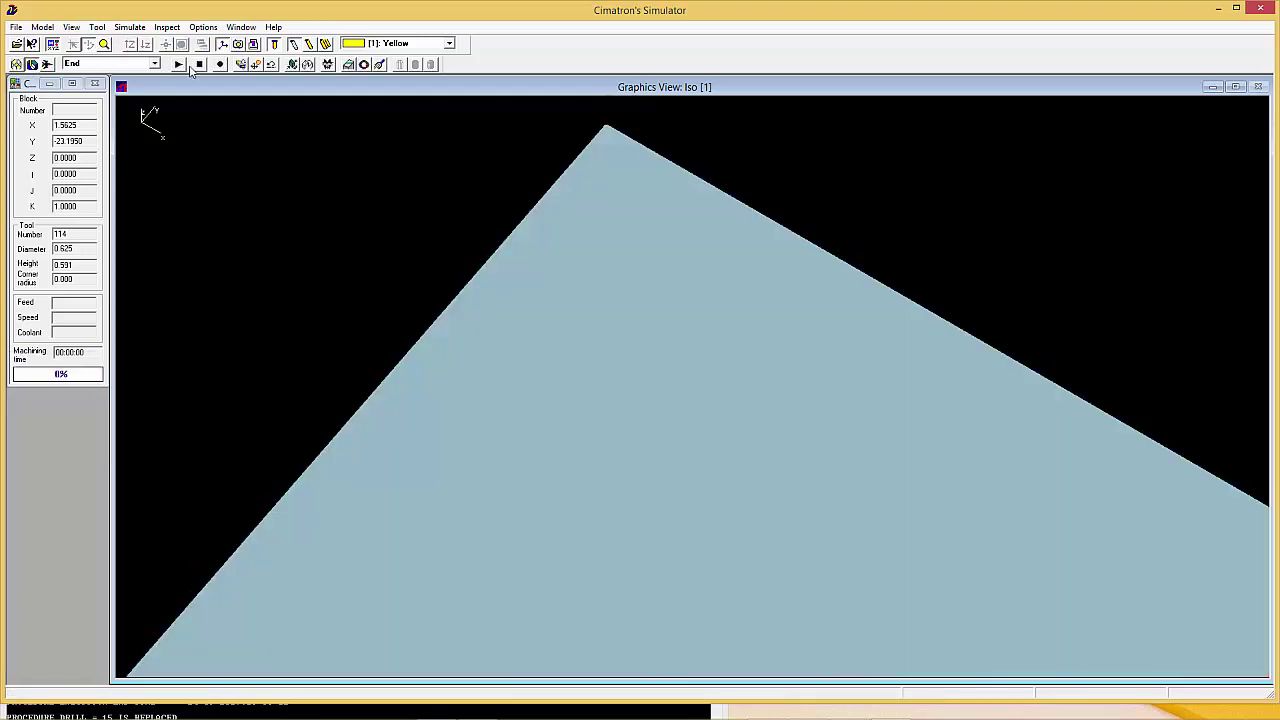
pyautogui.click(179, 64)
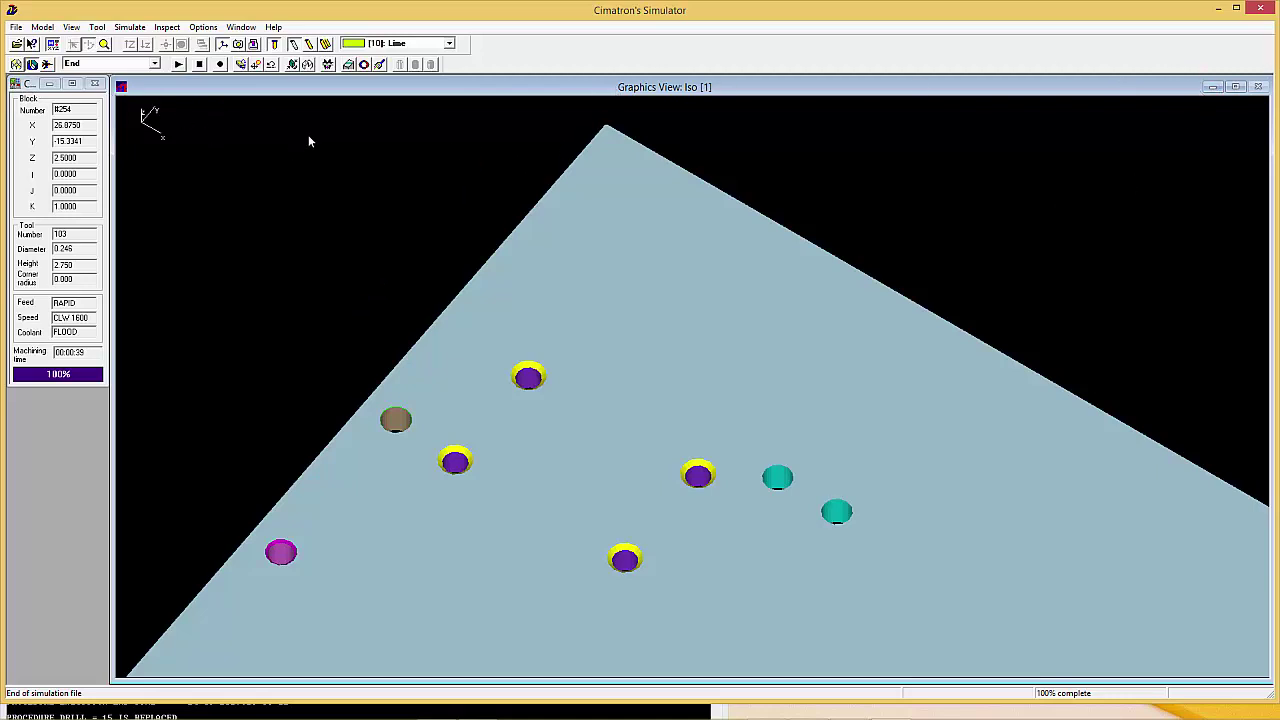
# Exit Cimatron's Simulator, return to the CIMATRON IT-12 part window and open the toolpath manager
pyautogui.click(1260, 9)
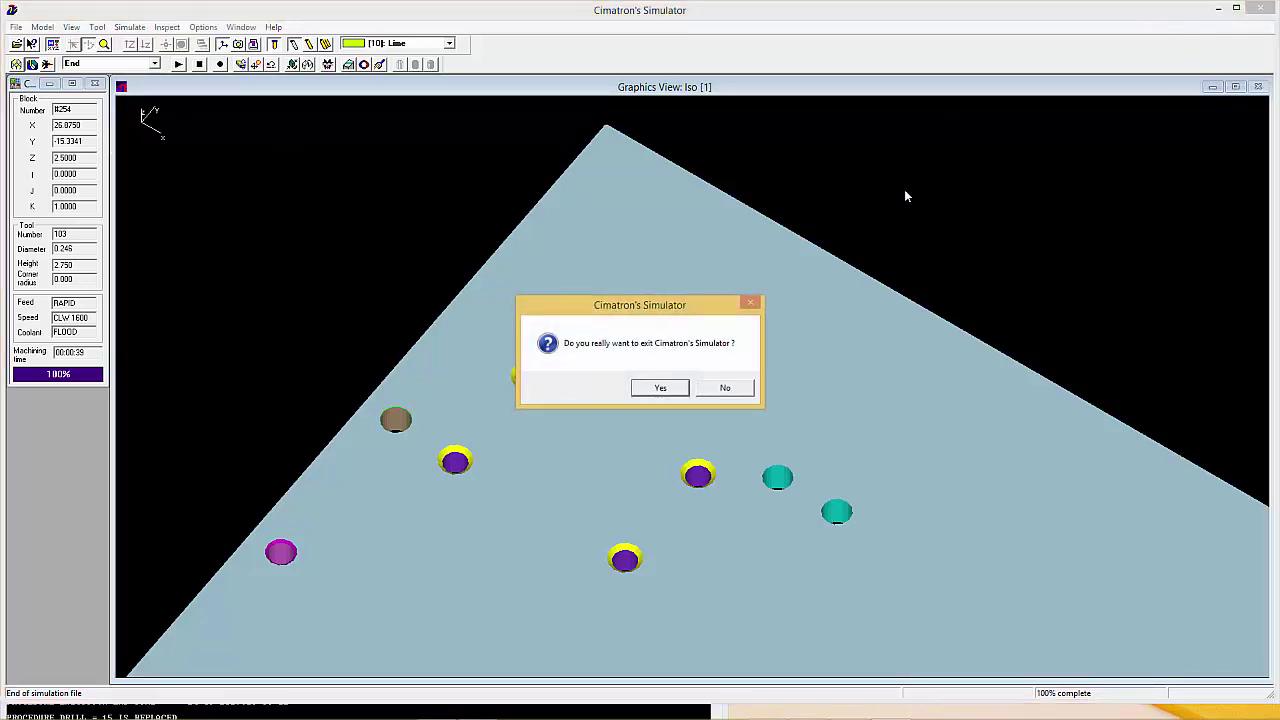
pyautogui.click(666, 388)
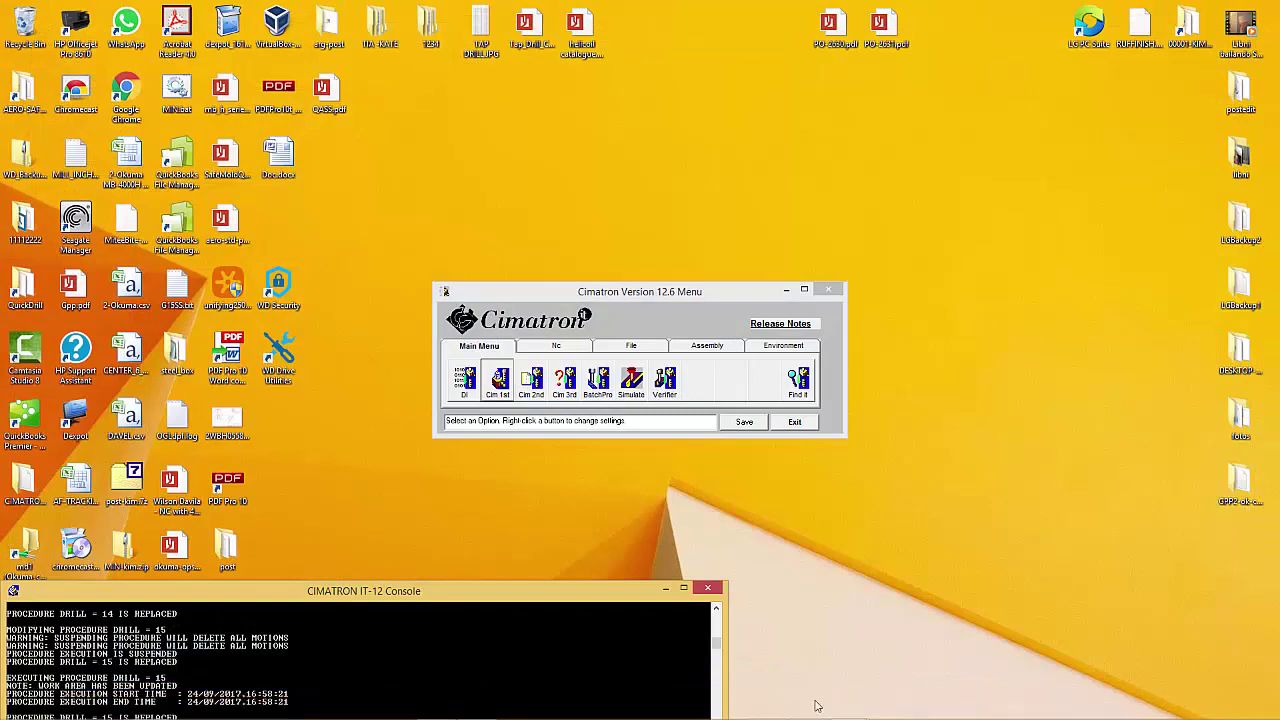
pyautogui.click(848, 707)
pyautogui.click(894, 665)
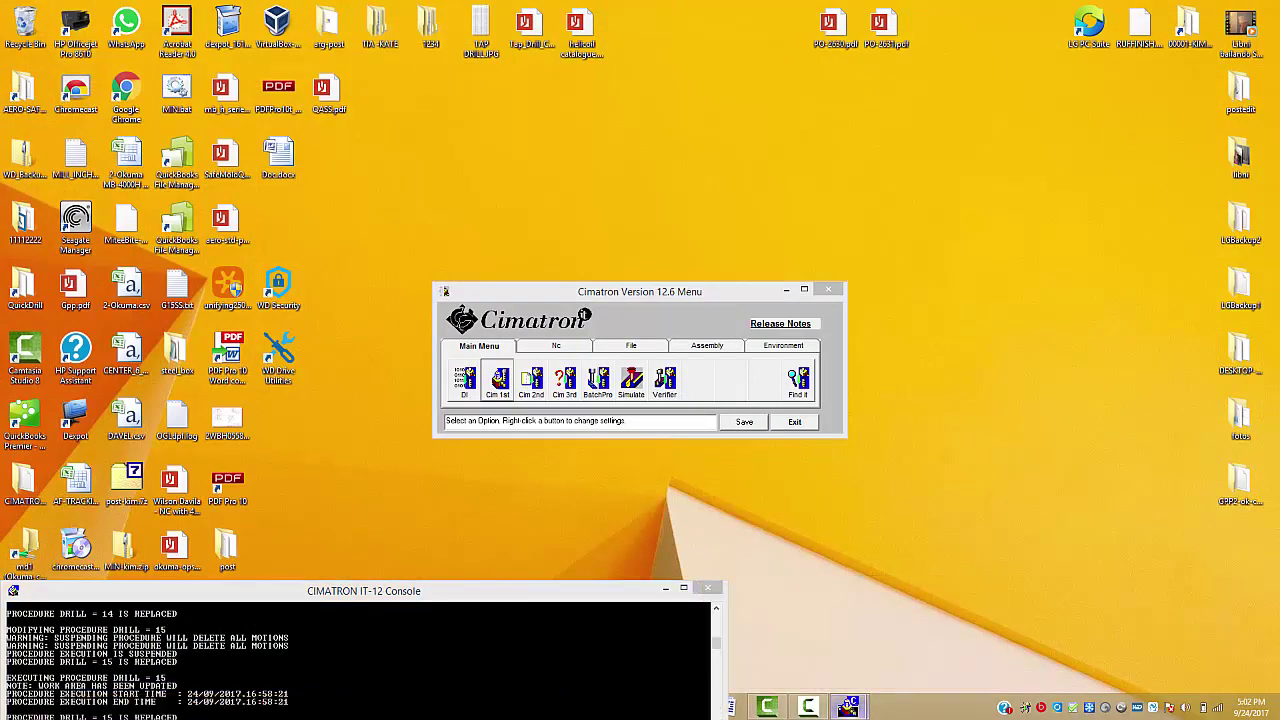
pyautogui.rightClick(592, 438)
pyautogui.click(592, 438)
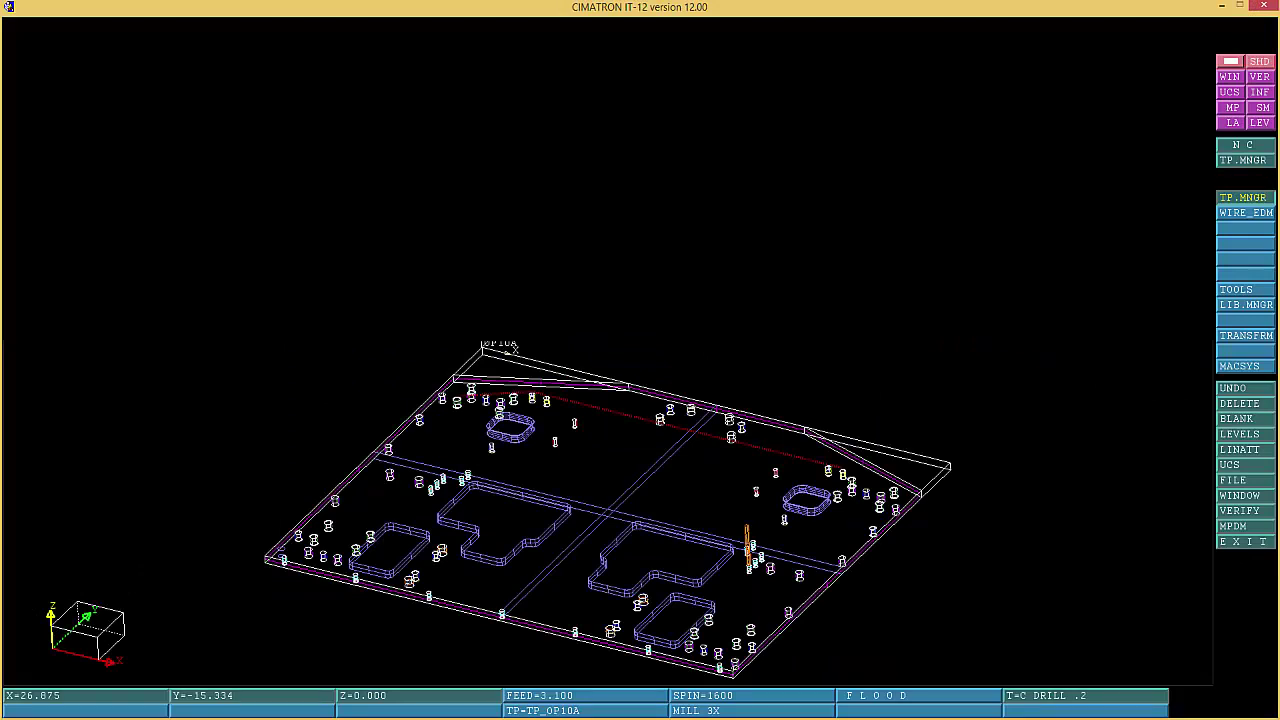
pyautogui.click(1245, 198)
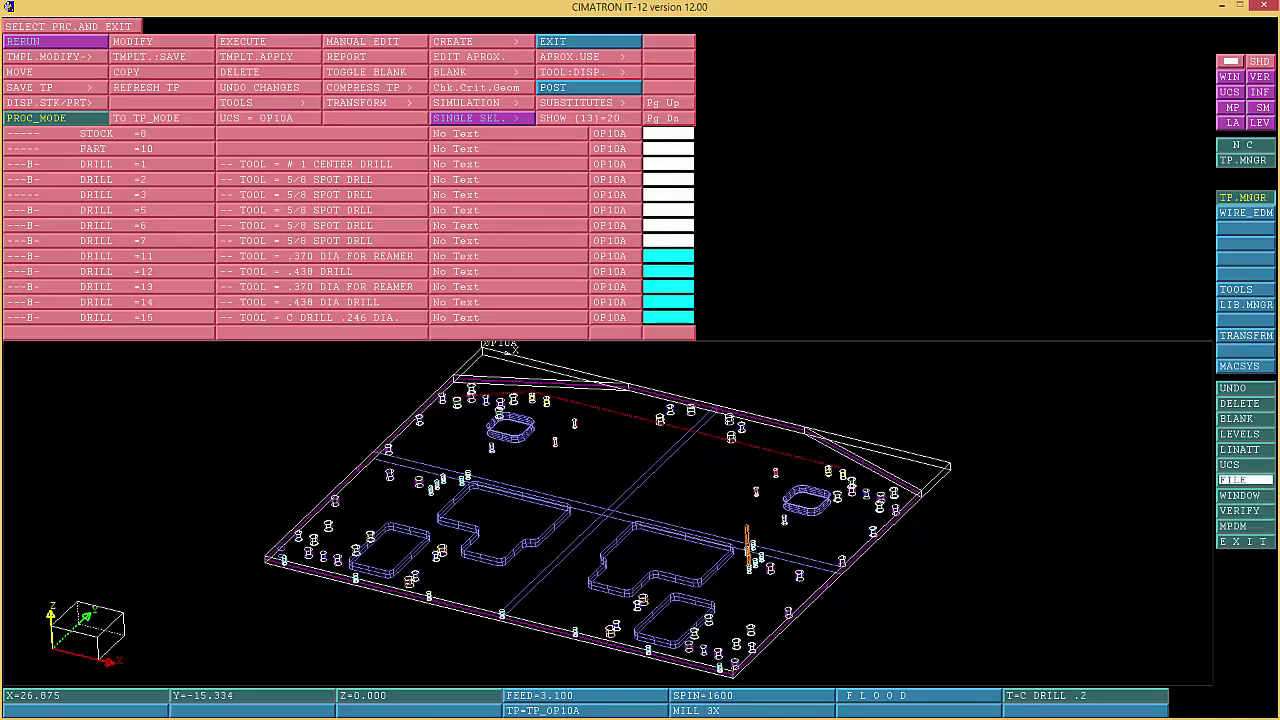
# Save the part file with its OP10A tool path as 10-3-65-010-video-one.pfm in the Partfiles folder
pyautogui.click(1244, 480)
pyautogui.click(178, 27)
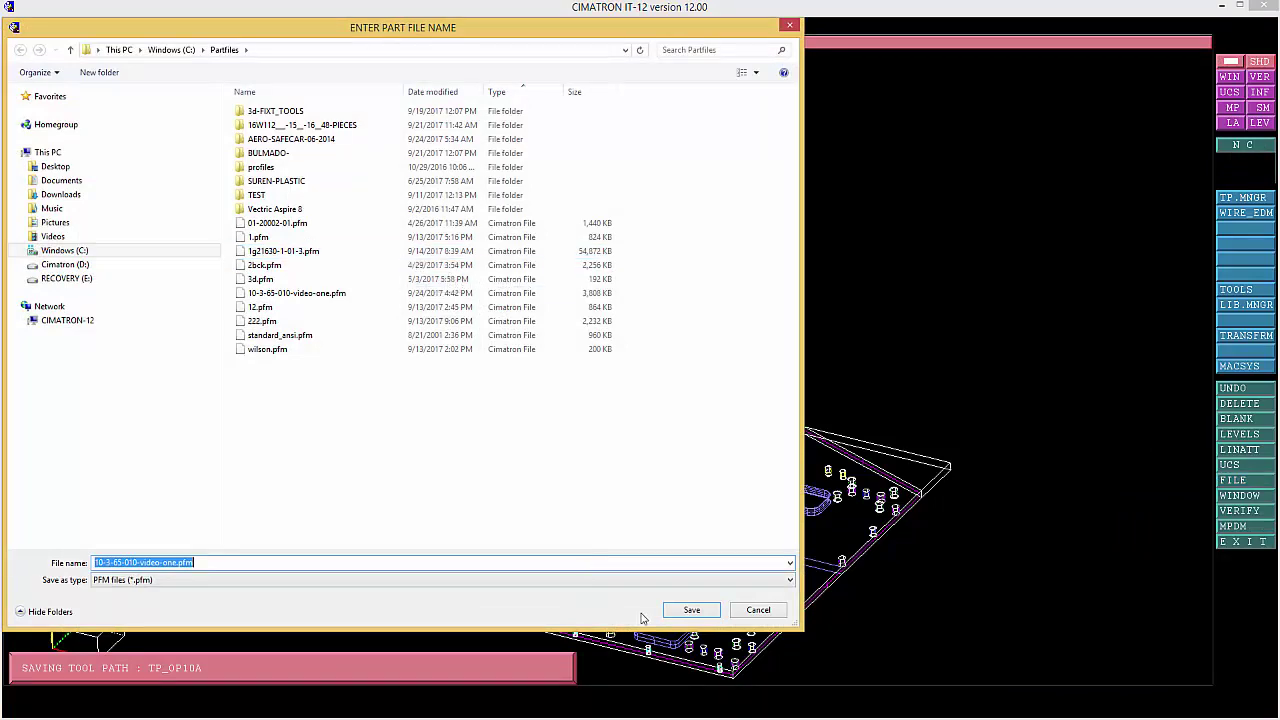
pyautogui.click(692, 610)
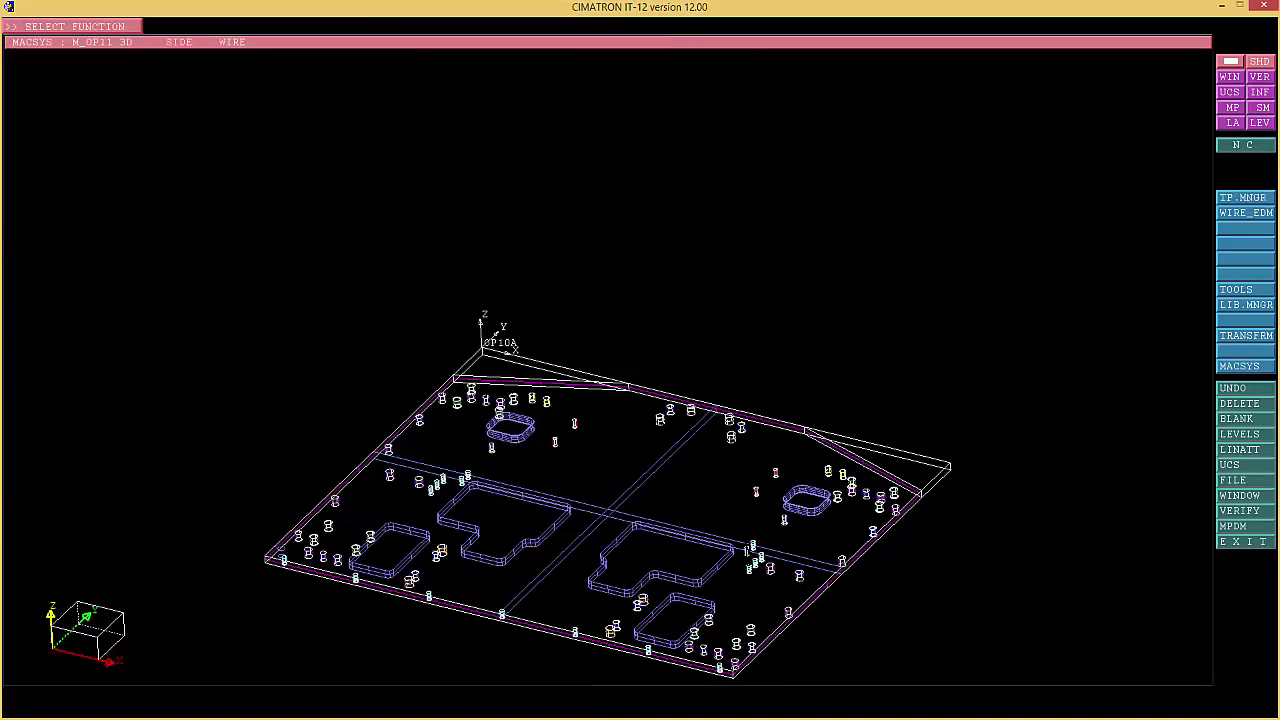
pyautogui.click(1230, 61)
pyautogui.click(351, 646)
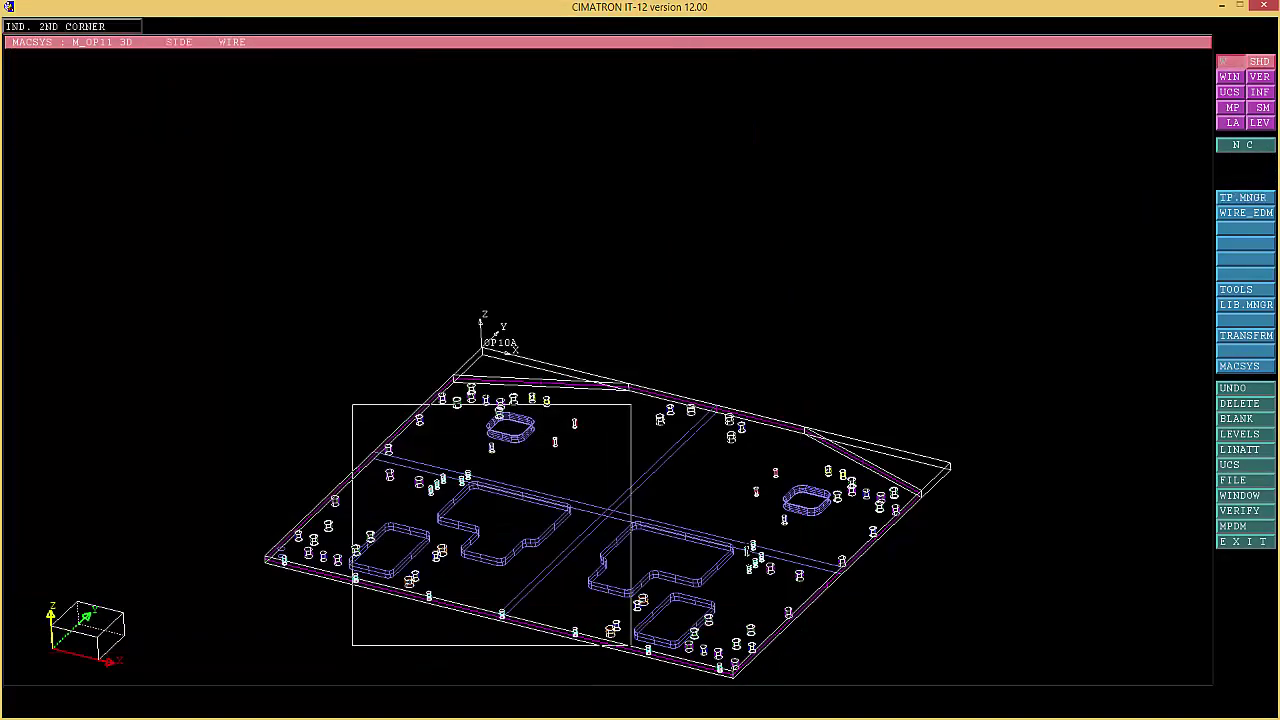
pyautogui.click(632, 400)
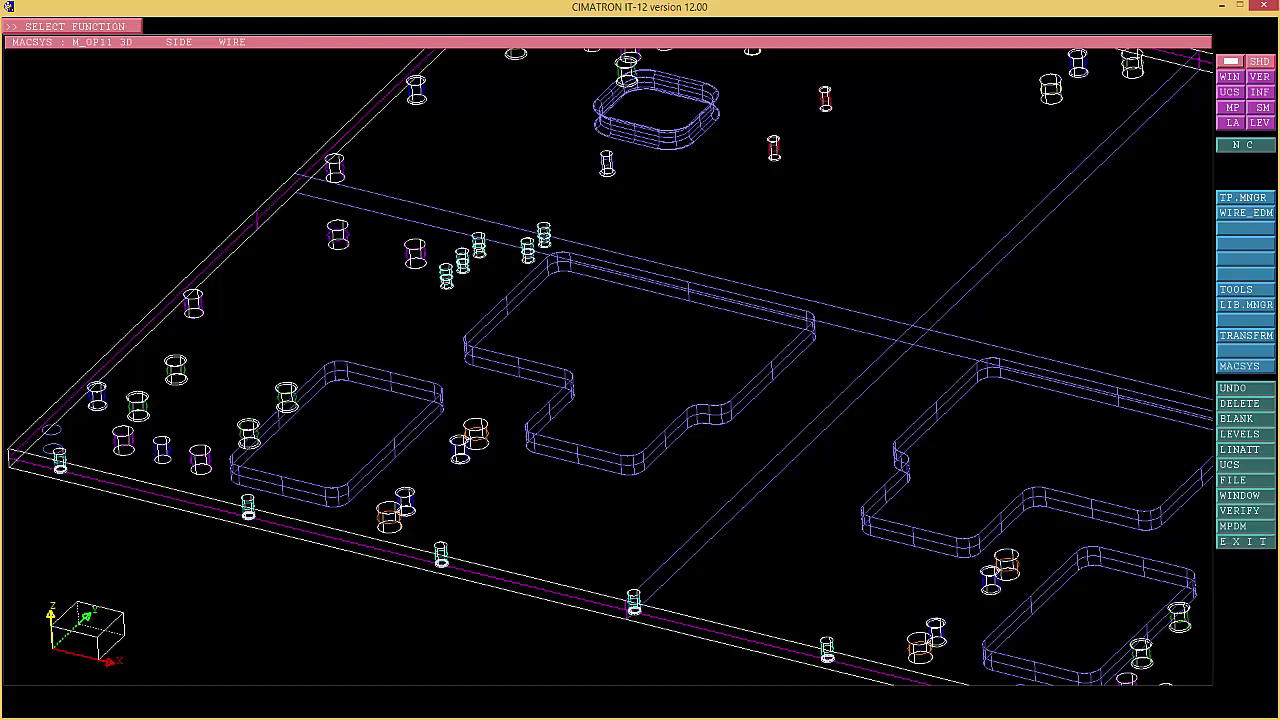
pyautogui.rightClick(1170, 590)
pyautogui.click(1182, 582)
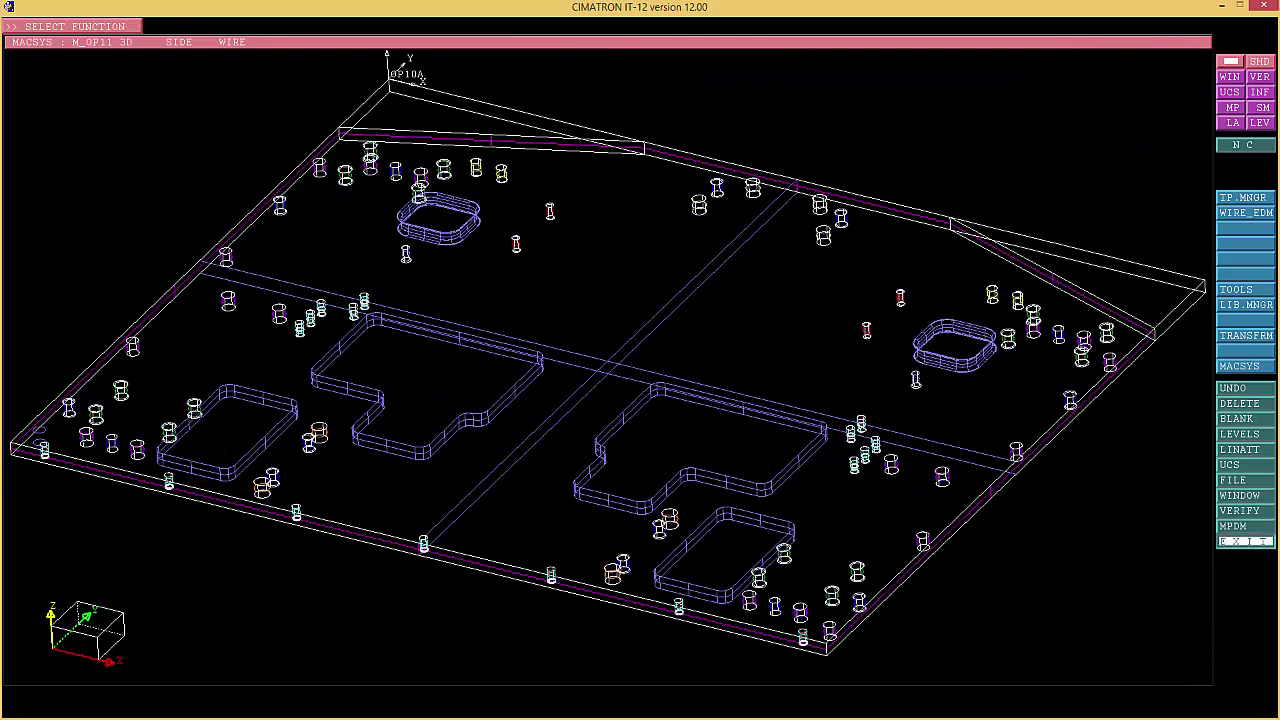
# Exit the CIMATRON IT-12 part session and return to the Cimatron launcher menu
pyautogui.click(1246, 541)
pyautogui.click(176, 27)
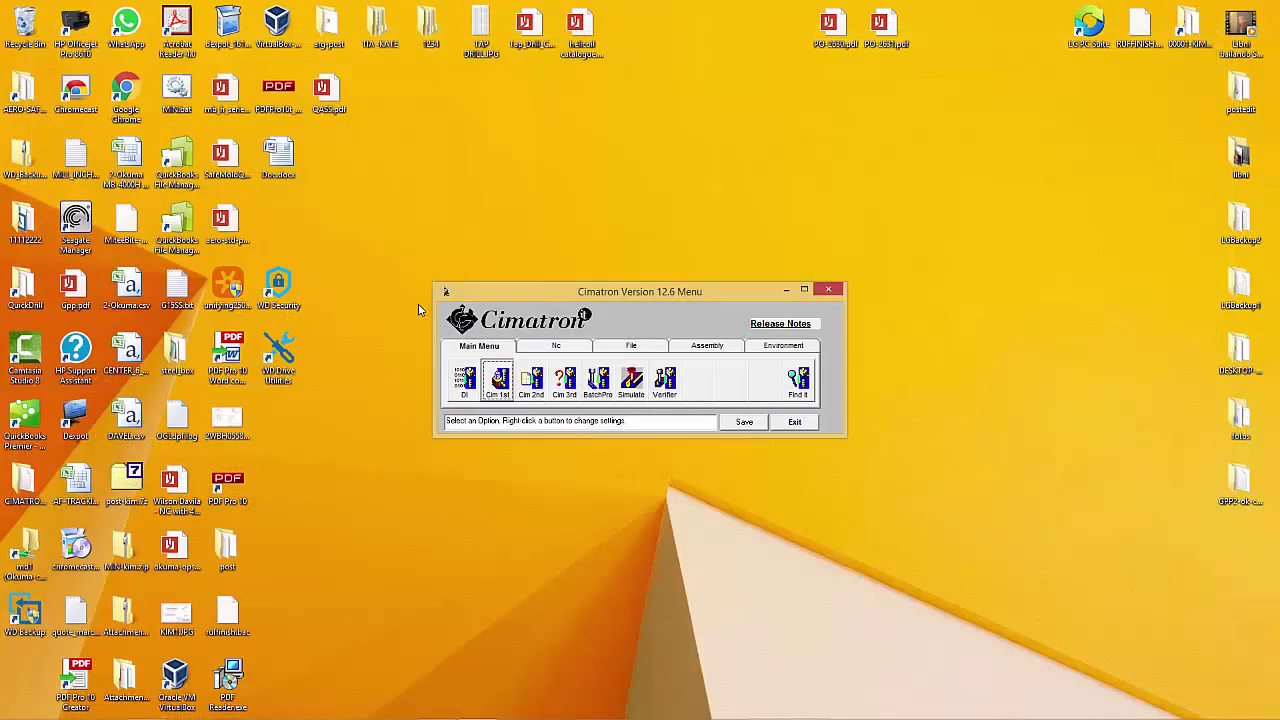
pyautogui.click(810, 708)
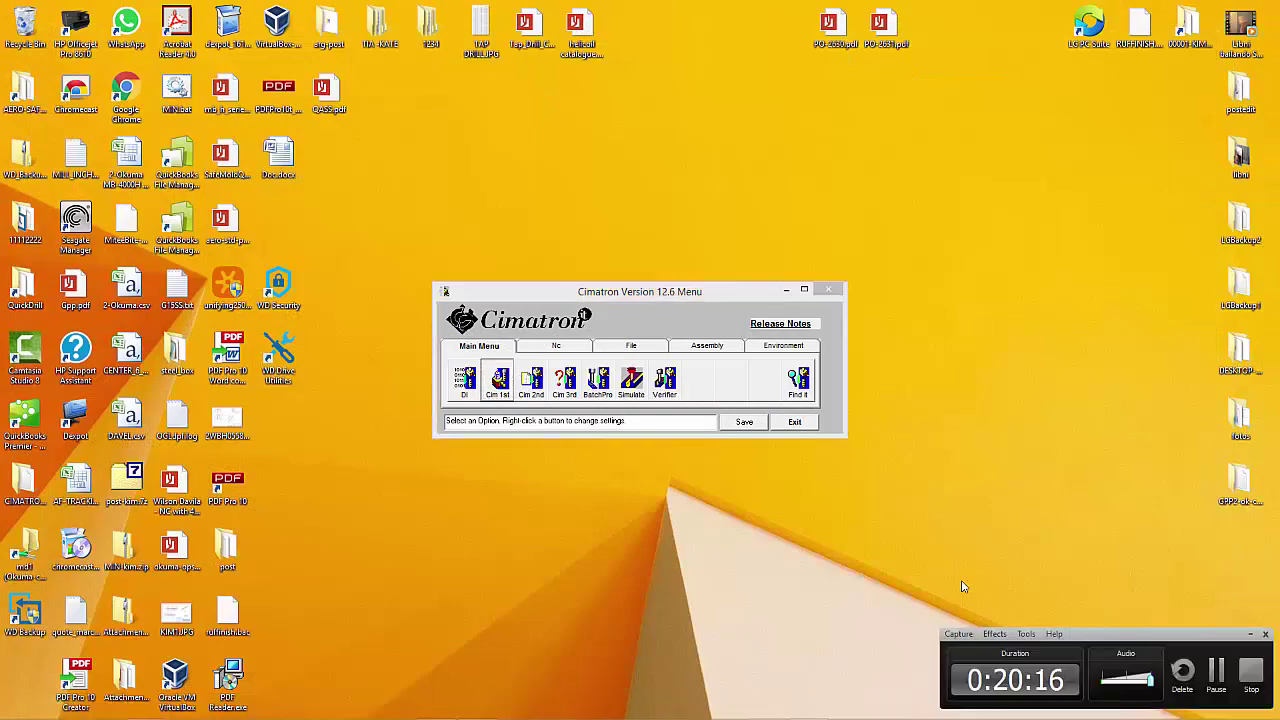